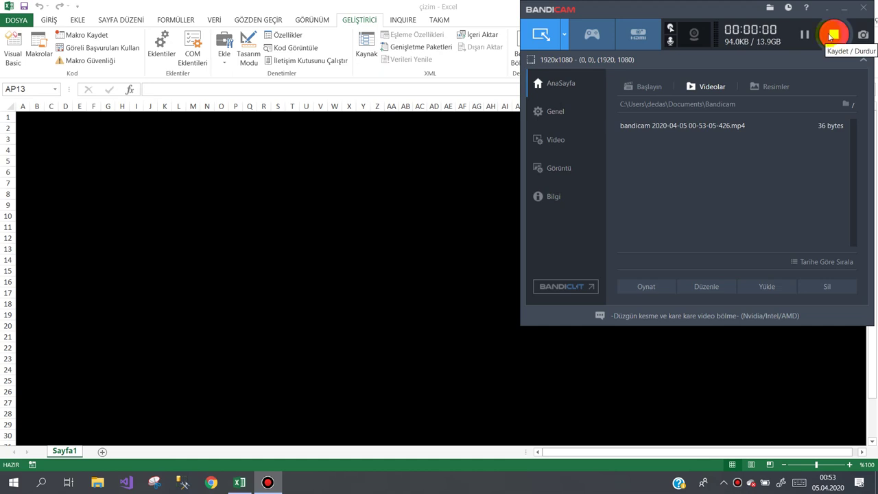
# Collapse the ribbon, move the drawing form up, and narrow all columns to about 2,22
pyautogui.click(304, 5)
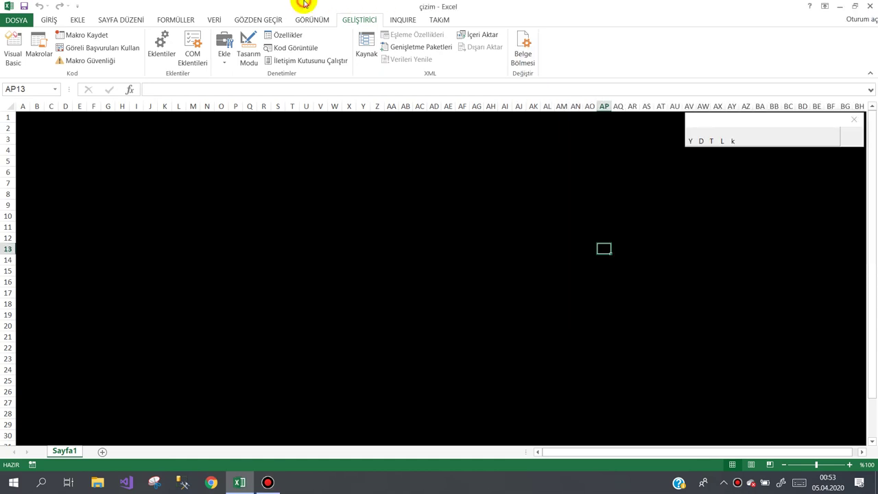
pyautogui.click(870, 72)
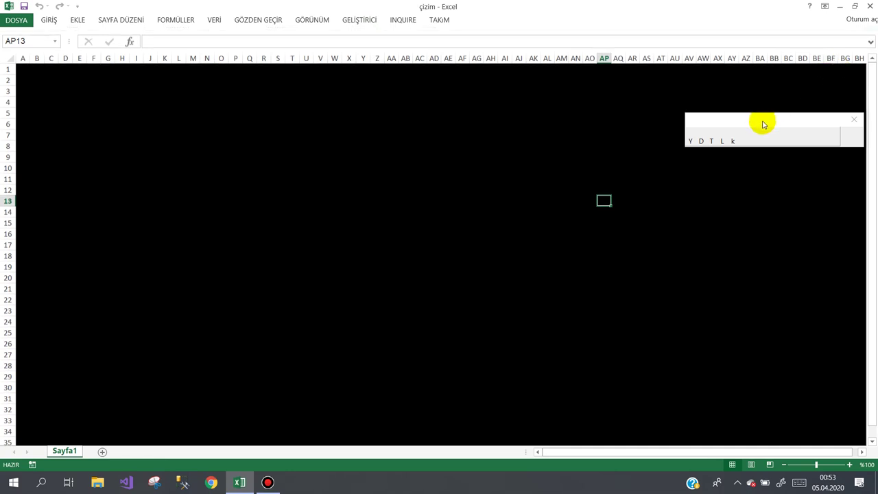
pyautogui.moveTo(764, 124); pyautogui.dragTo(765, 79)
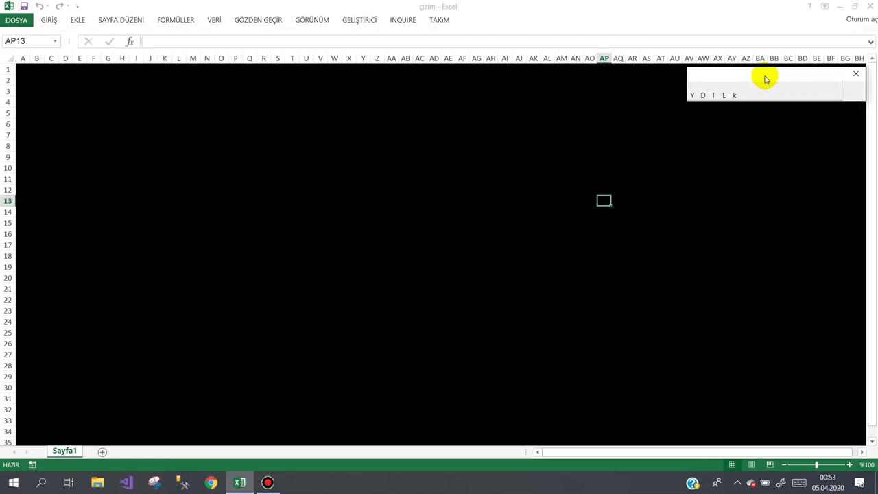
pyautogui.click(728, 95)
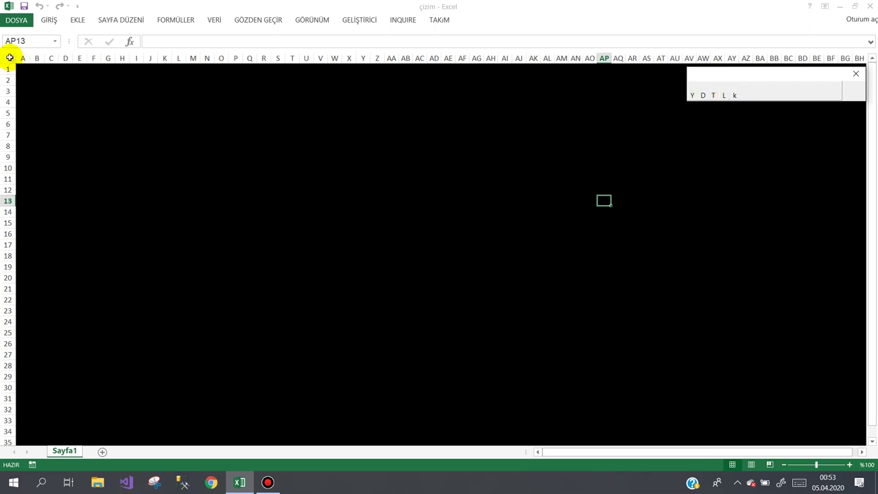
pyautogui.click(10, 58)
pyautogui.moveTo(28, 57); pyautogui.dragTo(22, 58)
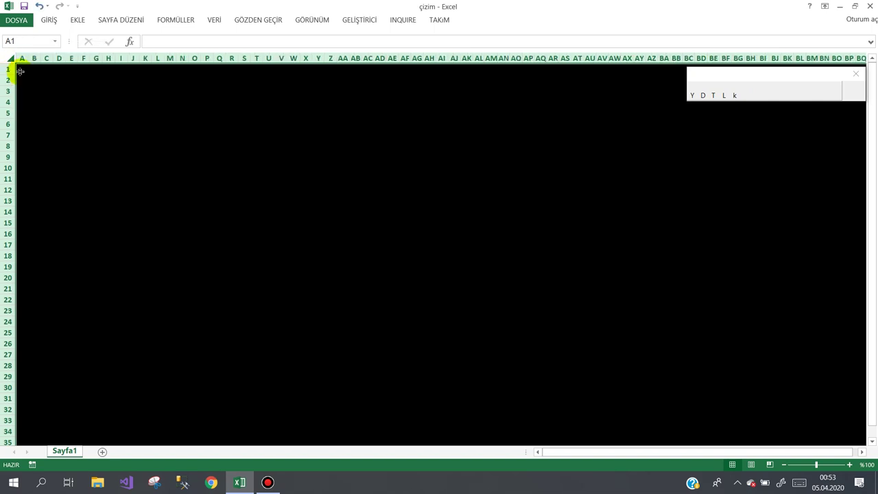
# Set the width of all selected columns to exactly 2 via Sütun Genişliği
pyautogui.rightClick(21, 58)
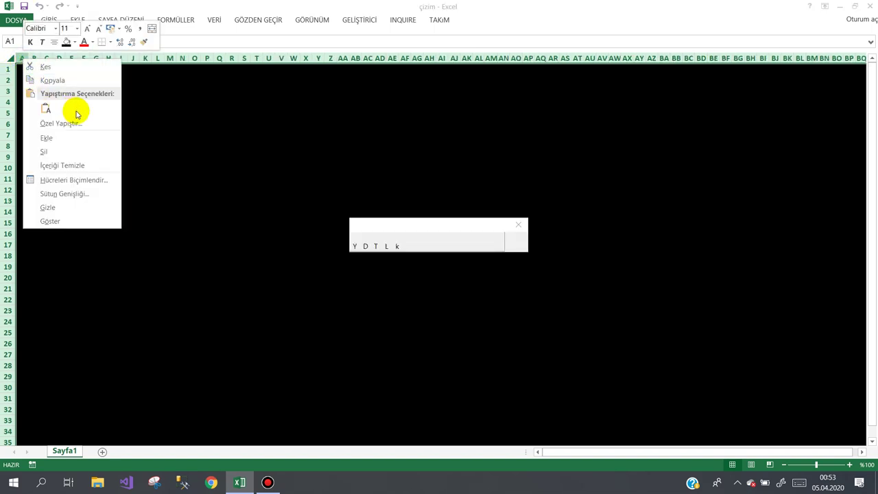
pyautogui.press('Escape')
pyautogui.rightClick(22, 57)
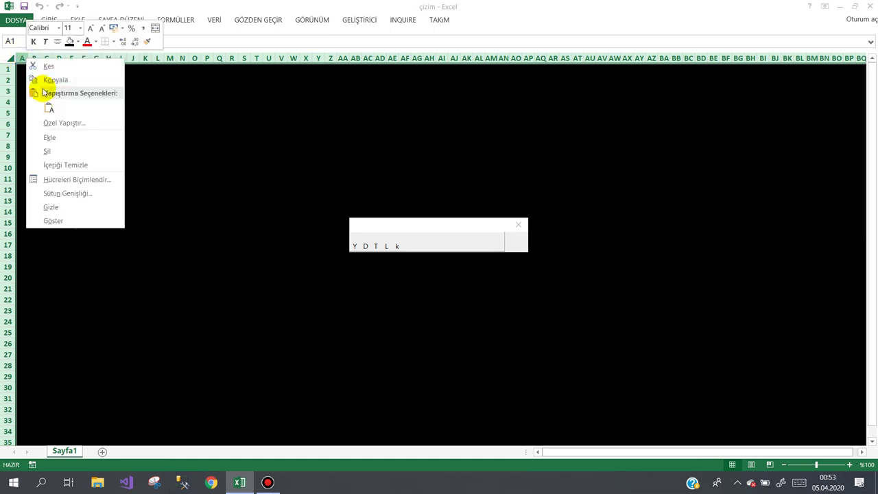
pyautogui.click(68, 195)
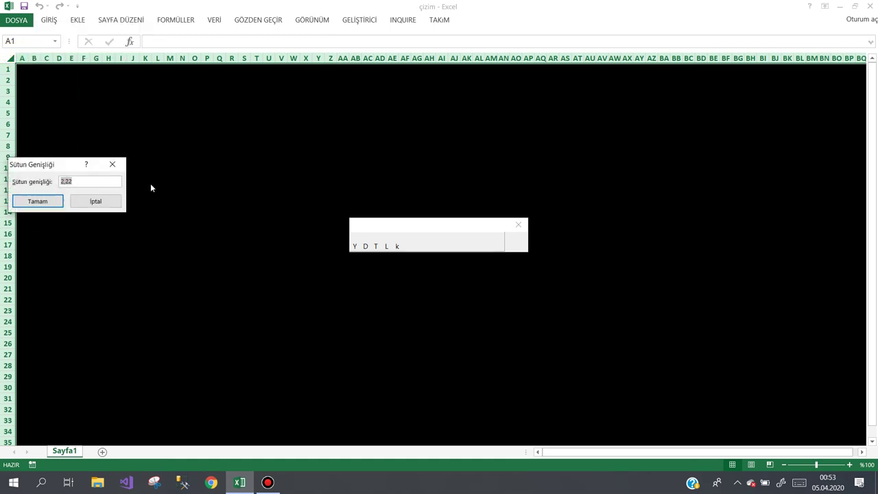
pyautogui.write('2')
pyautogui.press('Return')
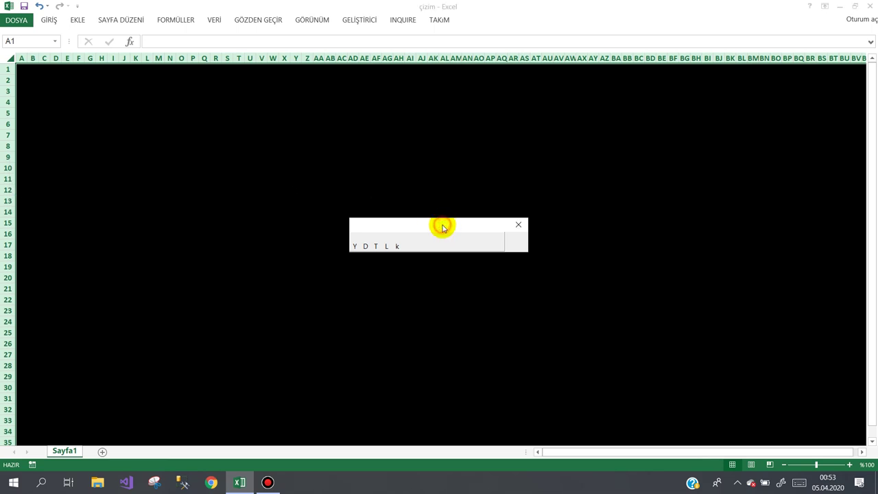
# Draw the outer rectangle from I6 to AD24 and two rectangles nested inside it
pyautogui.moveTo(396, 221); pyautogui.dragTo(731, 79)
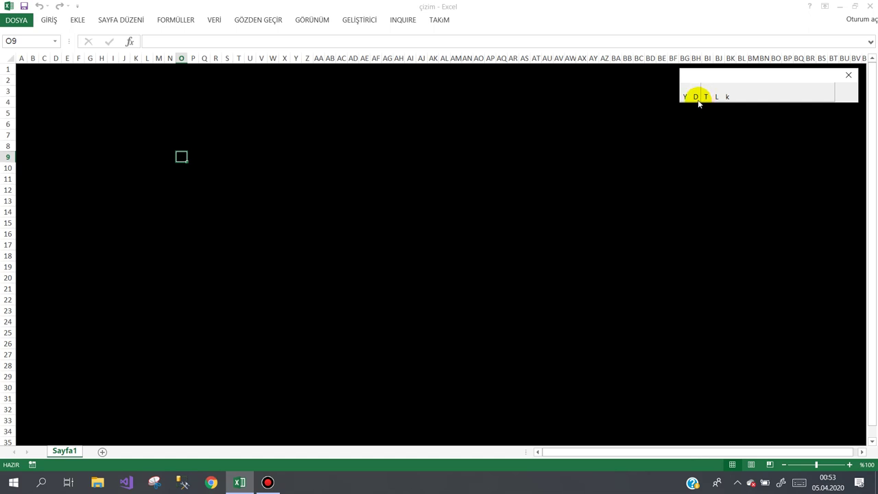
pyautogui.click(728, 96)
pyautogui.moveTo(112, 121); pyautogui.dragTo(352, 318)
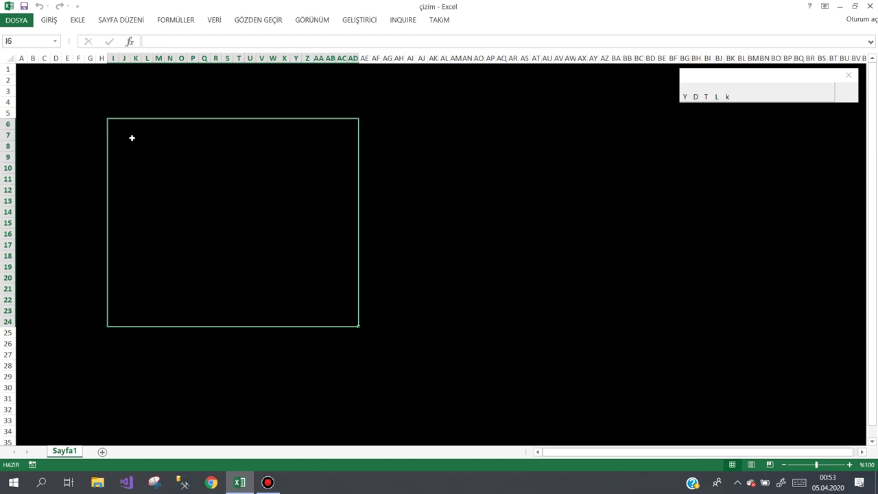
pyautogui.moveTo(123, 134); pyautogui.dragTo(343, 313)
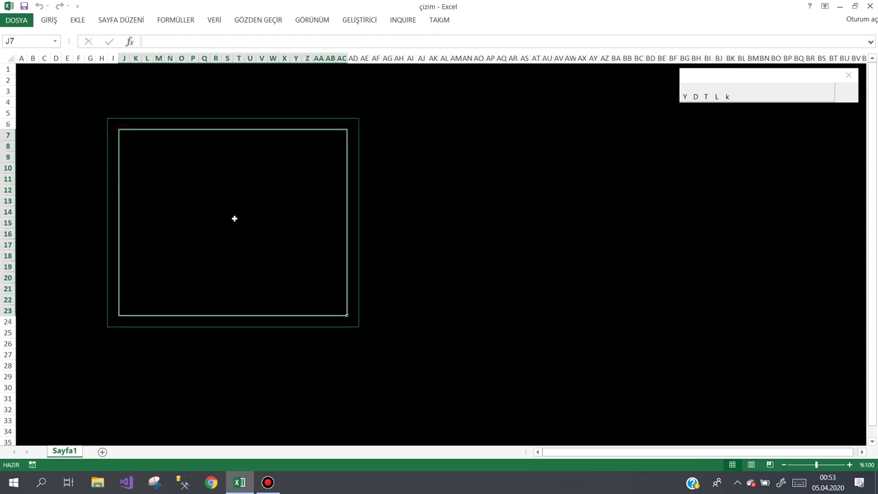
pyautogui.moveTo(140, 147); pyautogui.dragTo(329, 291)
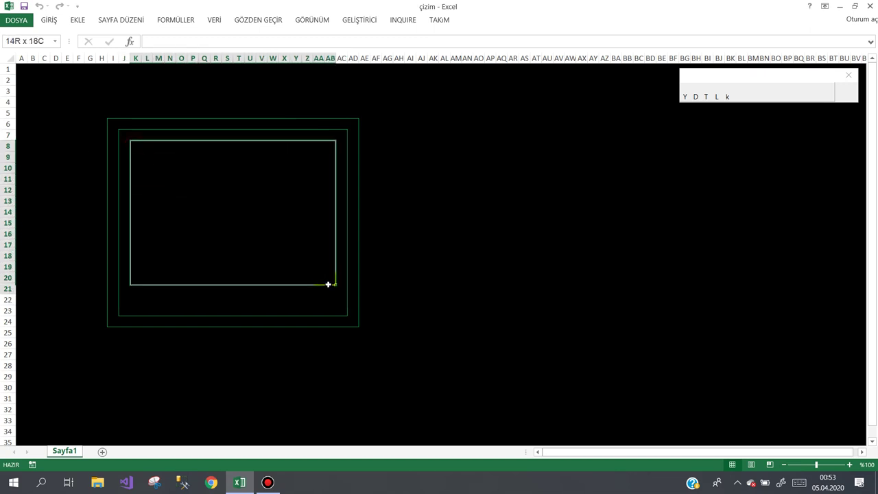
pyautogui.moveTo(330, 295); pyautogui.dragTo(327, 297)
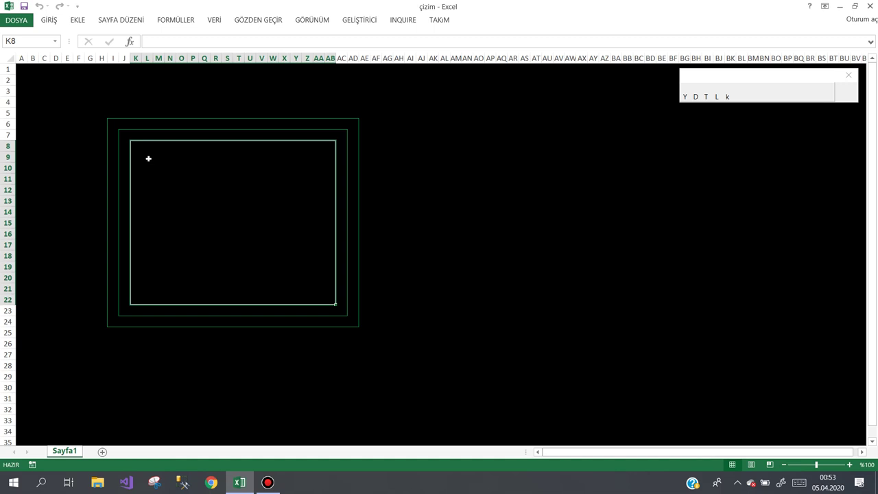
# Draw smaller nested rectangles starting at L9, M10, N11, O12, P13 and Q14
pyautogui.moveTo(144, 156); pyautogui.dragTo(322, 290)
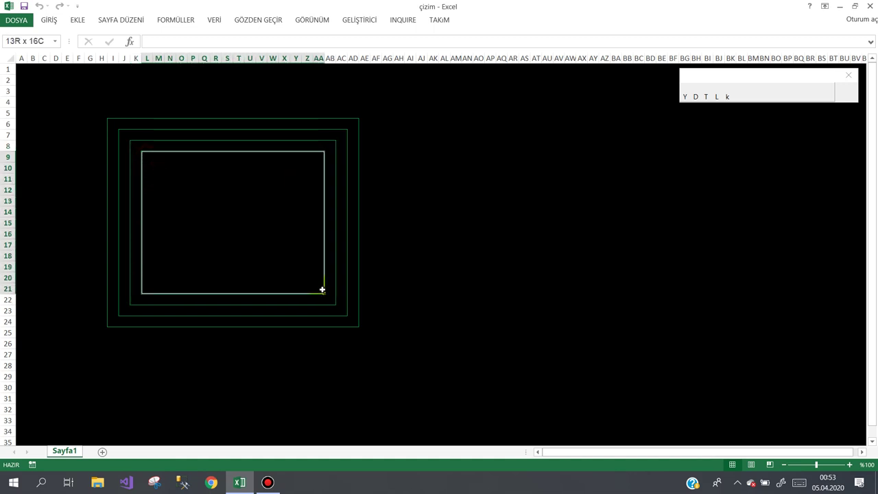
pyautogui.moveTo(155, 171); pyautogui.dragTo(308, 282)
pyautogui.moveTo(168, 178); pyautogui.dragTo(297, 267)
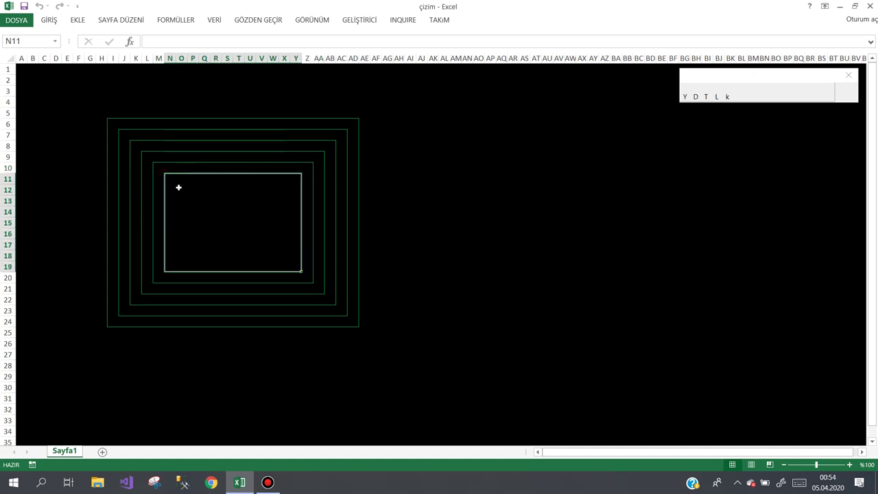
pyautogui.moveTo(178, 187); pyautogui.dragTo(287, 254)
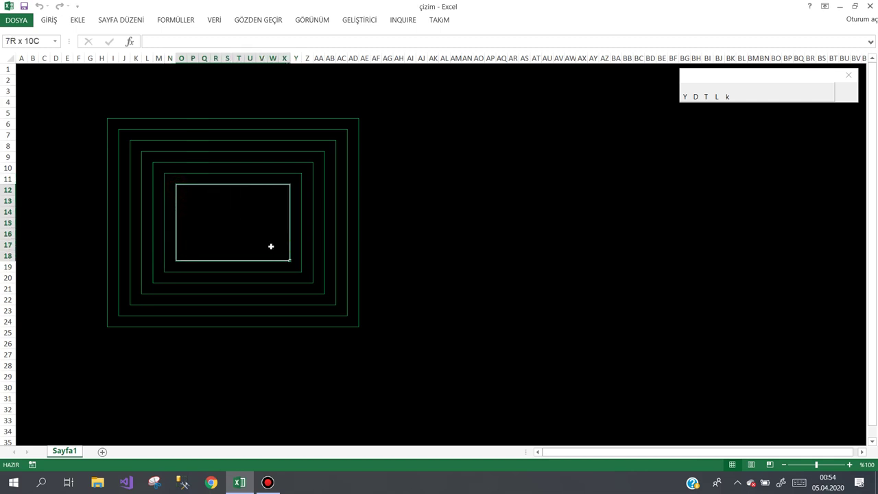
pyautogui.moveTo(192, 199); pyautogui.dragTo(271, 244)
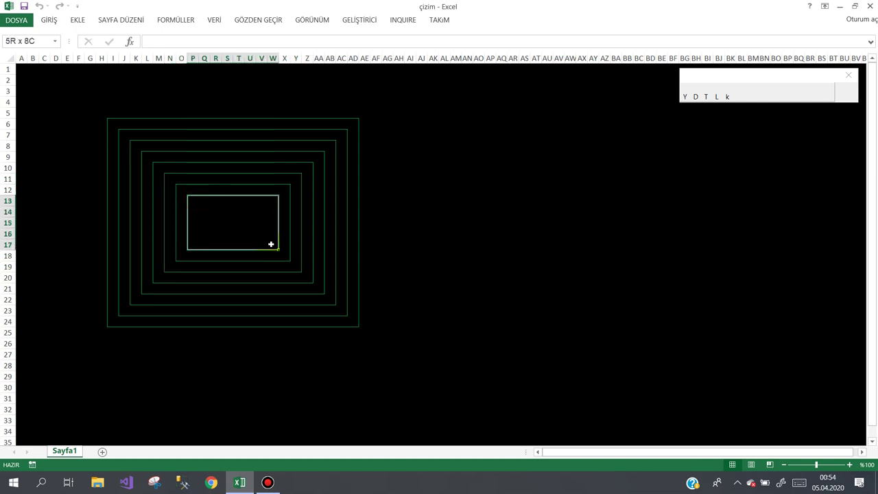
pyautogui.moveTo(204, 209)
pyautogui.mouseDown()
pyautogui.moveTo(258, 235)
pyautogui.moveTo(249, 227)
pyautogui.mouseUp()
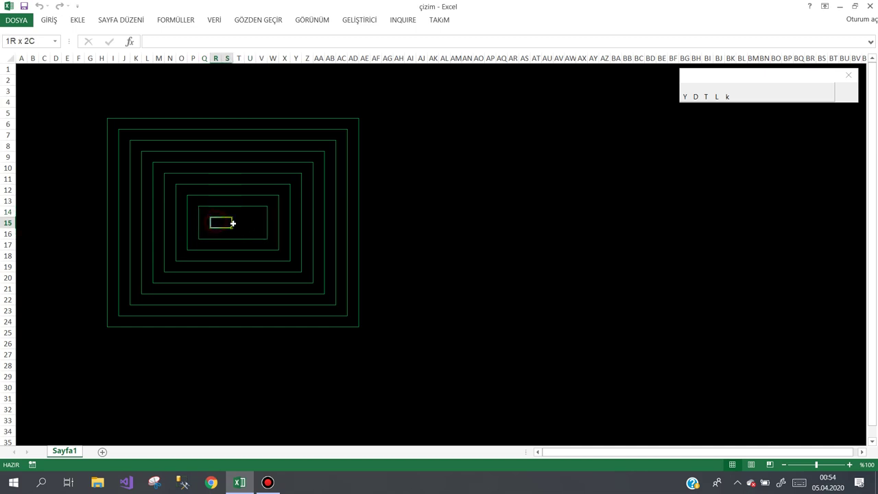
# Finish the innermost rectangle and draw horizontal lines along rows 11, 18 and 22
pyautogui.click(401, 194)
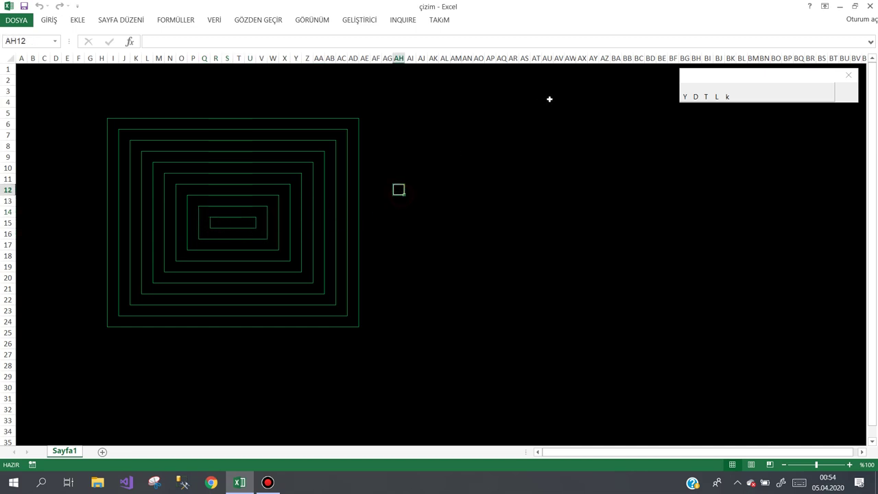
pyautogui.click(688, 101)
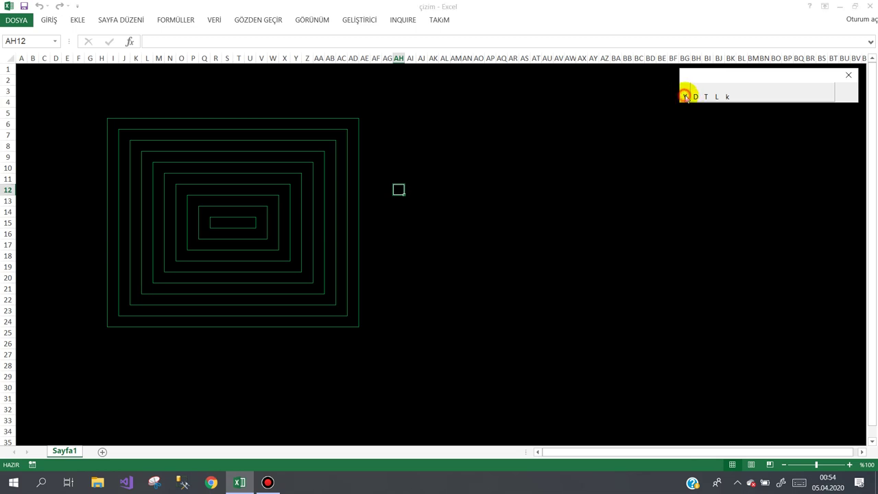
pyautogui.moveTo(445, 179); pyautogui.dragTo(742, 185)
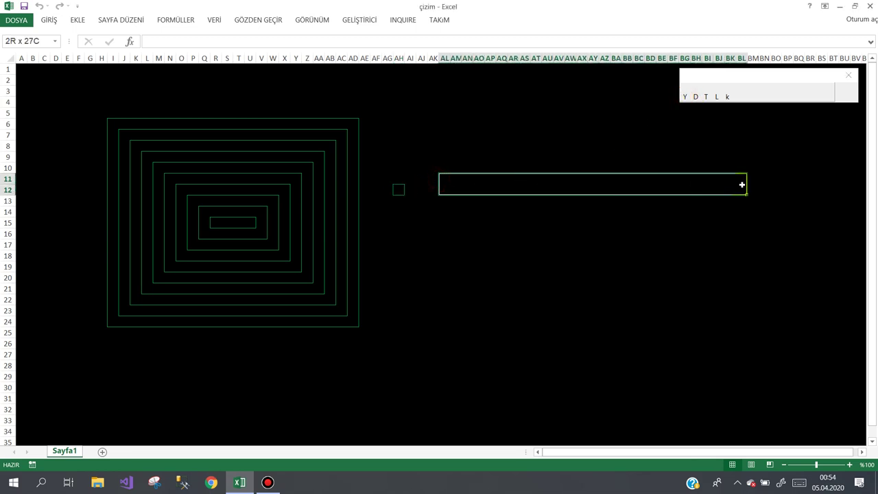
pyautogui.moveTo(445, 253); pyautogui.dragTo(755, 256)
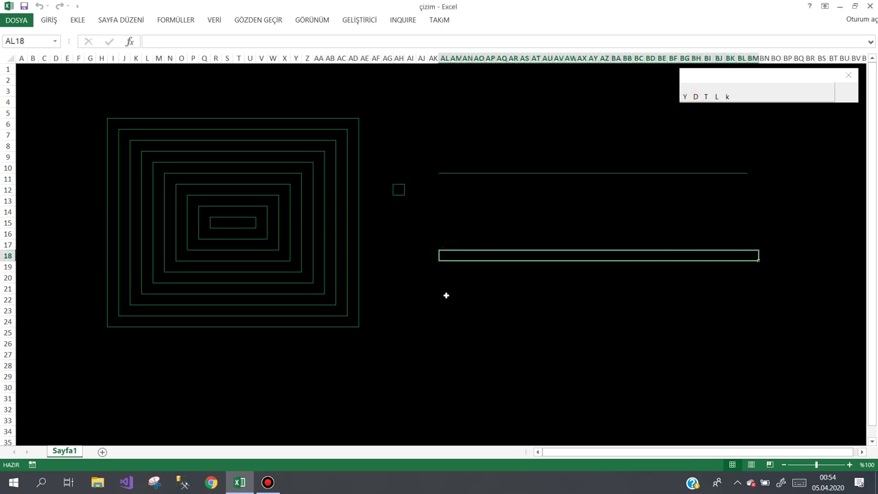
pyautogui.moveTo(446, 295); pyautogui.dragTo(756, 306)
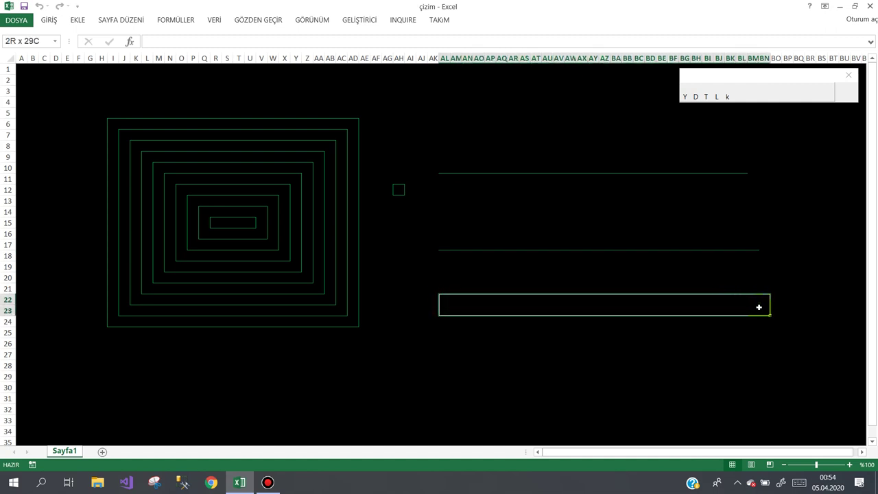
pyautogui.click(616, 354)
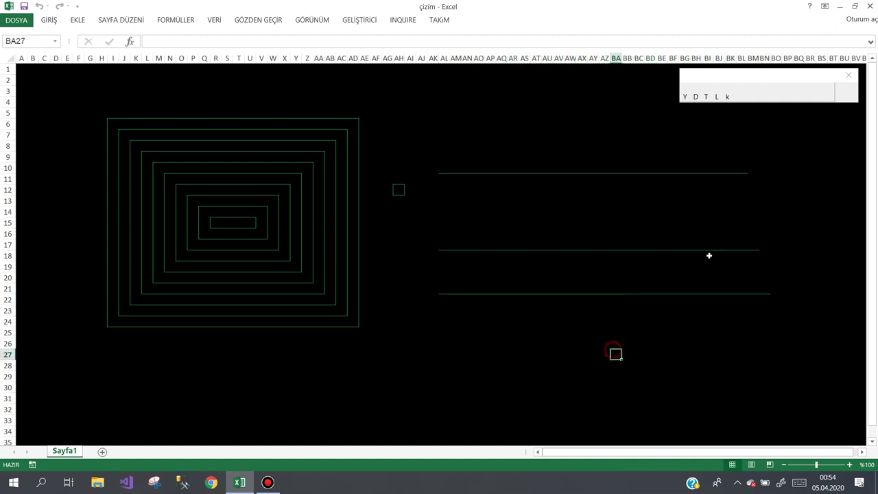
# Draw four vertical lines, one down column AI and three short ones below
pyautogui.click(694, 97)
pyautogui.moveTo(410, 149); pyautogui.dragTo(405, 366)
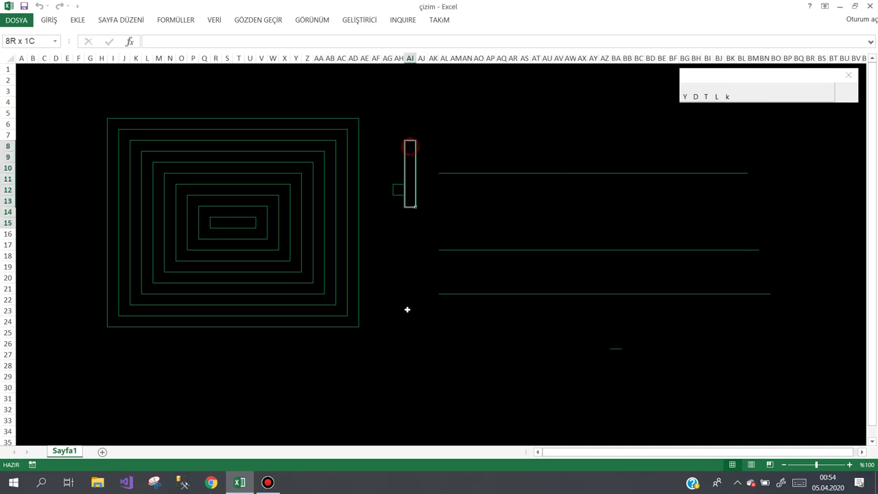
pyautogui.moveTo(484, 324); pyautogui.dragTo(494, 401)
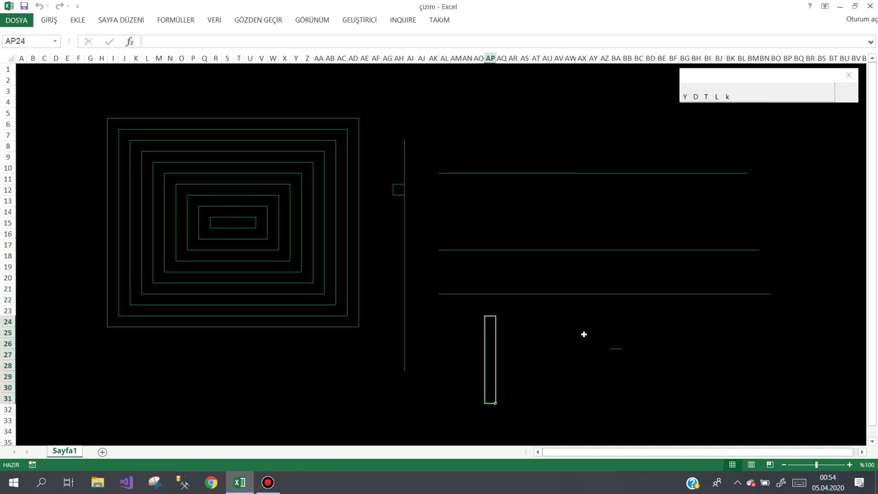
pyautogui.moveTo(583, 334); pyautogui.dragTo(592, 398)
pyautogui.moveTo(662, 335); pyautogui.dragTo(676, 410)
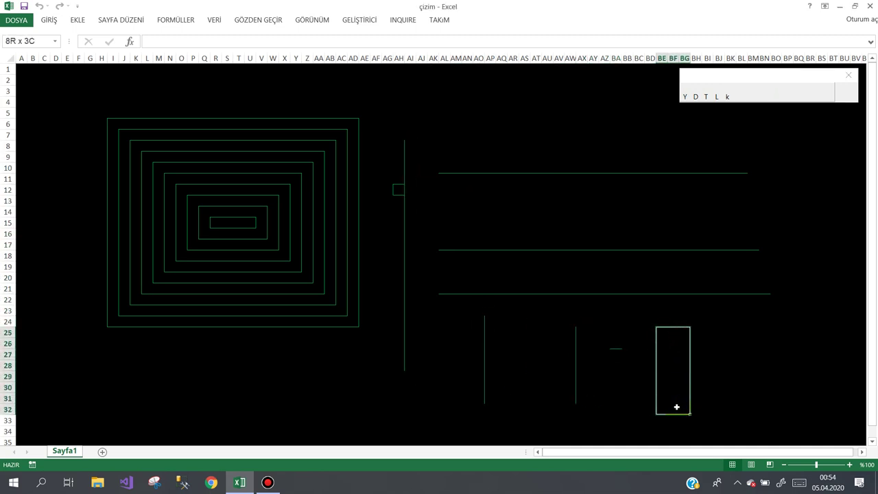
pyautogui.click(720, 365)
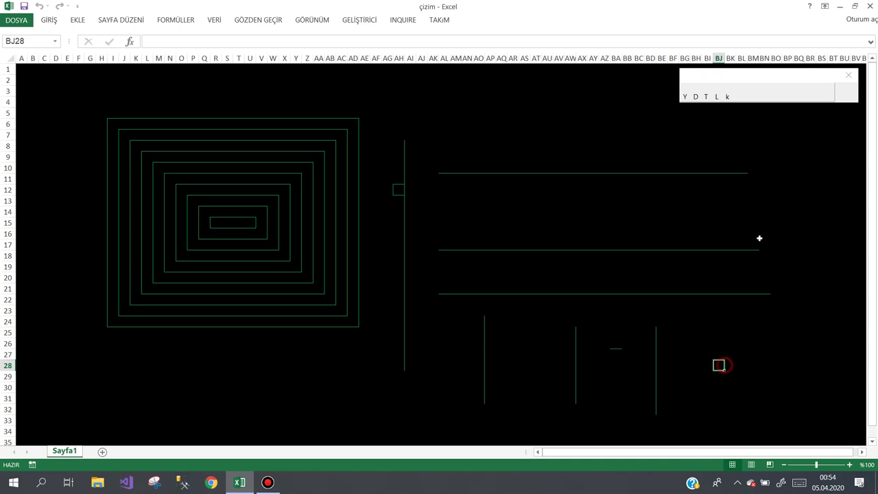
# Draw nested L-shaped corner lines starting from AR3 to BA8, plus a small mark at BB4
pyautogui.click(716, 98)
pyautogui.moveTo(518, 89); pyautogui.dragTo(588, 149)
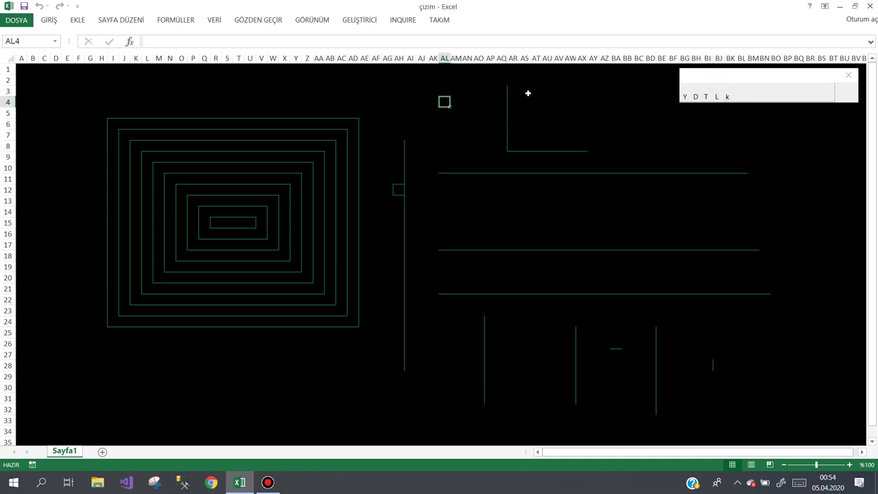
pyautogui.moveTo(528, 91); pyautogui.dragTo(585, 133)
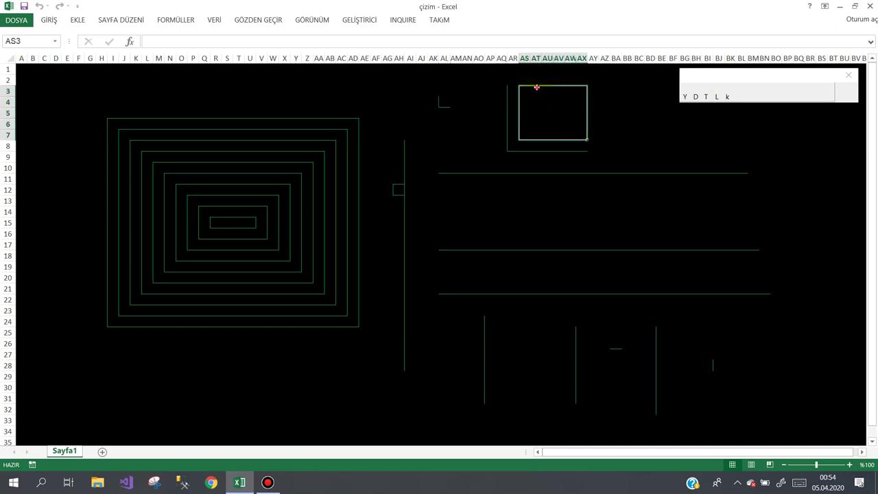
pyautogui.moveTo(537, 87); pyautogui.dragTo(583, 127)
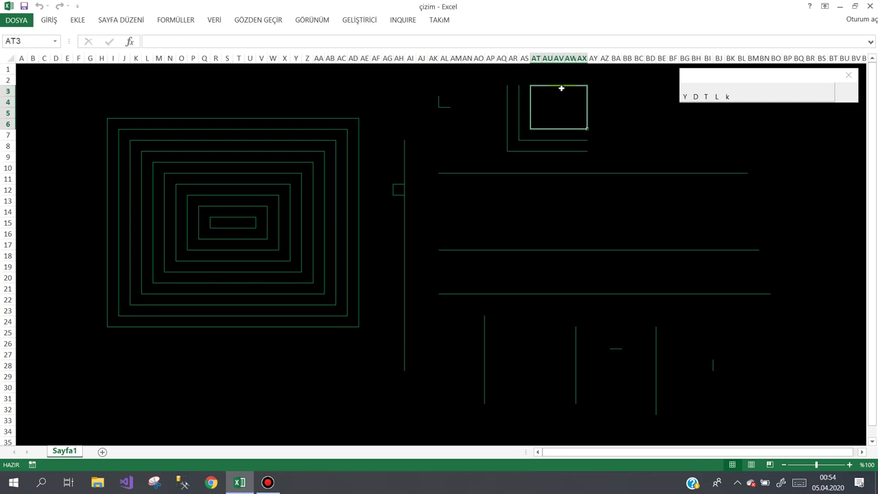
pyautogui.click(551, 87)
pyautogui.moveTo(549, 90); pyautogui.dragTo(590, 117)
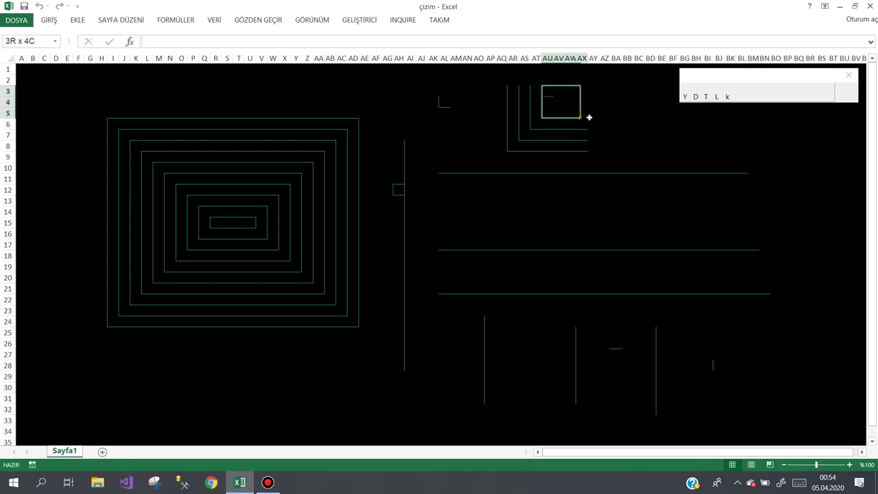
pyautogui.moveTo(589, 117); pyautogui.dragTo(583, 112)
pyautogui.click(626, 103)
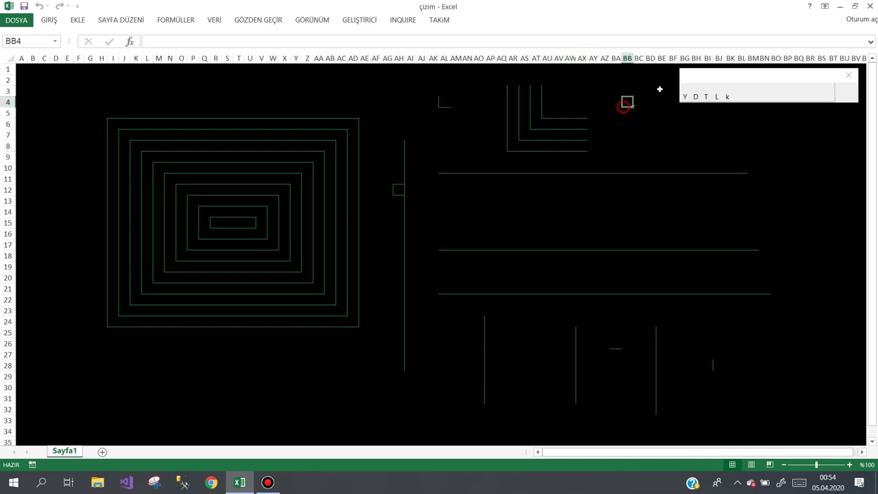
# Erase the small corner mark near AL4 and the vertical line beside the rectangles
pyautogui.click(717, 98)
pyautogui.moveTo(432, 94); pyautogui.dragTo(456, 113)
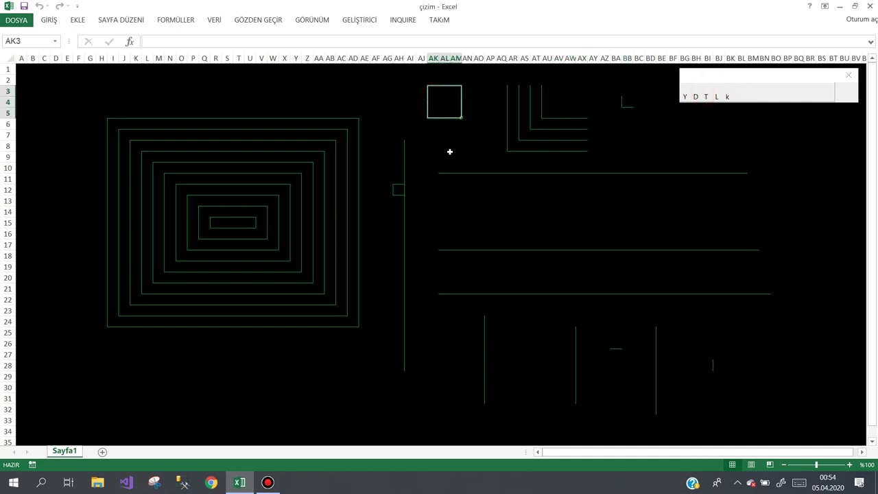
pyautogui.moveTo(377, 133); pyautogui.dragTo(416, 376)
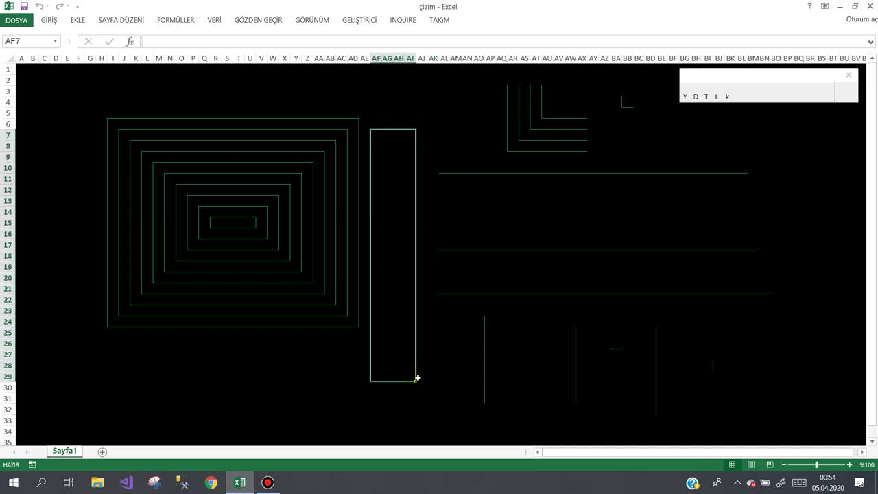
# Erase parts of the lower vertical lines and a piece of the row 28 line
pyautogui.click(456, 318)
pyautogui.moveTo(479, 327); pyautogui.dragTo(505, 345)
pyautogui.click(514, 385)
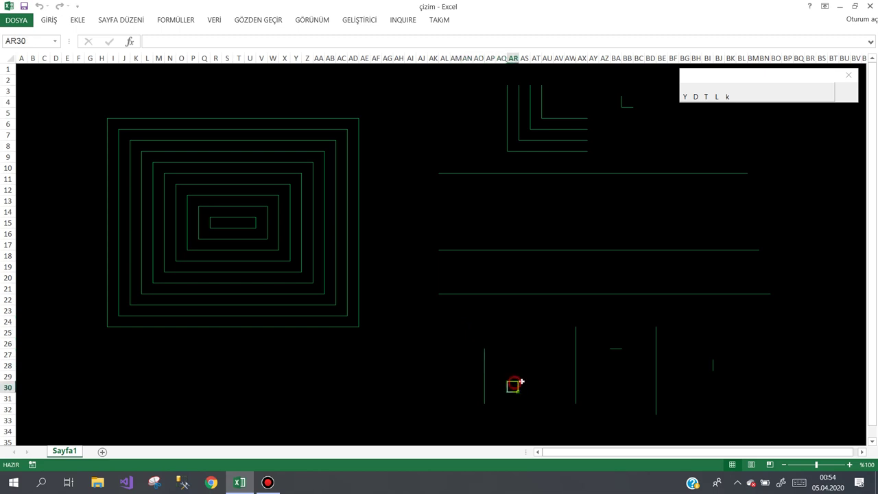
pyautogui.moveTo(548, 363); pyautogui.dragTo(581, 367)
pyautogui.click(596, 383)
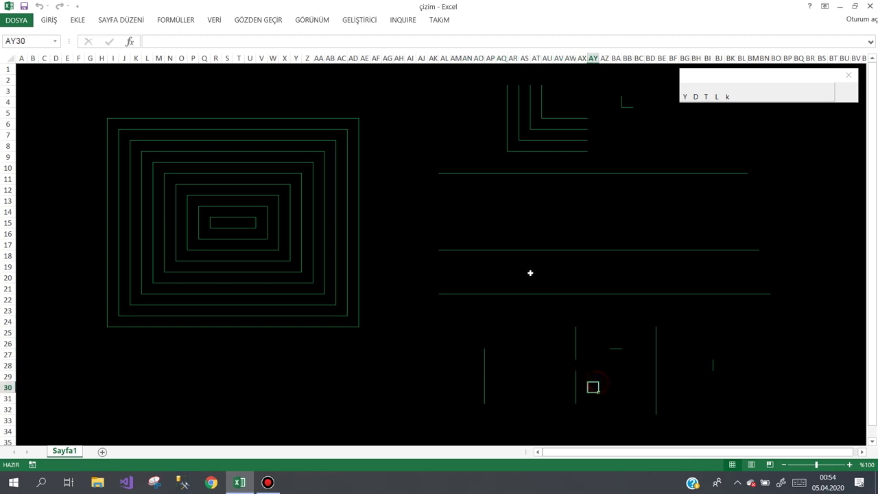
# Break the row 17 and row 10 horizontal lines into dashes with eraser gaps
pyautogui.moveTo(527, 265); pyautogui.dragTo(523, 314)
pyautogui.moveTo(580, 233); pyautogui.dragTo(595, 279)
pyautogui.moveTo(676, 233); pyautogui.dragTo(674, 269)
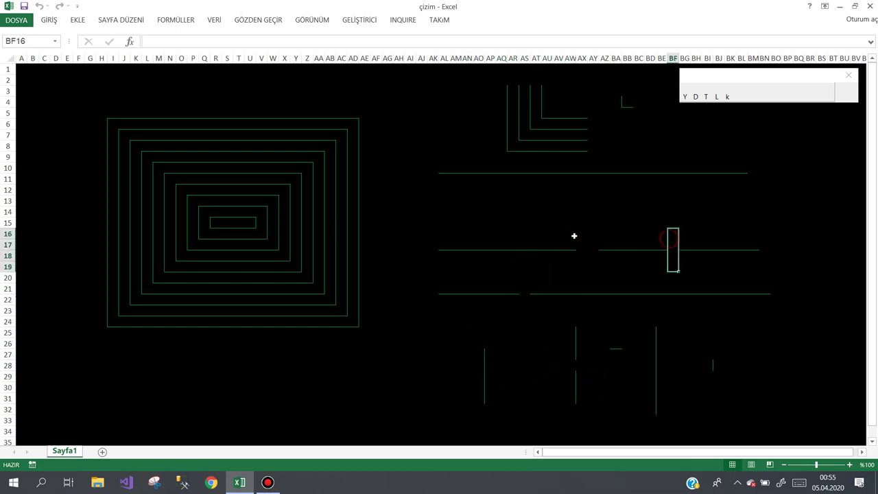
pyautogui.moveTo(513, 233); pyautogui.dragTo(513, 261)
pyautogui.moveTo(472, 241); pyautogui.dragTo(474, 278)
pyautogui.moveTo(480, 169); pyautogui.dragTo(490, 191)
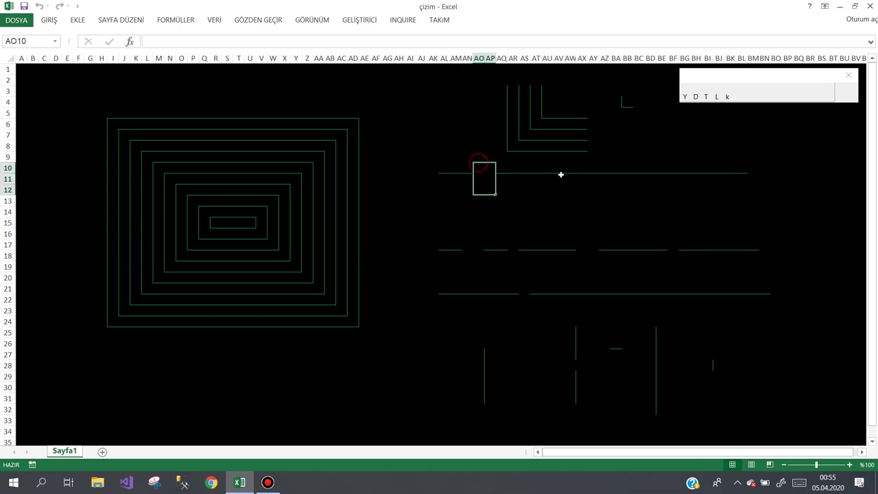
pyautogui.moveTo(605, 167); pyautogui.dragTo(609, 190)
pyautogui.moveTo(659, 162); pyautogui.dragTo(664, 190)
pyautogui.moveTo(711, 164); pyautogui.dragTo(718, 189)
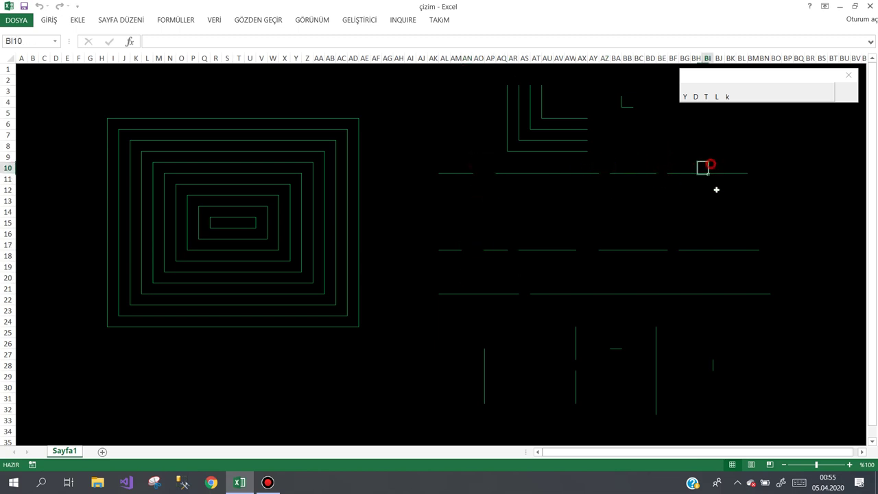
pyautogui.click(602, 210)
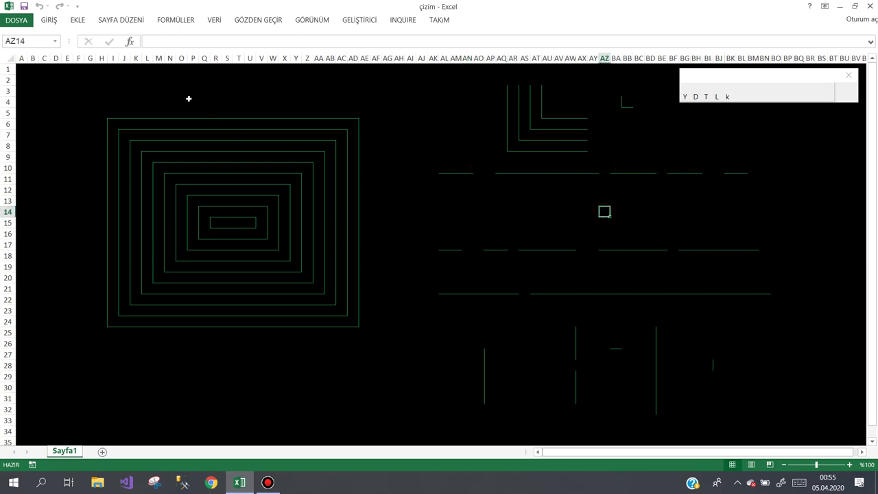
# Erase vertical and horizontal strips through the rectangles to form a cross-shaped gap
pyautogui.moveTo(221, 103); pyautogui.dragTo(224, 342)
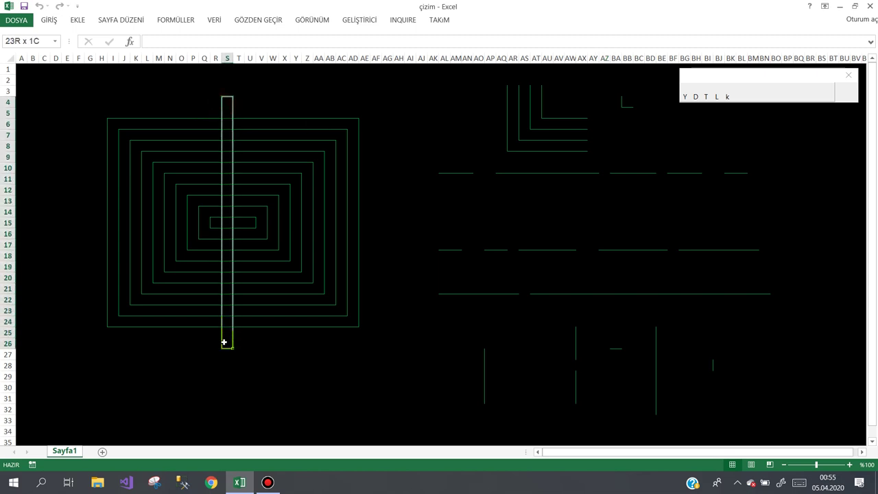
pyautogui.moveTo(68, 230); pyautogui.dragTo(52, 237)
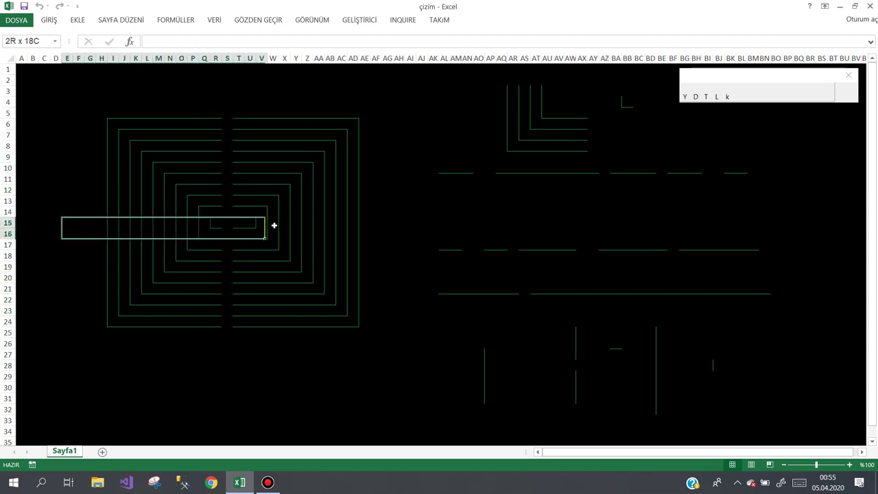
pyautogui.click(52, 209)
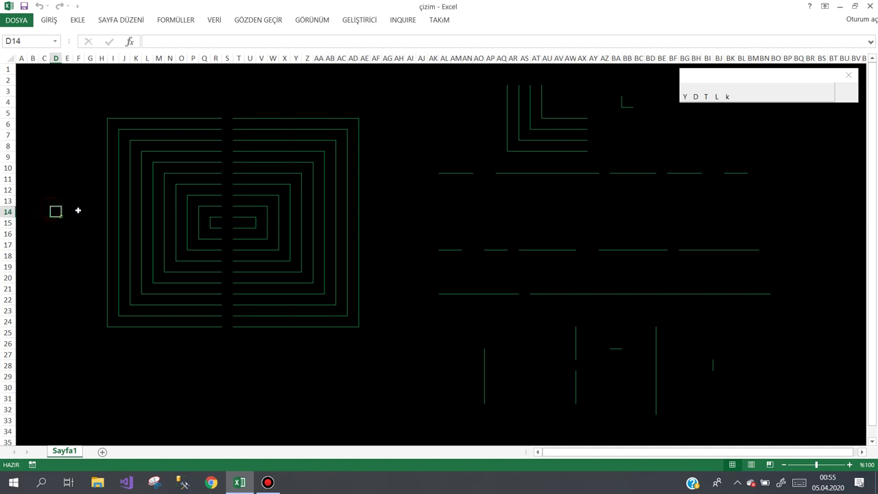
pyautogui.moveTo(375, 221)
pyautogui.mouseDown()
pyautogui.moveTo(80, 215)
pyautogui.moveTo(66, 227)
pyautogui.mouseUp()
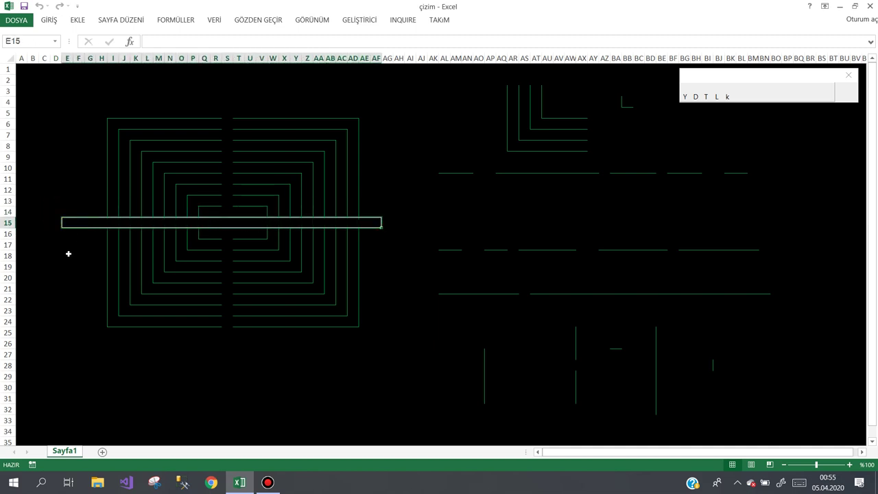
pyautogui.click(68, 254)
# Add a row 13 line and short dashes at BI13, AO13, AJ14, AJ17 and AG25
pyautogui.click(409, 189)
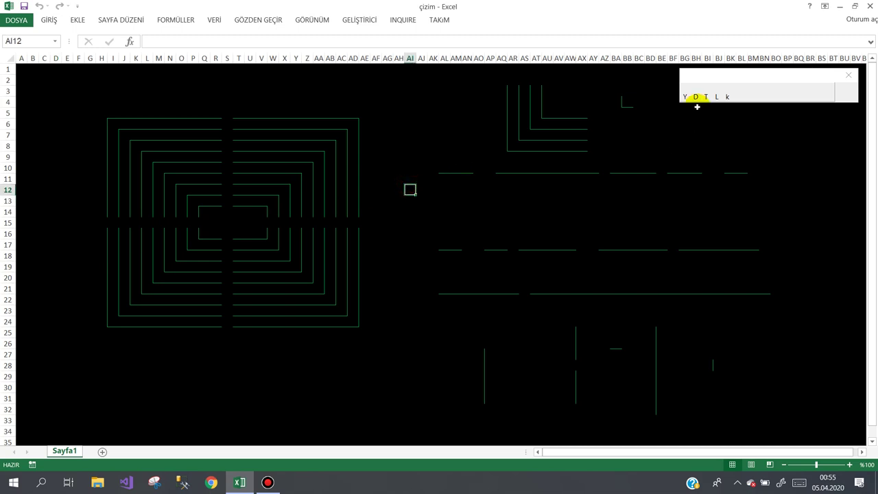
pyautogui.click(560, 210)
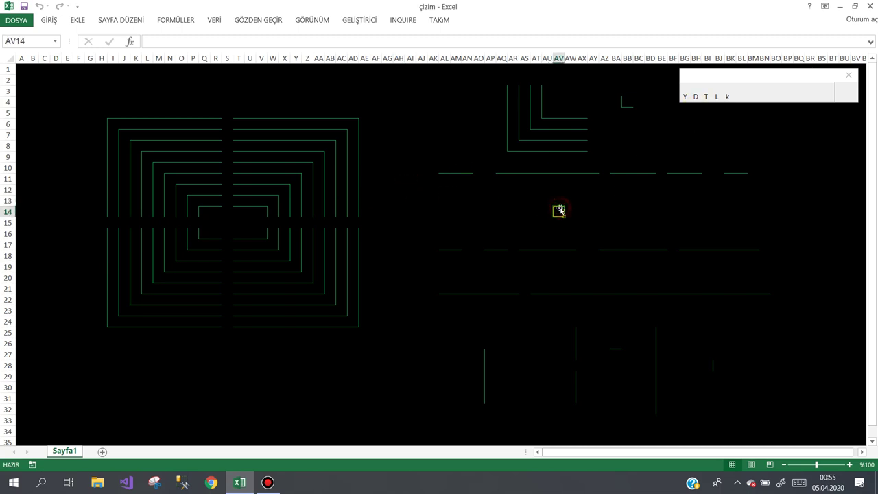
pyautogui.click(525, 211)
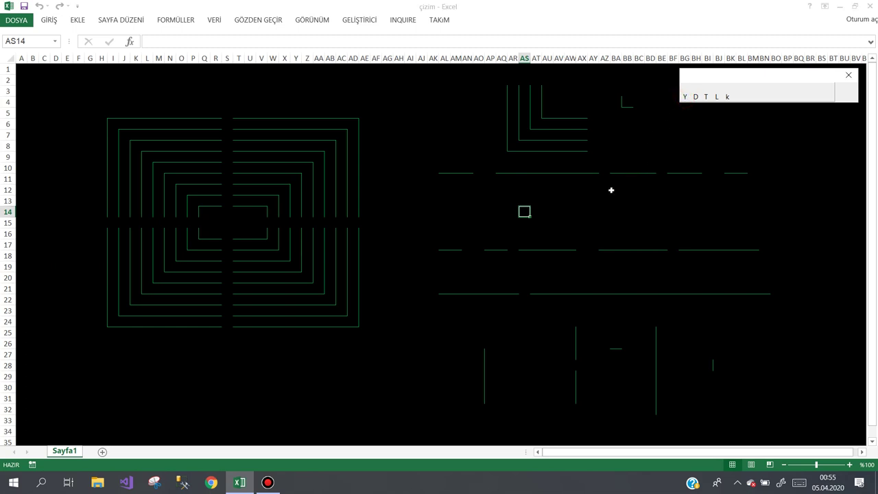
pyautogui.moveTo(602, 200); pyautogui.dragTo(685, 201)
pyautogui.click(711, 203)
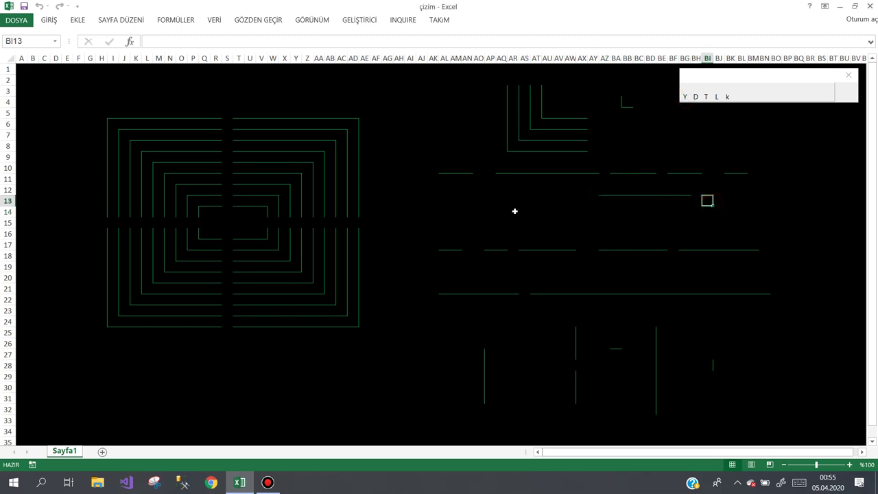
pyautogui.moveTo(486, 198)
pyautogui.mouseDown()
pyautogui.moveTo(487, 218)
pyautogui.moveTo(515, 218)
pyautogui.mouseUp()
pyautogui.click(444, 211)
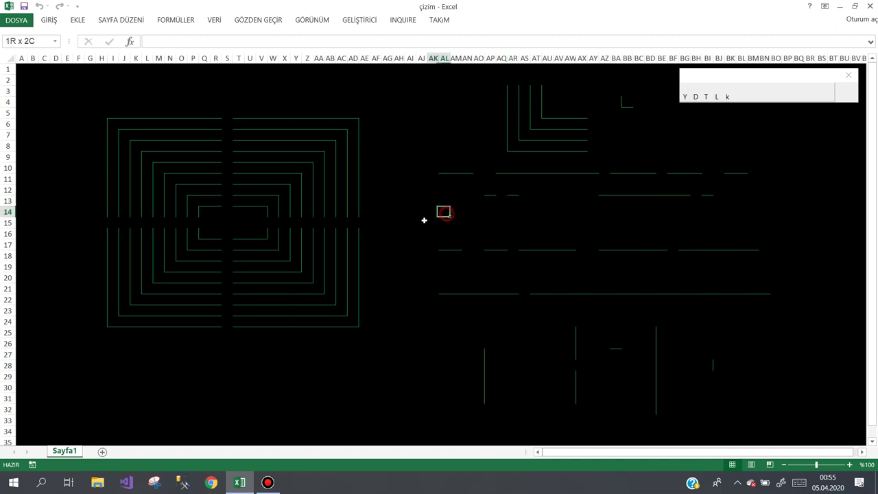
pyautogui.moveTo(421, 210); pyautogui.dragTo(446, 224)
pyautogui.click(421, 246)
pyautogui.click(387, 332)
pyautogui.click(725, 97)
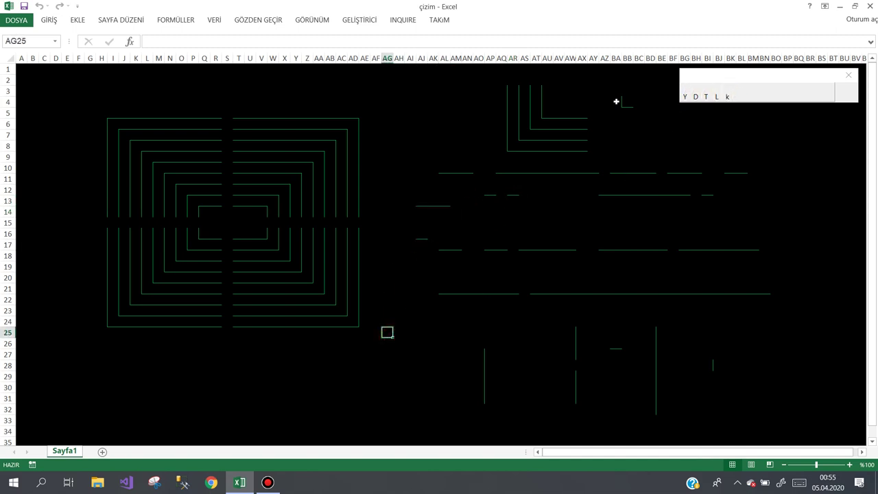
pyautogui.click(423, 118)
# Add a final dash at AJ5, then close Excel saving changes to çizim.xlsm
pyautogui.click(869, 8)
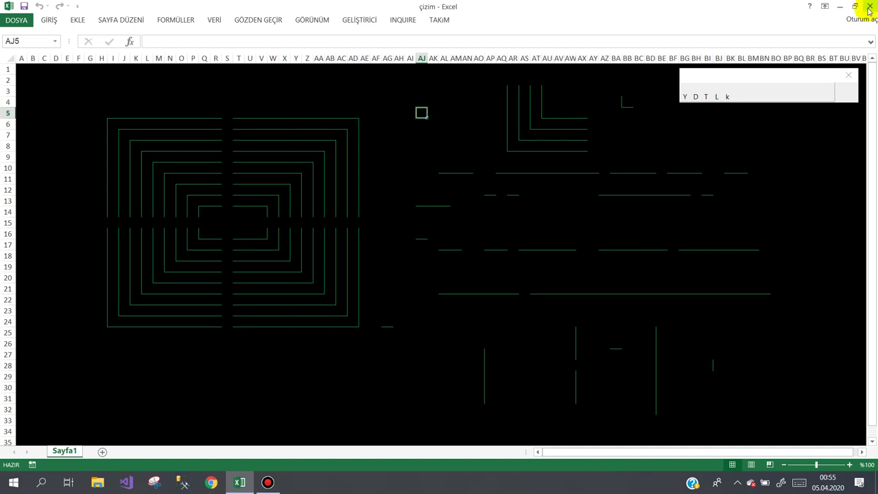
pyautogui.click(616, 143)
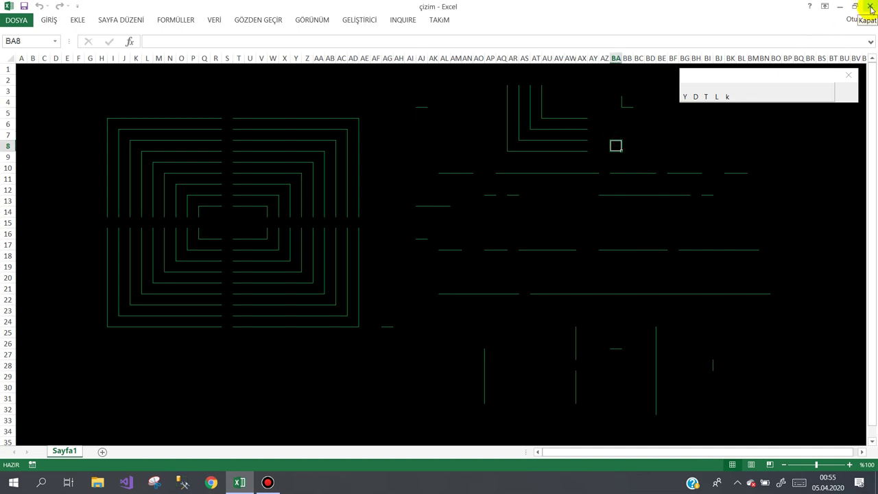
pyautogui.click(870, 8)
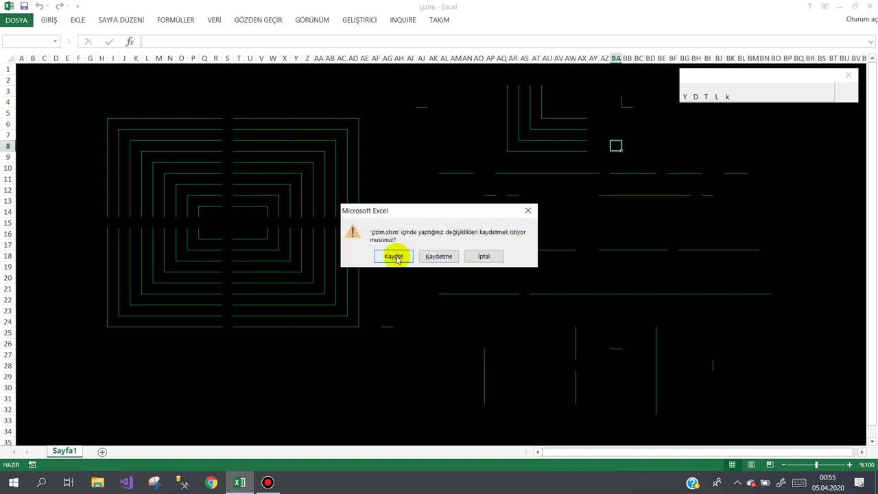
pyautogui.click(395, 256)
# Finish closing Excel, then create a new Excel workbook on the desktop named ciz
pyautogui.click(410, 266)
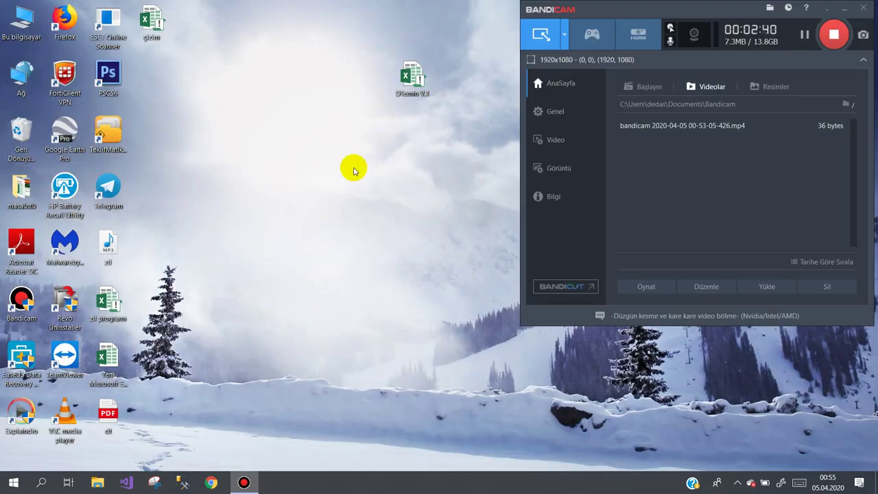
pyautogui.rightClick(289, 184)
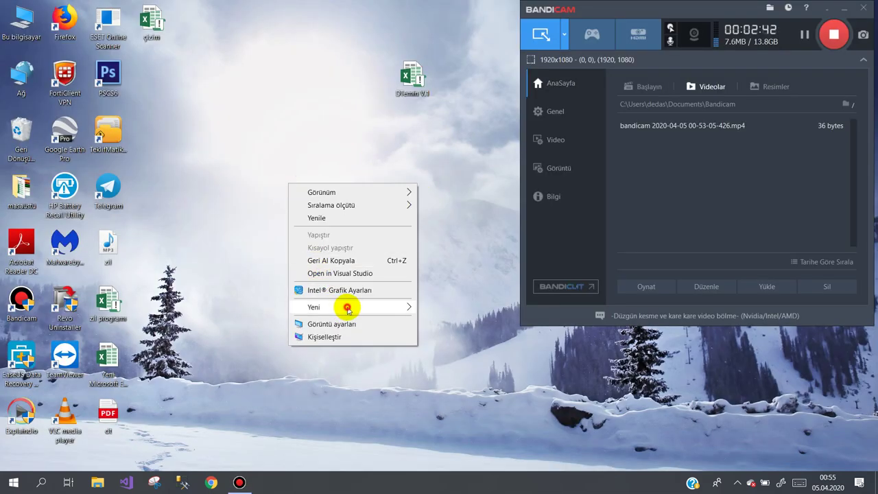
pyautogui.moveTo(347, 309)
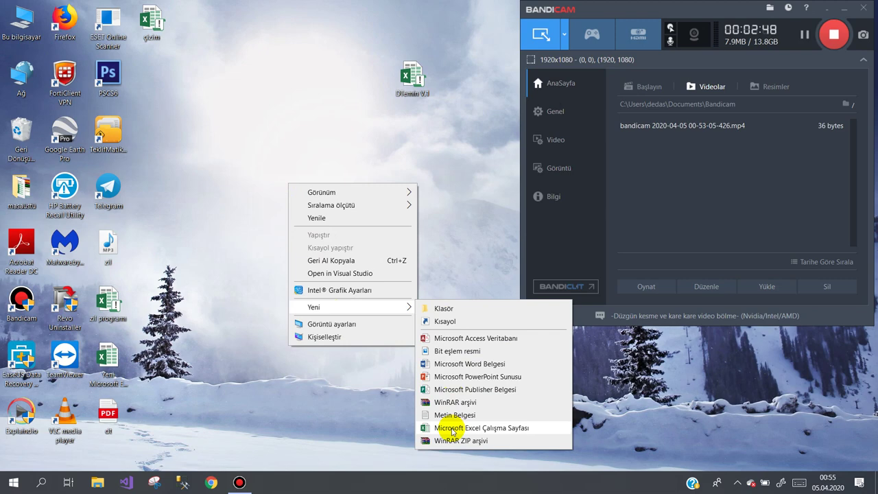
pyautogui.click(453, 429)
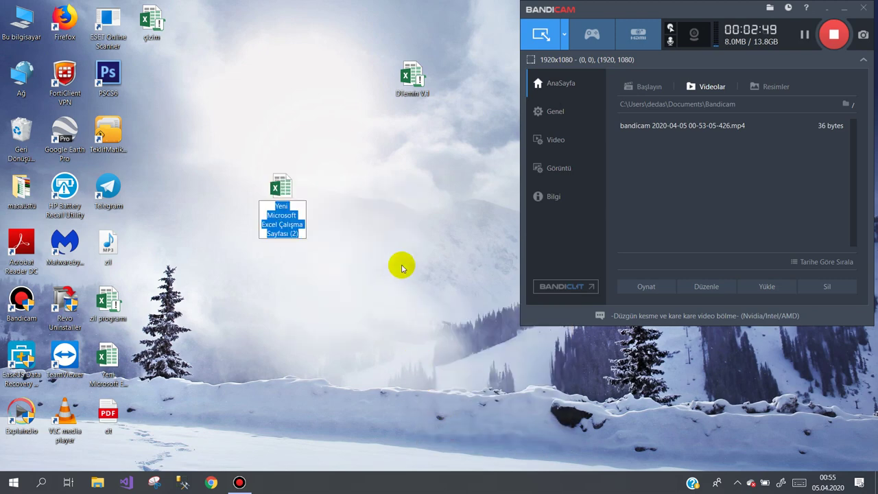
pyautogui.write('c')
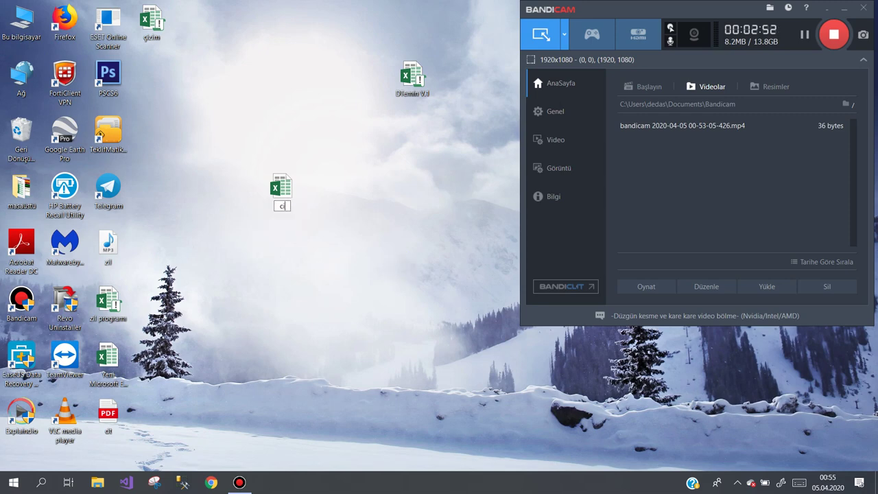
pyautogui.write('iz')
pyautogui.press('Return')
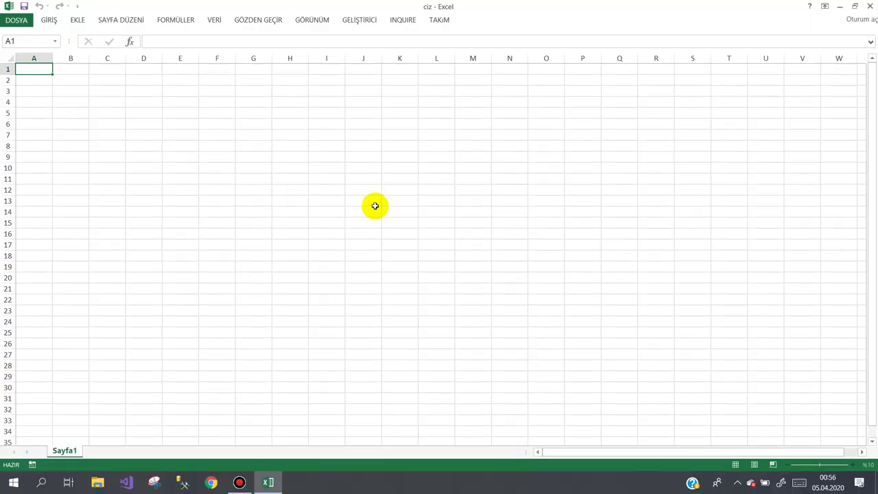
# Save the workbook through Save As under the name Auto
pyautogui.click(17, 19)
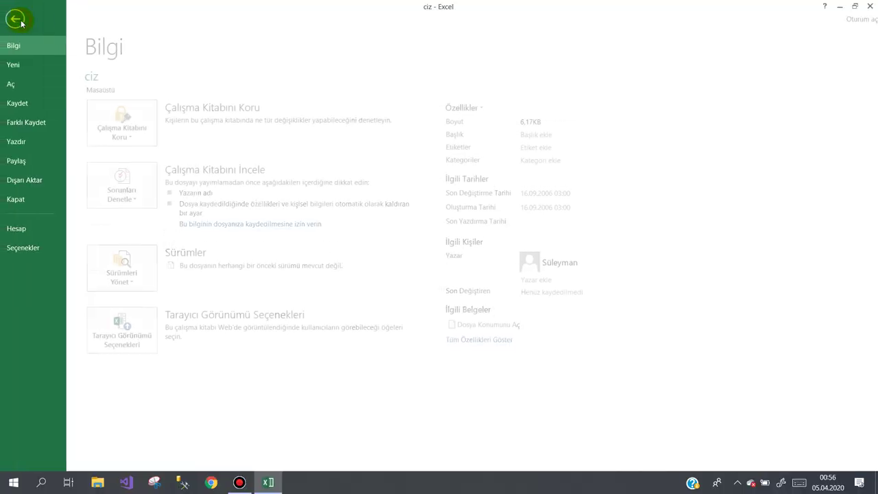
pyautogui.click(42, 123)
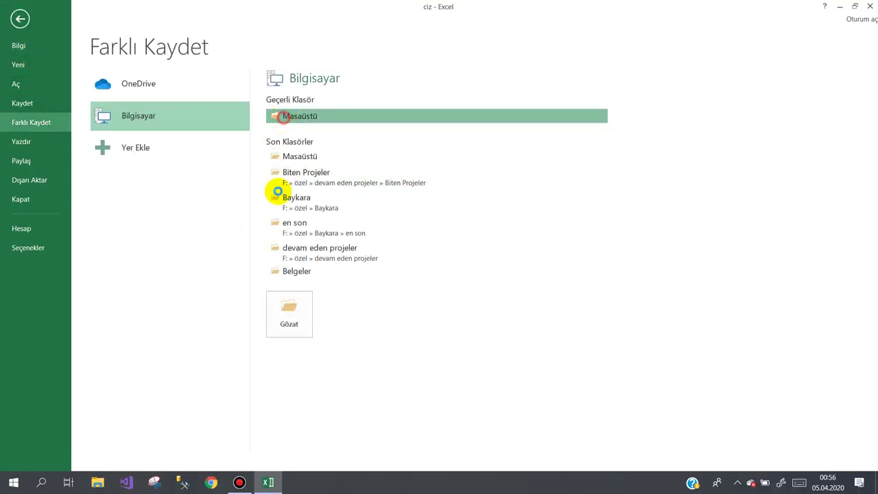
pyautogui.click(293, 310)
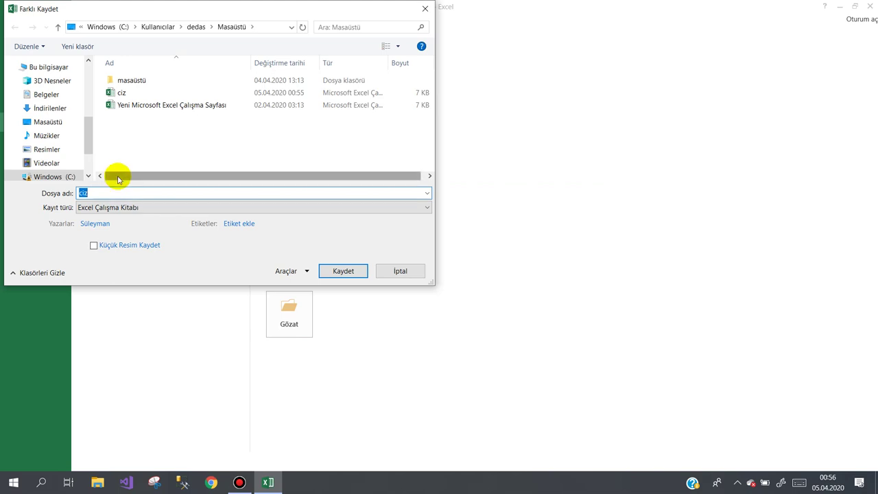
pyautogui.write('A')
pyautogui.write('uto')
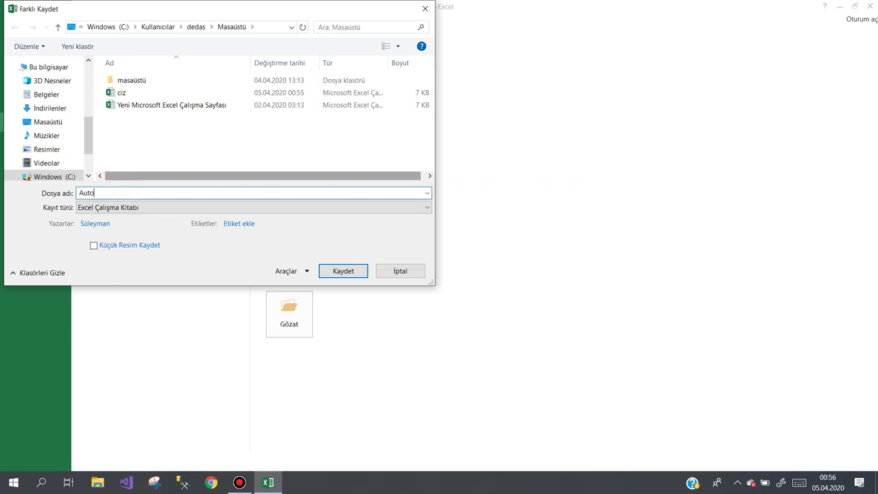
pyautogui.press('Return')
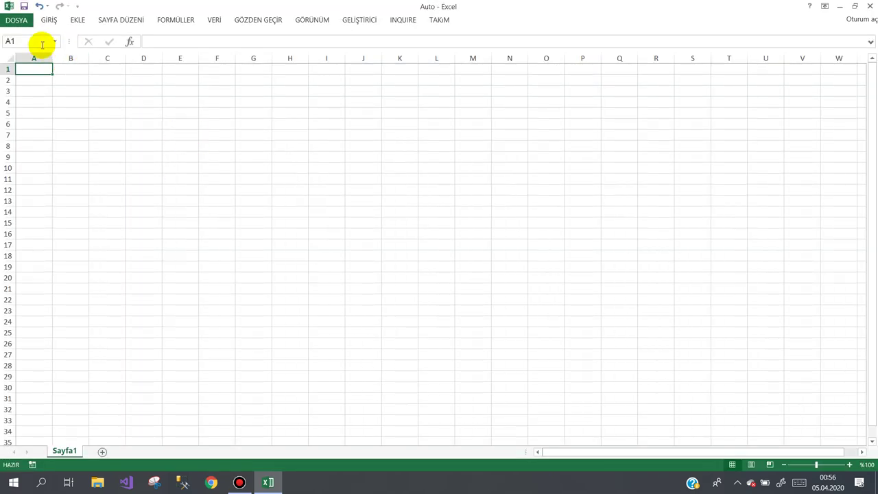
# Save it again on the Desktop as AutoCAD_Excel in Excel Macro-Enabled Workbook format
pyautogui.click(21, 20)
pyautogui.click(45, 123)
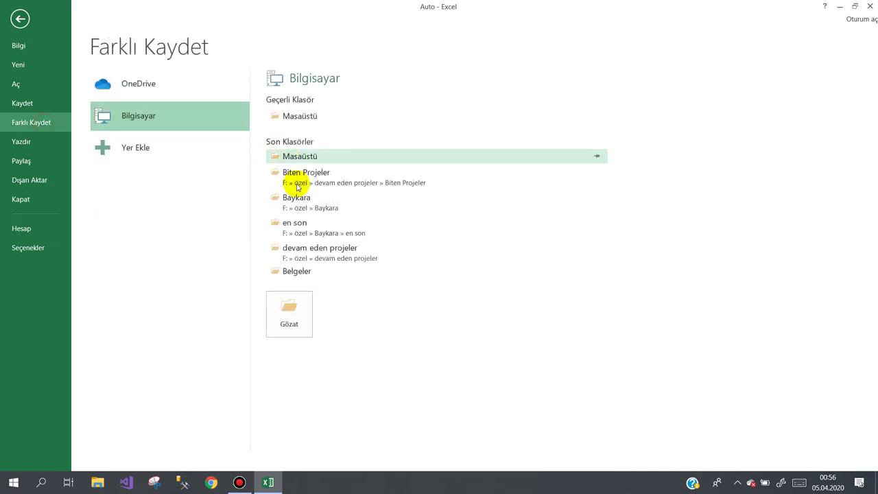
pyautogui.click(290, 310)
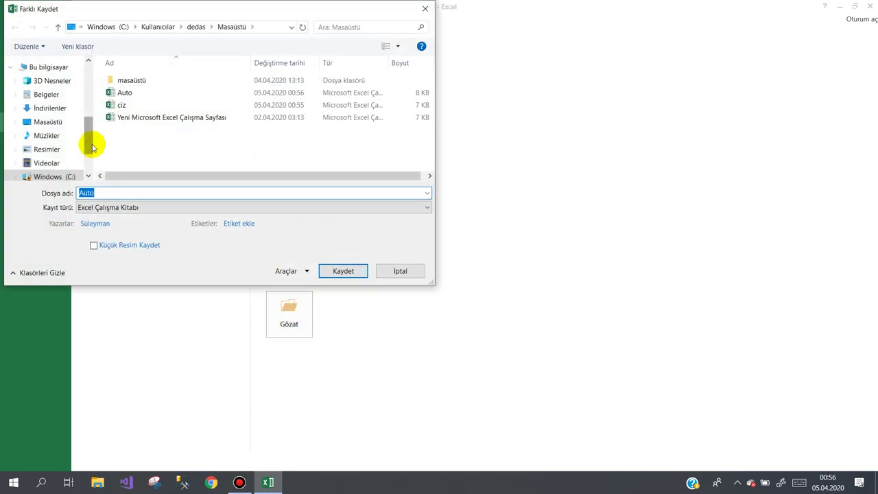
pyautogui.click(48, 122)
pyautogui.click(103, 191)
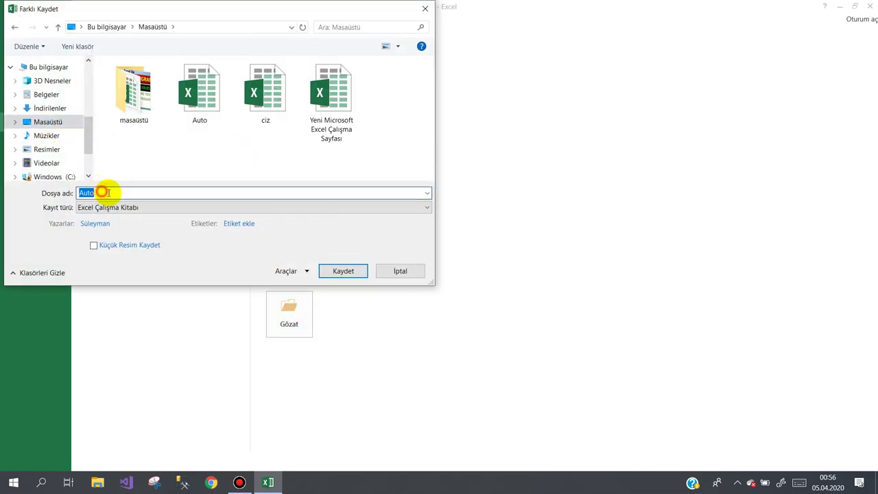
pyautogui.click(109, 193)
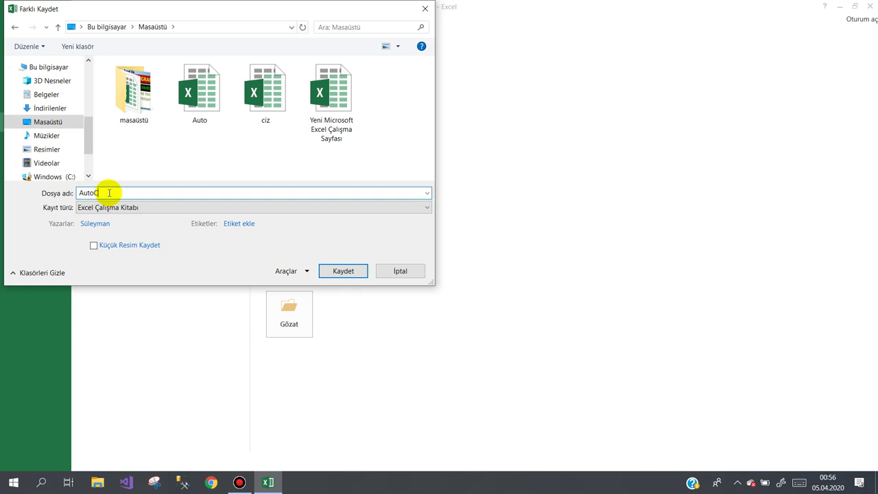
pyautogui.write('AD_Excel')
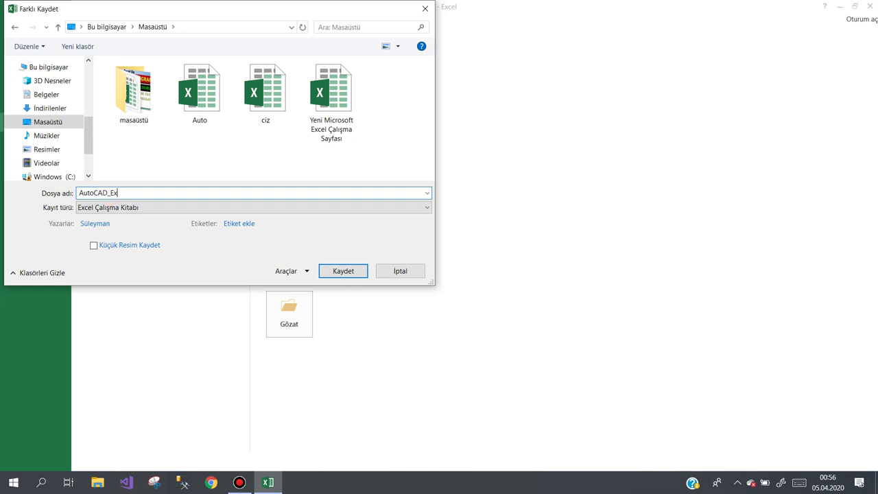
pyautogui.click(112, 208)
pyautogui.click(118, 228)
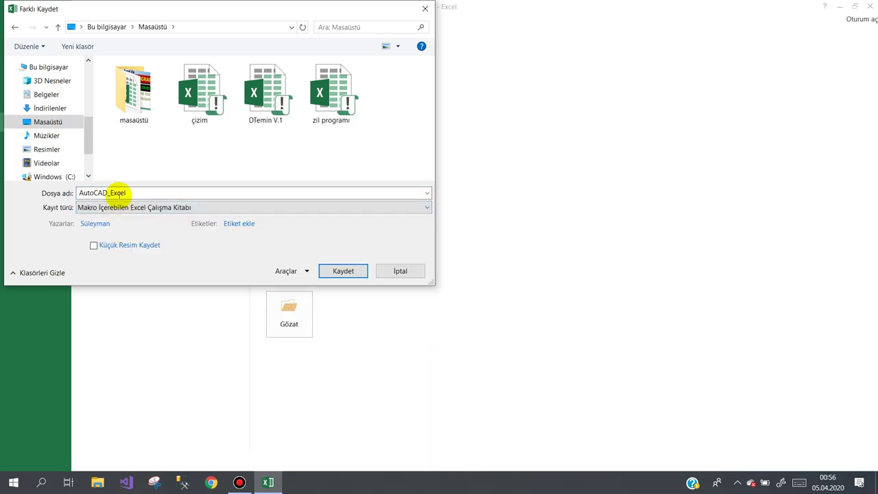
pyautogui.click(340, 271)
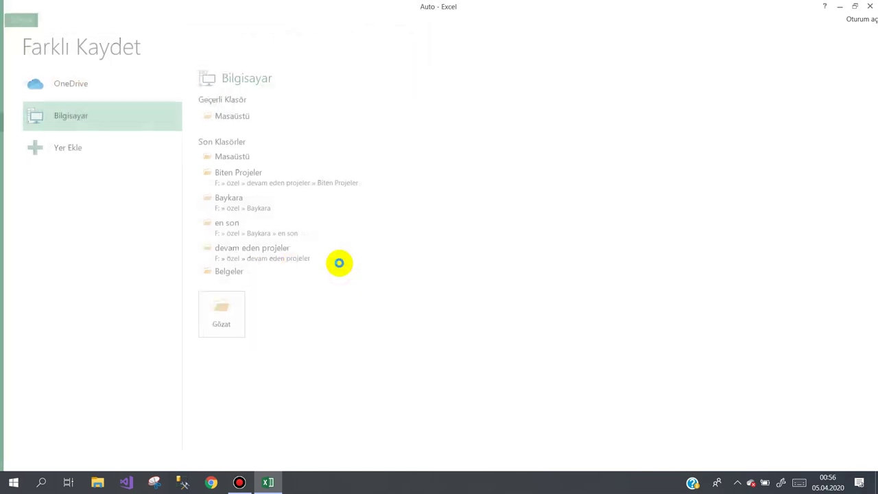
# Keep the ribbon expanded and open the Visual Basic editor from the Developer tab
pyautogui.click(329, 145)
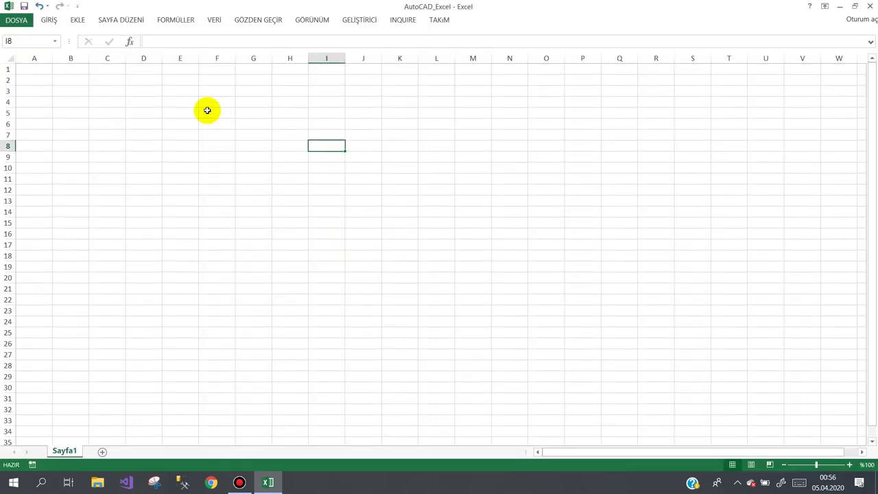
pyautogui.click(50, 20)
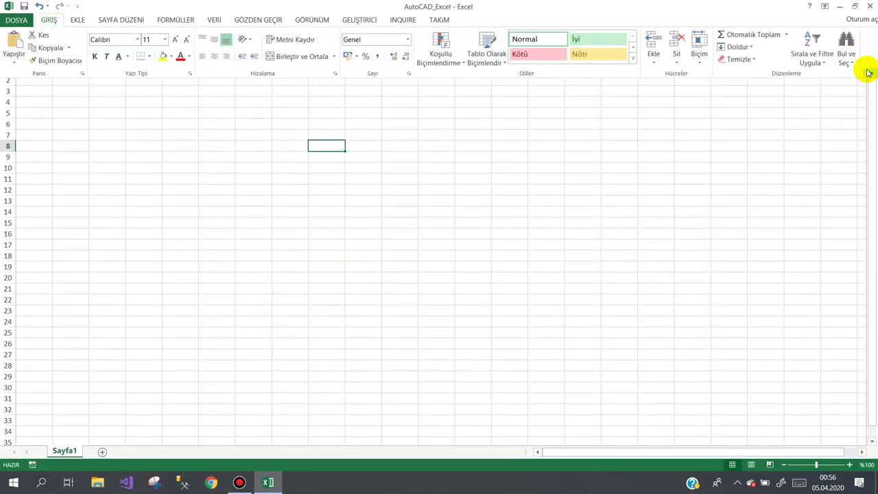
pyautogui.click(869, 73)
pyautogui.click(256, 173)
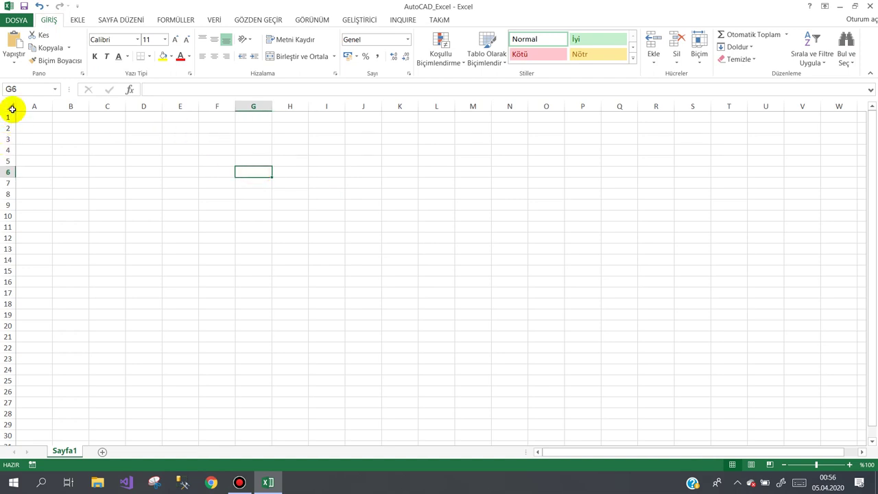
pyautogui.click(173, 138)
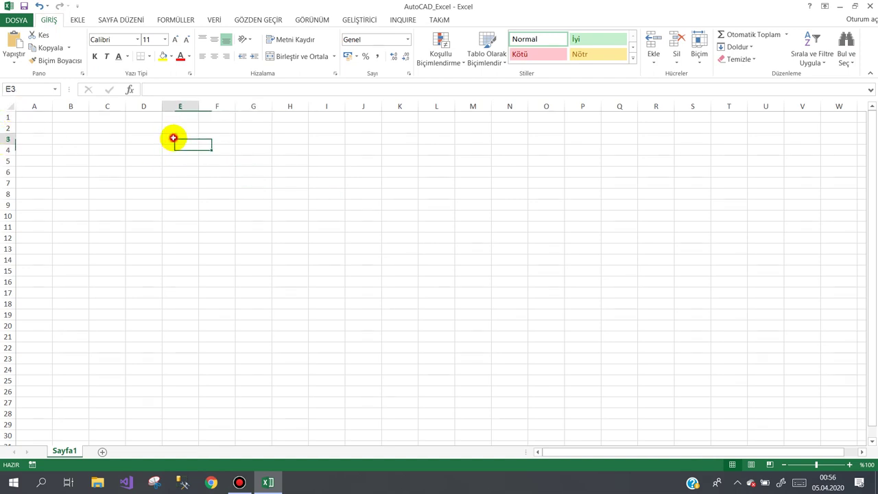
pyautogui.click(355, 19)
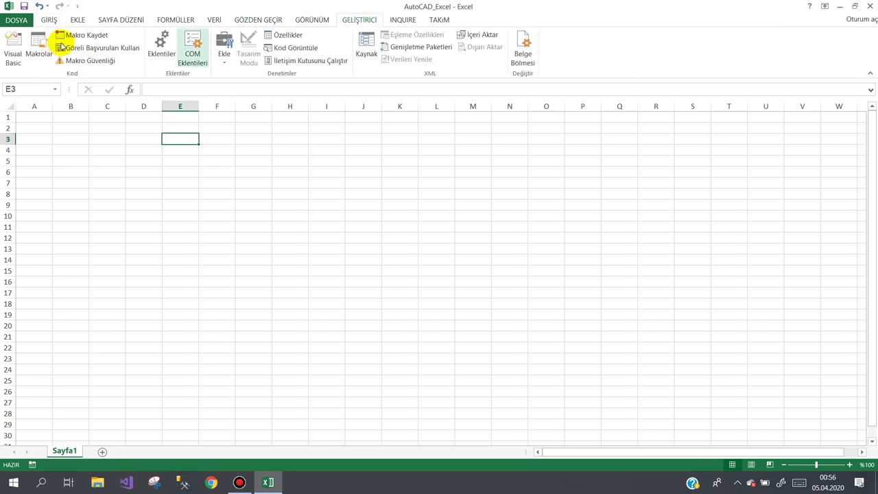
pyautogui.click(9, 53)
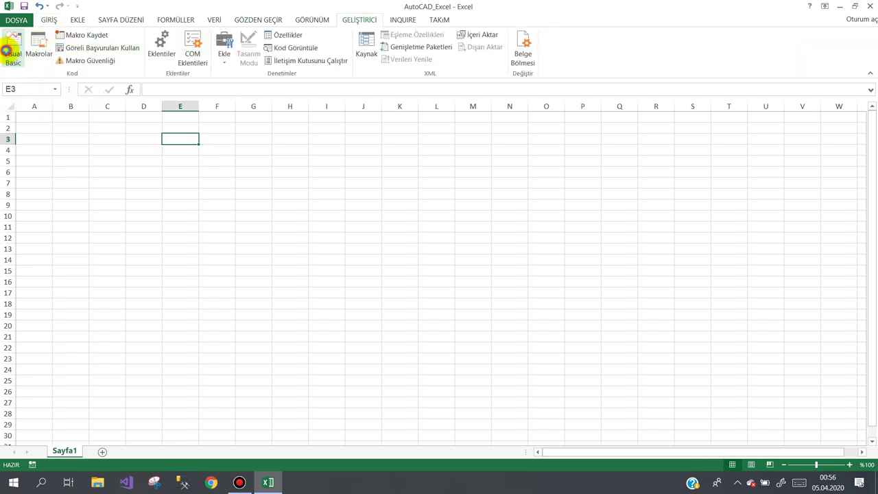
# Insert a new UserForm and place the Toolbox beside it
pyautogui.click(41, 49)
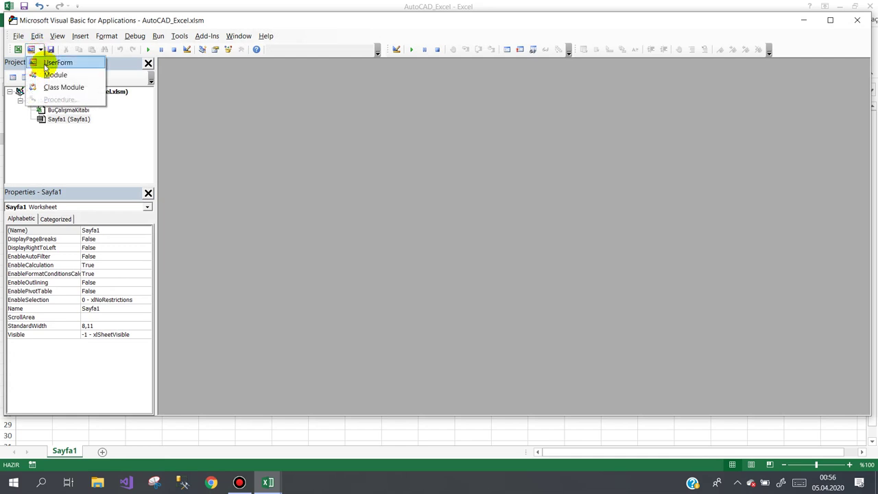
pyautogui.click(43, 63)
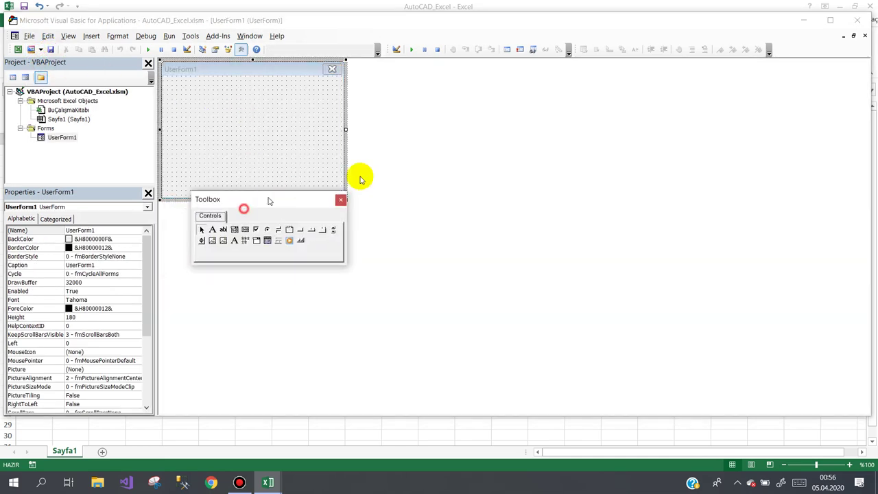
pyautogui.moveTo(270, 201); pyautogui.dragTo(498, 117)
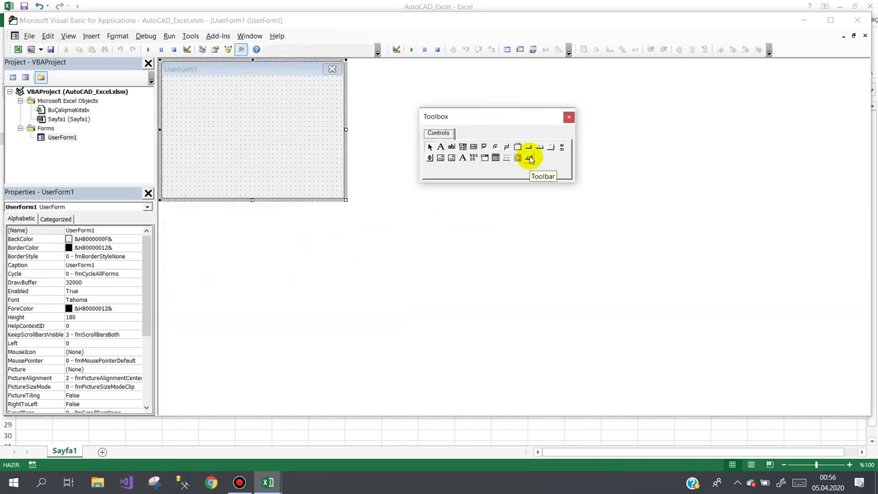
# Add Microsoft Toolbar Control, version 6.0 to the Toolbox via Additional Controls
pyautogui.rightClick(531, 158)
pyautogui.click(549, 175)
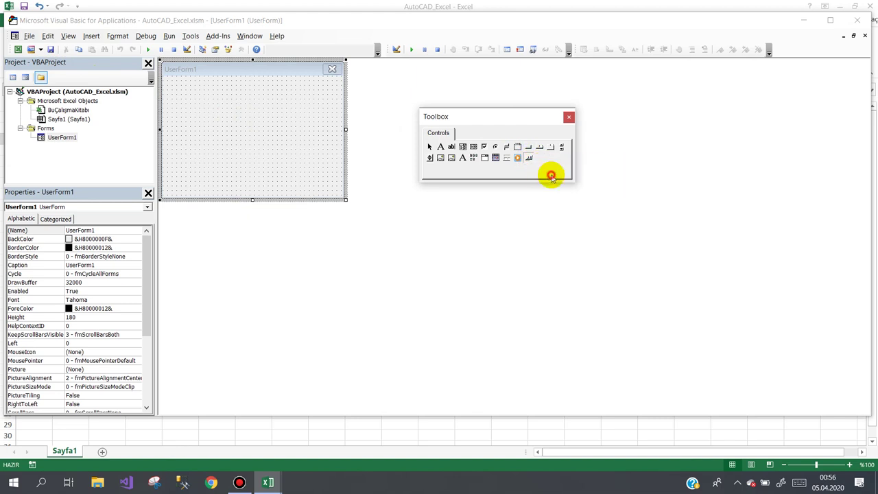
pyautogui.rightClick(537, 170)
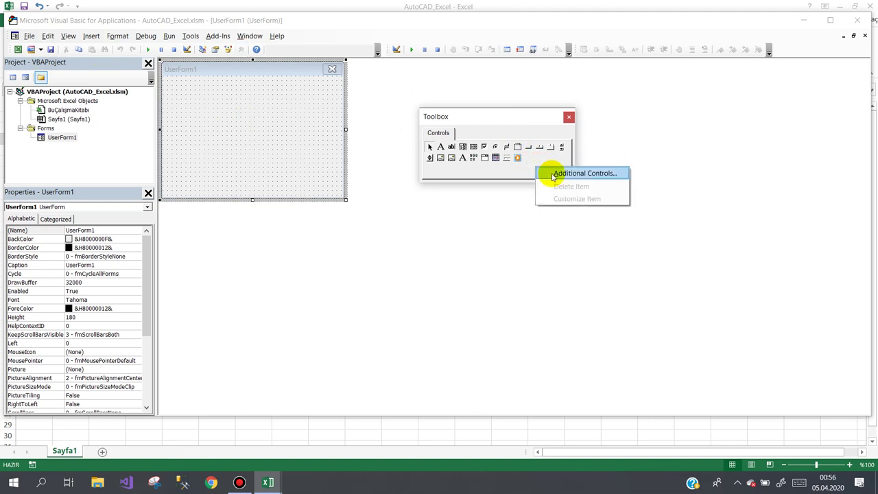
pyautogui.click(553, 174)
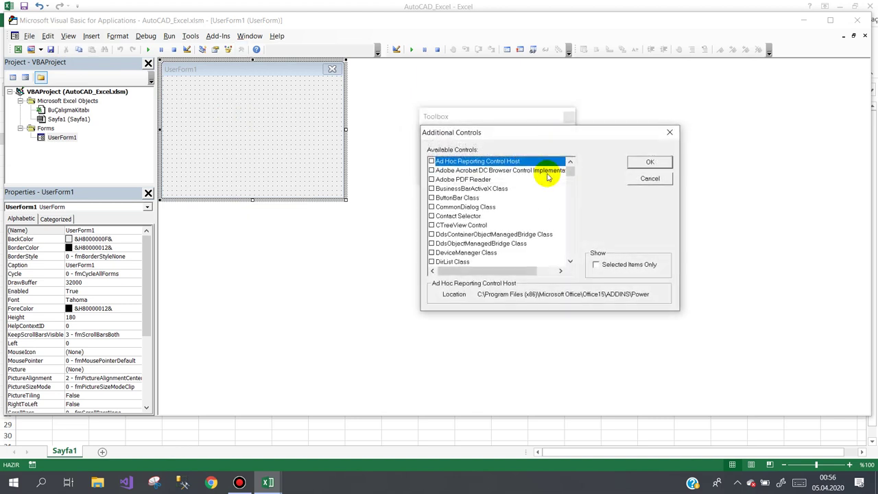
pyautogui.moveTo(571, 171); pyautogui.dragTo(571, 220)
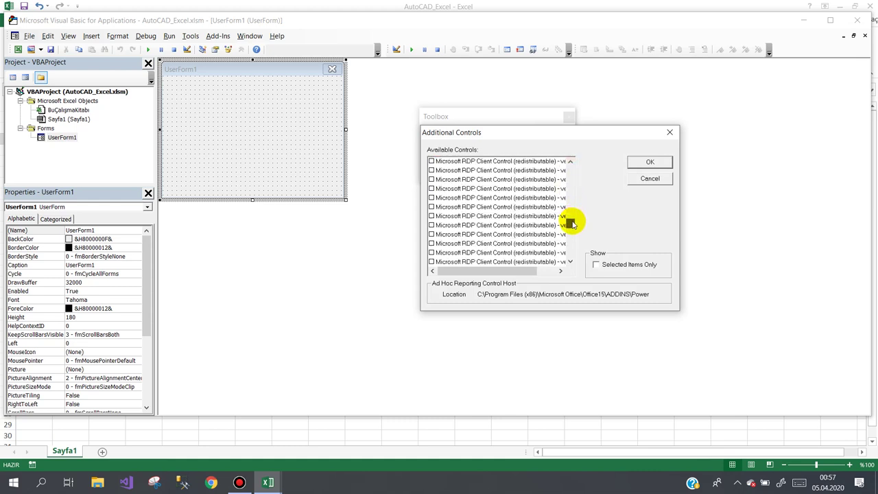
pyautogui.moveTo(571, 223); pyautogui.dragTo(569, 233)
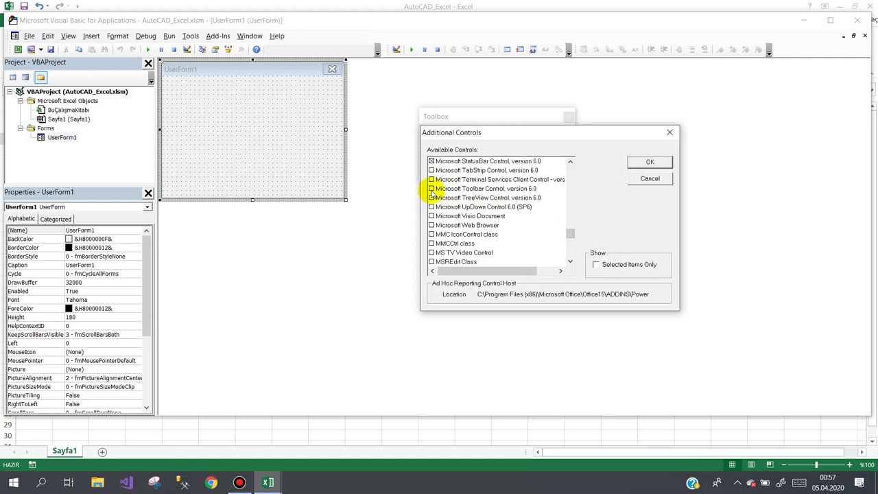
pyautogui.click(432, 190)
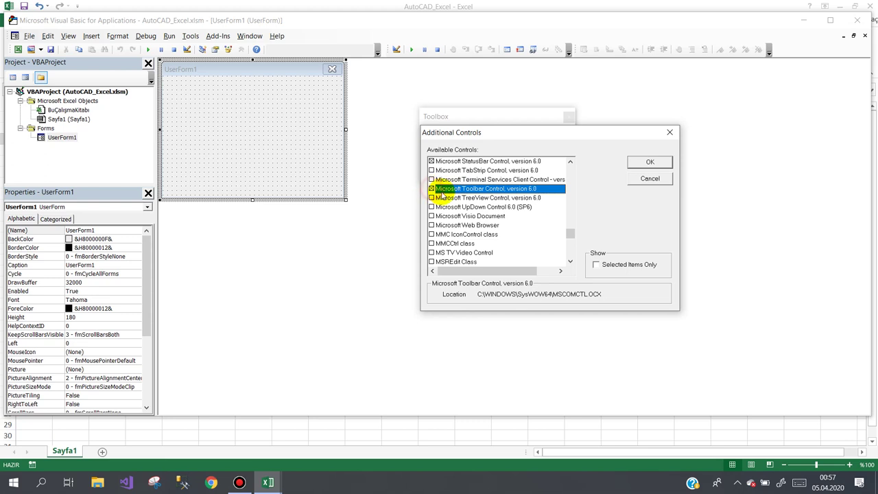
pyautogui.click(650, 163)
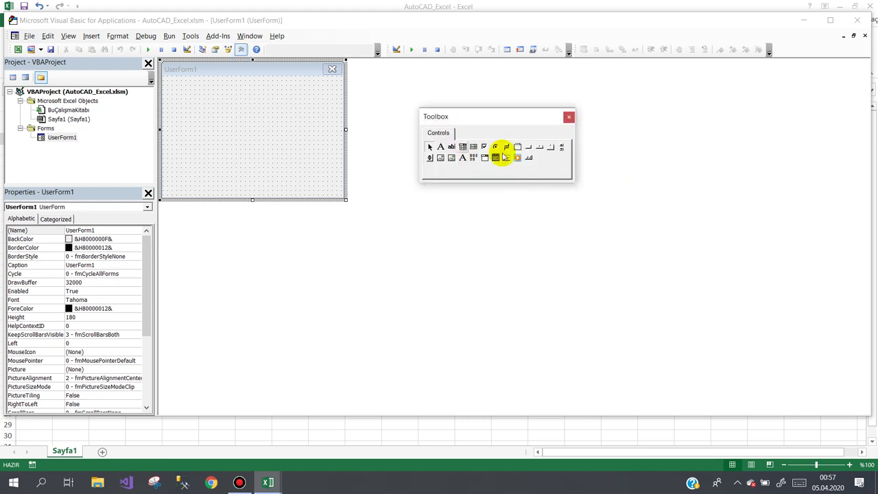
# Draw Toolbar1 across the top of UserForm1 and resize it to height 15,6
pyautogui.click(530, 160)
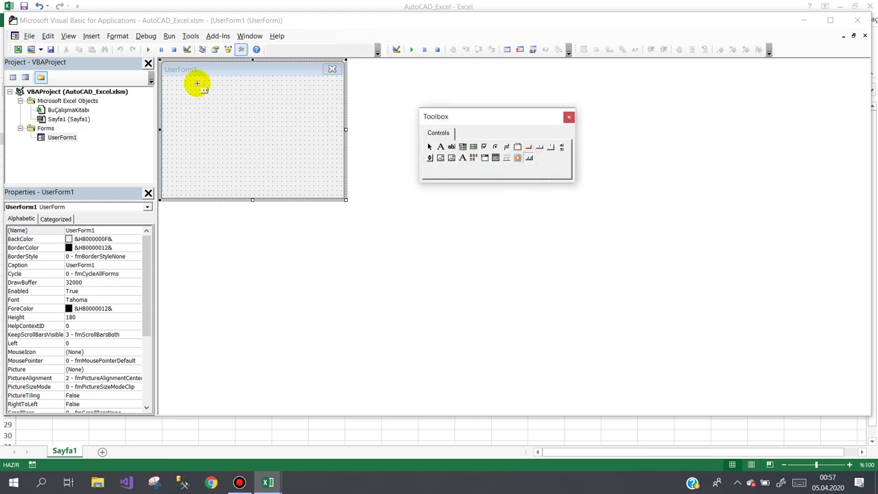
pyautogui.moveTo(165, 82); pyautogui.dragTo(338, 90)
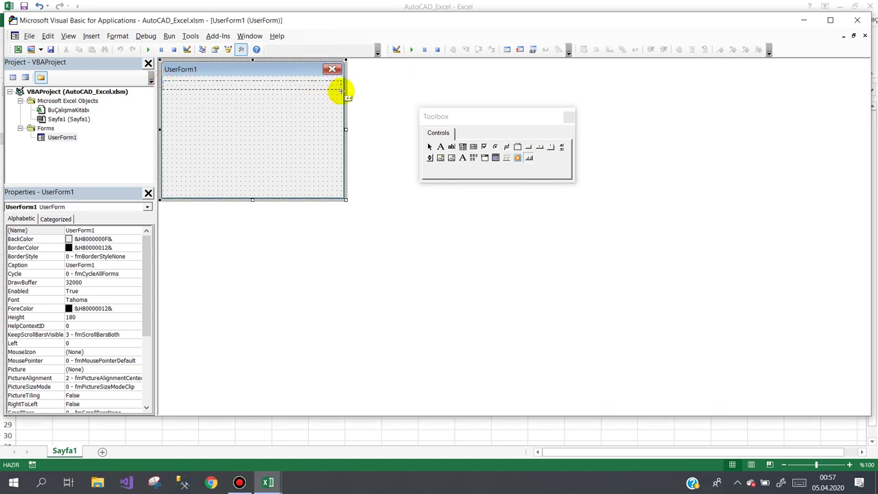
pyautogui.moveTo(338, 90); pyautogui.dragTo(339, 91)
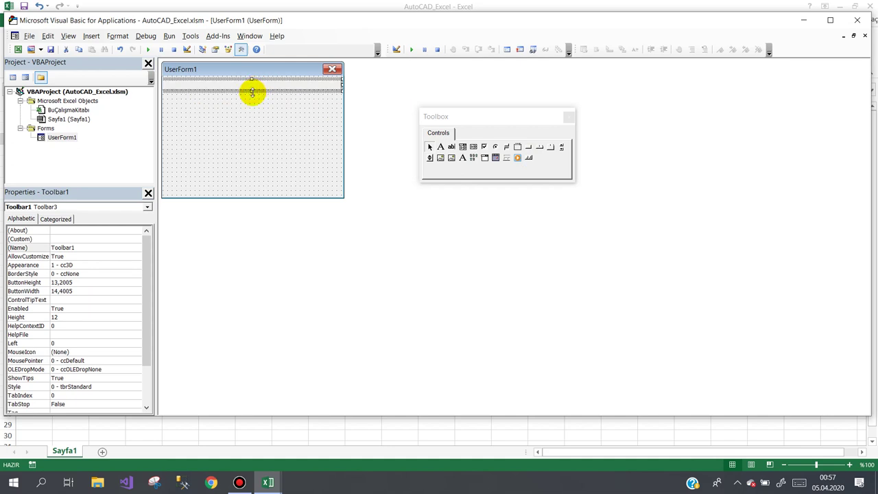
pyautogui.moveTo(252, 95); pyautogui.dragTo(253, 100)
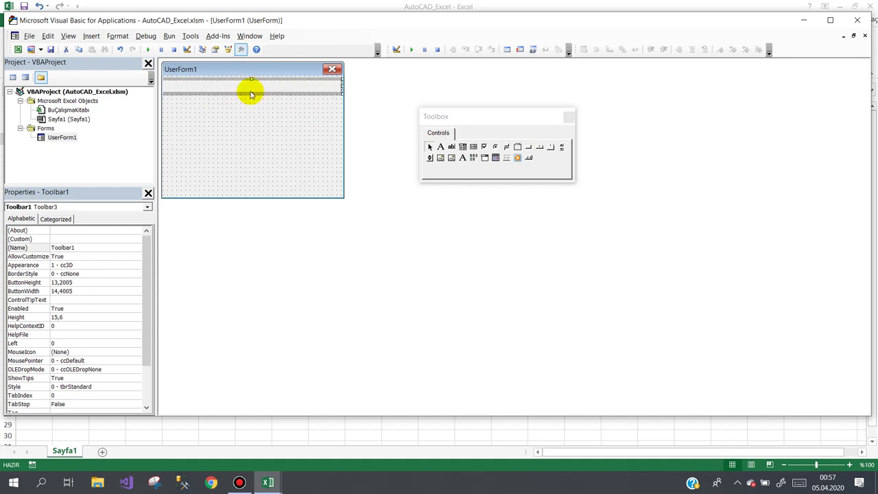
# Caption UserForm1 'Çizim Araçları' and shrink its height to 49,2
pyautogui.click(256, 101)
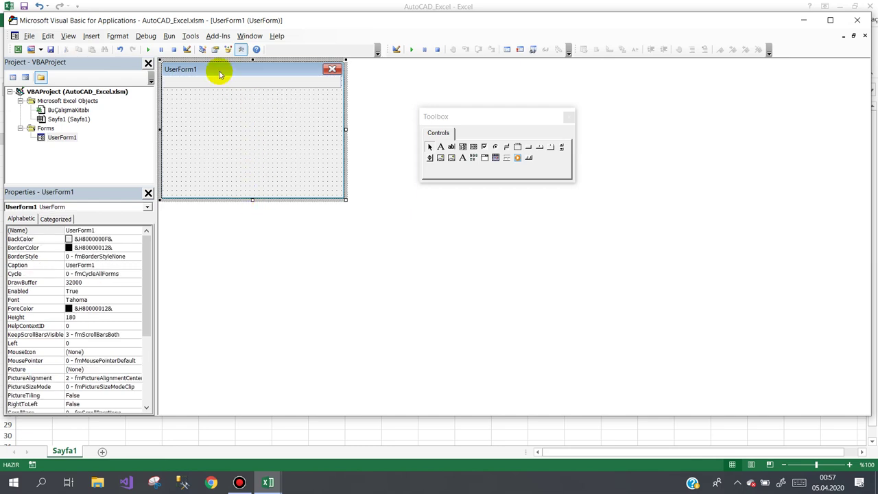
pyautogui.click(56, 265)
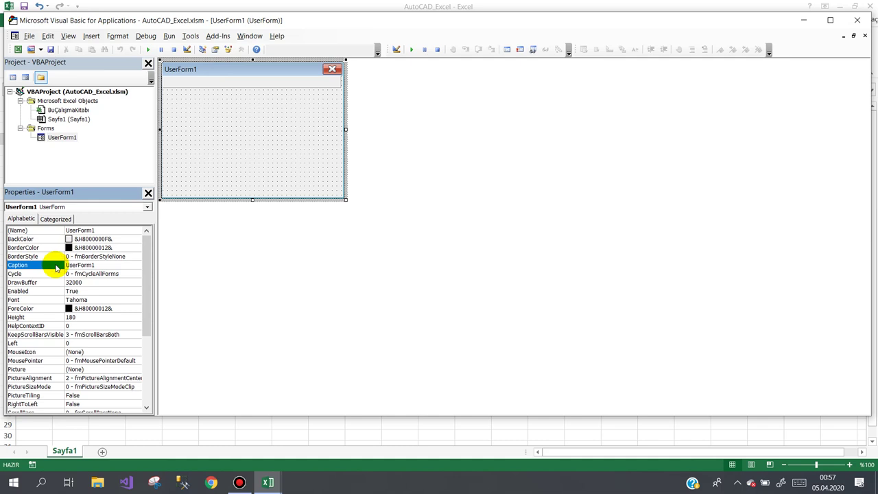
pyautogui.write('Ç')
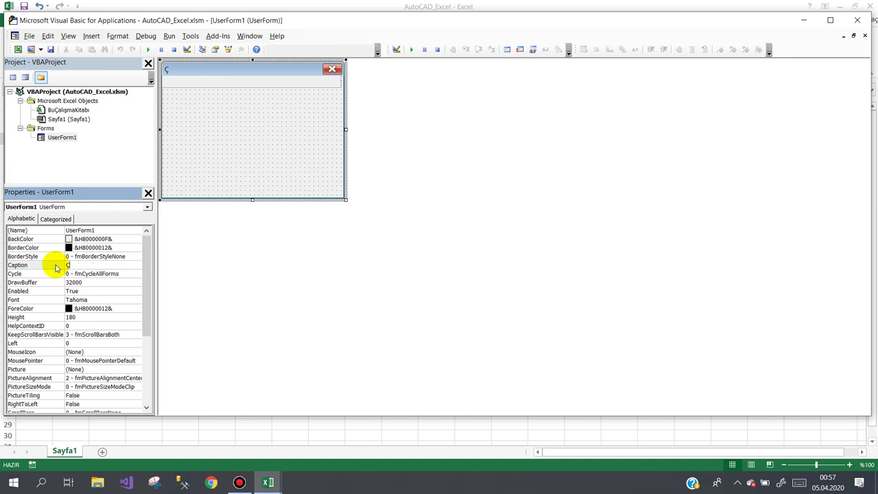
pyautogui.write('izim Araçları')
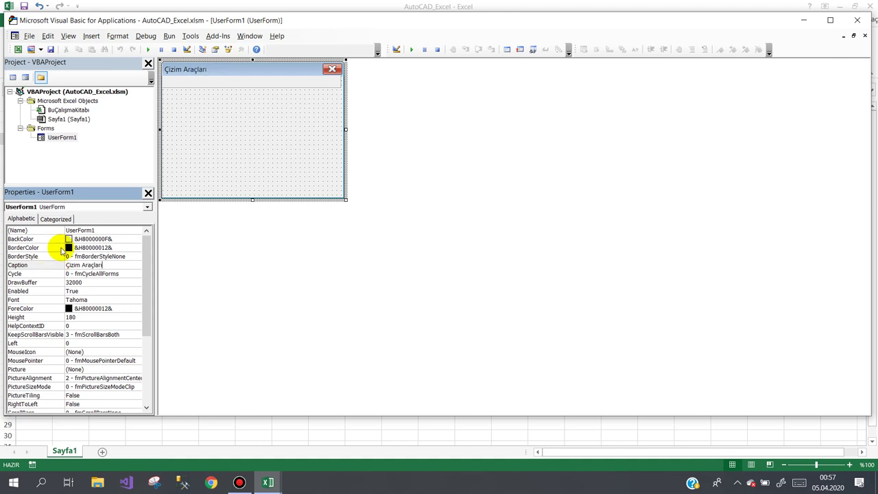
pyautogui.click(244, 155)
pyautogui.moveTo(254, 201); pyautogui.dragTo(251, 101)
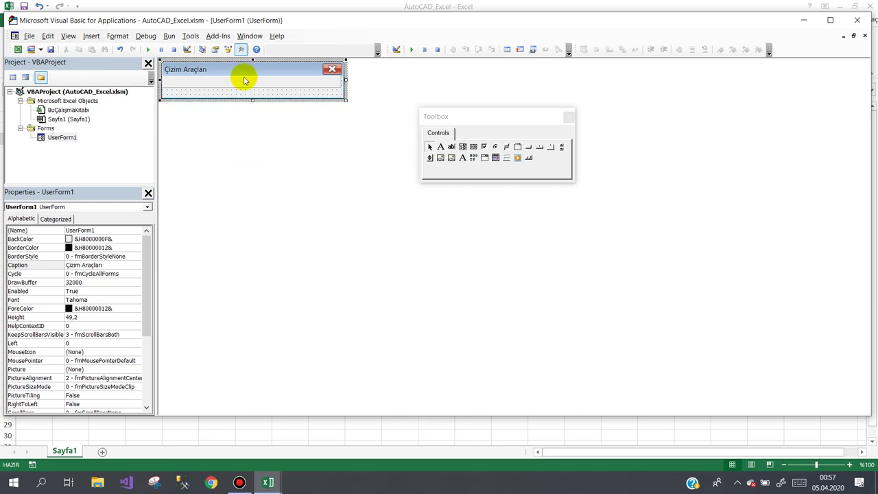
# Minimize the VBA editor and the Excel workbook to reveal the desktop
pyautogui.click(239, 482)
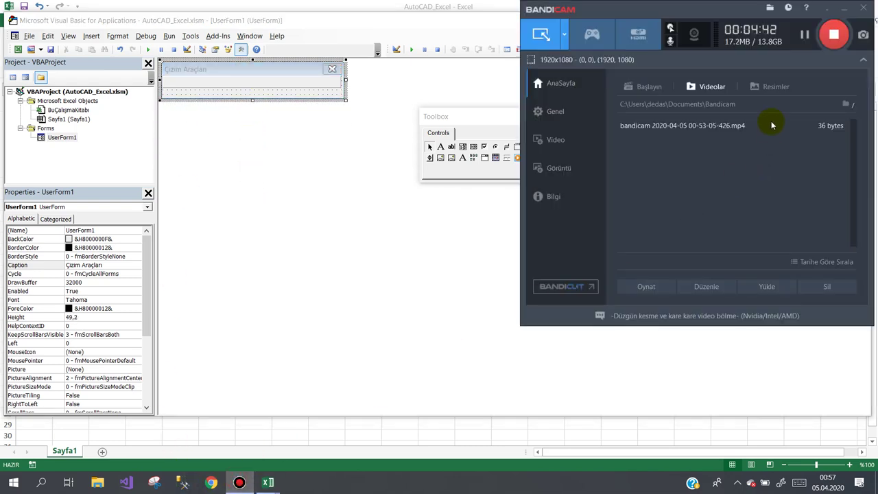
pyautogui.click(449, 25)
pyautogui.click(803, 20)
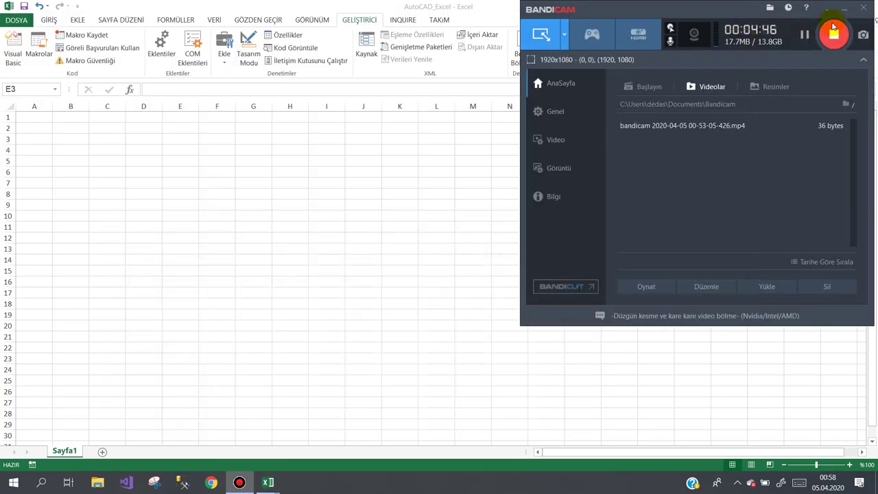
pyautogui.click(437, 193)
pyautogui.click(841, 6)
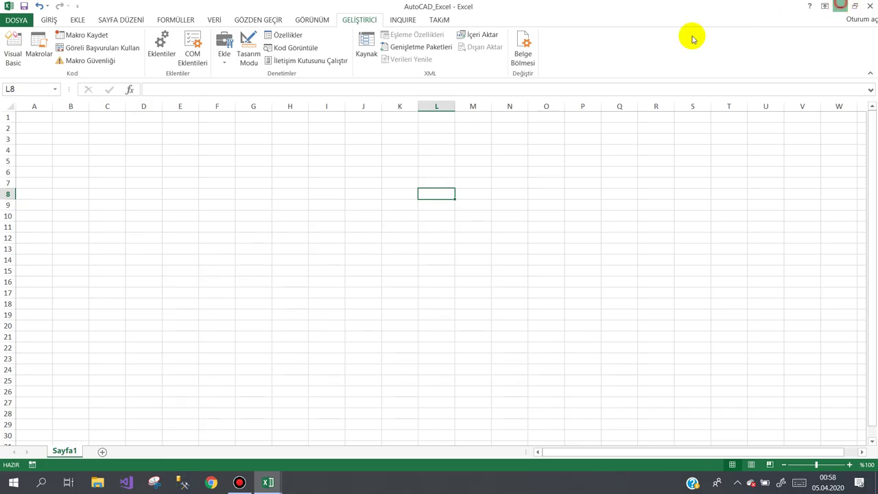
# Create a new desktop folder named ico
pyautogui.rightClick(357, 199)
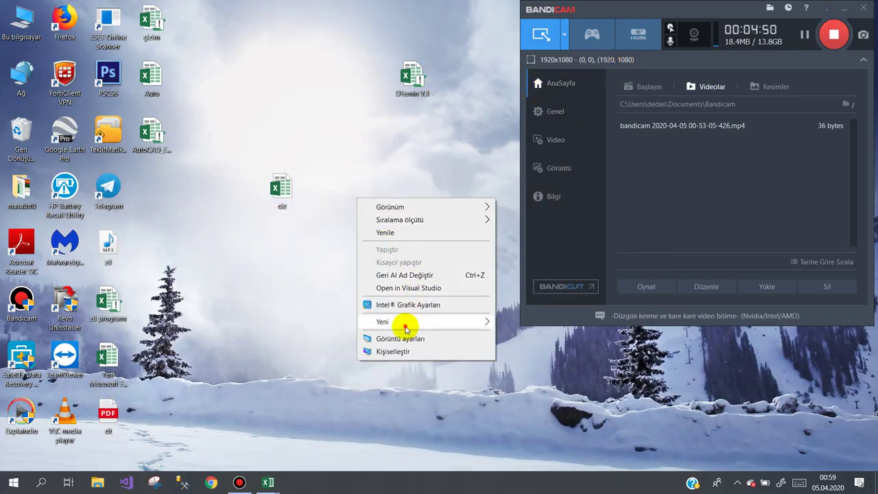
pyautogui.moveTo(471, 323)
pyautogui.click(522, 324)
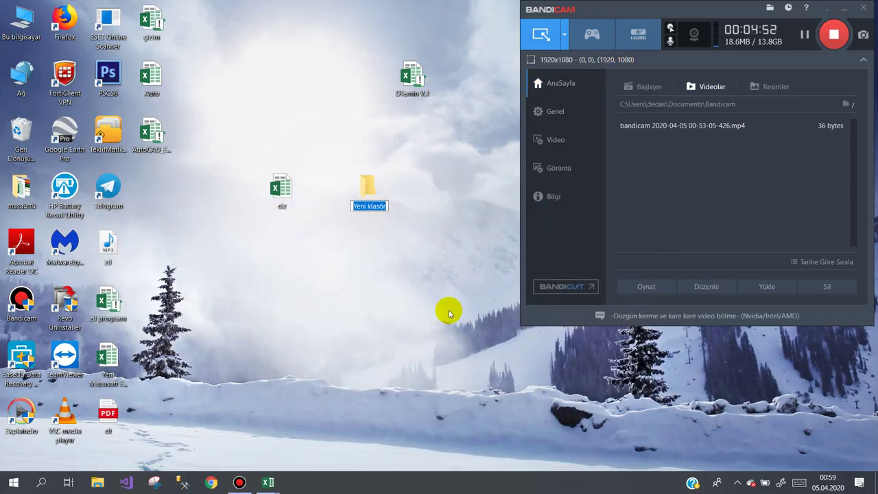
pyautogui.press('BackSpace')
pyautogui.write('ico')
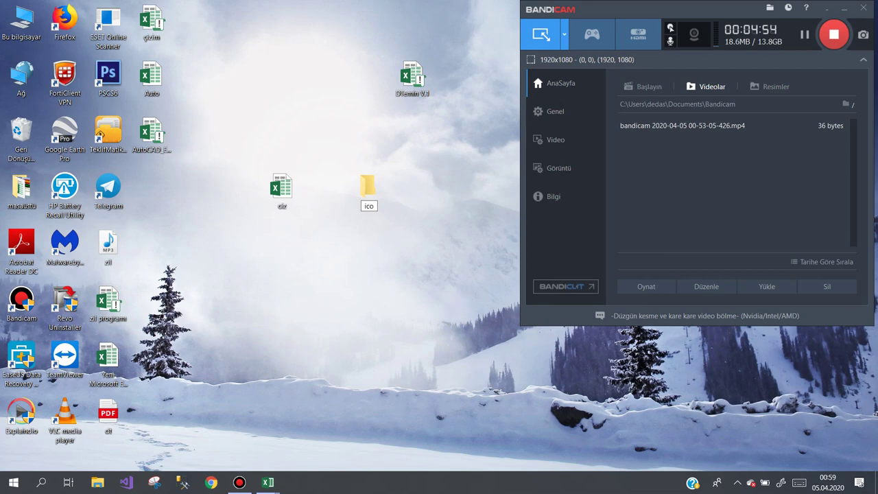
pyautogui.press('Return')
pyautogui.press('Return')
# Create a new bitmap image, Yeni Bit Eşlem Resmi, inside ico and open it in Paint
pyautogui.rightClick(391, 233)
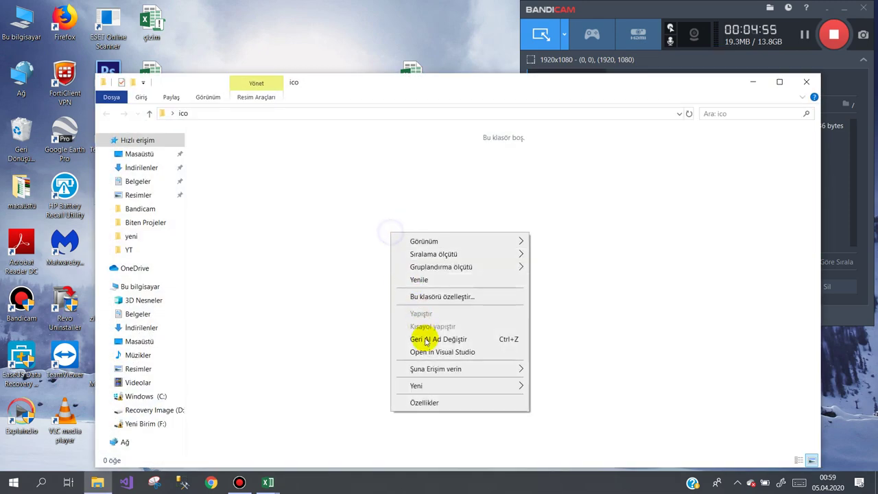
pyautogui.moveTo(431, 384)
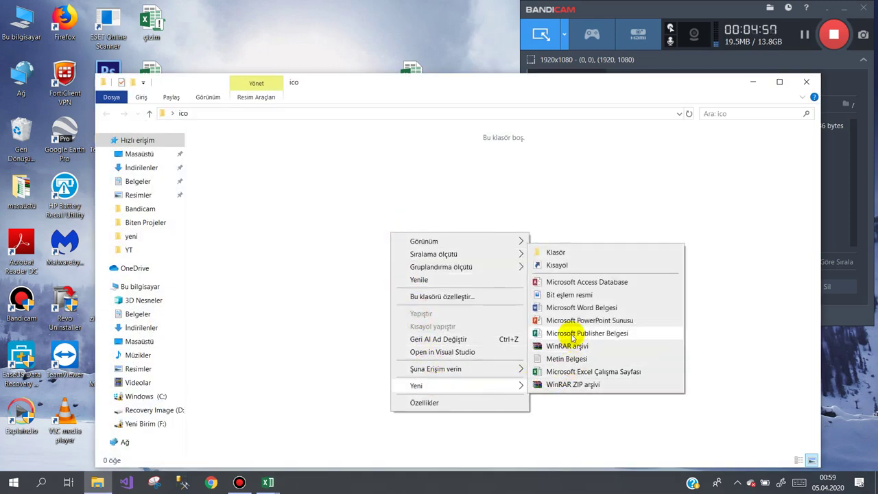
pyautogui.click(563, 295)
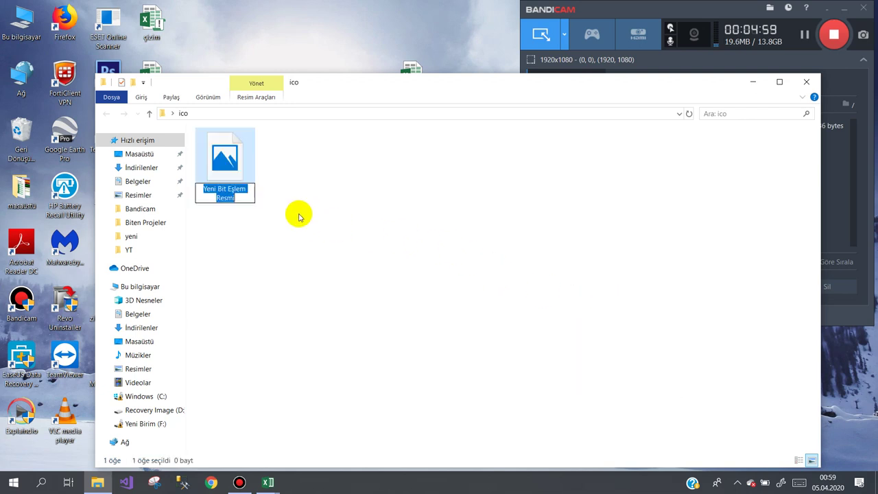
pyautogui.click(234, 173)
pyautogui.rightClick(235, 173)
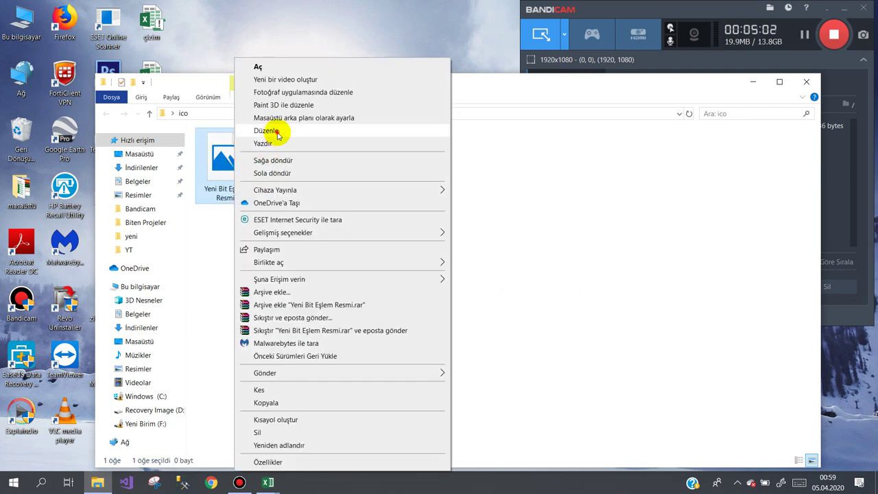
pyautogui.click(278, 131)
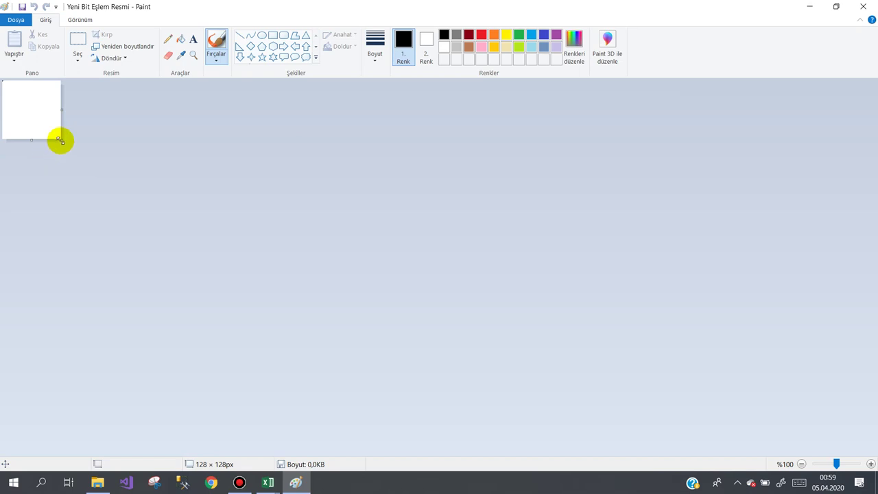
# Resize the canvas to 32 × 34 px and zoom in to 800%
pyautogui.moveTo(60, 140); pyautogui.dragTo(15, 95)
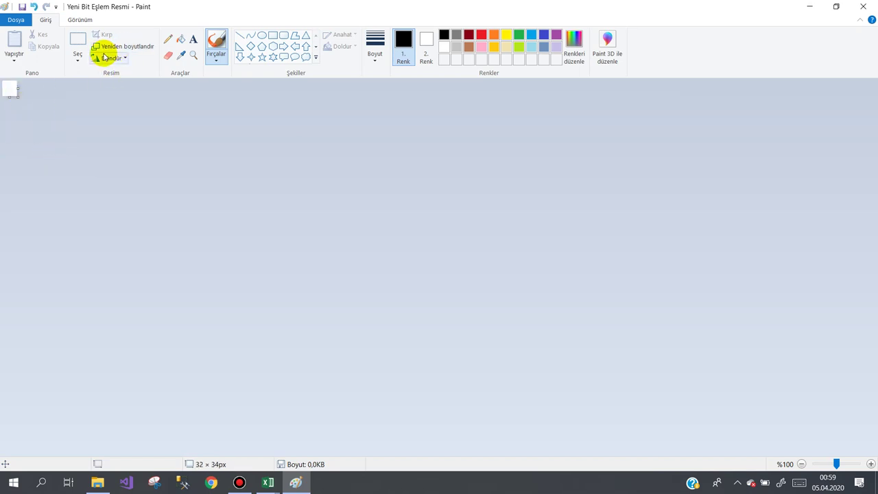
pyautogui.click(194, 55)
pyautogui.click(10, 88)
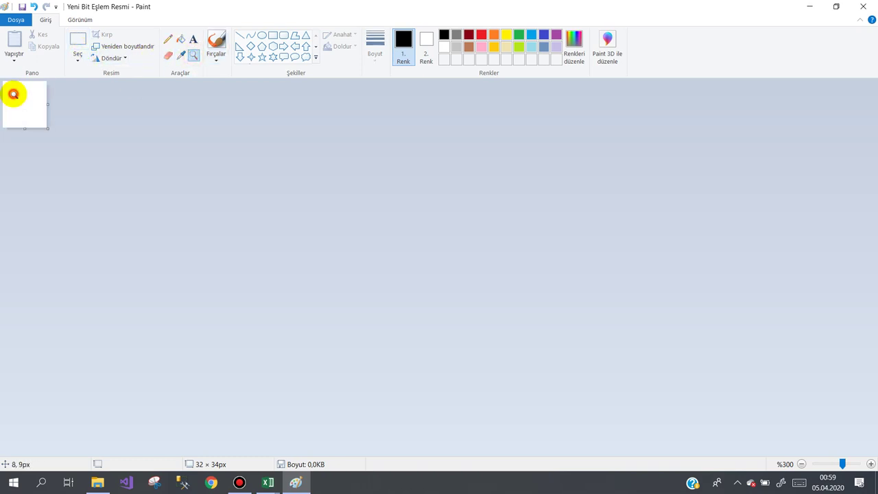
pyautogui.click(13, 94)
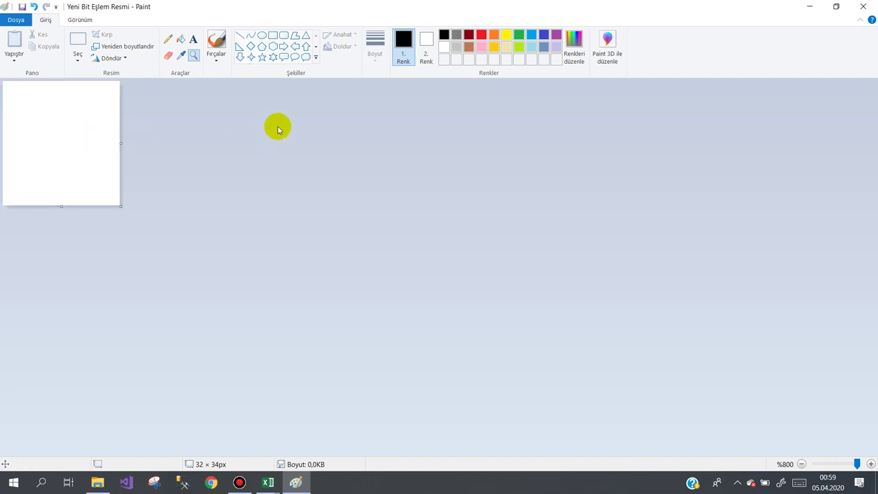
# Draw a thick black horizontal line across the canvas middle, redrawing it at the third thickness
pyautogui.click(242, 36)
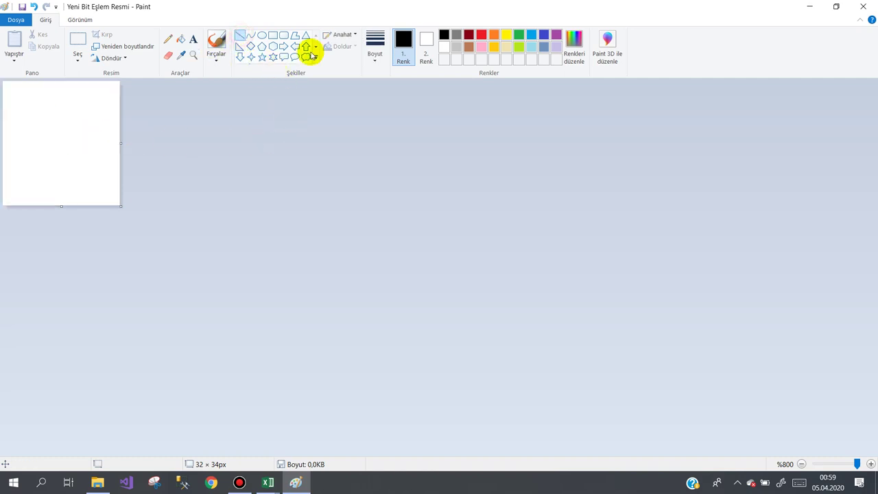
pyautogui.click(370, 48)
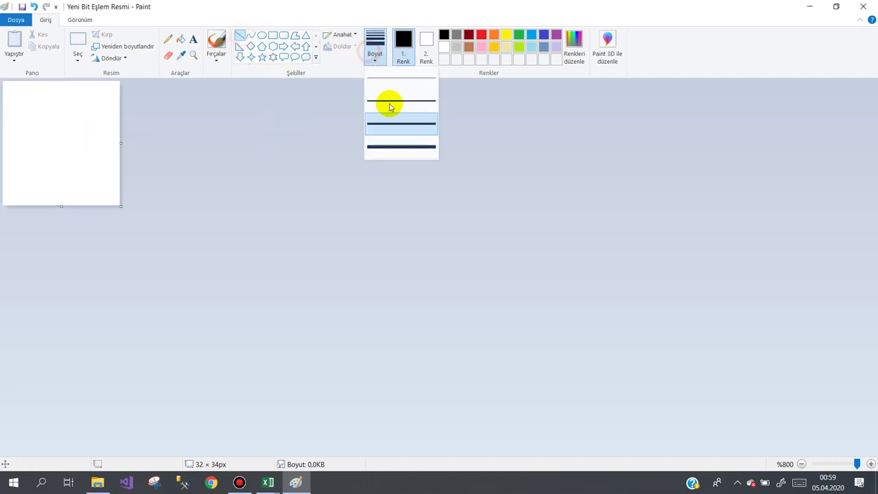
pyautogui.click(388, 147)
pyautogui.moveTo(4, 140); pyautogui.dragTo(132, 144)
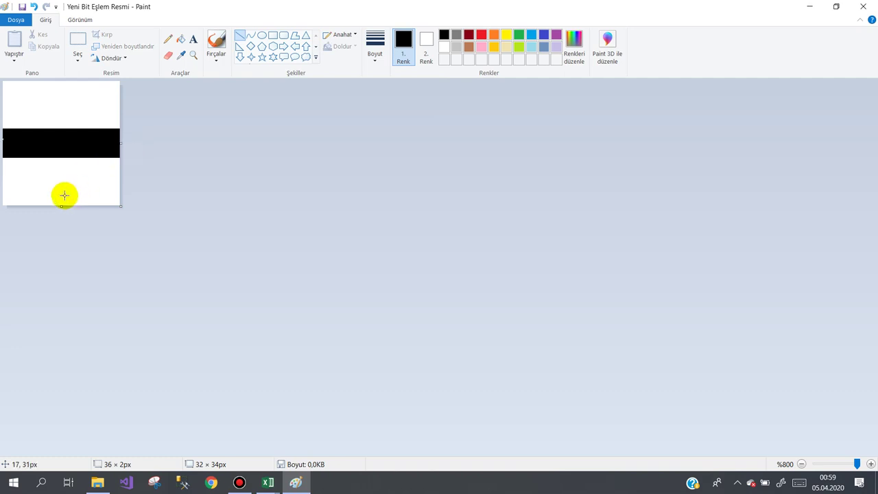
pyautogui.hotkey('ctrl', 'z')
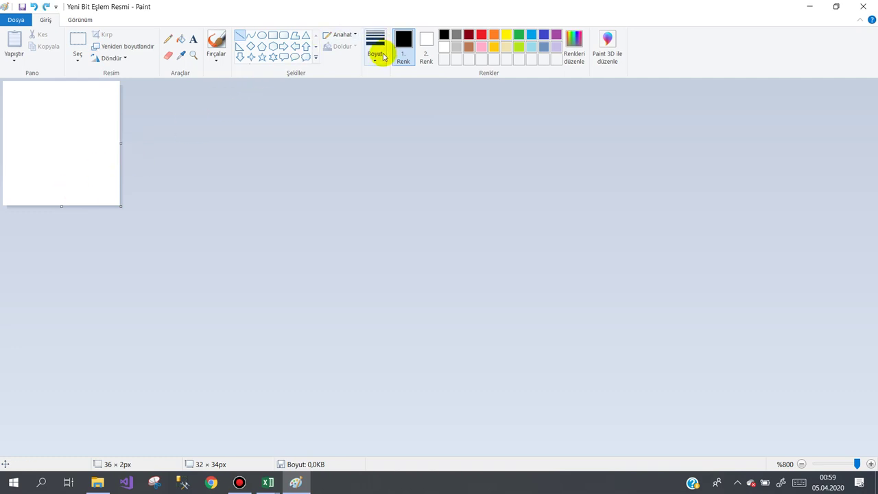
pyautogui.click(377, 57)
pyautogui.click(389, 123)
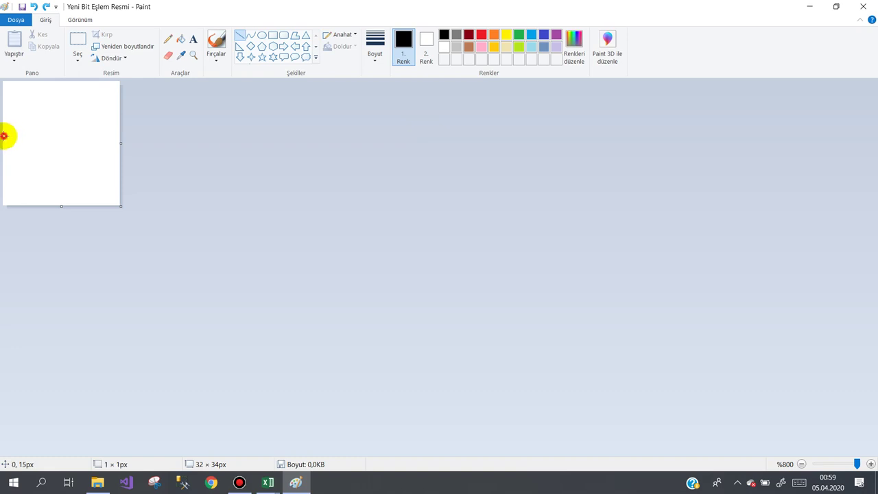
pyautogui.moveTo(4, 136); pyautogui.dragTo(122, 136)
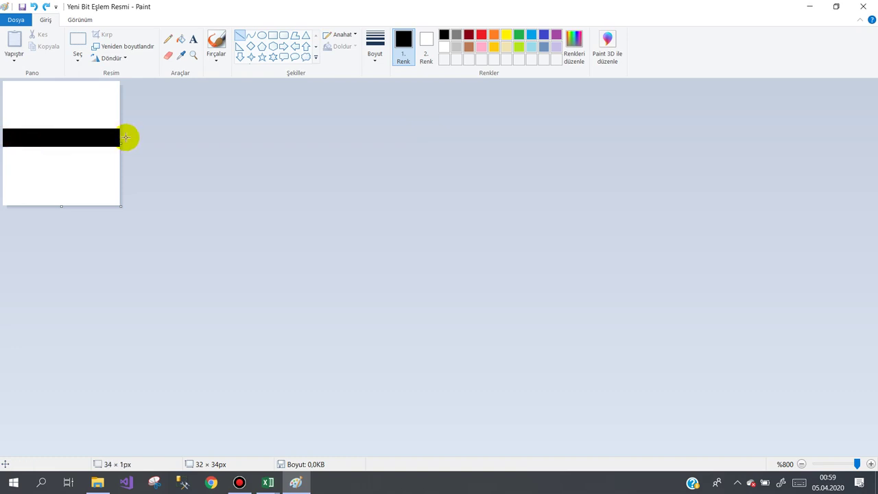
# Save the drawing as JPEG named Duz_Çizgi in the desktop ico folder
pyautogui.click(20, 21)
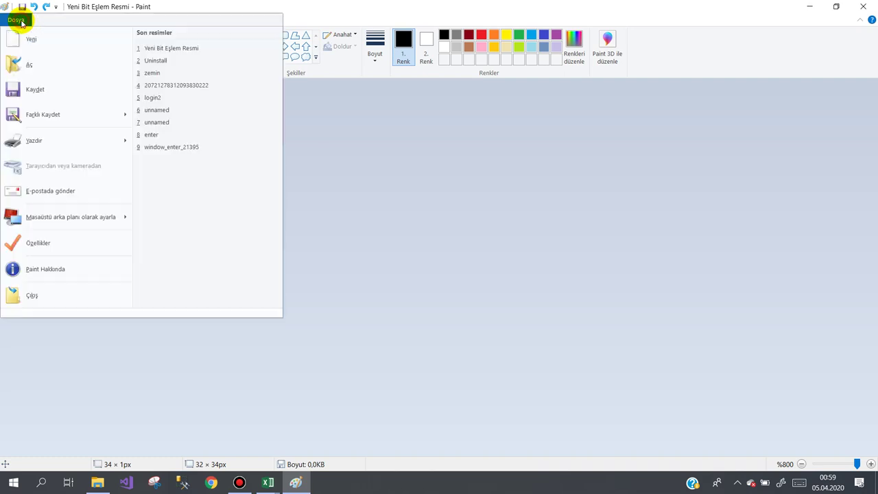
pyautogui.click(31, 114)
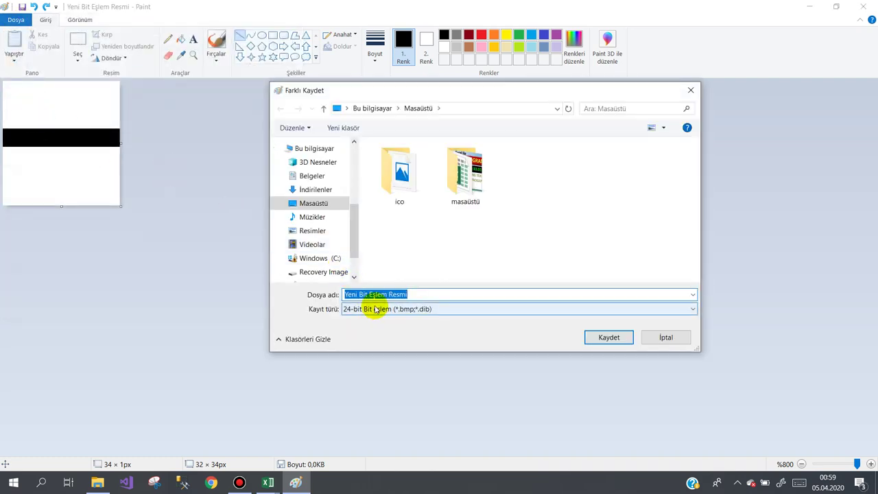
pyautogui.doubleClick(398, 175)
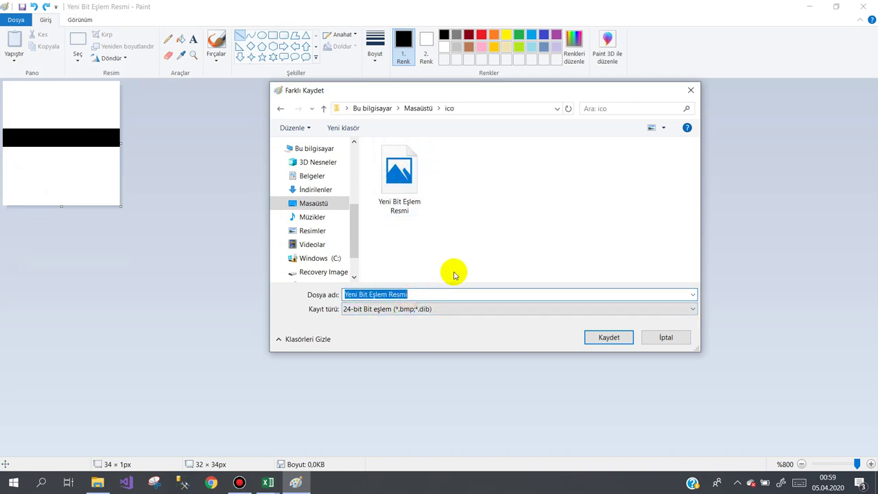
pyautogui.write('Duz_Çizgi')
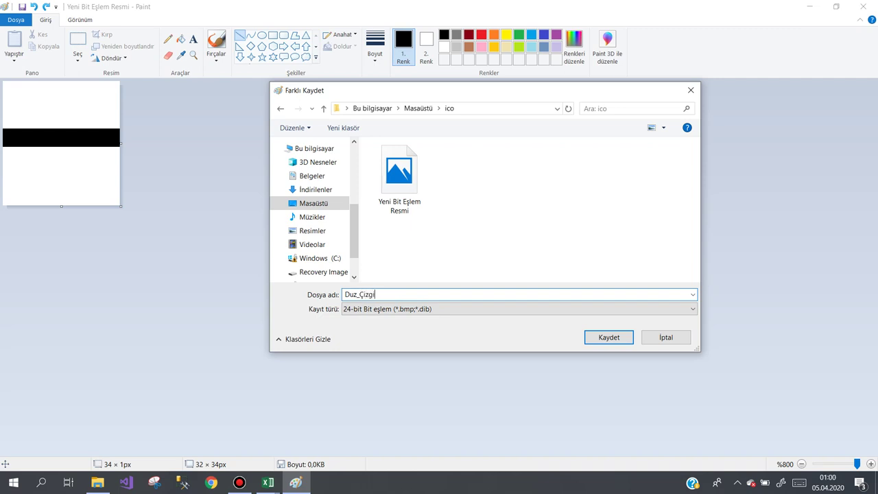
pyautogui.click(423, 310)
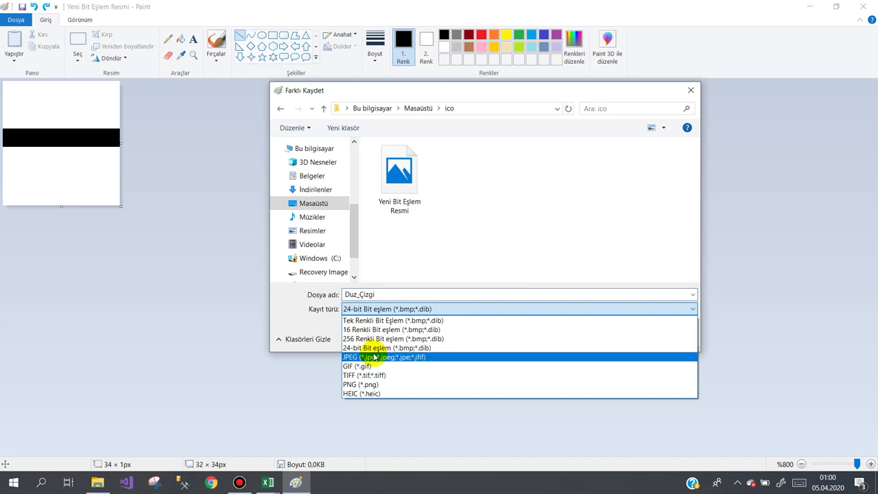
pyautogui.click(373, 355)
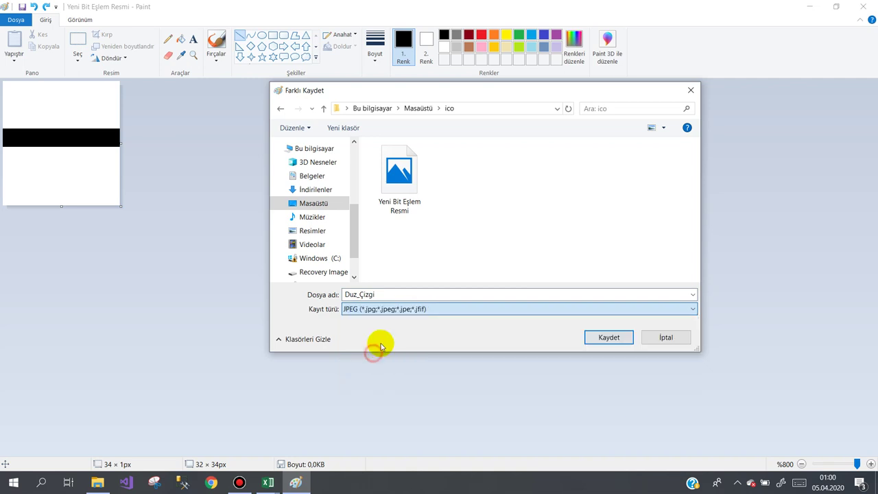
pyautogui.click(606, 338)
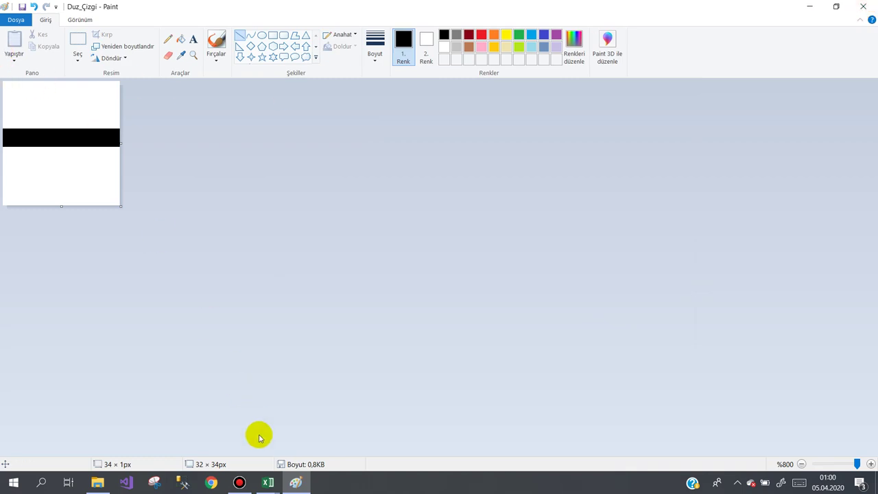
# Rename the Toolbar1 control to tbar and open its (Custom) property pages
pyautogui.moveTo(268, 483)
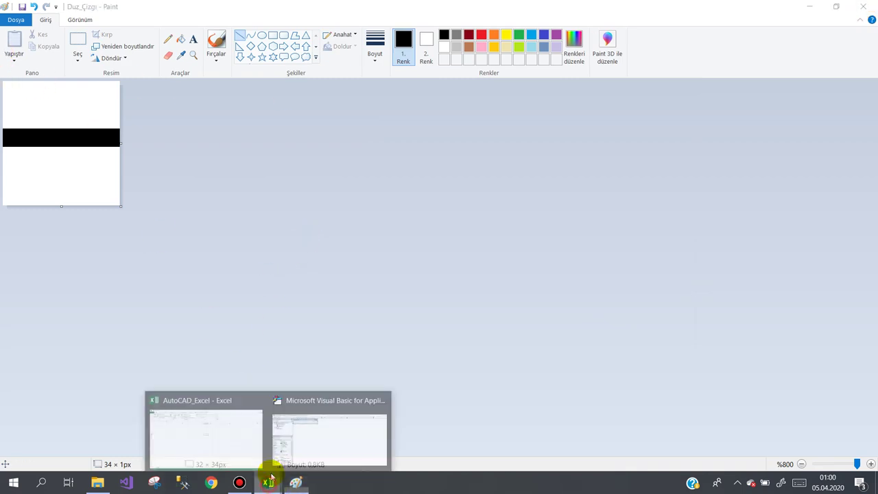
pyautogui.click(304, 436)
pyautogui.click(183, 84)
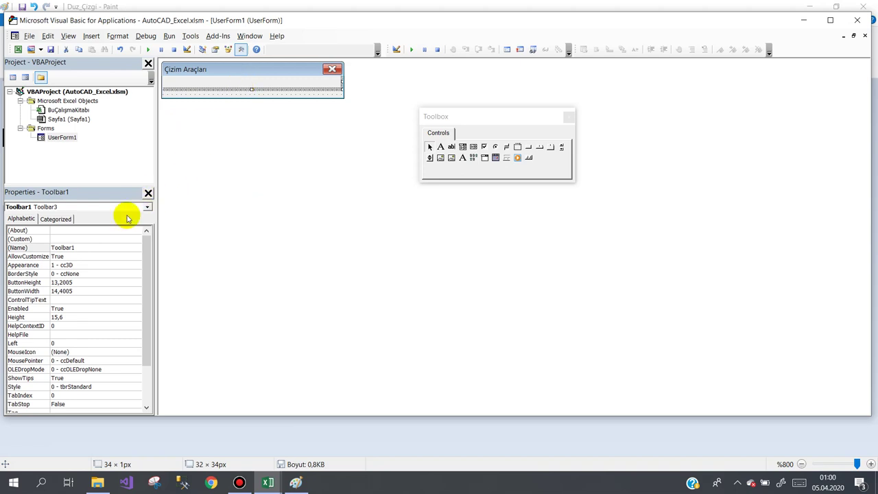
pyautogui.click(98, 250)
pyautogui.moveTo(95, 248); pyautogui.dragTo(7, 252)
pyautogui.write('tbar')
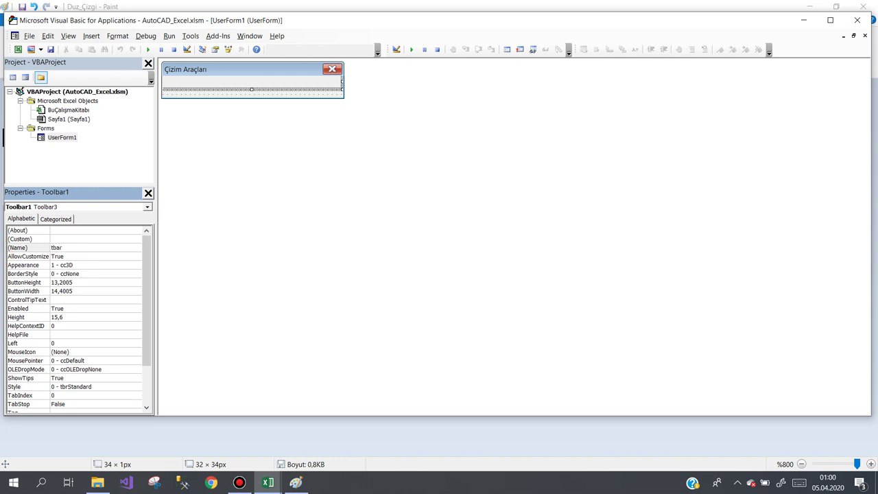
pyautogui.click(28, 239)
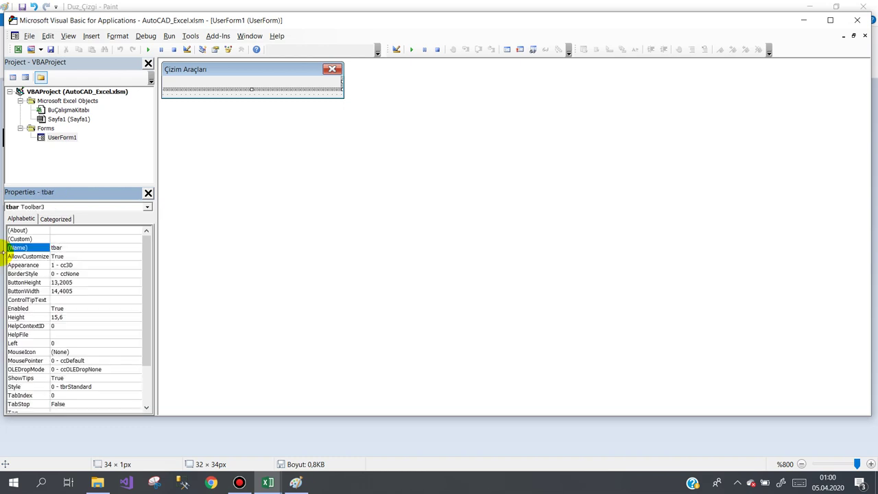
pyautogui.click(73, 240)
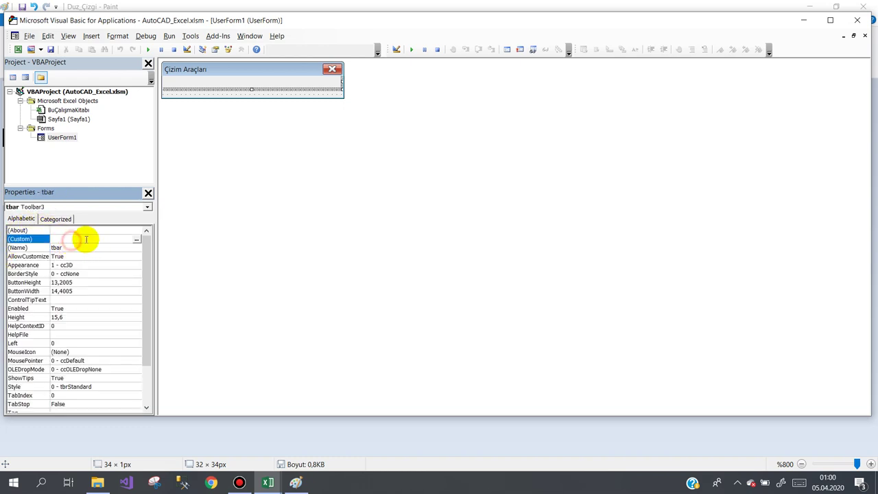
pyautogui.click(138, 239)
# Insert a first button on the tbar Buttons tab and check the Picture tab
pyautogui.click(500, 177)
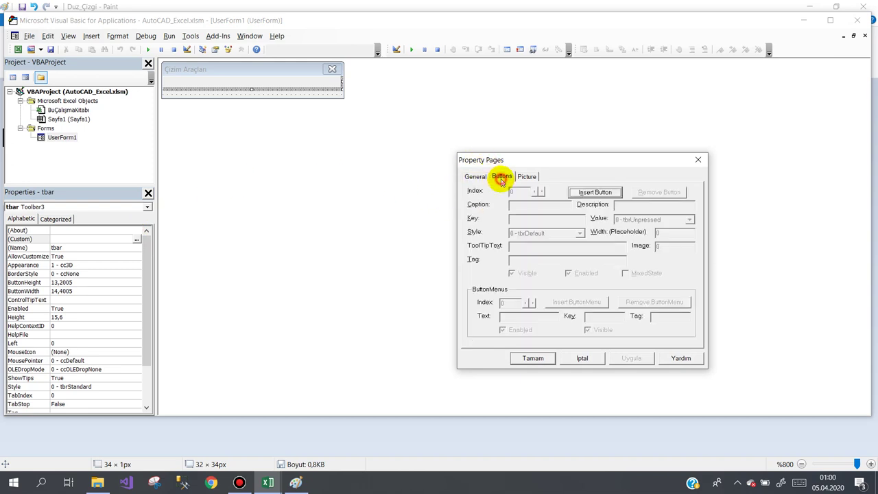
pyautogui.click(583, 192)
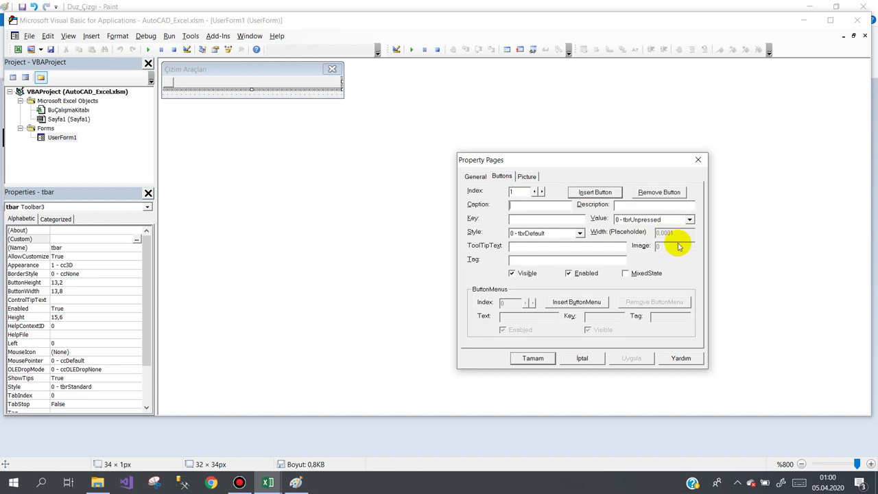
pyautogui.click(528, 177)
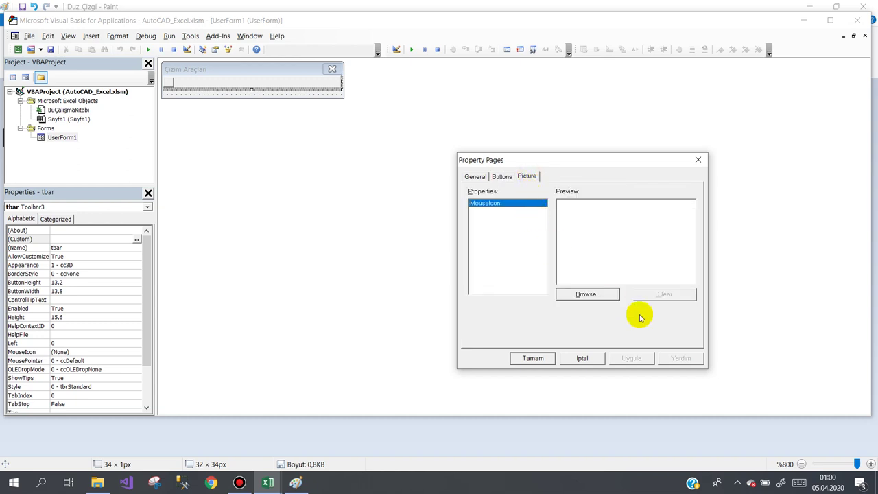
pyautogui.click(598, 295)
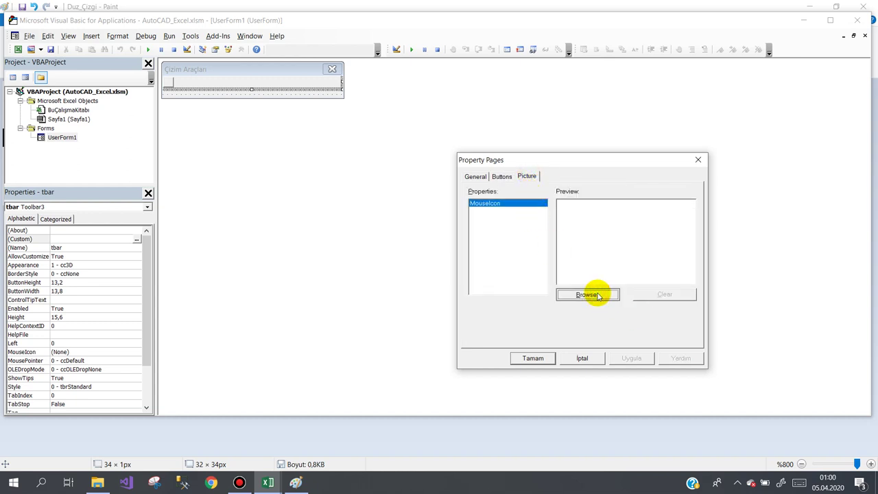
pyautogui.click(507, 176)
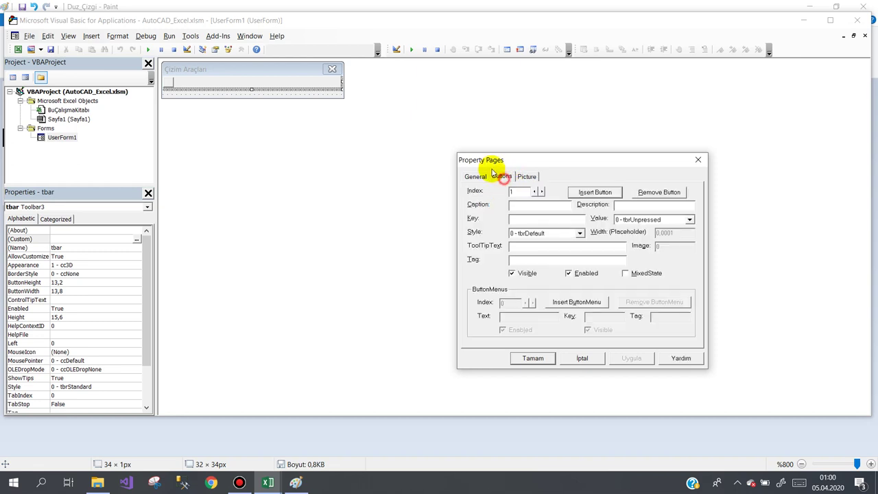
# Review the General tab's image list dropdowns, leave them unset, and close with Tamam
pyautogui.click(475, 176)
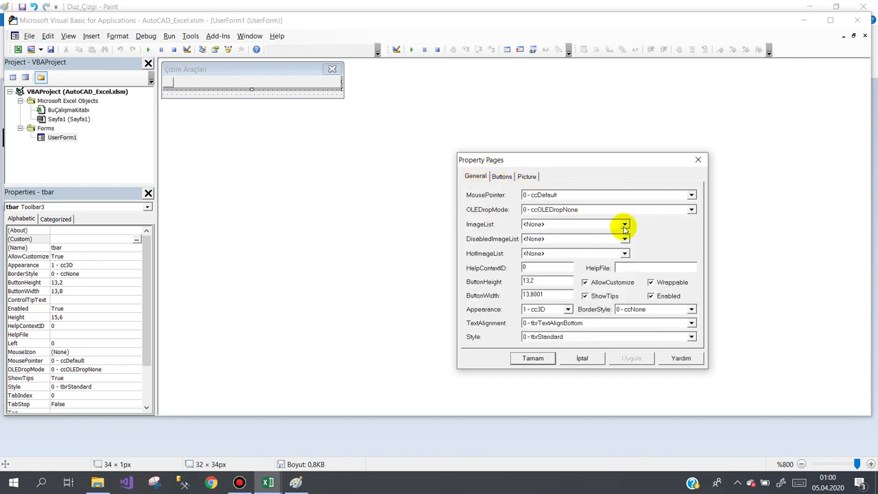
pyautogui.click(624, 225)
pyautogui.click(623, 230)
pyautogui.click(624, 239)
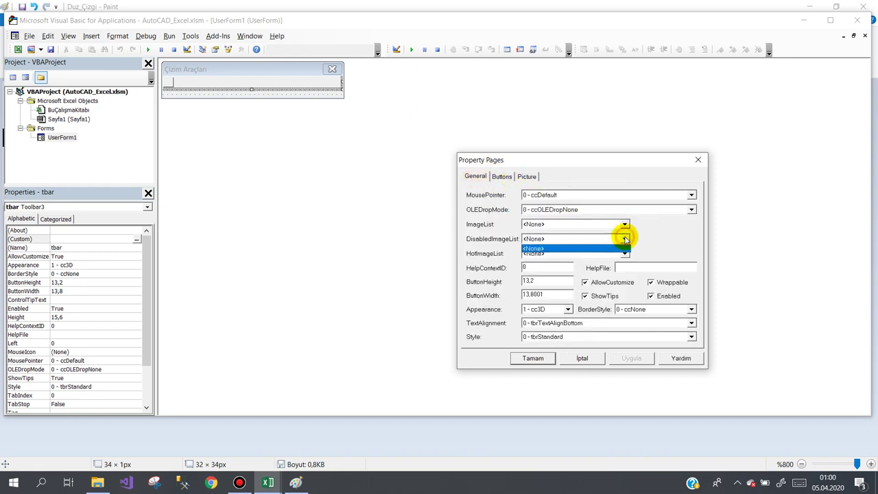
pyautogui.click(626, 240)
pyautogui.click(625, 254)
pyautogui.click(625, 254)
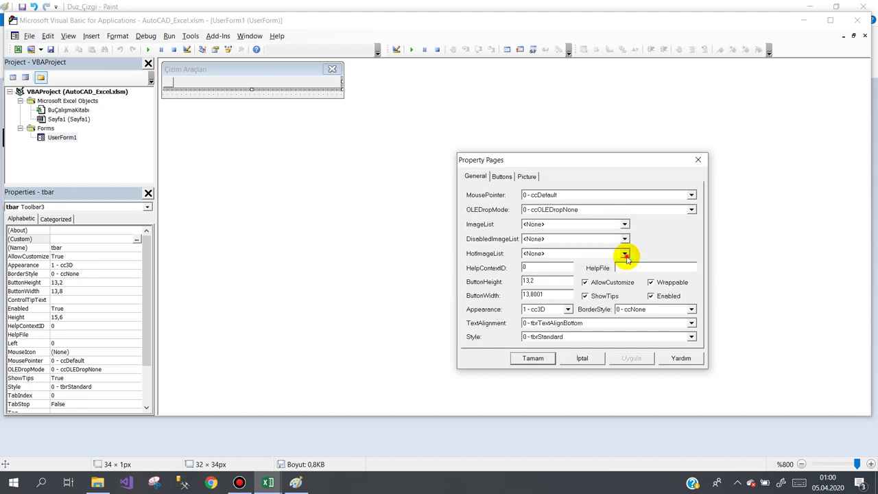
pyautogui.click(502, 177)
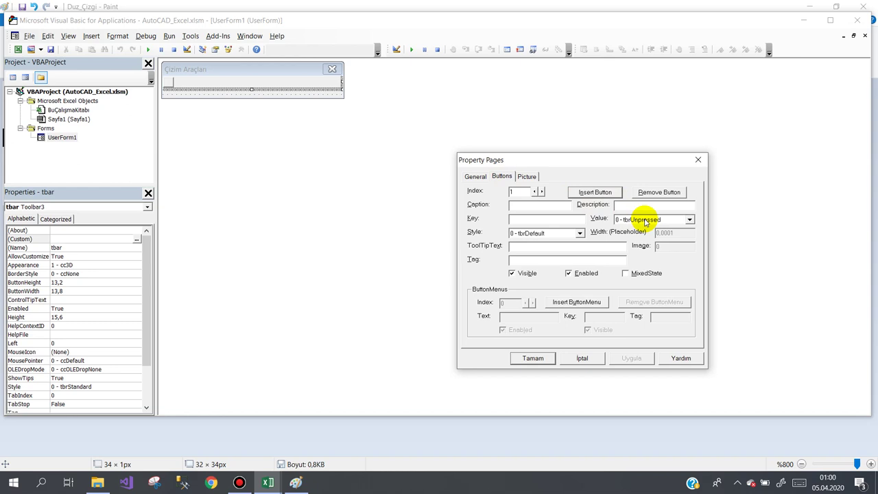
pyautogui.click(533, 358)
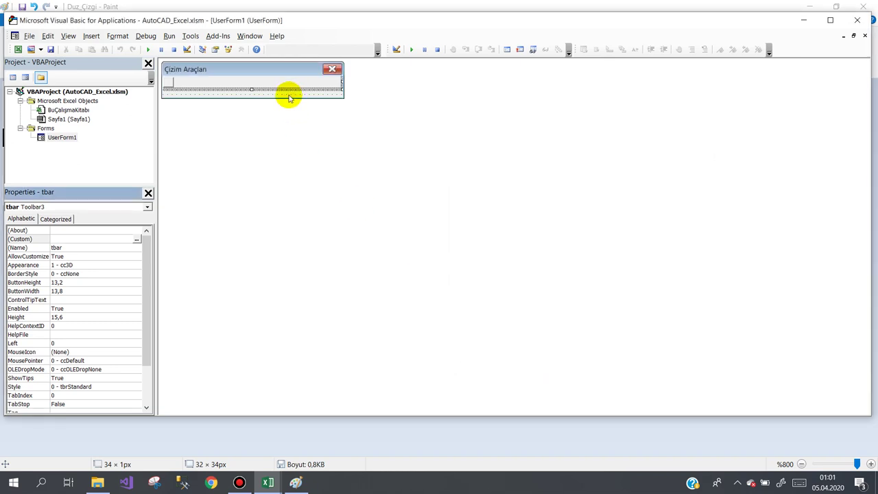
pyautogui.click(289, 97)
# Enable Microsoft ImageList Control, version 6.0 through the Toolbox's Additional Controls list
pyautogui.rightClick(550, 163)
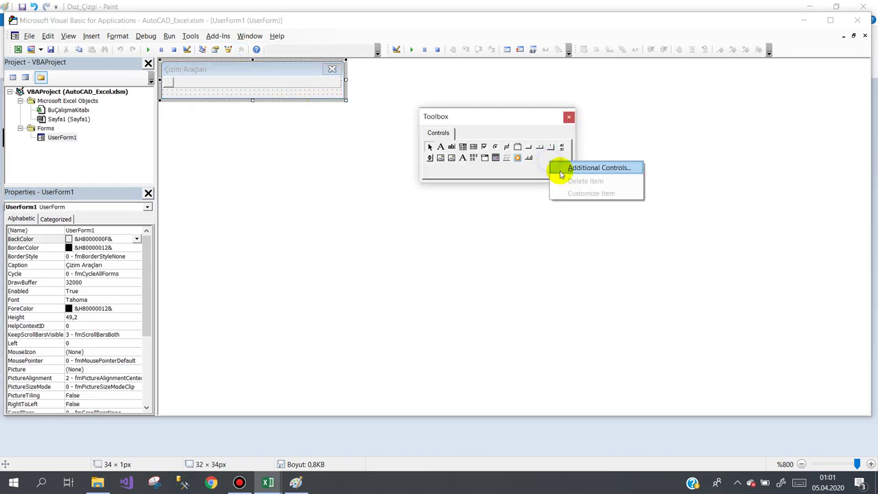
pyautogui.click(562, 171)
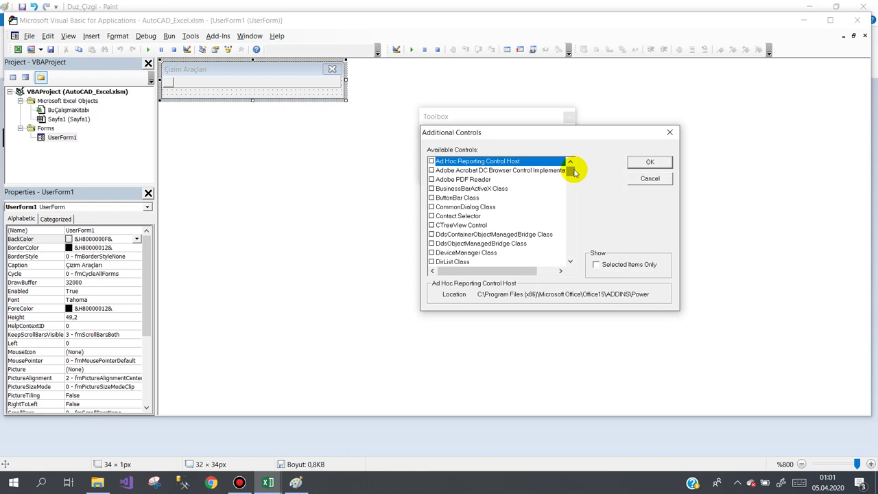
pyautogui.moveTo(575, 173); pyautogui.dragTo(575, 182)
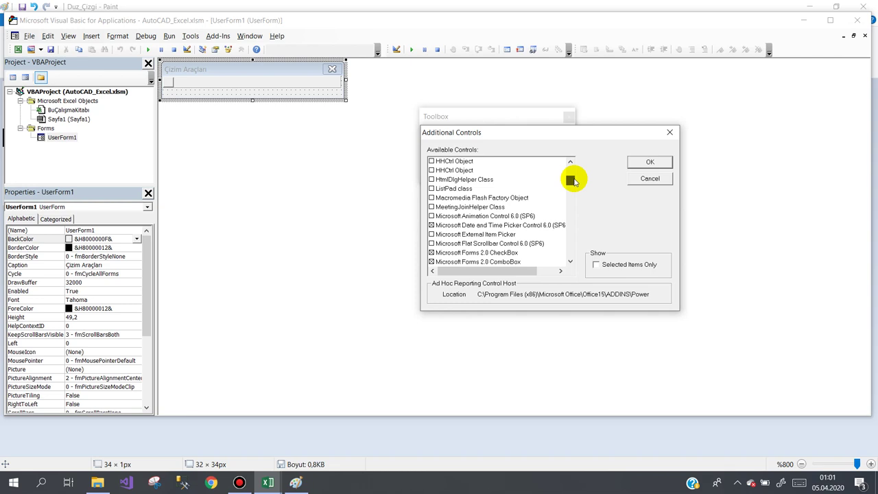
pyautogui.moveTo(575, 182); pyautogui.dragTo(575, 196)
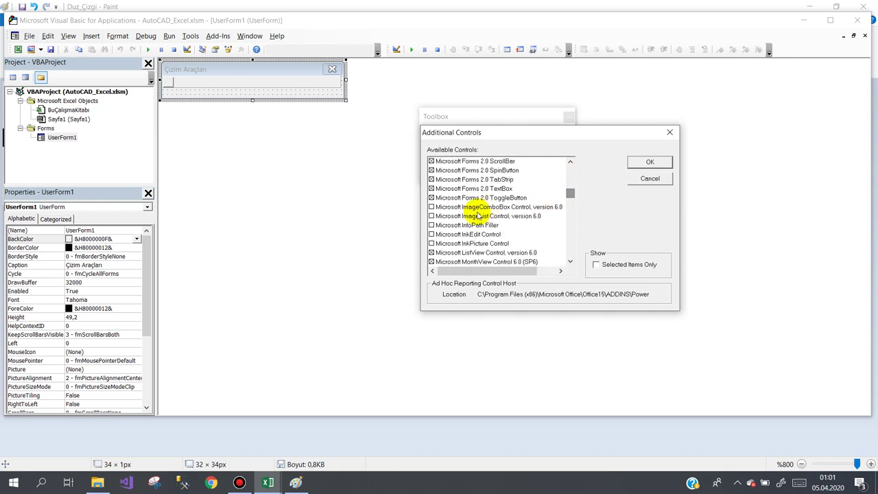
pyautogui.click(473, 215)
pyautogui.click(432, 216)
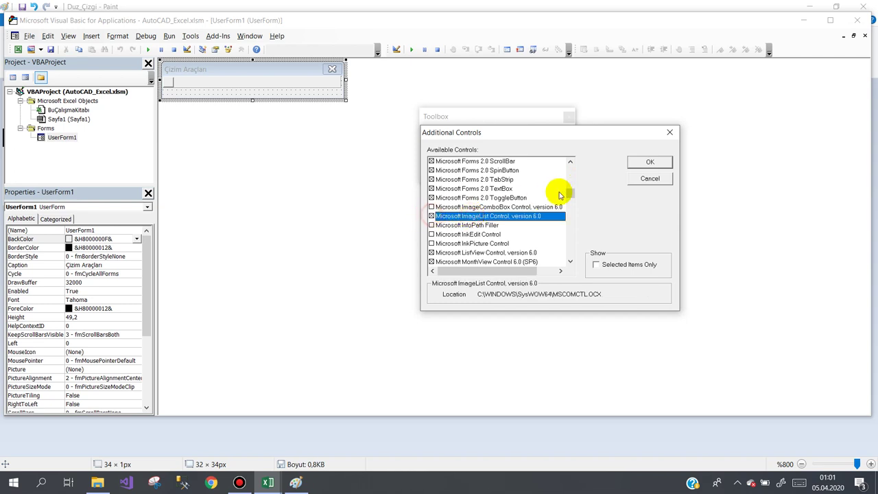
pyautogui.click(652, 162)
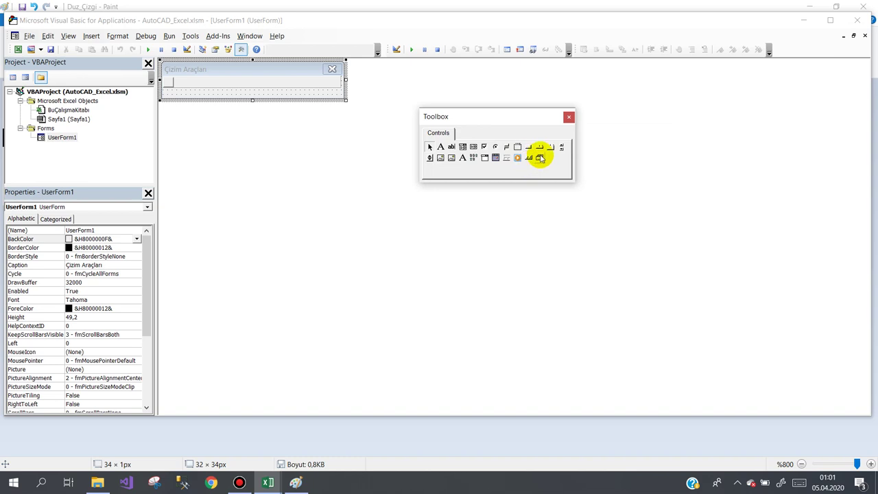
pyautogui.click(540, 158)
# Place ImageList1 on the form, make the form taller, and open ImageList1's (Custom) property pages
pyautogui.click(277, 91)
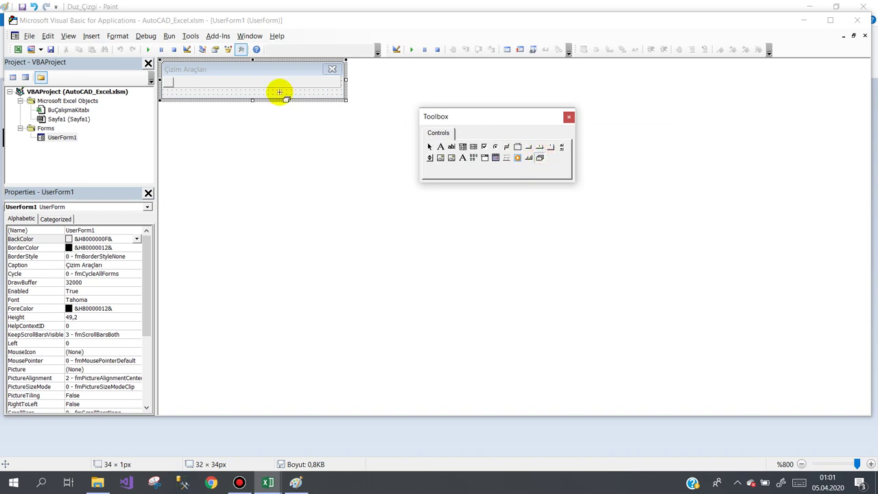
pyautogui.click(316, 95)
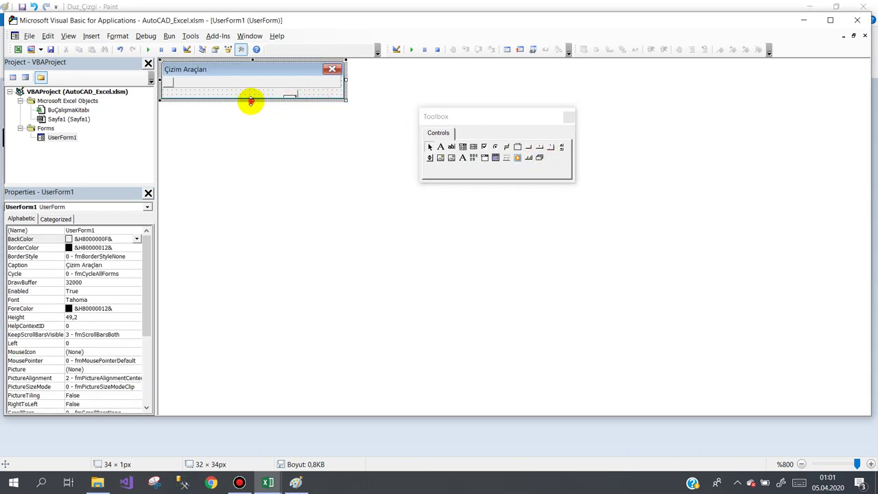
pyautogui.moveTo(251, 101); pyautogui.dragTo(254, 121)
pyautogui.click(289, 99)
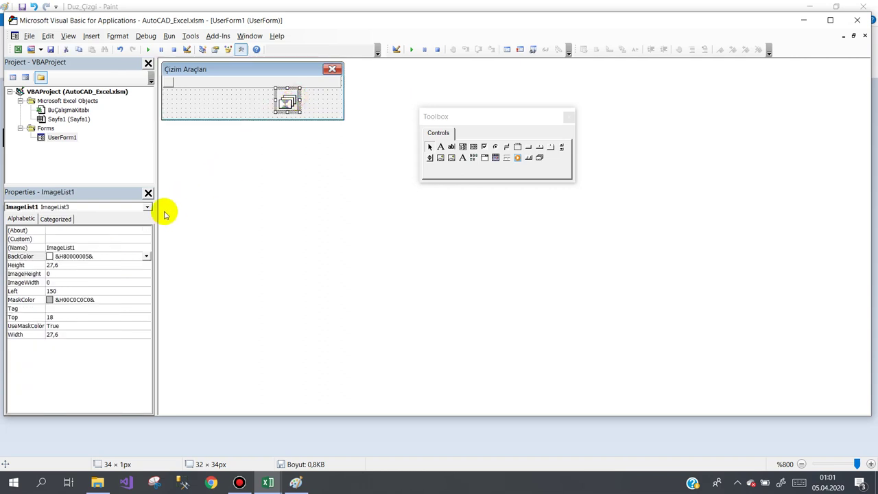
pyautogui.click(122, 239)
pyautogui.click(146, 239)
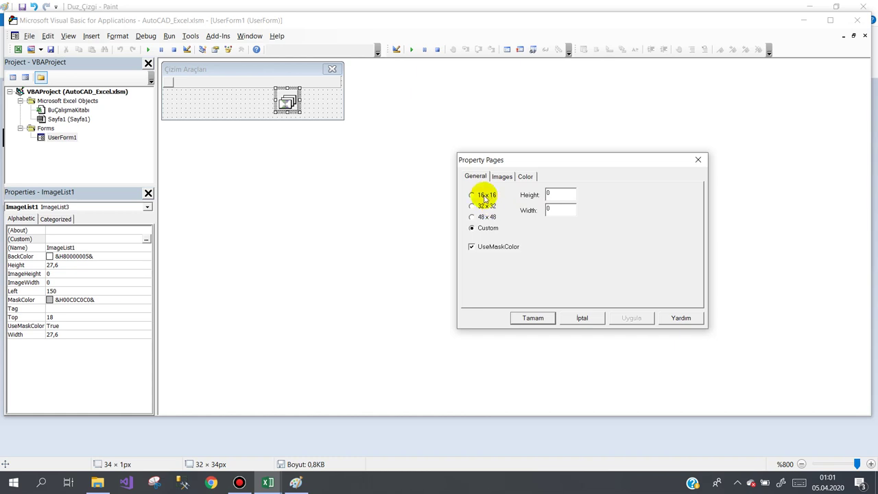
# Set ImageList1 to 16 x 16 and add the Duz_Çizgi picture from Masaüstü > ico
pyautogui.click(474, 197)
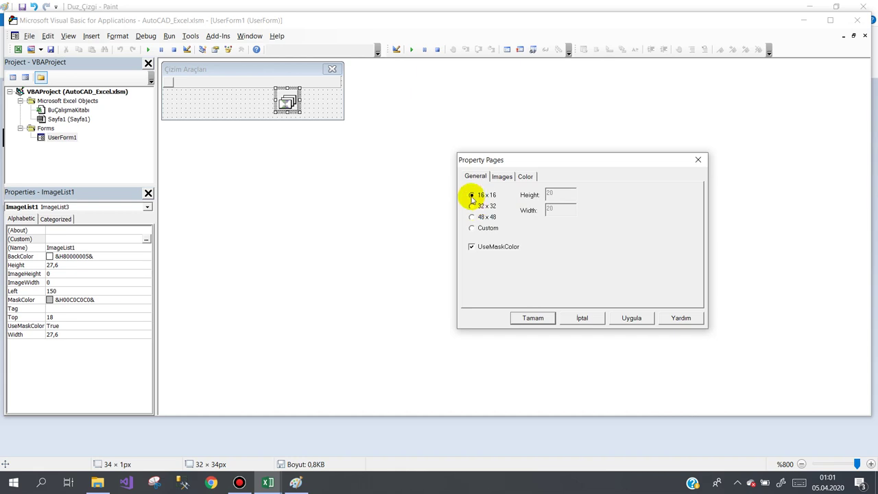
pyautogui.click(502, 177)
pyautogui.click(499, 288)
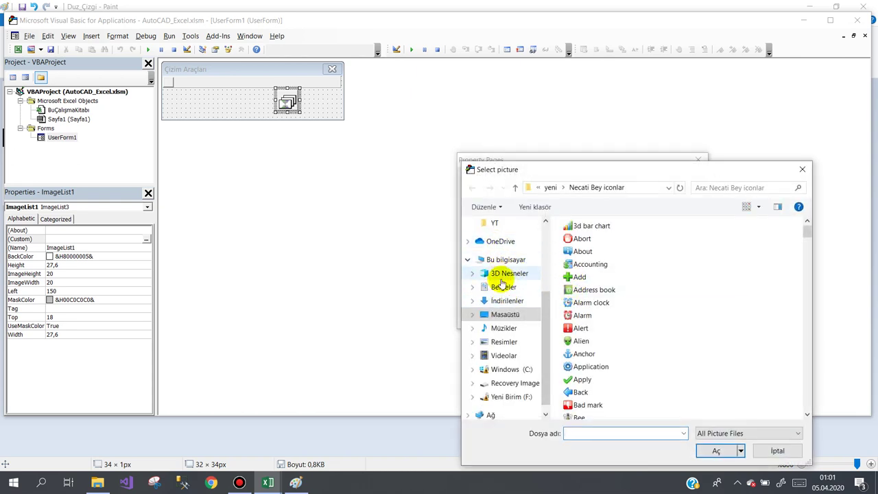
pyautogui.click(506, 313)
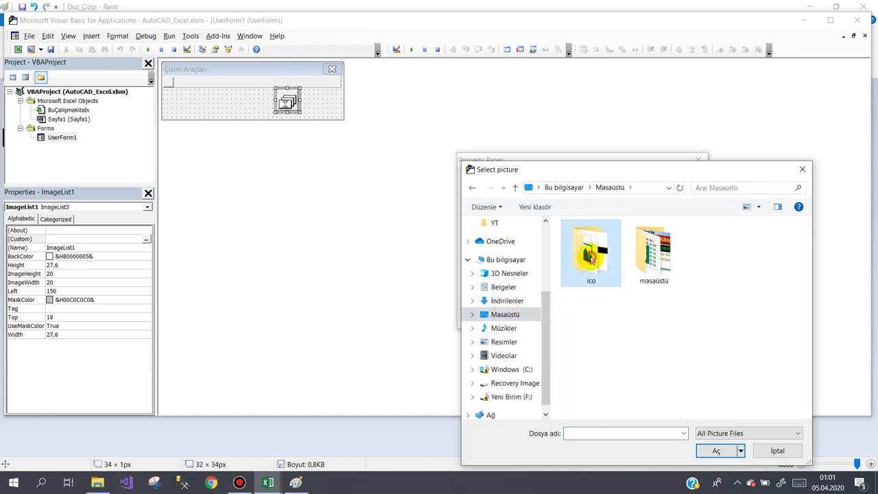
pyautogui.doubleClick(592, 259)
pyautogui.doubleClick(592, 266)
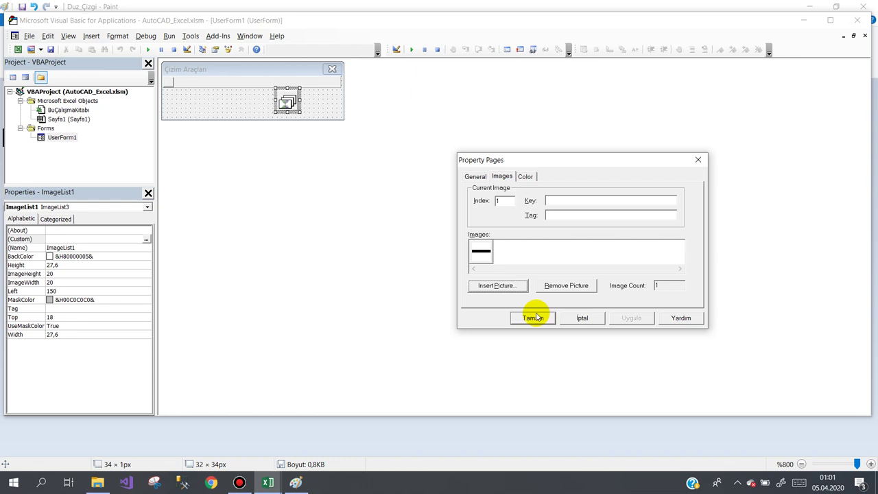
pyautogui.click(535, 318)
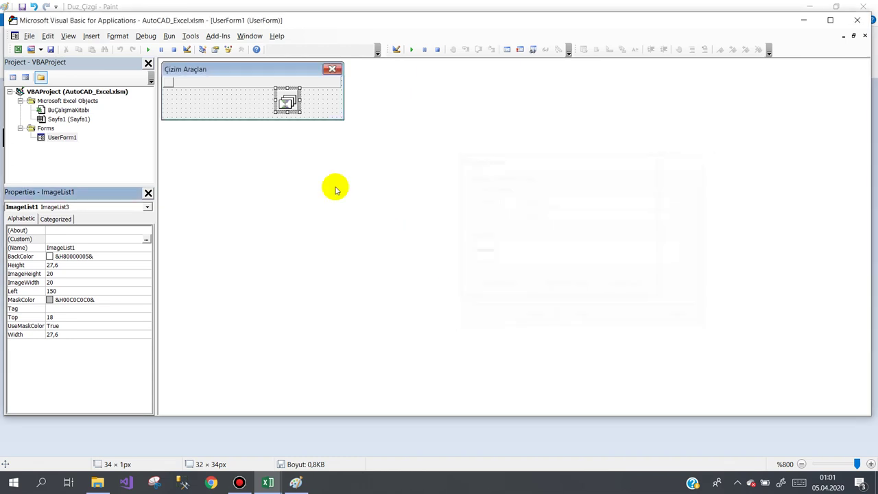
# Open the tbar toolbar's property pages and review its Buttons and General tabs
pyautogui.click(239, 86)
pyautogui.click(138, 238)
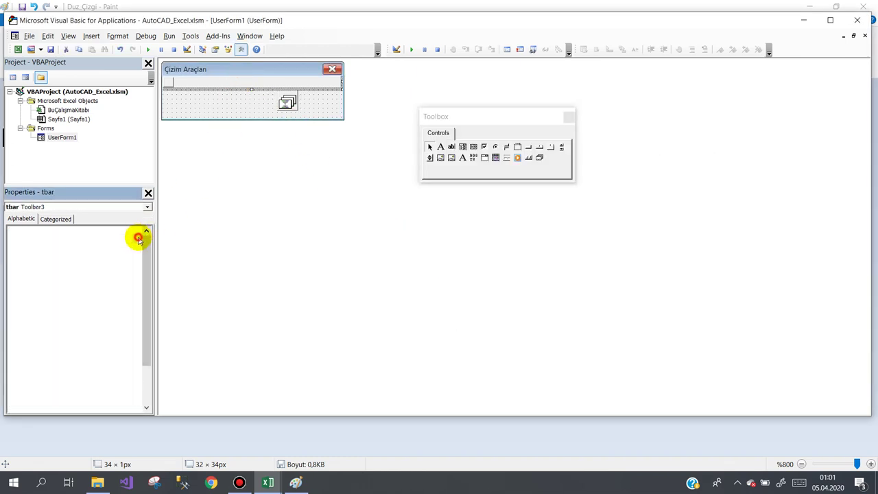
pyautogui.click(502, 176)
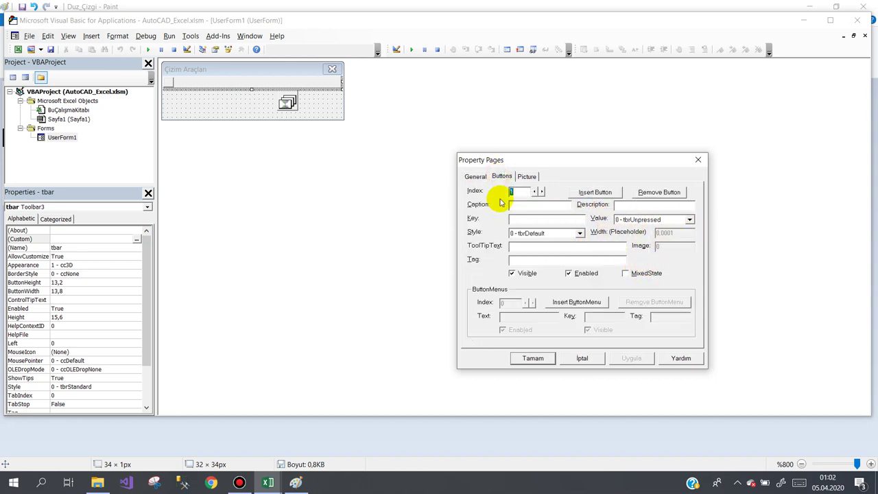
pyautogui.click(476, 176)
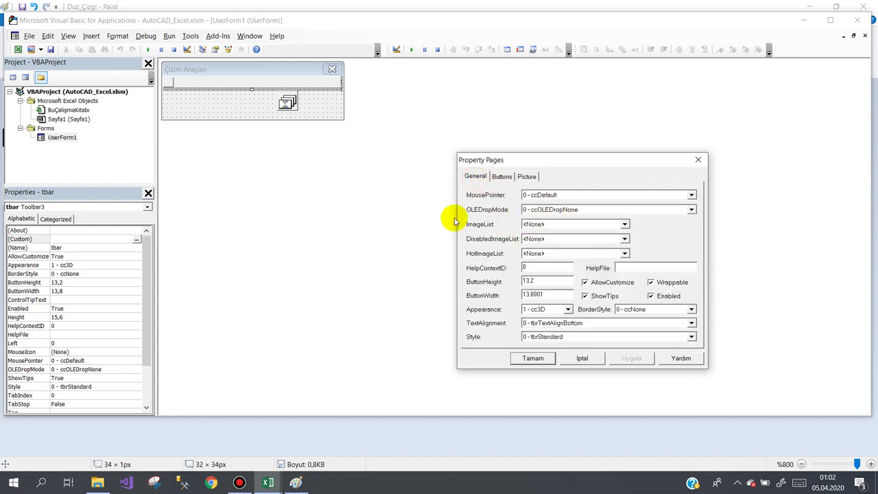
# Leave the toolbar's ImageList and DisabledImageList at <None>, close the pages, and select ImageList1
pyautogui.click(626, 225)
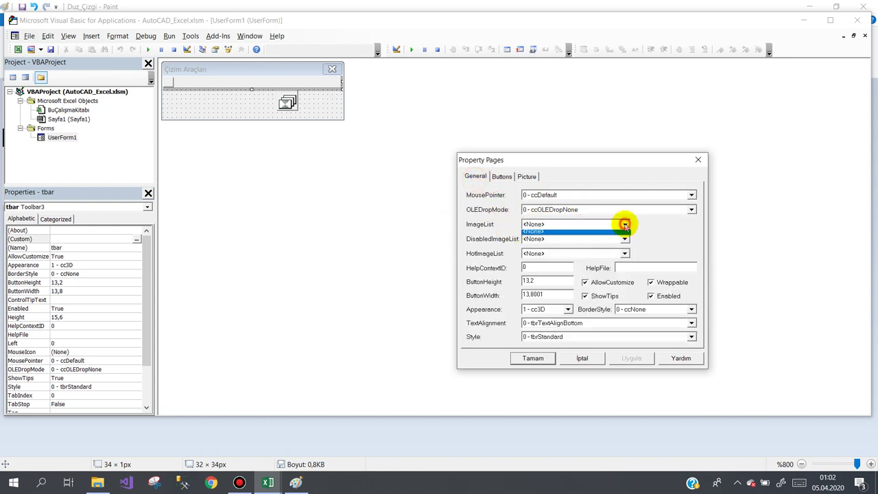
pyautogui.click(565, 234)
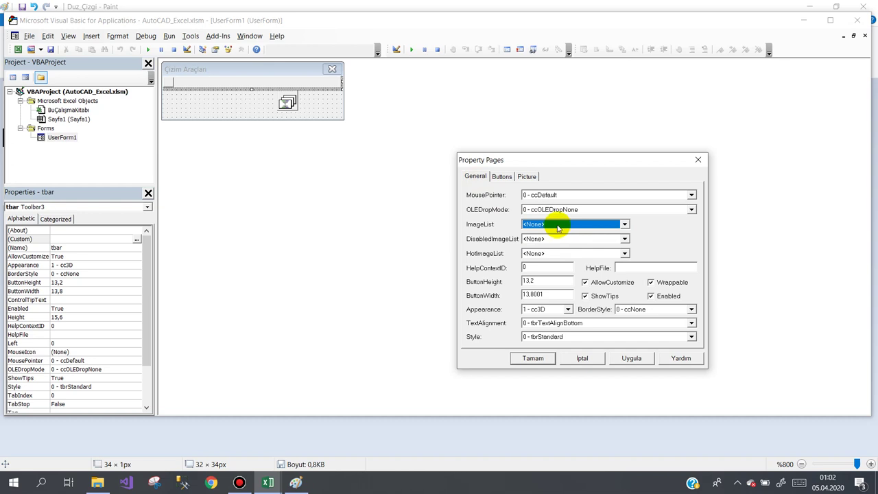
pyautogui.click(558, 229)
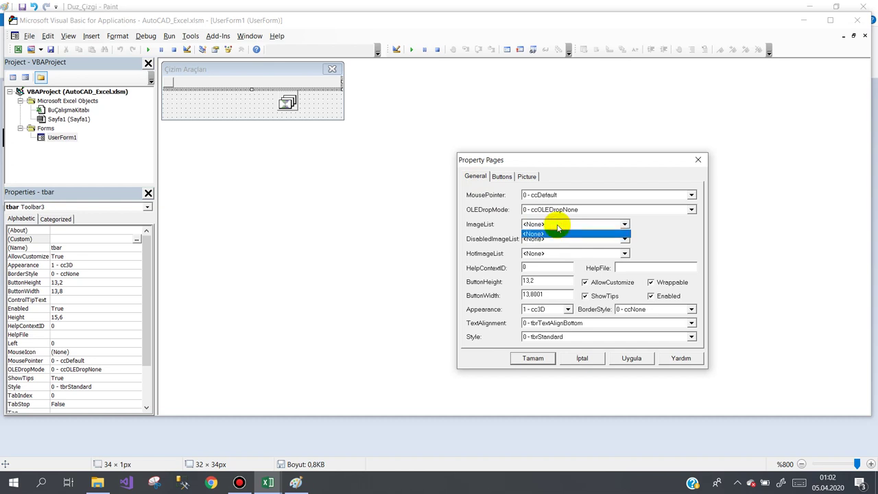
pyautogui.click(561, 233)
pyautogui.click(573, 239)
pyautogui.click(578, 249)
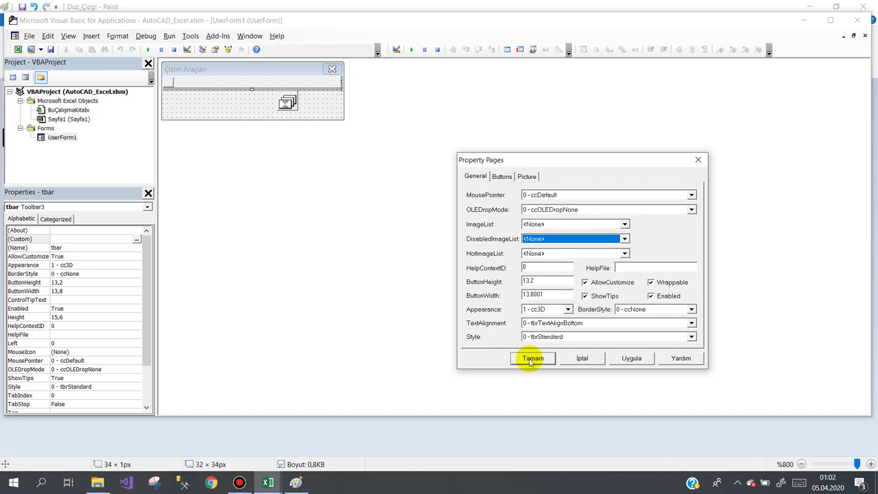
pyautogui.click(532, 360)
pyautogui.click(287, 102)
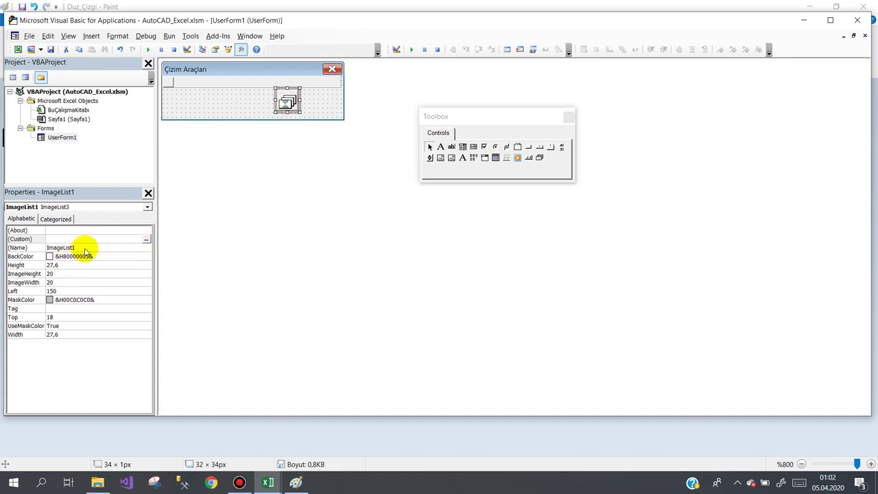
# Confirm ImageList1's Images tab still holds the one line image, then close its property pages
pyautogui.click(146, 242)
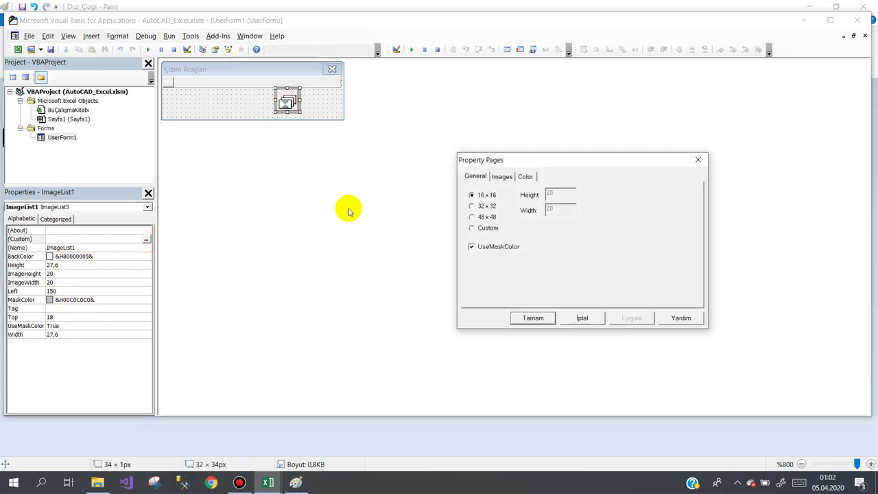
pyautogui.click(501, 177)
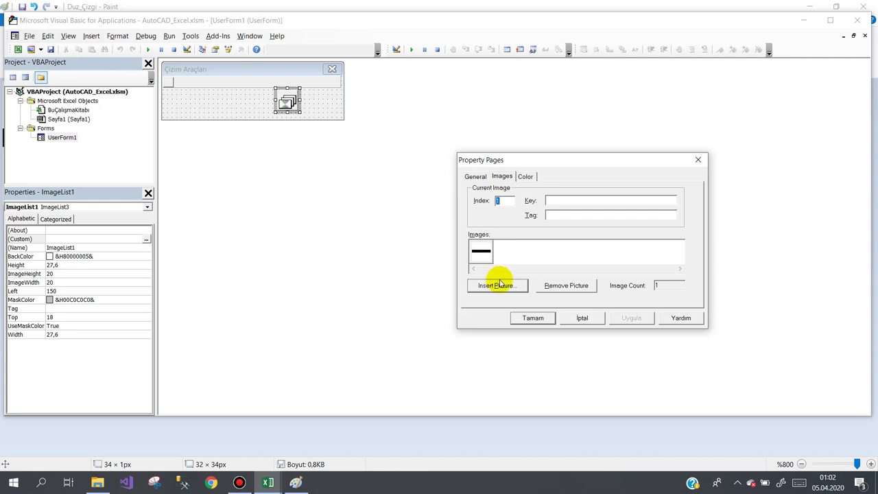
pyautogui.click(533, 319)
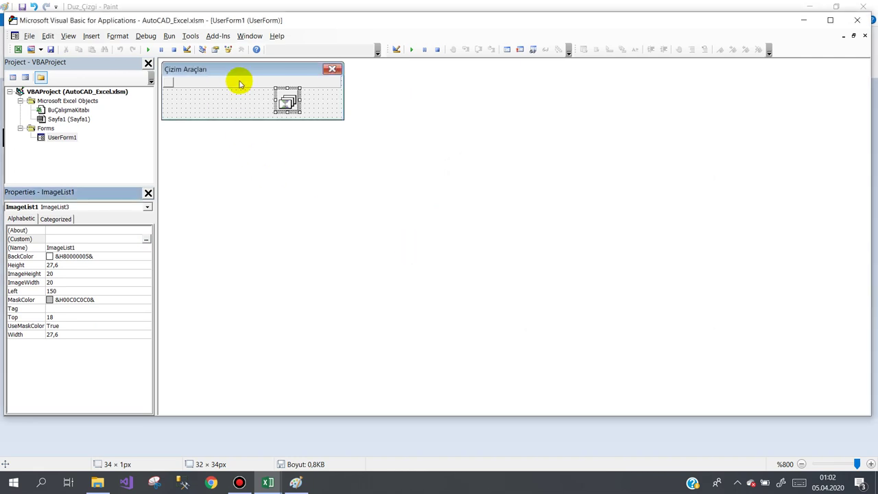
# Select the form's tbar toolbar and scroll through its Properties list
pyautogui.click(240, 83)
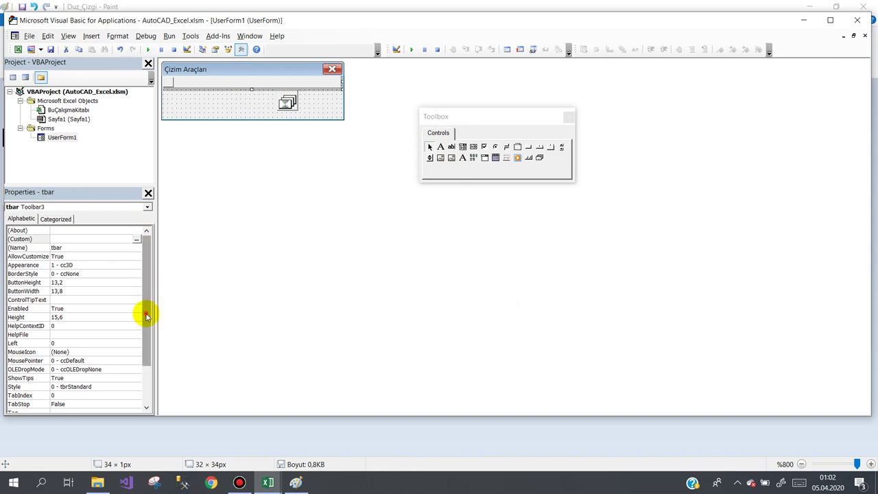
pyautogui.moveTo(146, 317); pyautogui.dragTo(155, 360)
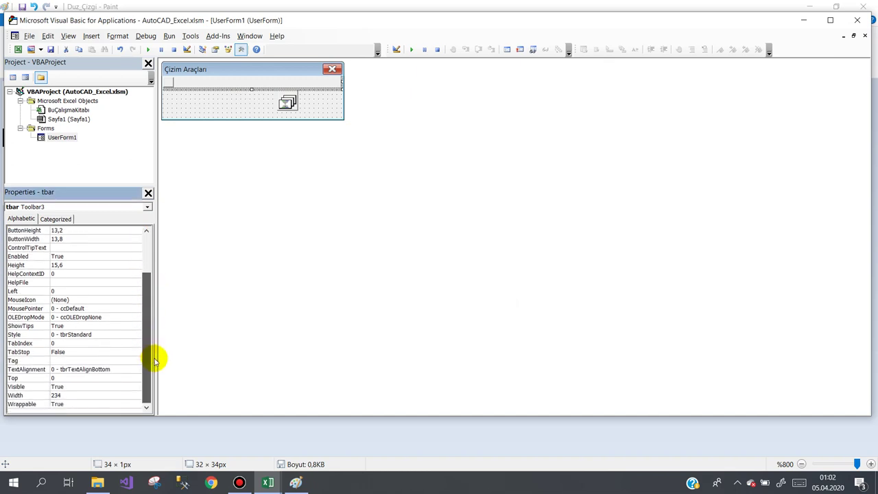
pyautogui.moveTo(155, 355); pyautogui.dragTo(158, 326)
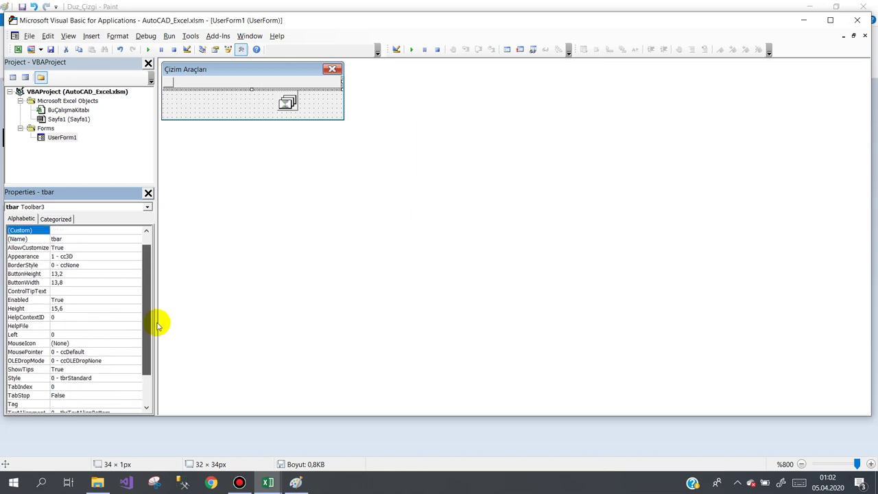
# Open the toolbar's Property Pages, leaving ImageList and DisabledImageList at <None>
pyautogui.click(107, 232)
pyautogui.click(136, 231)
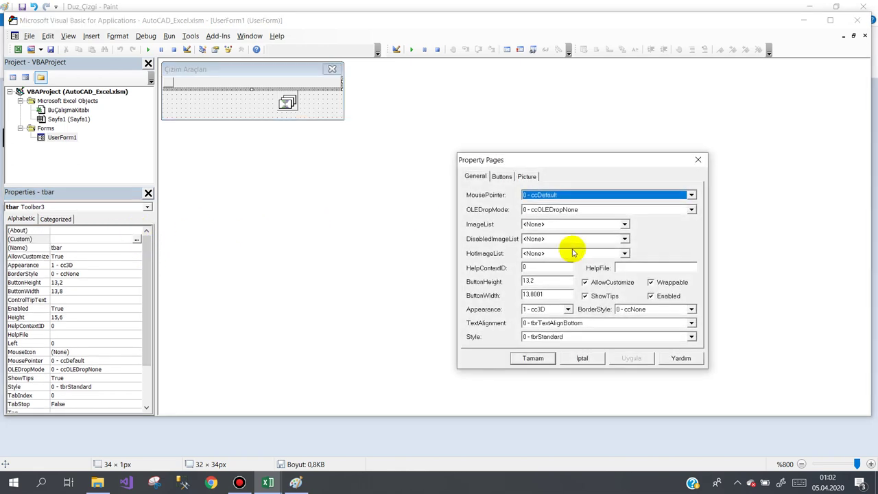
pyautogui.click(625, 225)
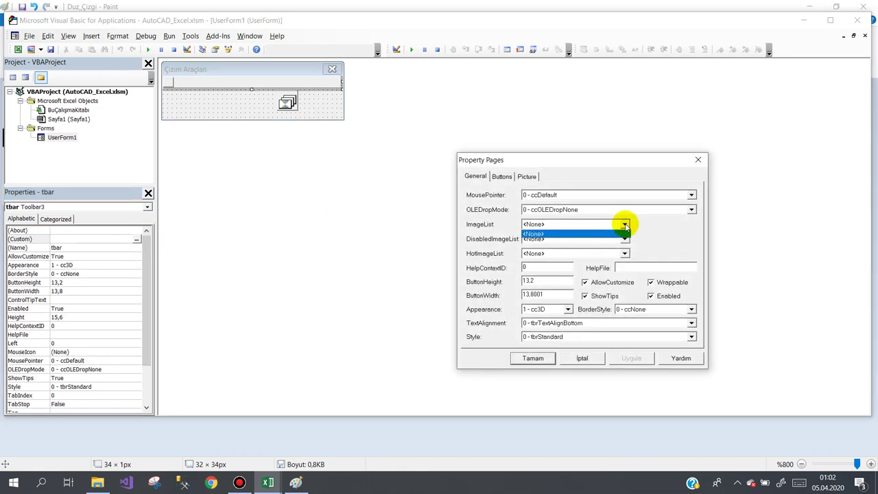
pyautogui.click(626, 227)
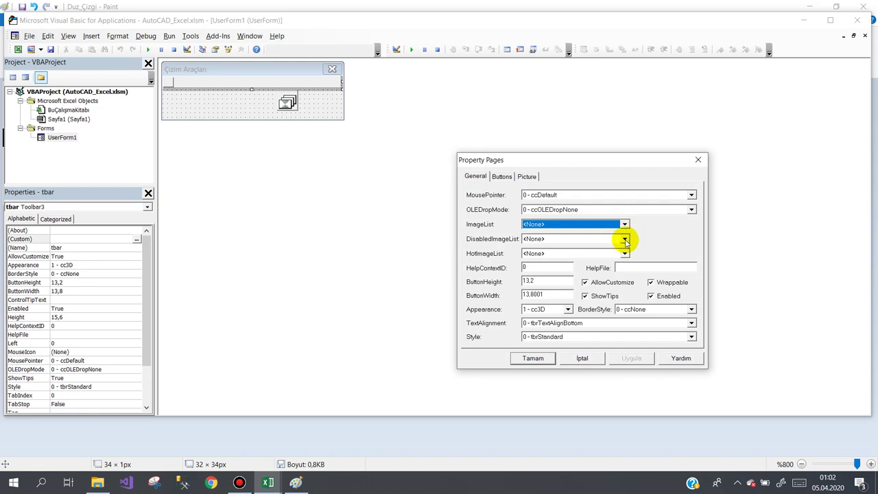
pyautogui.click(625, 241)
pyautogui.click(625, 240)
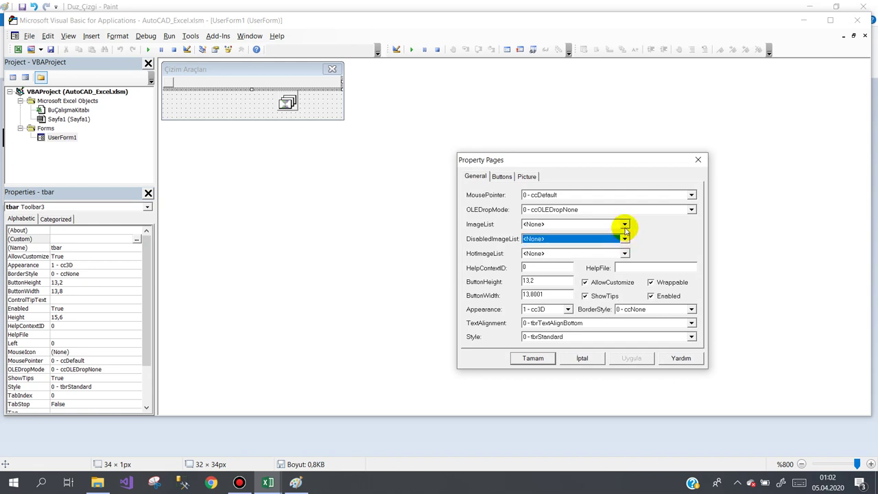
pyautogui.click(533, 359)
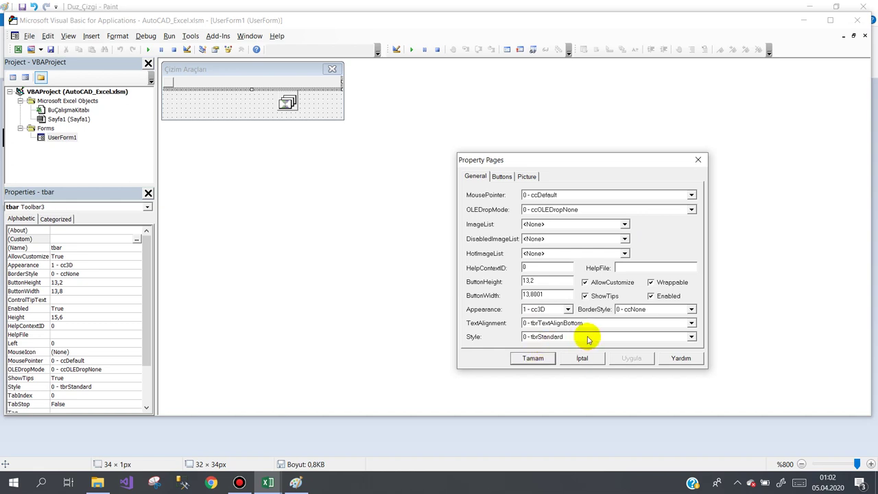
# Keep style tbrStandard, text alignment tbrTextAlignBottom, customisation allowed and the default mouse pointer
pyautogui.click(613, 339)
pyautogui.click(614, 339)
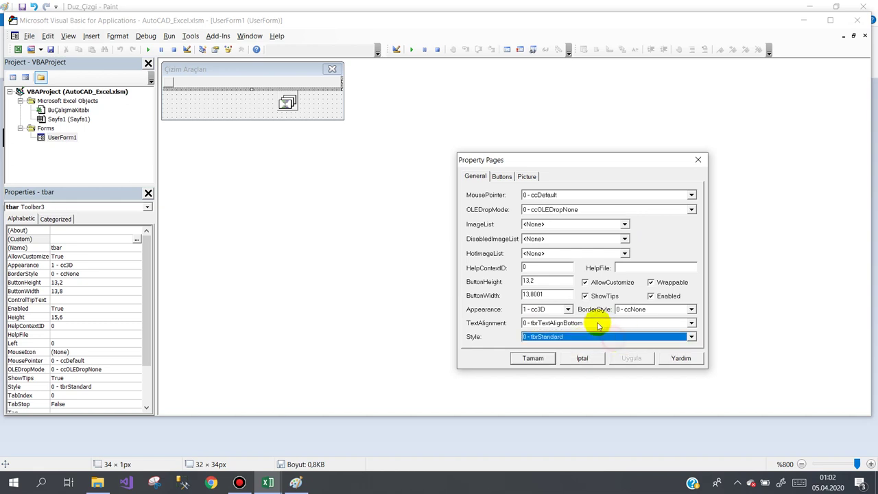
pyautogui.click(598, 324)
pyautogui.click(598, 323)
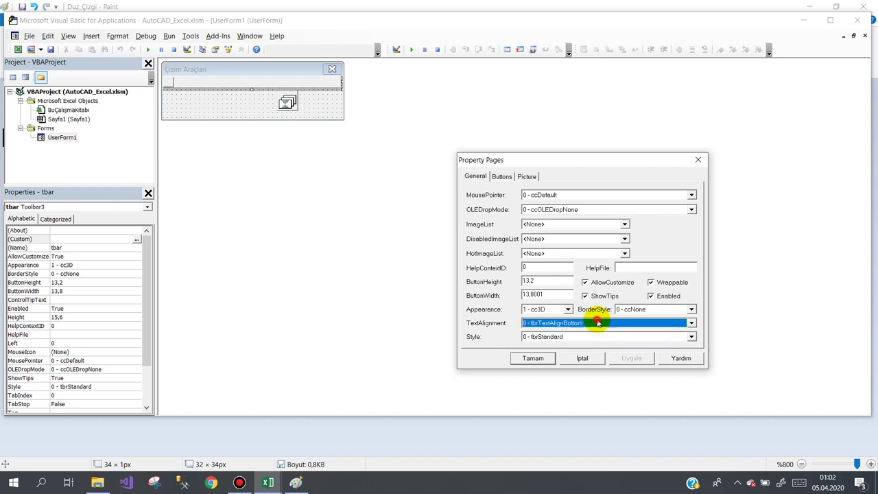
pyautogui.click(597, 285)
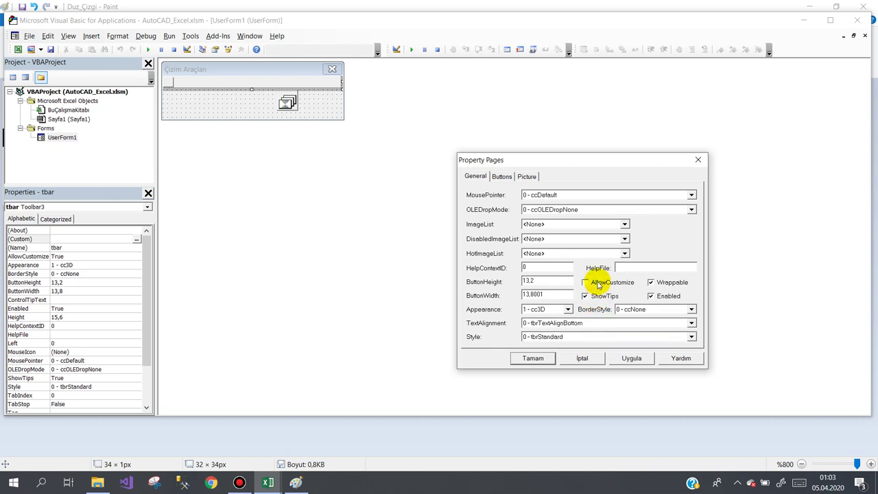
pyautogui.click(625, 225)
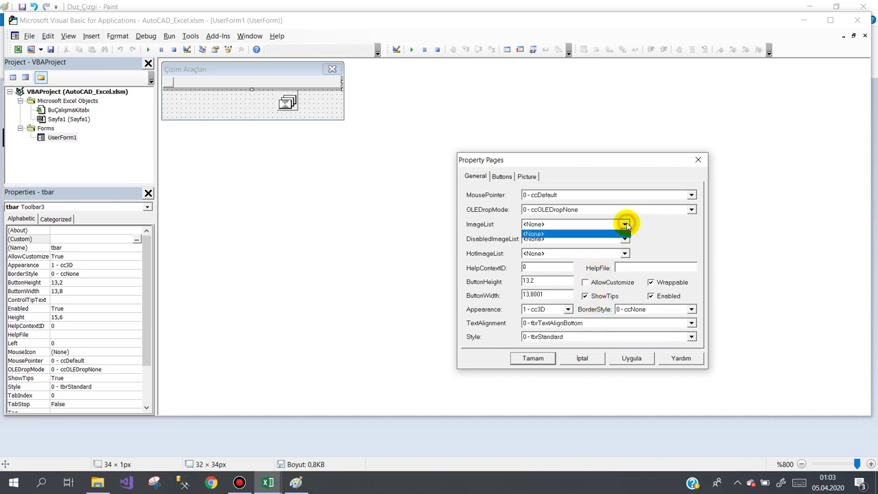
pyautogui.click(625, 225)
pyautogui.click(586, 283)
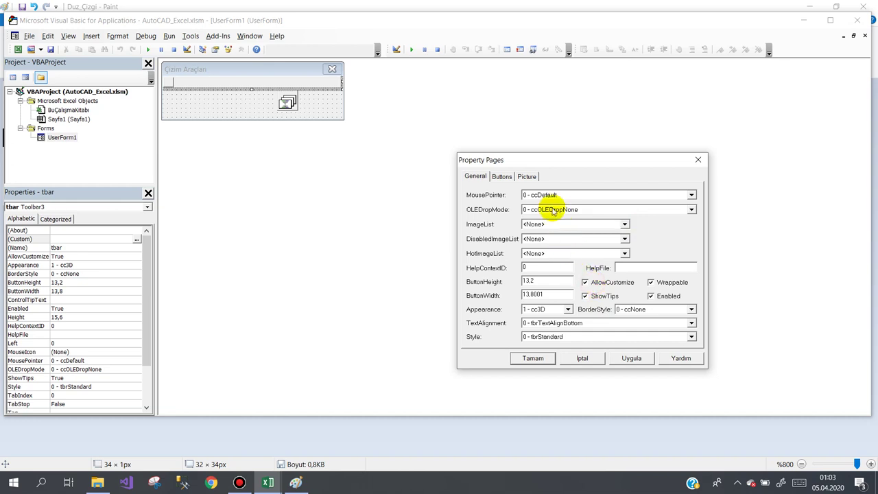
pyautogui.click(548, 196)
pyautogui.click(547, 196)
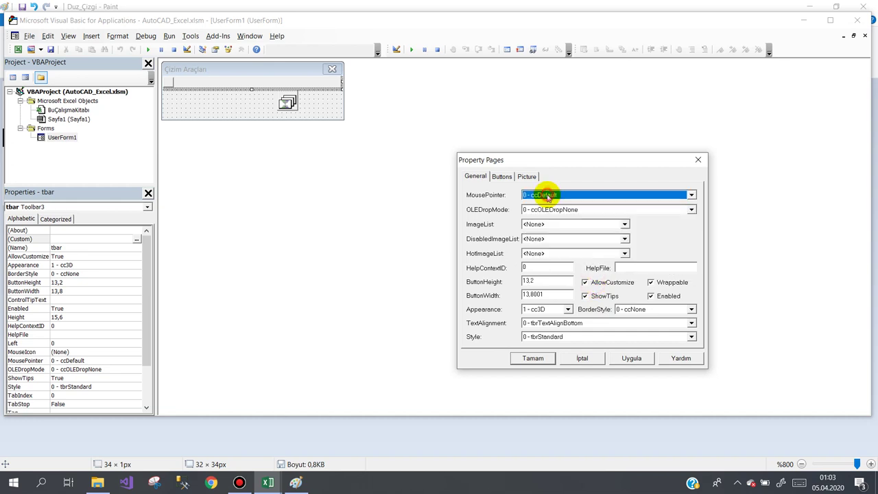
# Set OLEDropMode to 1 - ccOLEDropManual, keep image lists at <None>, and apply with Tamam
pyautogui.click(544, 209)
pyautogui.click(552, 227)
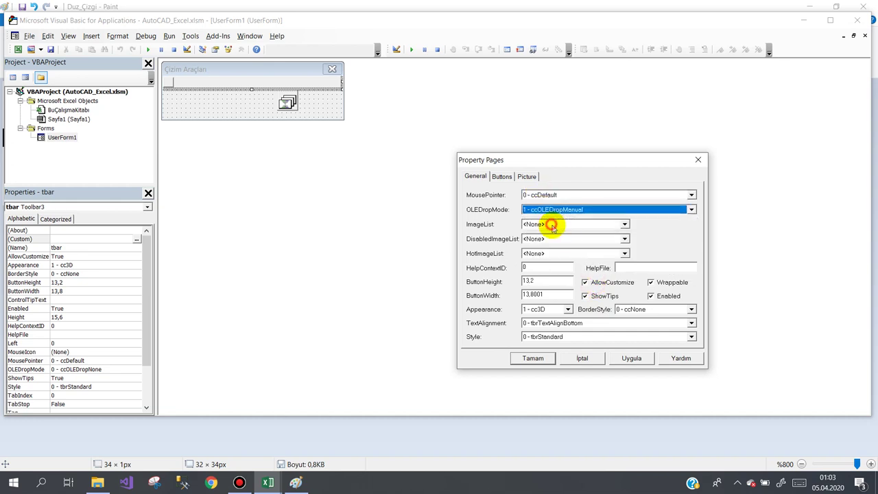
pyautogui.click(624, 225)
pyautogui.click(625, 225)
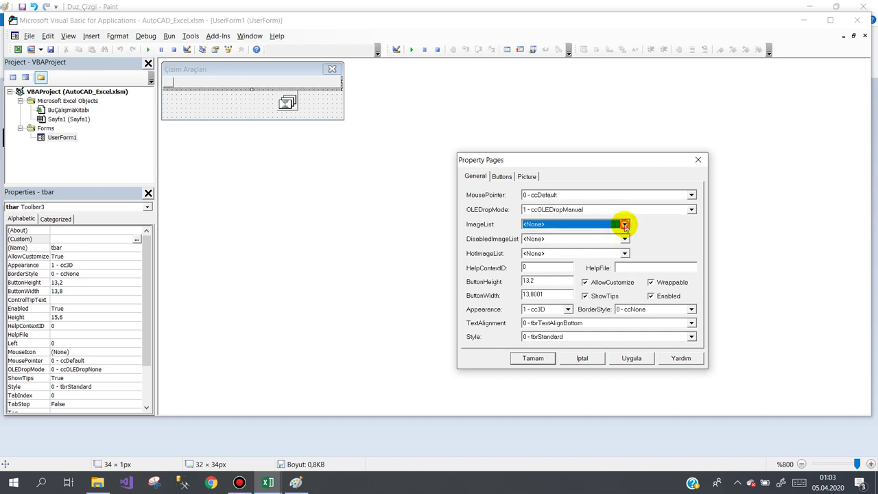
pyautogui.click(626, 225)
pyautogui.click(625, 225)
pyautogui.click(625, 240)
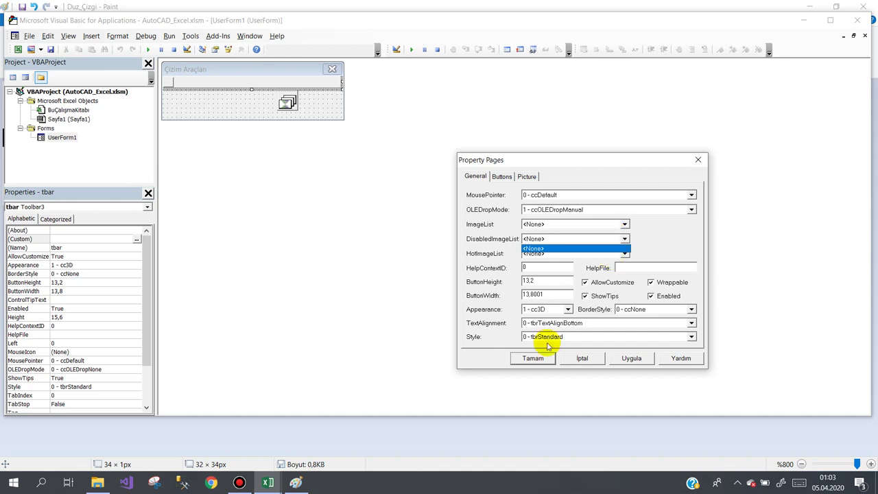
pyautogui.click(515, 360)
pyautogui.click(533, 358)
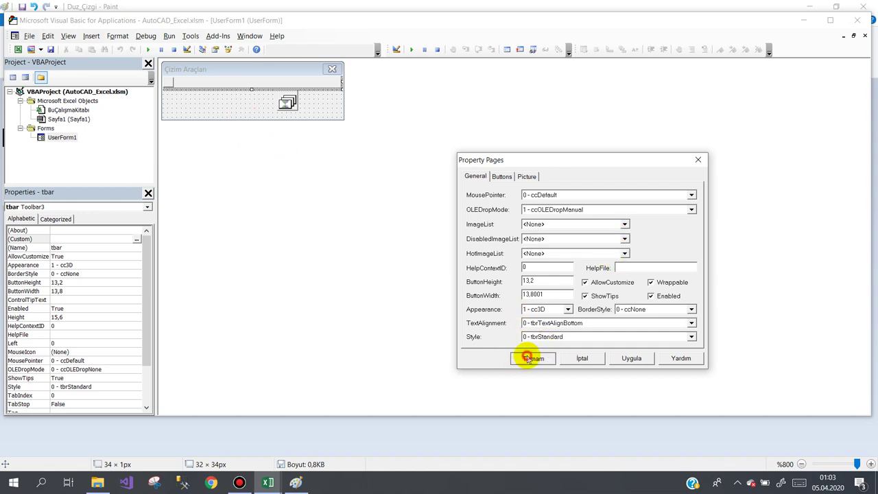
# Save the VBA project, accept the privacy warning, and select ImageList1 on the form
pyautogui.click(197, 111)
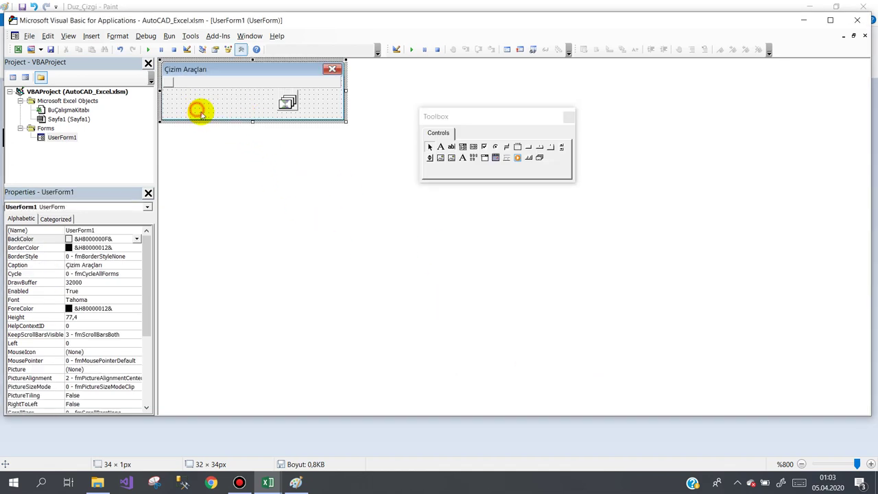
pyautogui.click(51, 49)
pyautogui.click(396, 270)
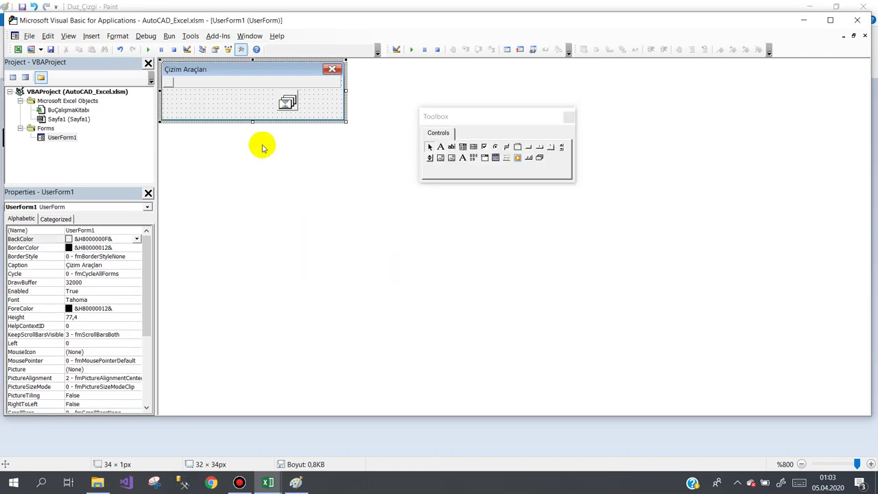
pyautogui.click(289, 100)
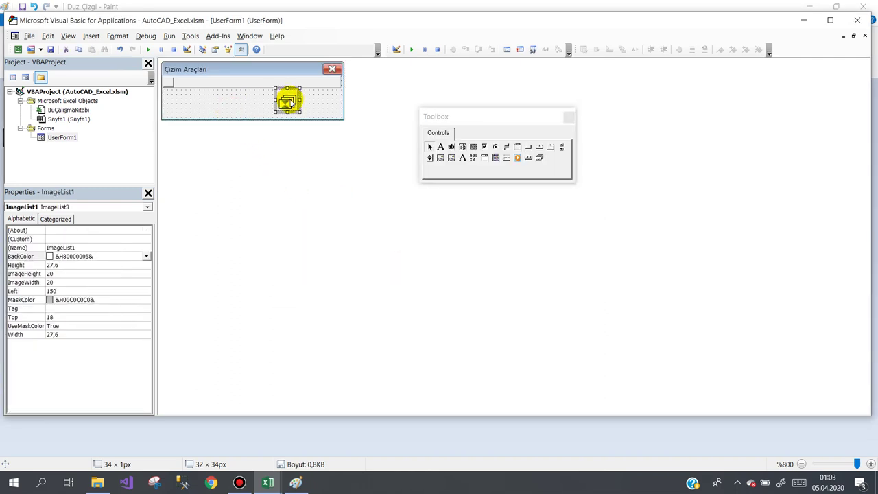
# Review ImageList1's Images and General tabs in its (Custom) pages, then close them unchanged
pyautogui.click(126, 239)
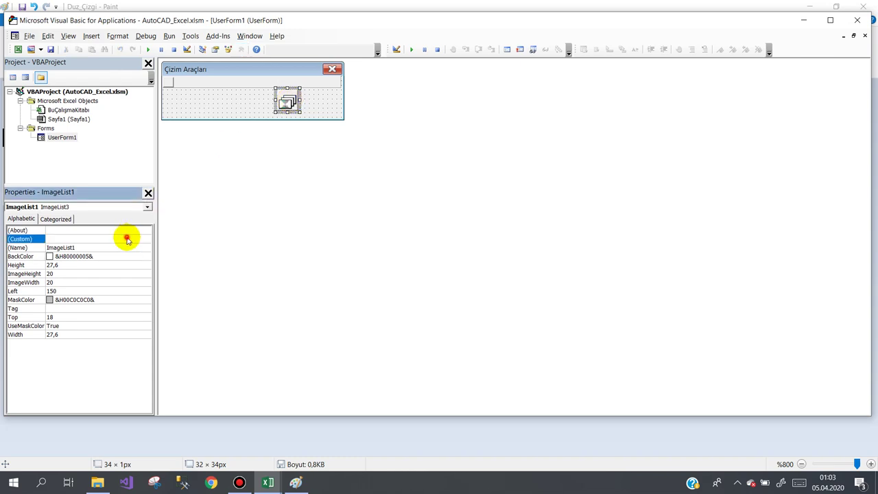
pyautogui.click(146, 239)
pyautogui.click(493, 176)
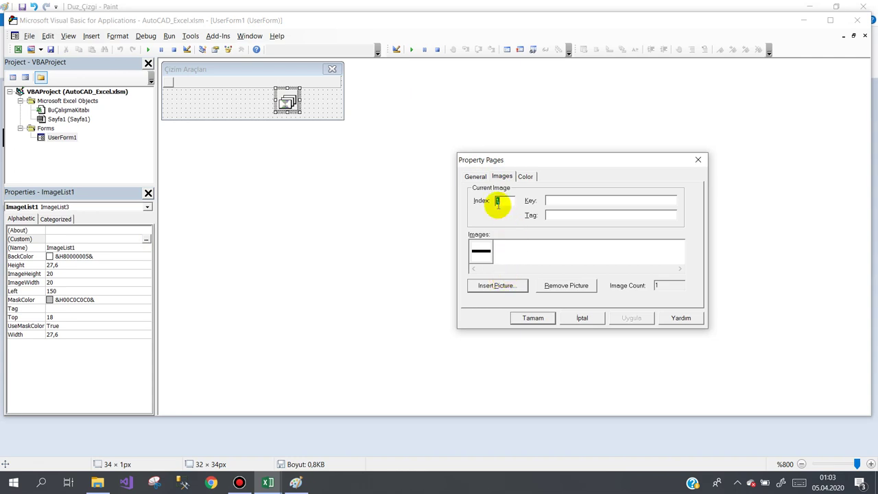
pyautogui.click(477, 176)
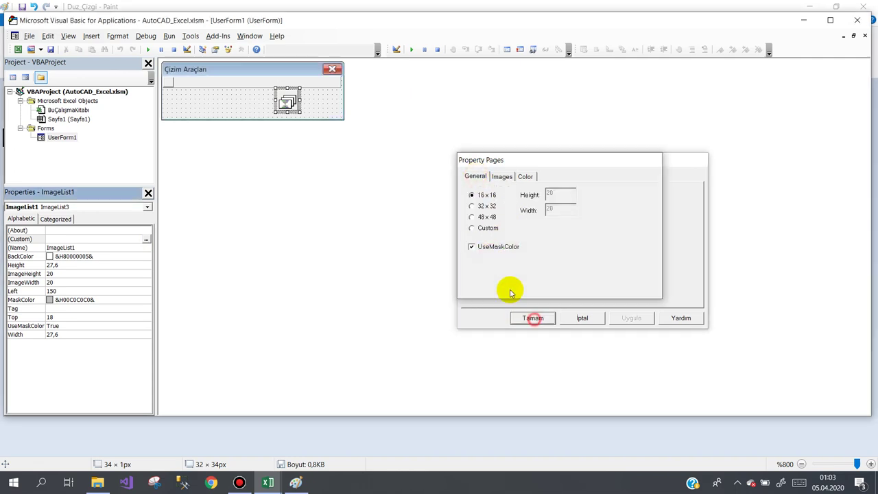
pyautogui.click(533, 319)
# Review tbar's image lists, 3D appearance and standard style, then close its pages with Tamam
pyautogui.click(227, 83)
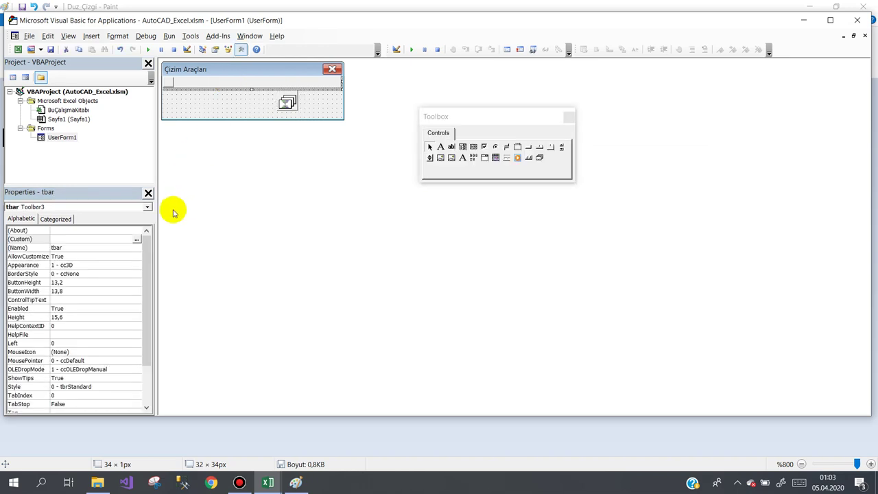
pyautogui.click(137, 239)
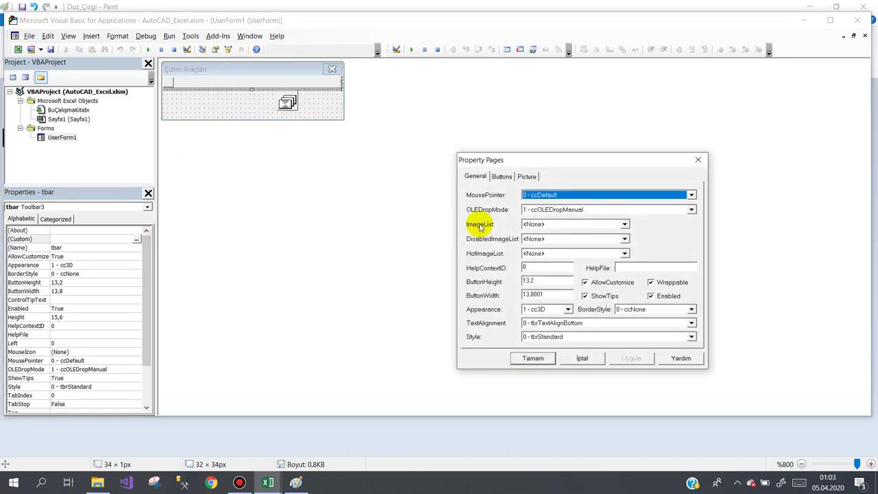
pyautogui.click(543, 226)
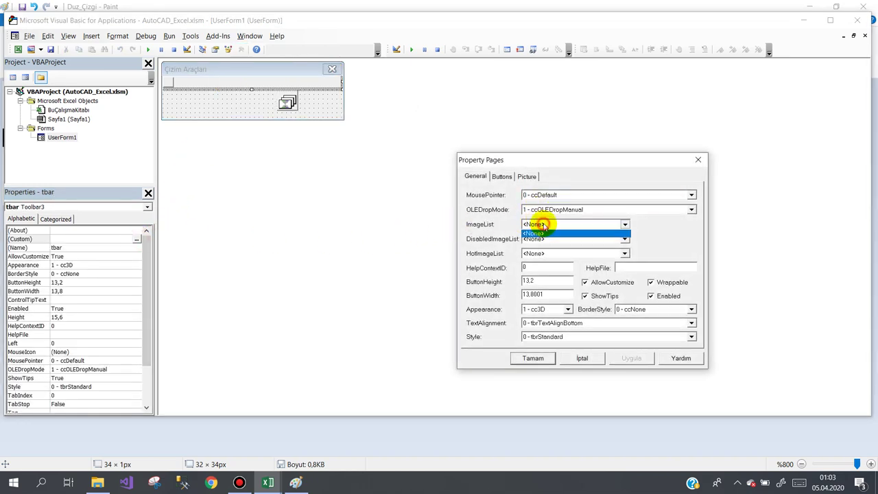
pyautogui.click(624, 227)
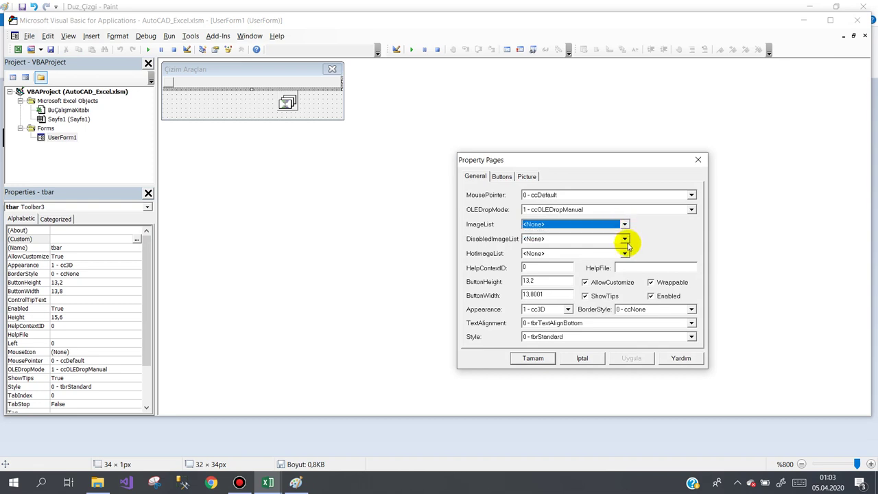
pyautogui.click(624, 254)
pyautogui.click(624, 253)
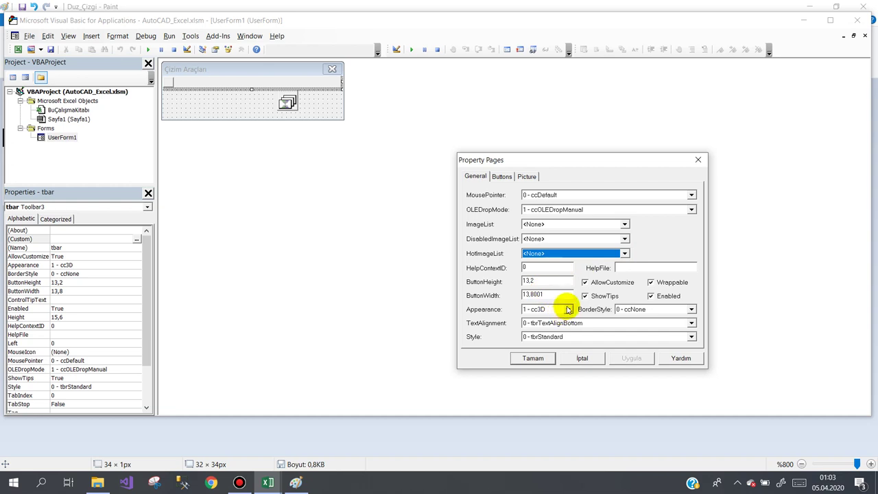
pyautogui.click(568, 309)
pyautogui.click(568, 309)
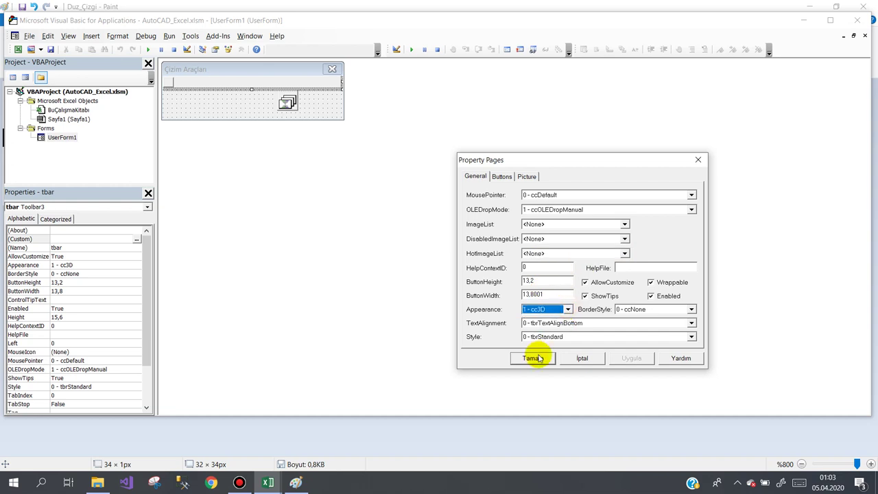
pyautogui.click(563, 337)
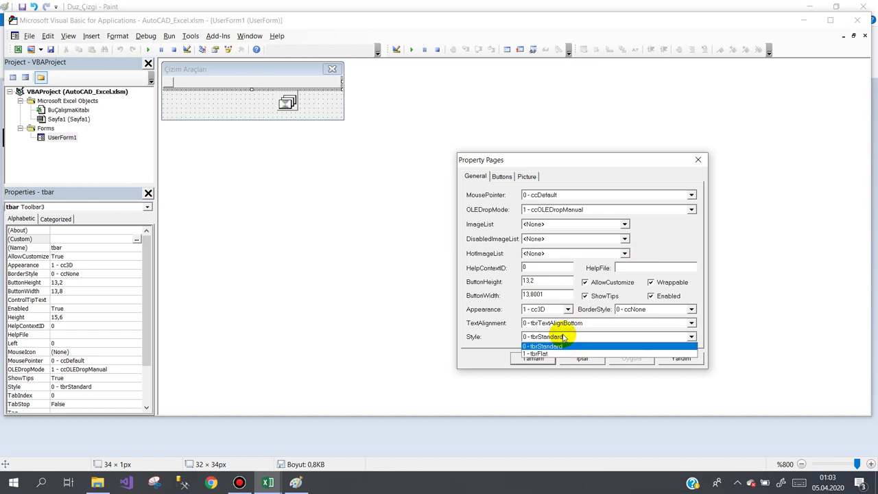
pyautogui.click(549, 346)
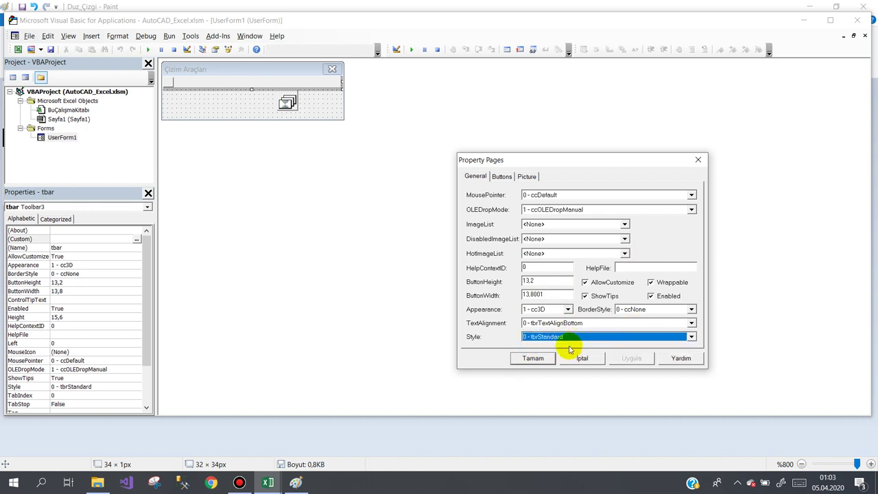
pyautogui.click(533, 361)
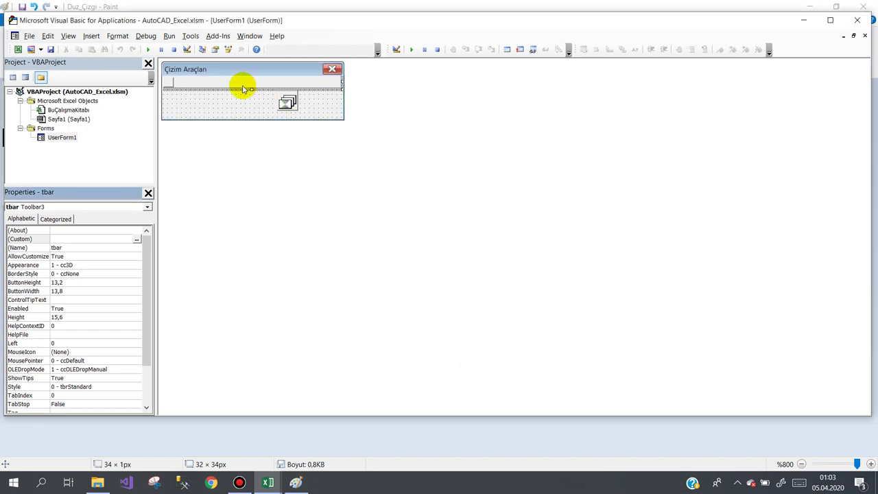
pyautogui.click(241, 103)
# Close the VBA editor and the Excel workbook, and minimize Paint
pyautogui.click(851, 18)
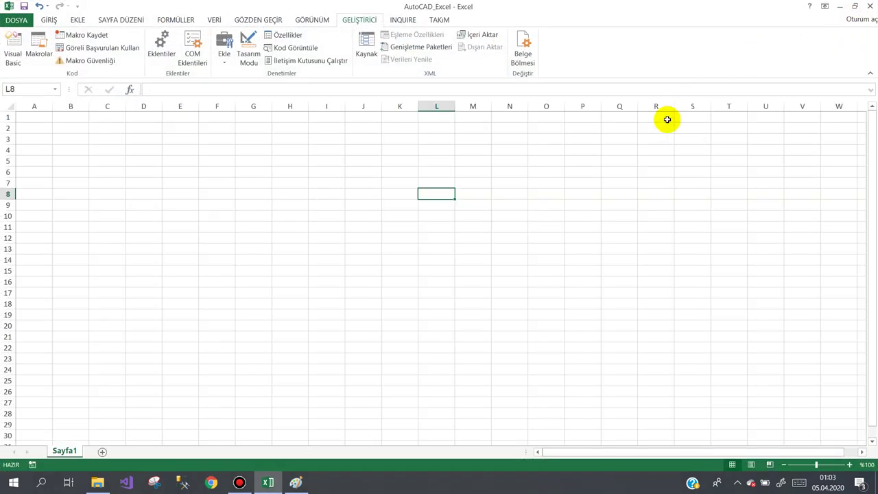
pyautogui.click(868, 7)
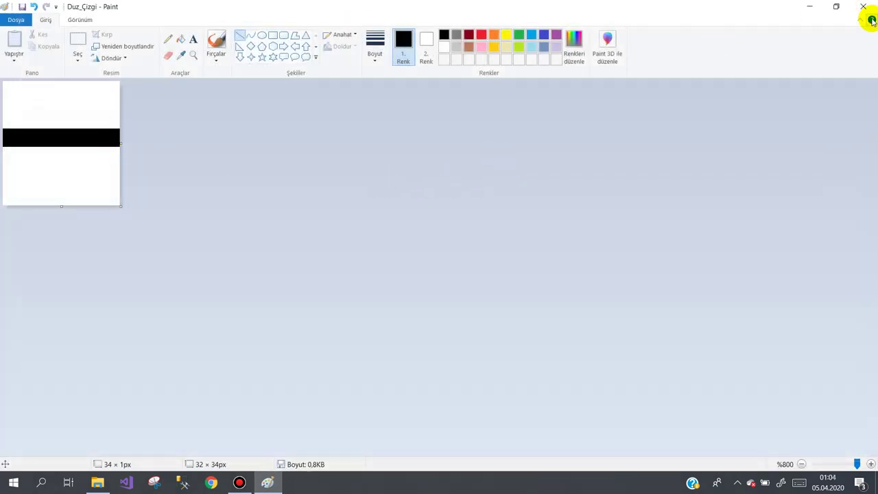
pyautogui.click(813, 8)
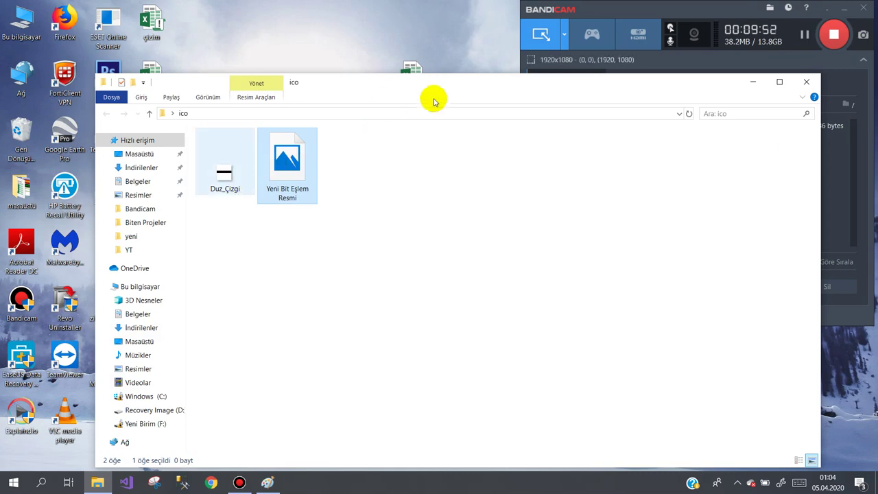
# Reopen AutoCAD_Excel from the desktop and show the GELİŞTİRİCİ tab
pyautogui.moveTo(430, 87); pyautogui.dragTo(507, 331)
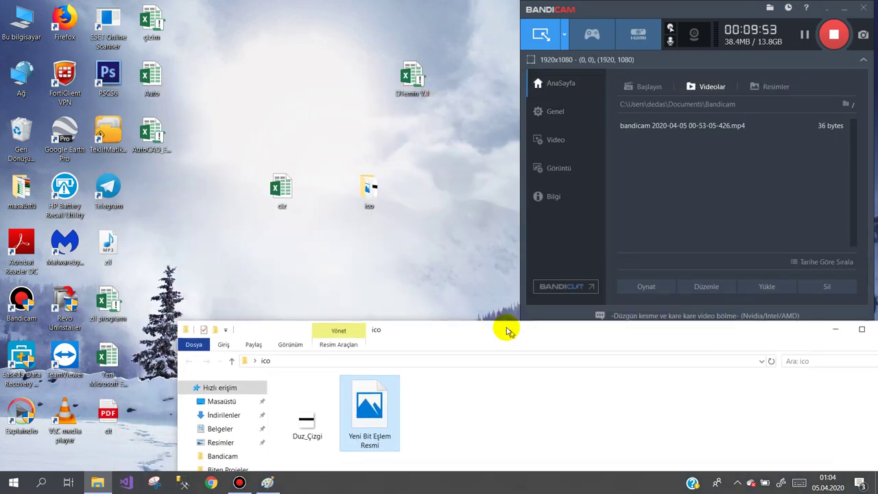
pyautogui.click(152, 139)
pyautogui.doubleClick(154, 136)
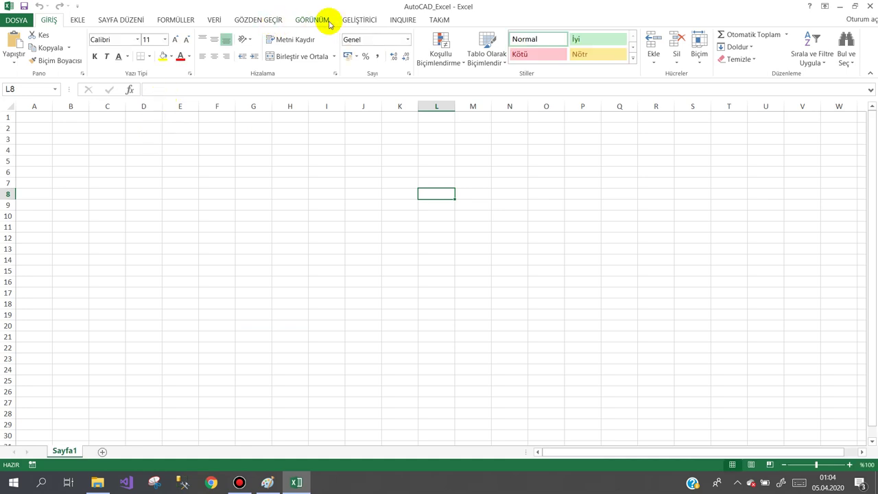
pyautogui.click(357, 21)
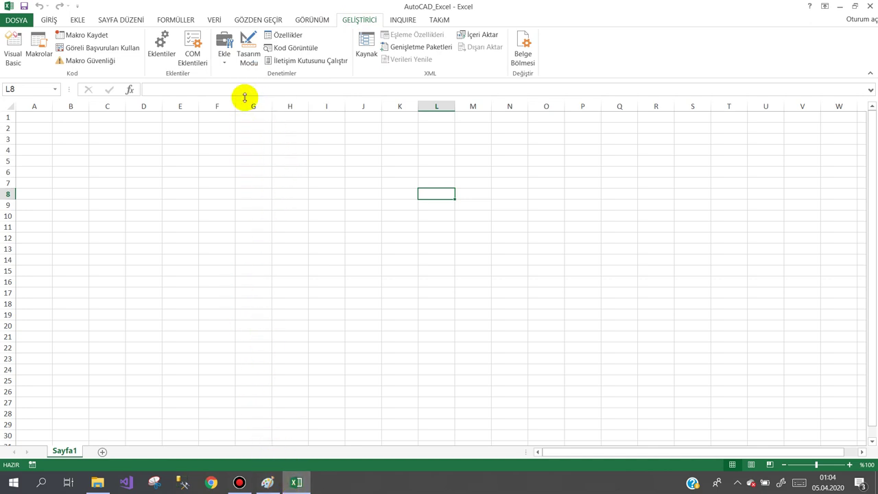
# Bring up the Çizim Araçları form and draw a button at its top-left corner
pyautogui.click(12, 46)
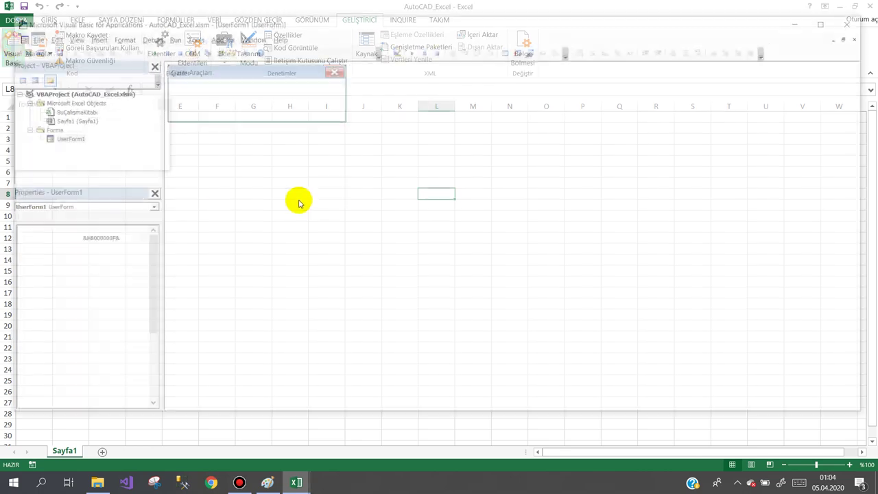
pyautogui.click(316, 106)
pyautogui.moveTo(285, 103); pyautogui.dragTo(236, 83)
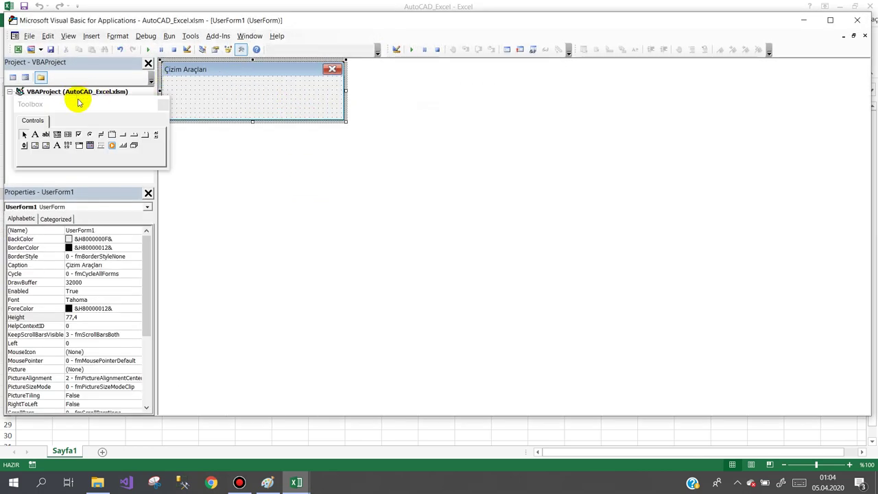
pyautogui.moveTo(76, 104); pyautogui.dragTo(529, 146)
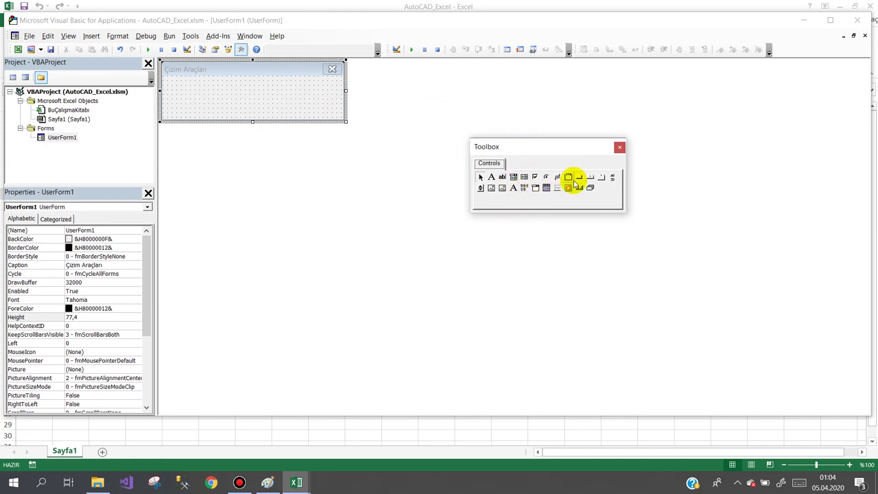
pyautogui.click(579, 176)
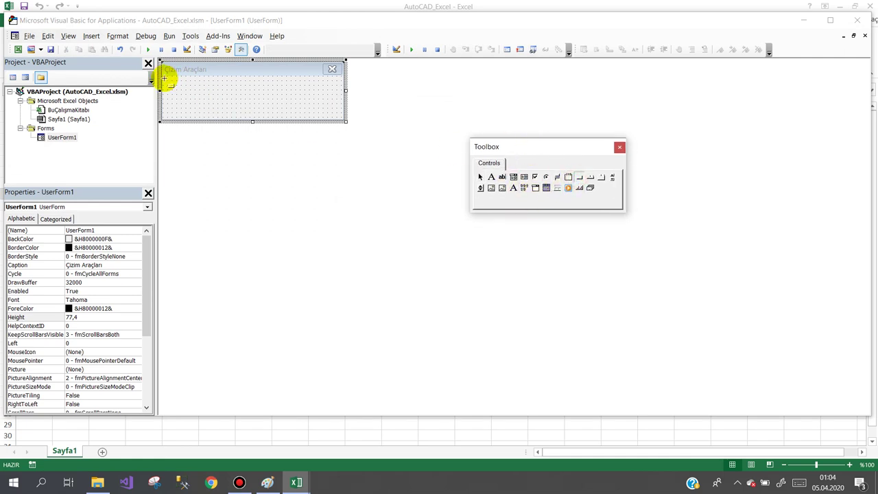
pyautogui.moveTo(164, 79); pyautogui.dragTo(178, 90)
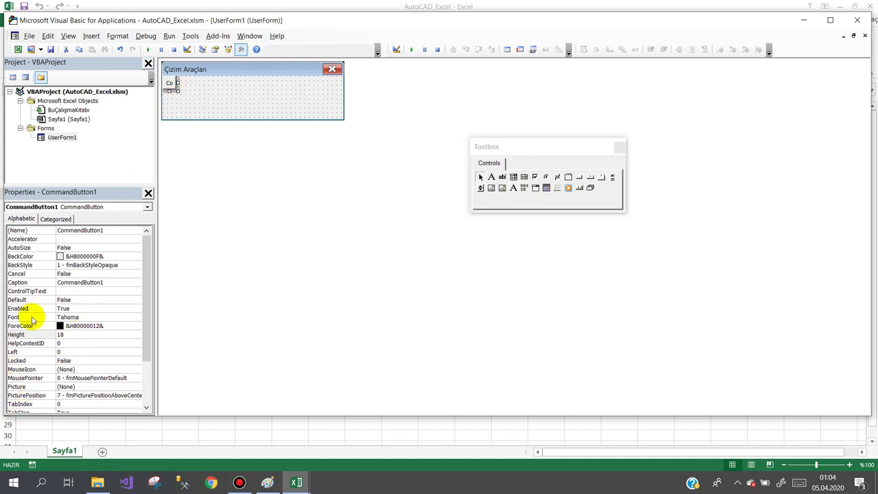
pyautogui.click(148, 328)
pyautogui.moveTo(149, 328); pyautogui.dragTo(141, 367)
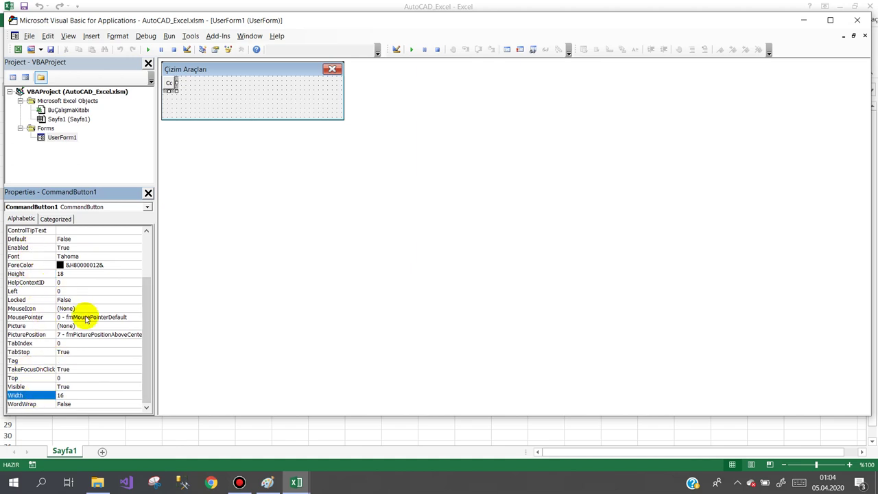
pyautogui.moveTo(142, 334); pyautogui.dragTo(141, 297)
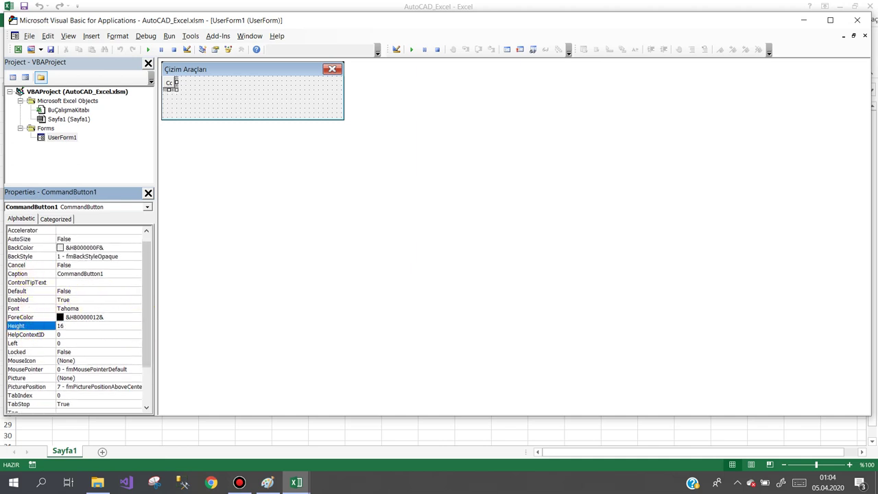
# Clear CommandButton1's caption and set its Picture to the Duz_Çizgi image
pyautogui.click(57, 273)
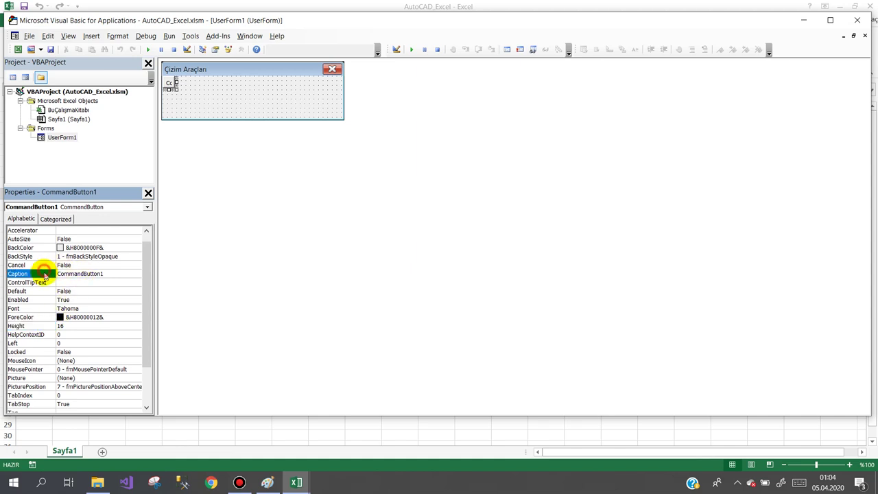
pyautogui.write('n')
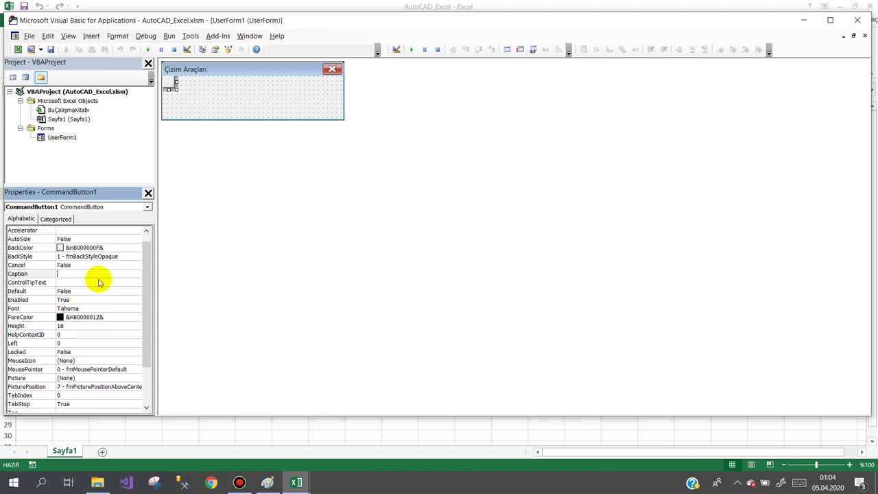
pyautogui.click(172, 88)
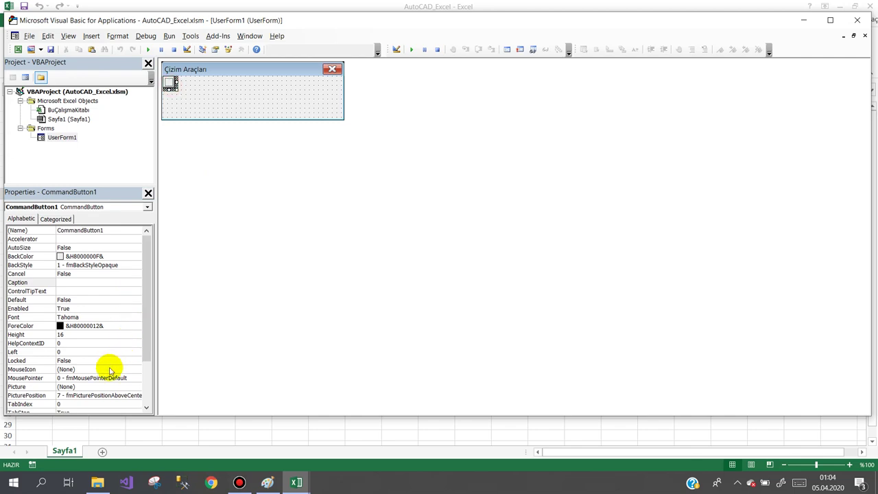
pyautogui.click(124, 387)
pyautogui.click(135, 388)
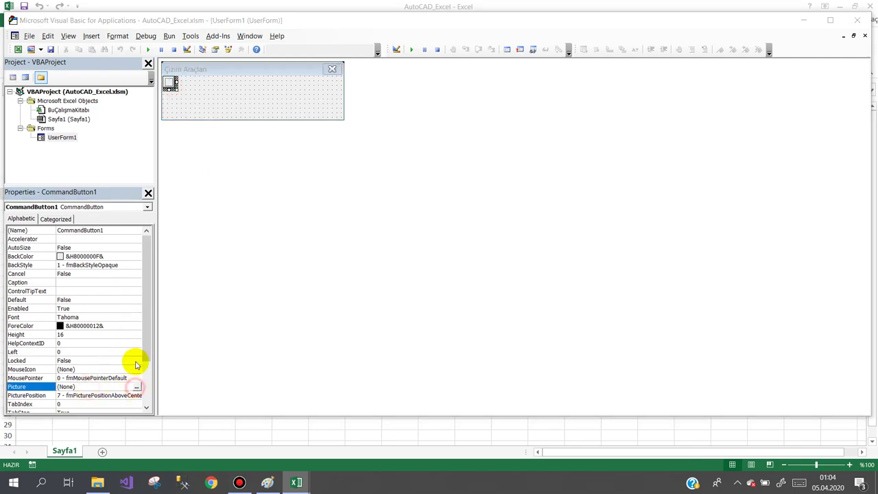
pyautogui.click(146, 135)
pyautogui.doubleClick(145, 135)
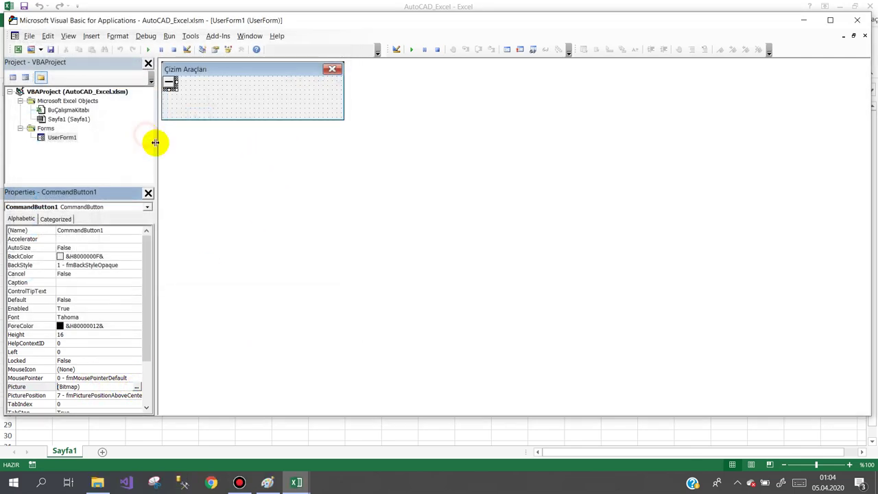
# Shrink the form's height to fit the button and add a second button beside it
pyautogui.click(211, 102)
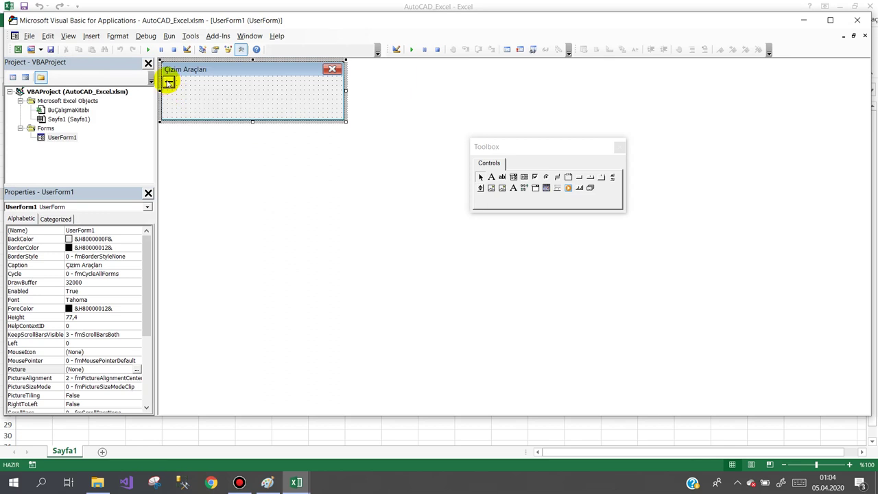
pyautogui.click(168, 83)
pyautogui.click(197, 71)
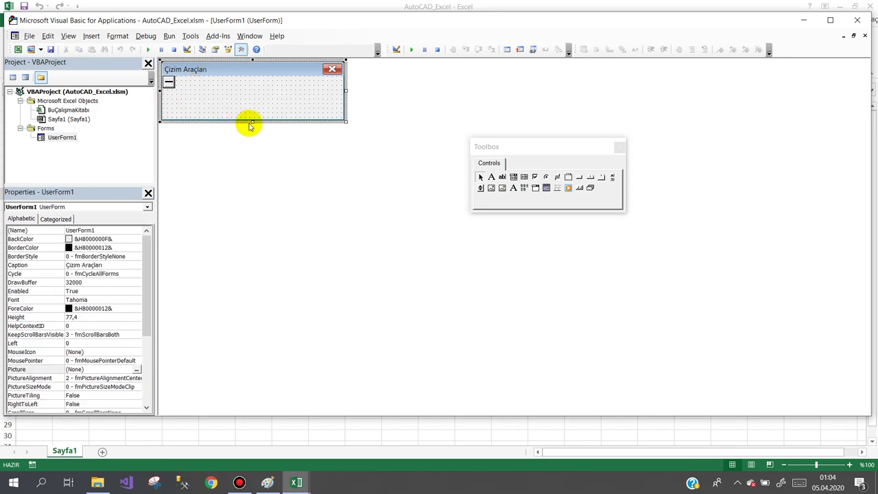
pyautogui.moveTo(253, 123); pyautogui.dragTo(252, 95)
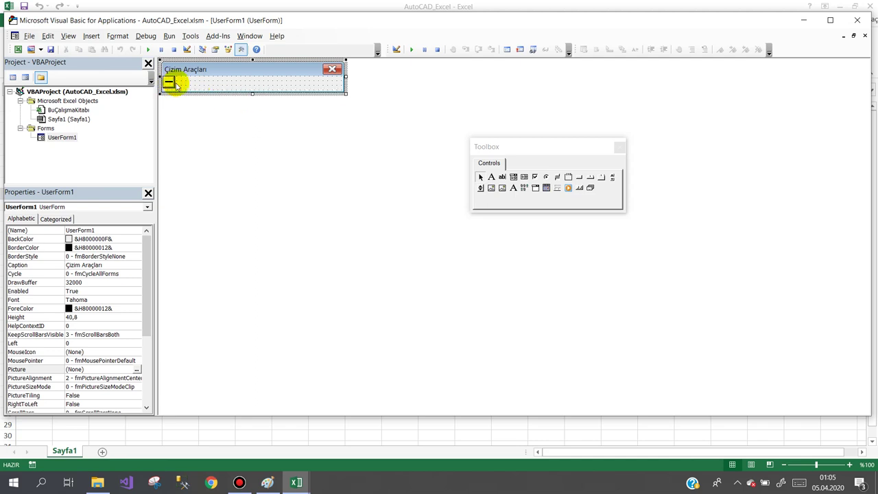
pyautogui.click(170, 82)
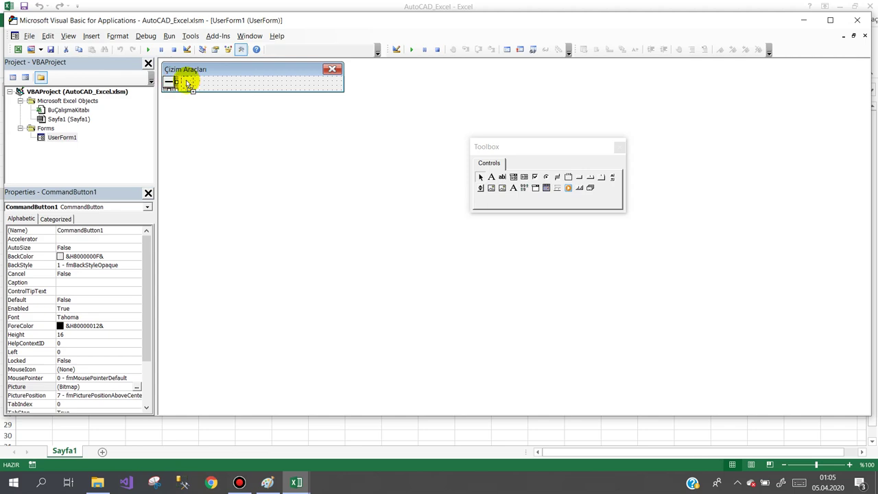
pyautogui.moveTo(185, 83); pyautogui.dragTo(184, 83)
pyautogui.click(216, 81)
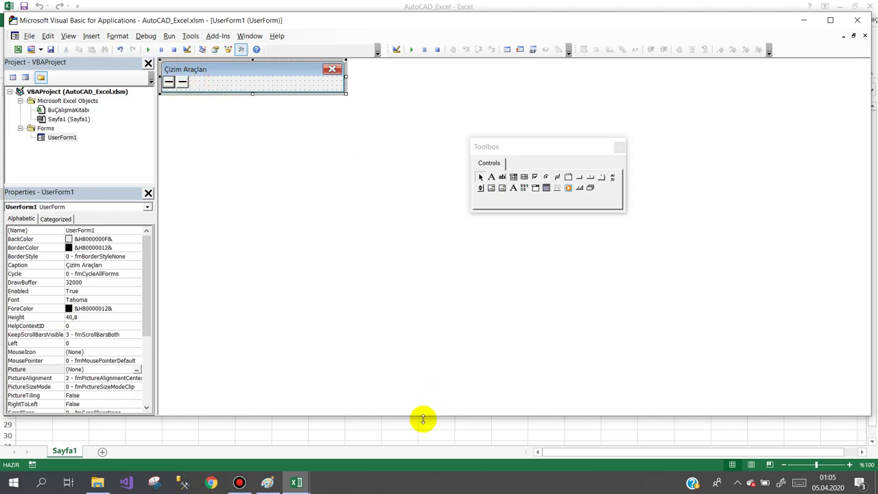
pyautogui.click(270, 484)
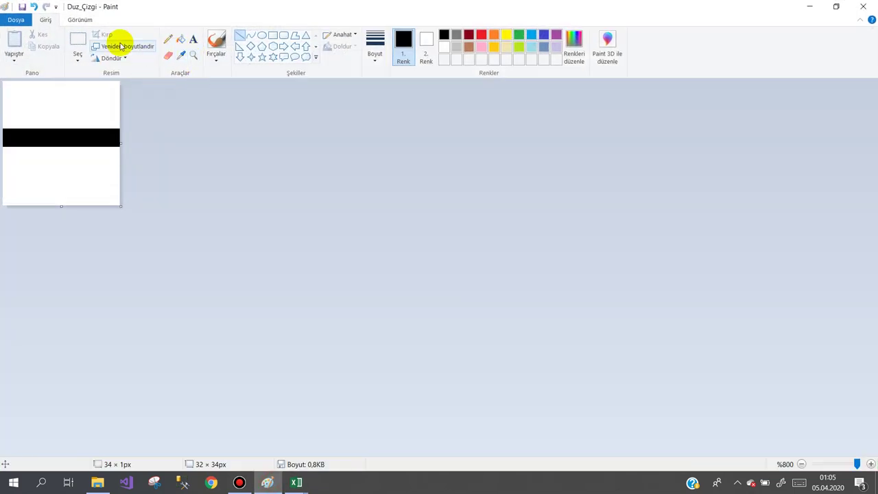
# Erase the horizontal line and draw a thick vertical black line on the canvas
pyautogui.click(168, 55)
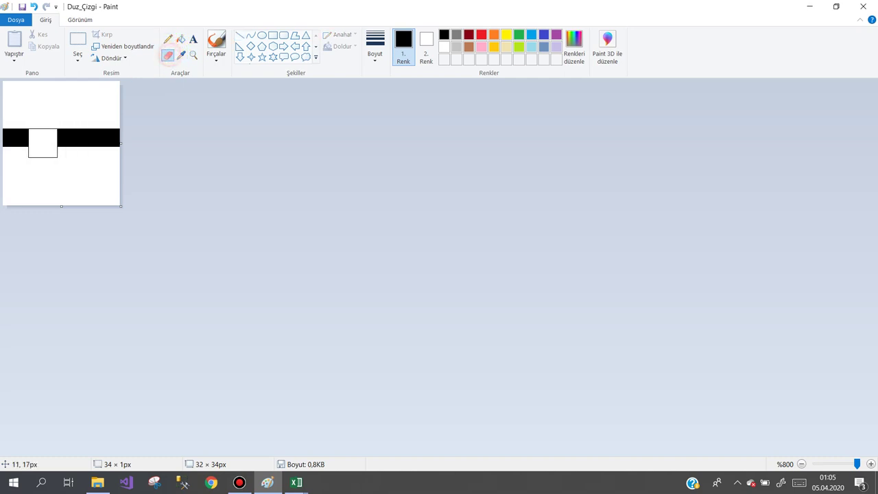
pyautogui.moveTo(17, 136); pyautogui.dragTo(86, 136)
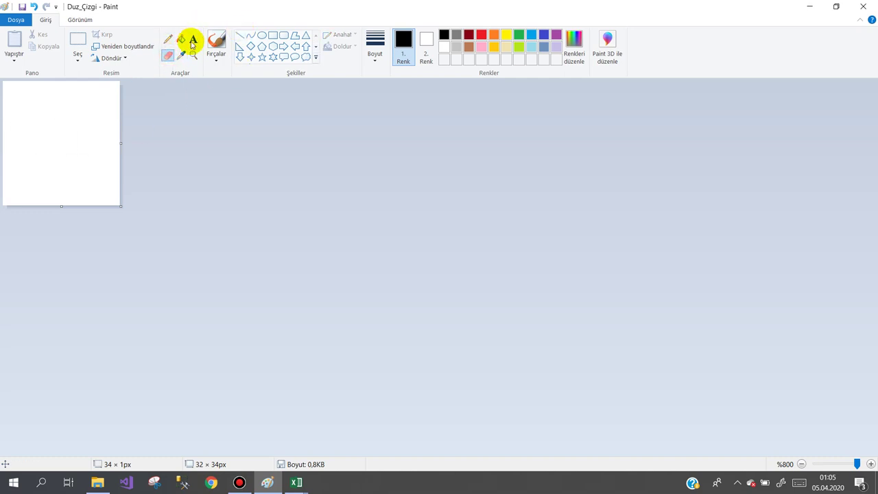
pyautogui.click(244, 37)
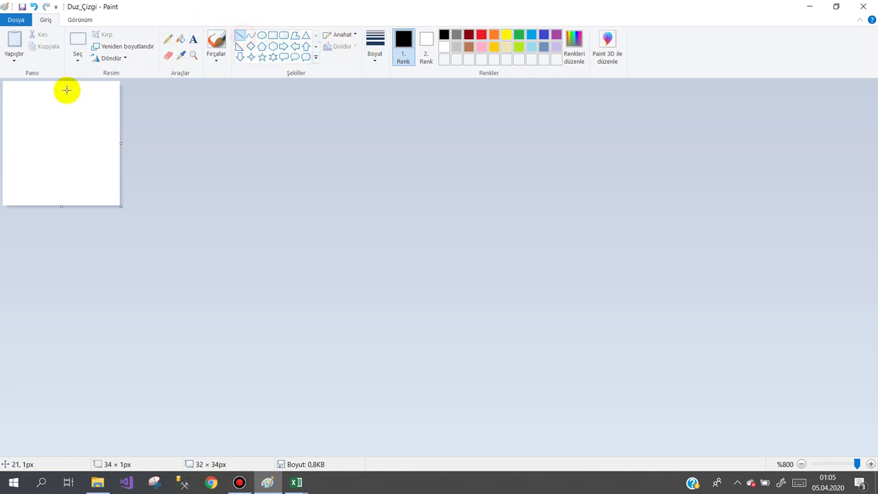
pyautogui.moveTo(50, 81); pyautogui.dragTo(50, 200)
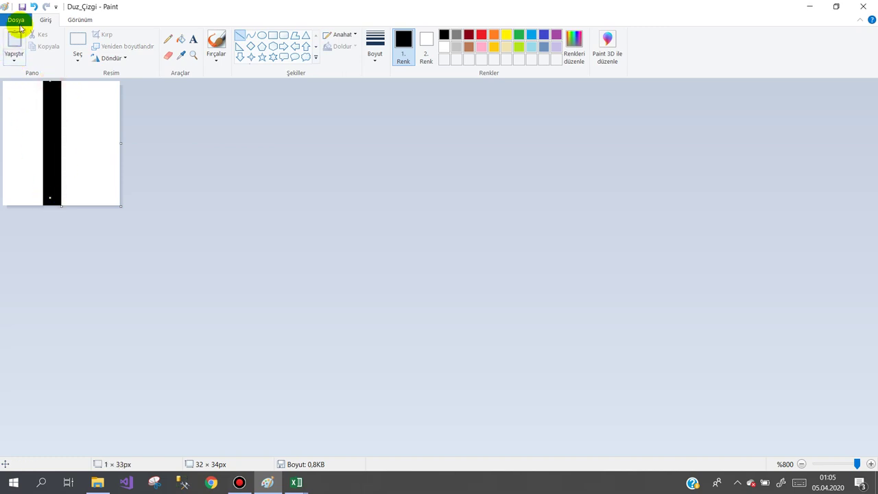
# Save the image under the new name dikey_Çizgi
pyautogui.click(15, 20)
pyautogui.click(34, 116)
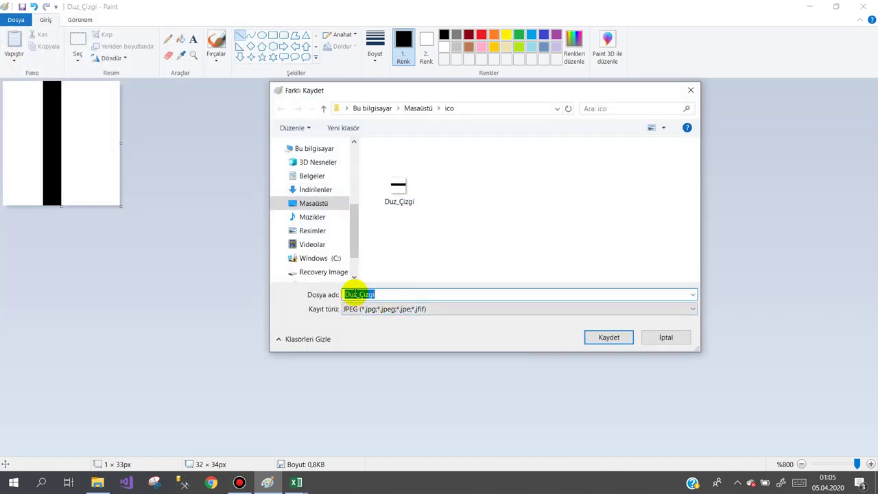
pyautogui.moveTo(344, 294); pyautogui.dragTo(357, 294)
pyautogui.write('dikey')
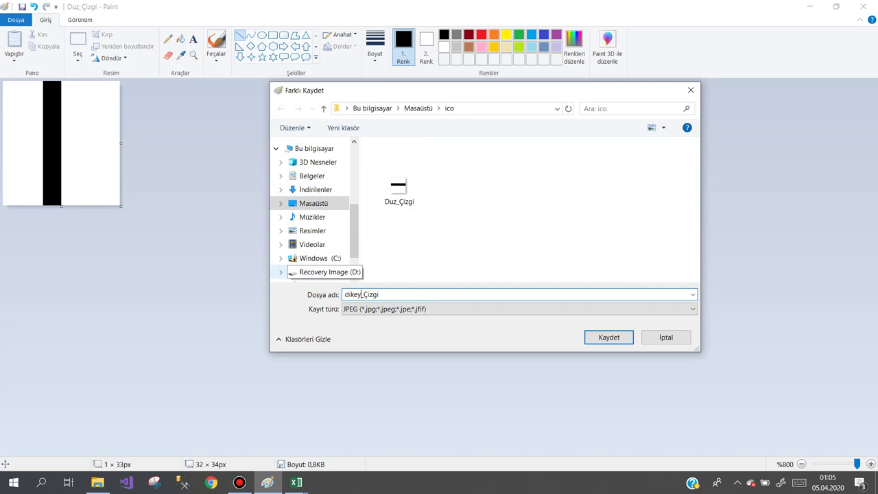
pyautogui.press('Return')
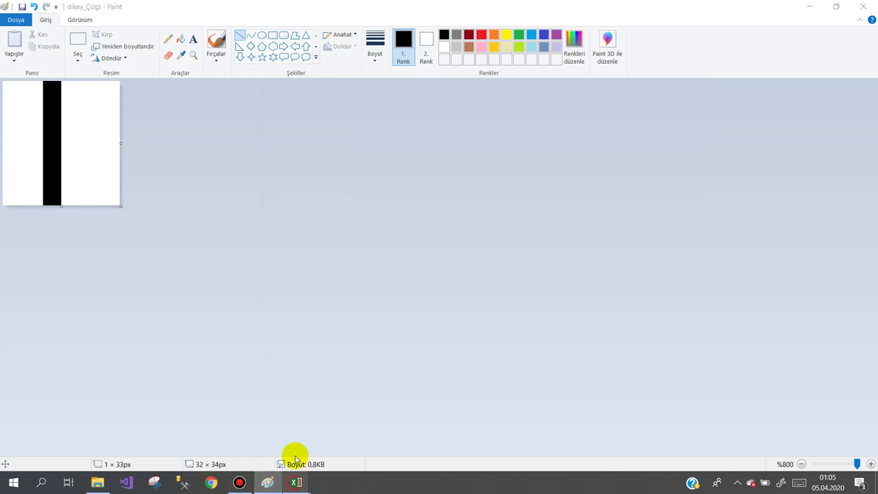
# Load dikey_Çizgi as CommandButton2's picture, then restore the editor window beside Paint
pyautogui.moveTo(297, 482)
pyautogui.click(320, 403)
pyautogui.click(183, 84)
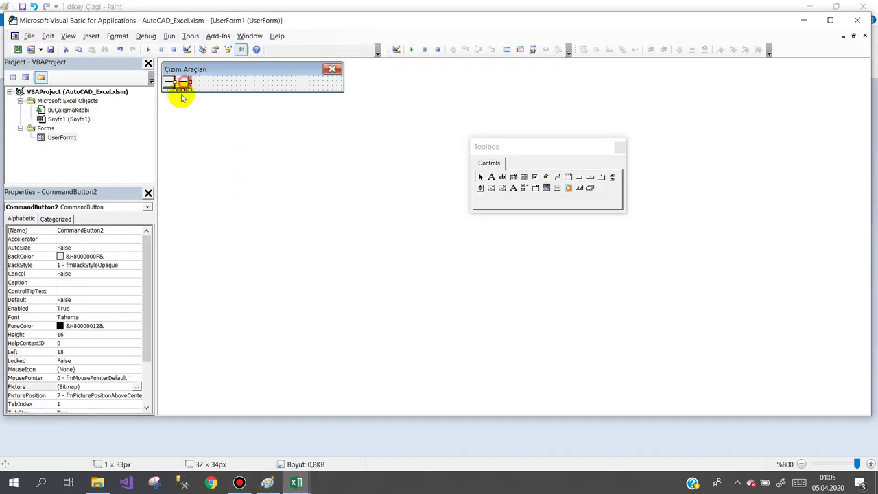
pyautogui.click(137, 386)
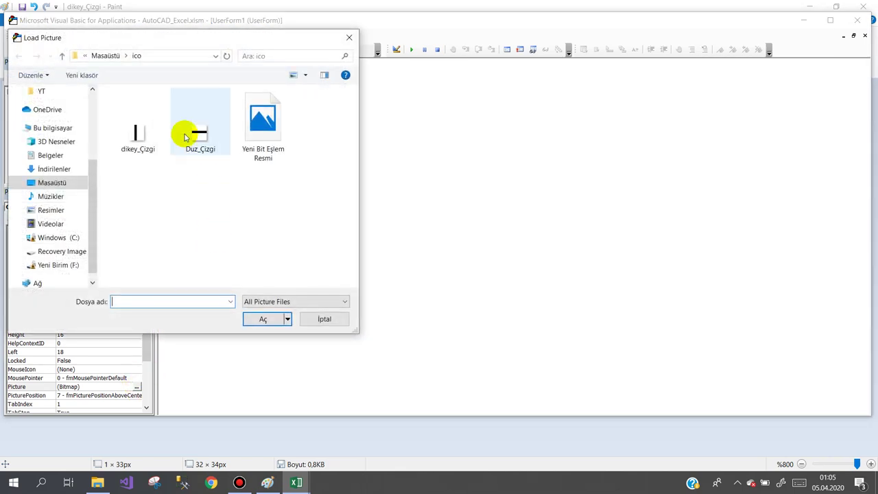
pyautogui.doubleClick(137, 134)
pyautogui.click(209, 82)
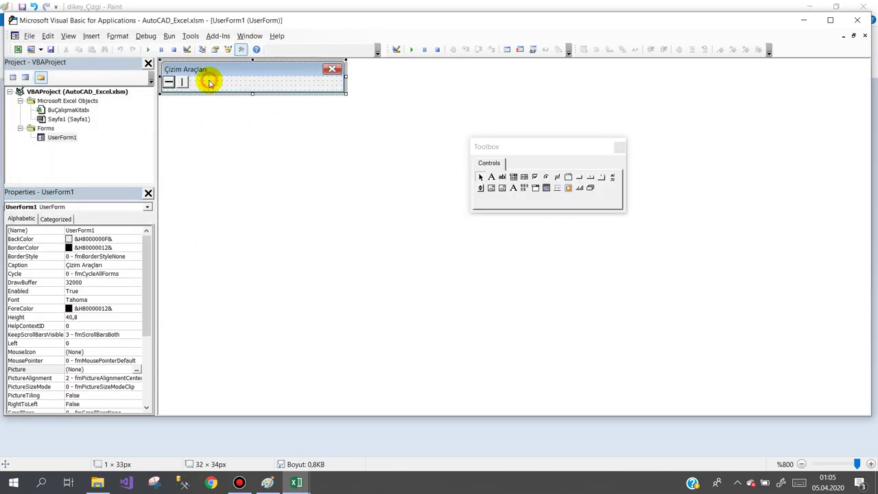
pyautogui.doubleClick(276, 23)
pyautogui.moveTo(564, 150); pyautogui.dragTo(690, 148)
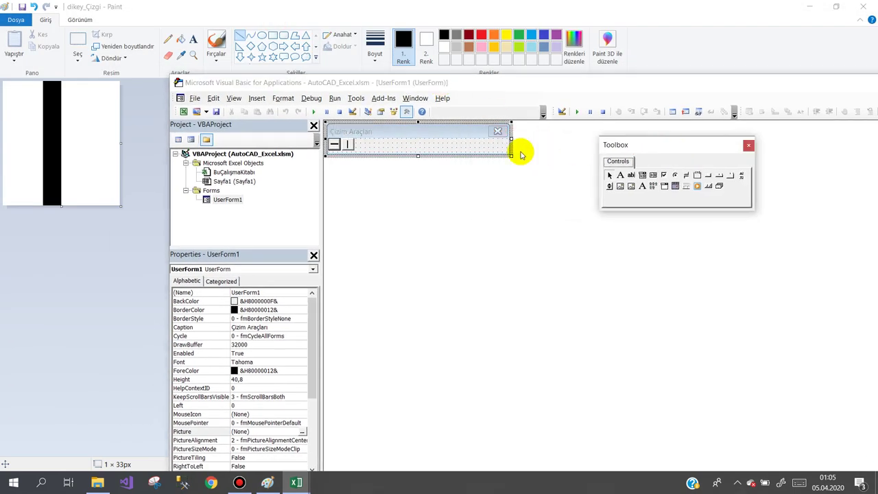
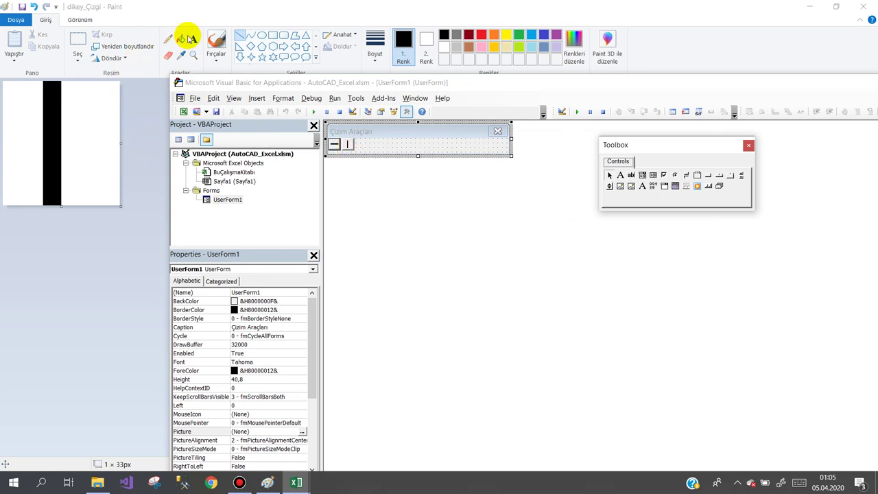
# Thicken the vertical black bar in the dikey_Çizgi image with a second downward stroke
pyautogui.click(222, 17)
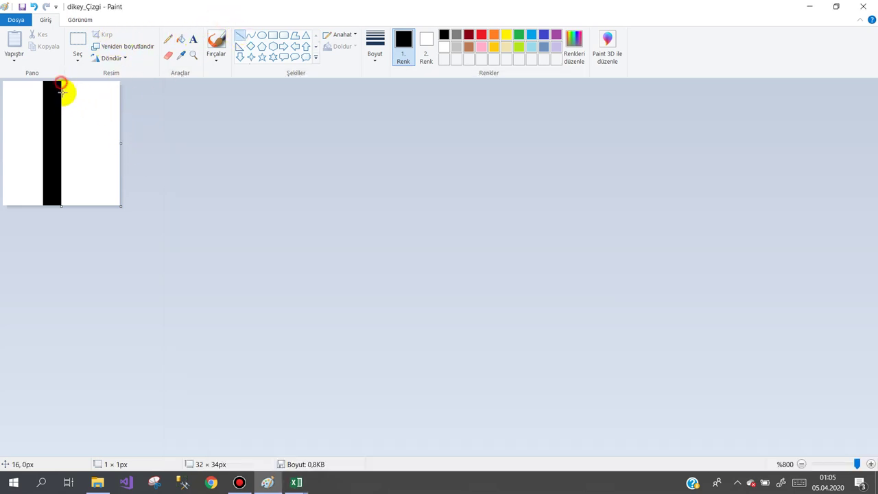
pyautogui.moveTo(62, 91); pyautogui.dragTo(66, 192)
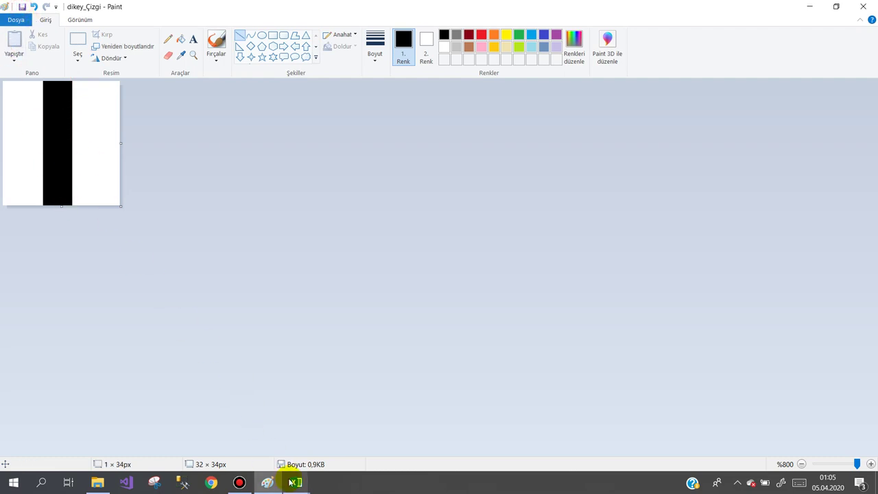
# Load the dikey_Çizgi image as CommandButton2's Picture on the Çizim Araçları form
pyautogui.moveTo(295, 480)
pyautogui.click(355, 438)
pyautogui.click(348, 144)
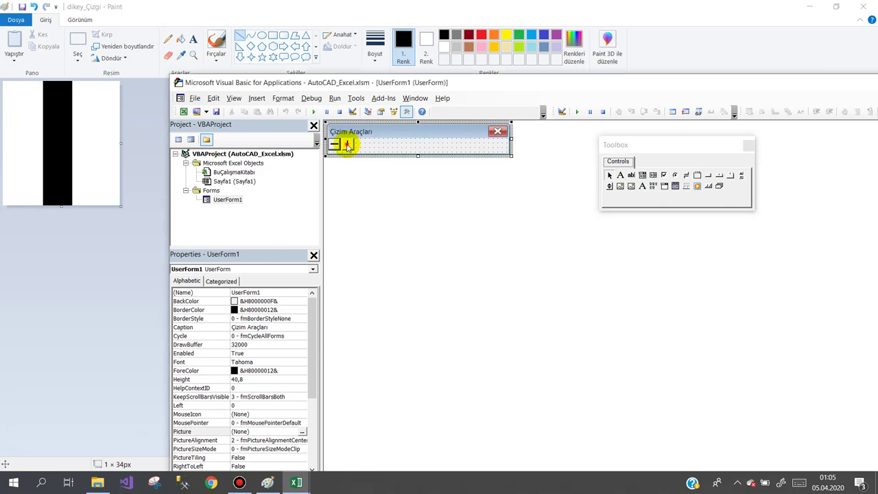
pyautogui.click(302, 448)
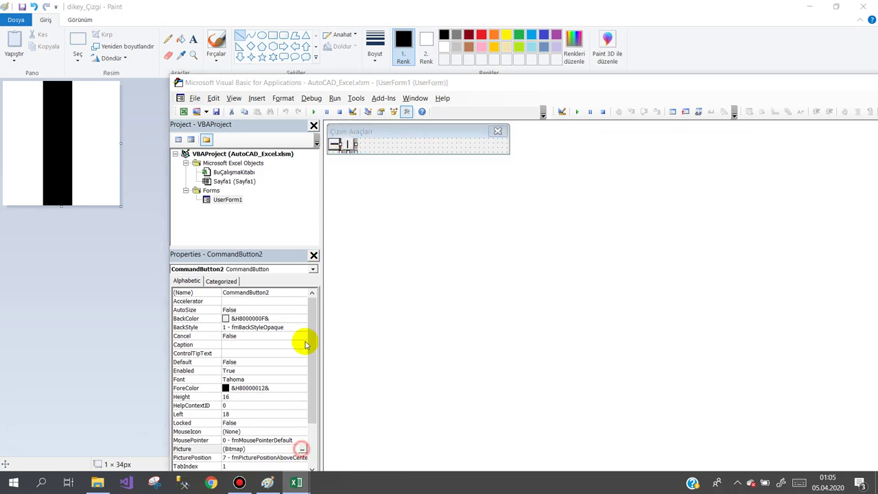
pyautogui.doubleClick(309, 203)
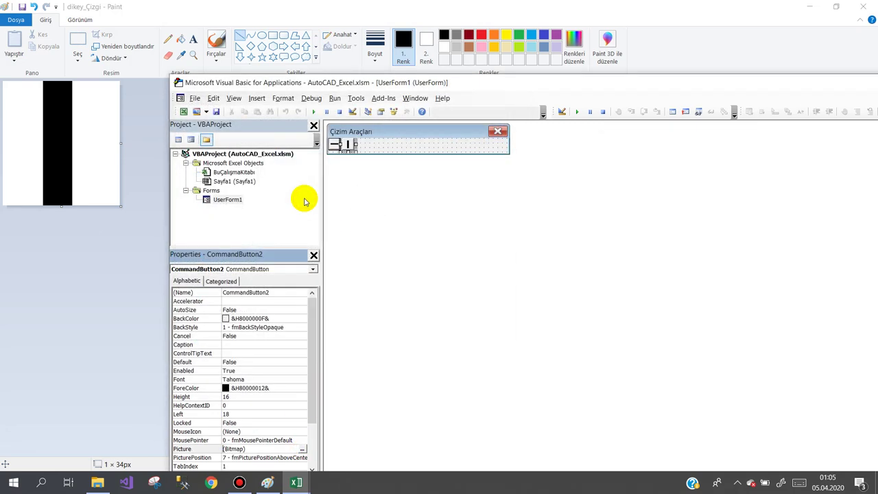
pyautogui.click(407, 149)
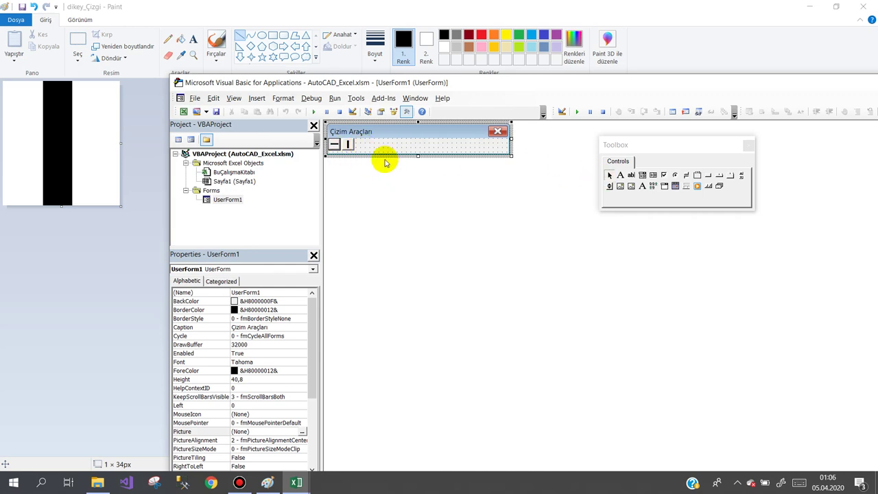
pyautogui.click(348, 145)
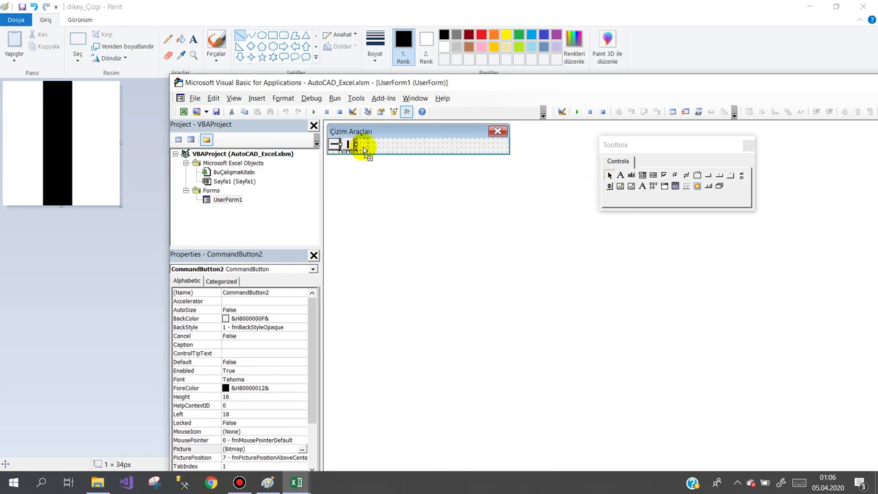
pyautogui.click(389, 147)
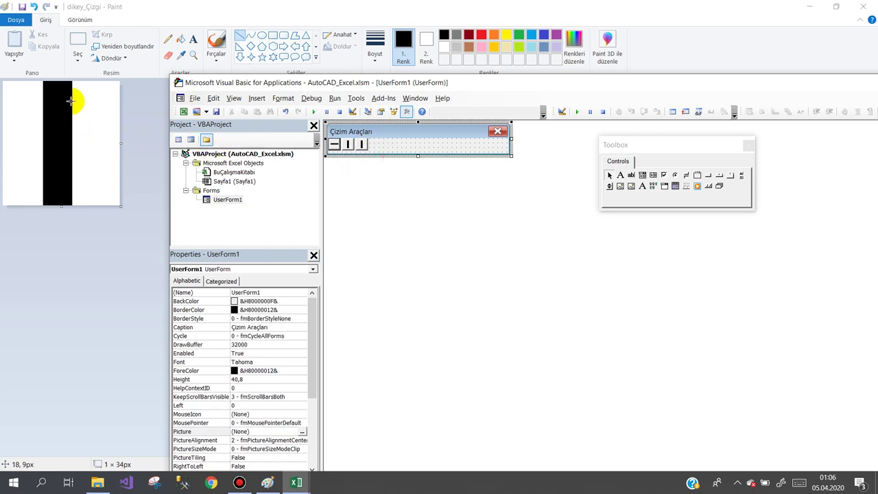
# Erase the vertical black bar and draw a short straight line down the left edge
pyautogui.click(168, 55)
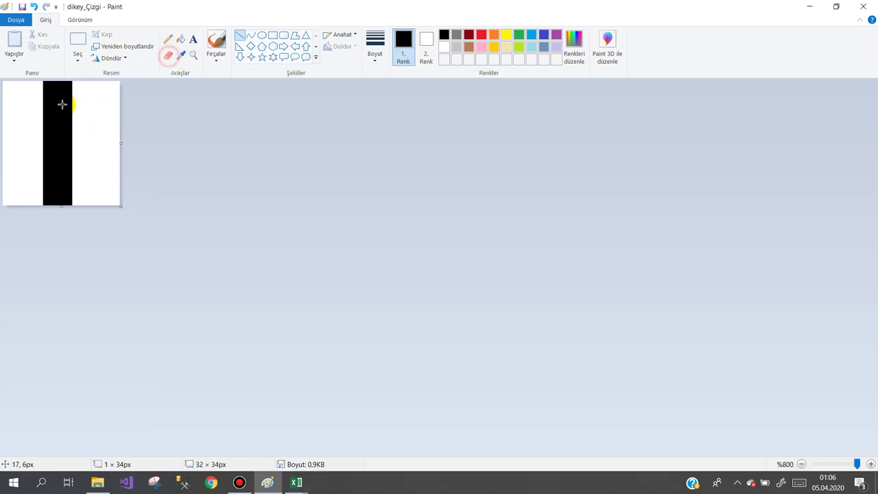
pyautogui.click(168, 55)
pyautogui.moveTo(76, 92); pyautogui.dragTo(64, 194)
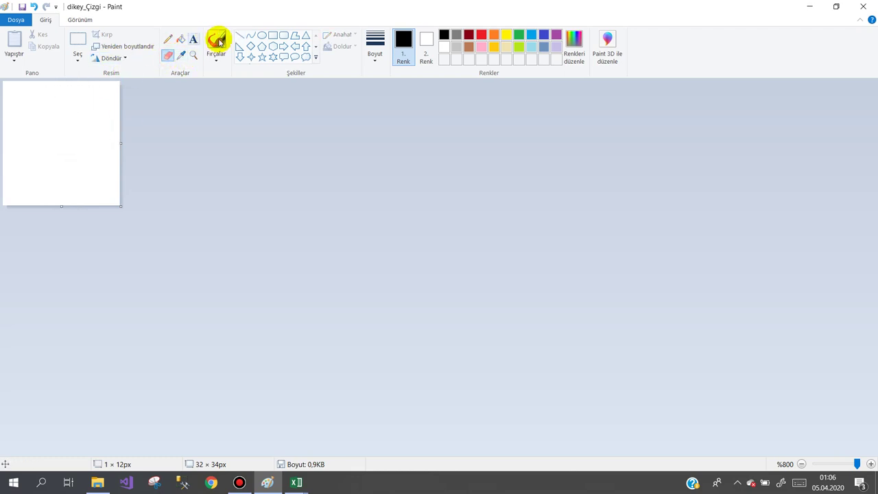
pyautogui.click(240, 35)
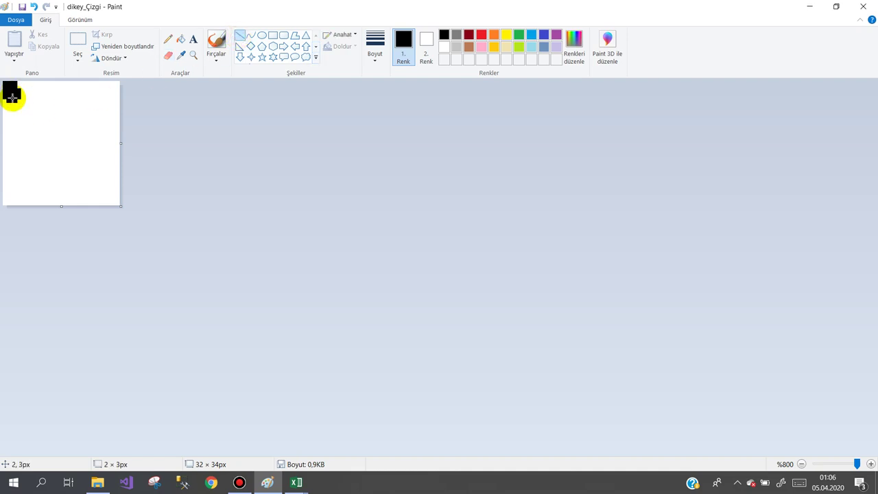
pyautogui.moveTo(13, 97); pyautogui.dragTo(12, 130)
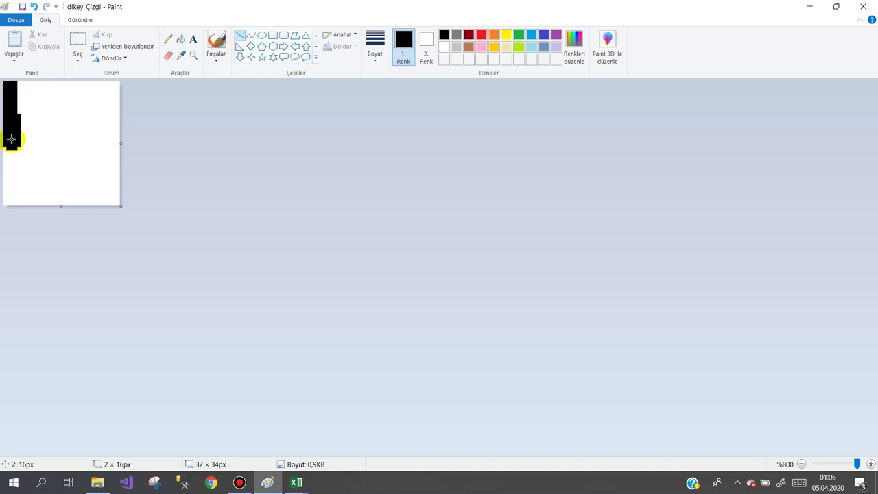
pyautogui.moveTo(12, 139); pyautogui.dragTo(14, 93)
# Draw a thick line down the left edge to the bottom, then one along the bottom edge
pyautogui.click(168, 58)
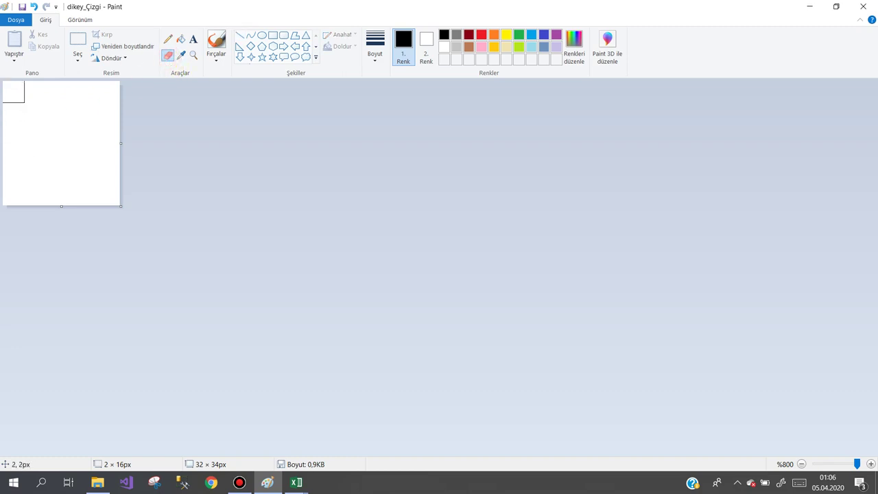
pyautogui.click(240, 35)
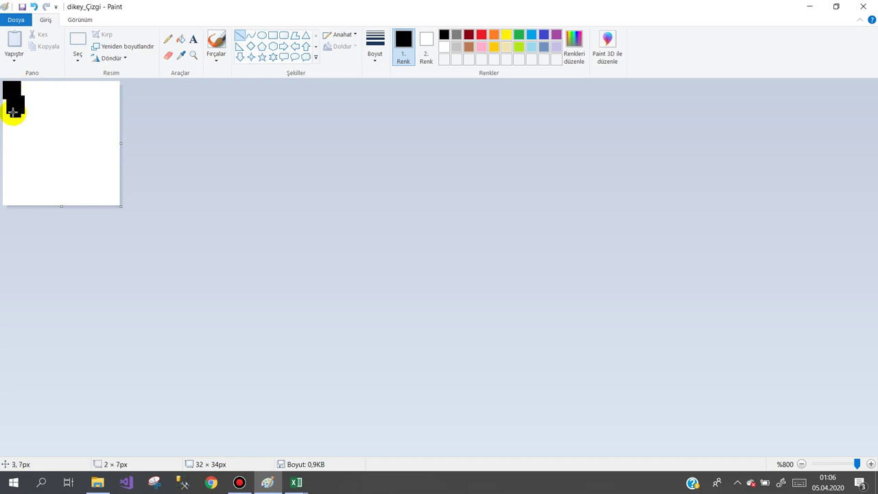
pyautogui.moveTo(13, 112); pyautogui.dragTo(11, 190)
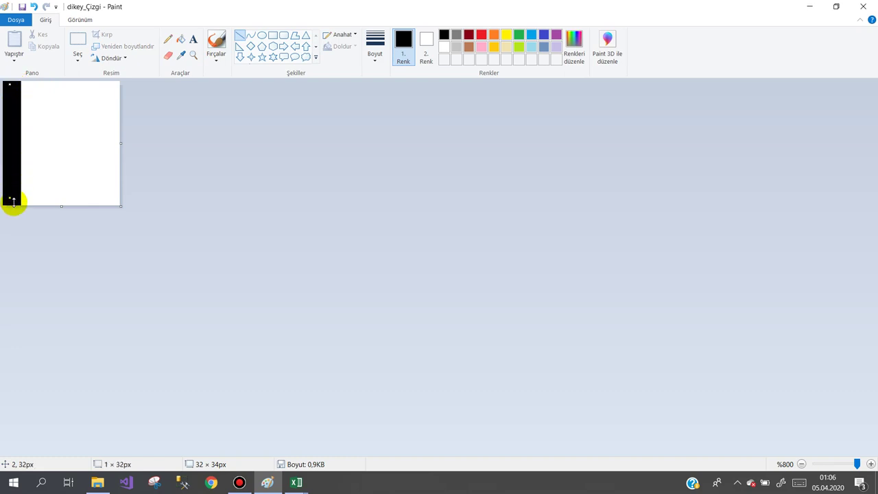
pyautogui.click(239, 34)
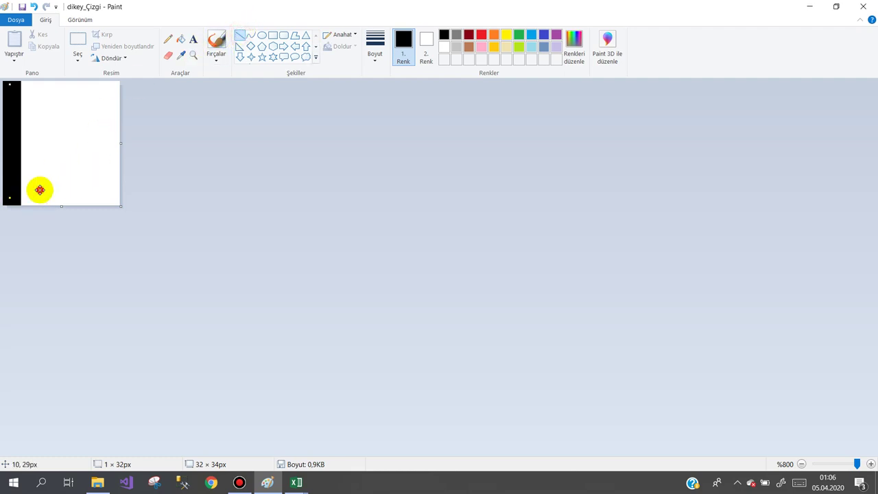
pyautogui.click(37, 192)
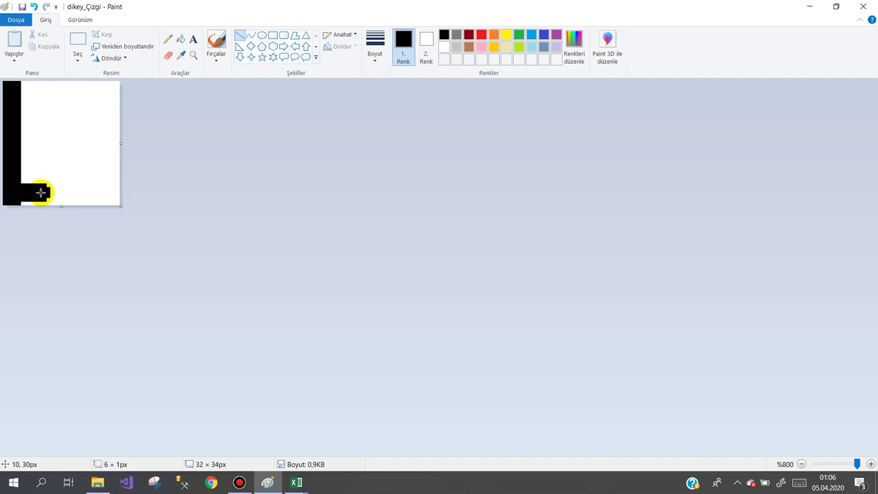
pyautogui.moveTo(40, 192); pyautogui.dragTo(40, 192)
pyautogui.hotkey('ctrl', 'z')
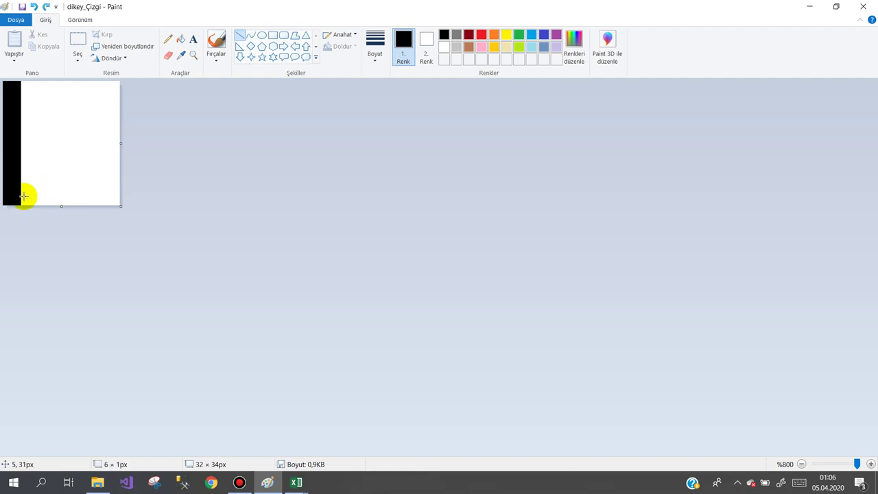
pyautogui.moveTo(26, 195); pyautogui.dragTo(111, 195)
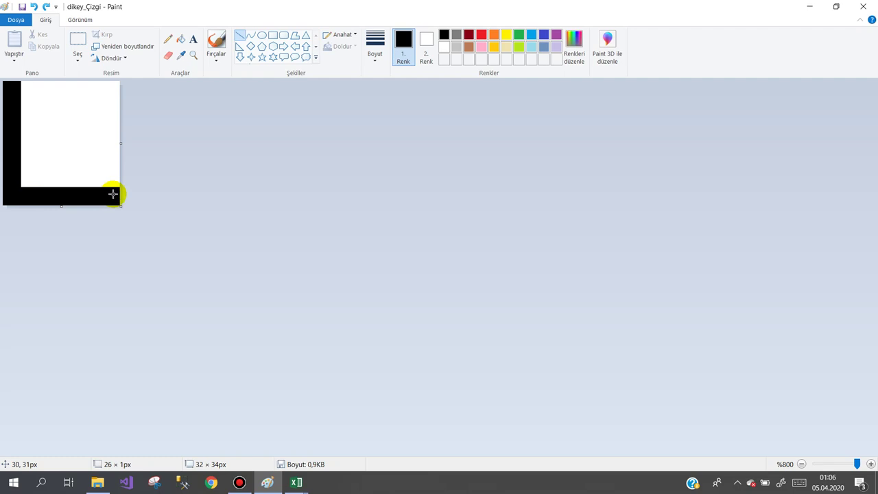
# Save the drawing as L_Çizgi in the ico folder by removing 'dikey' from the name
pyautogui.click(24, 19)
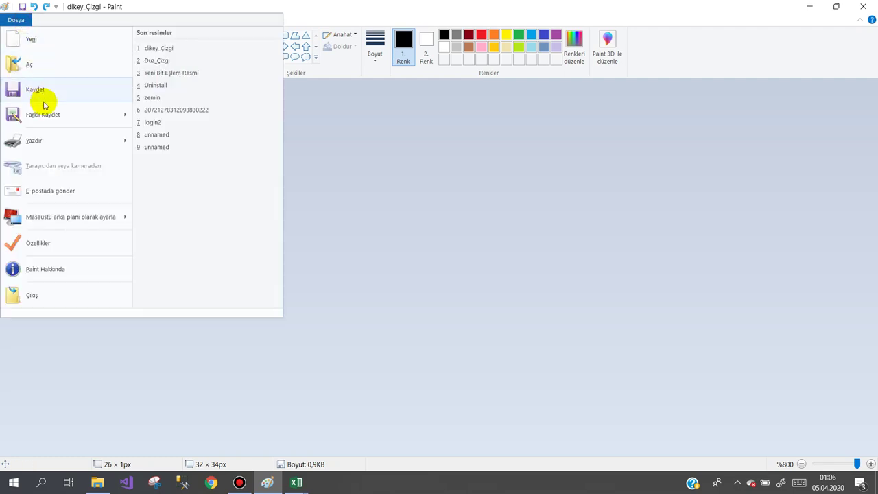
pyautogui.click(43, 112)
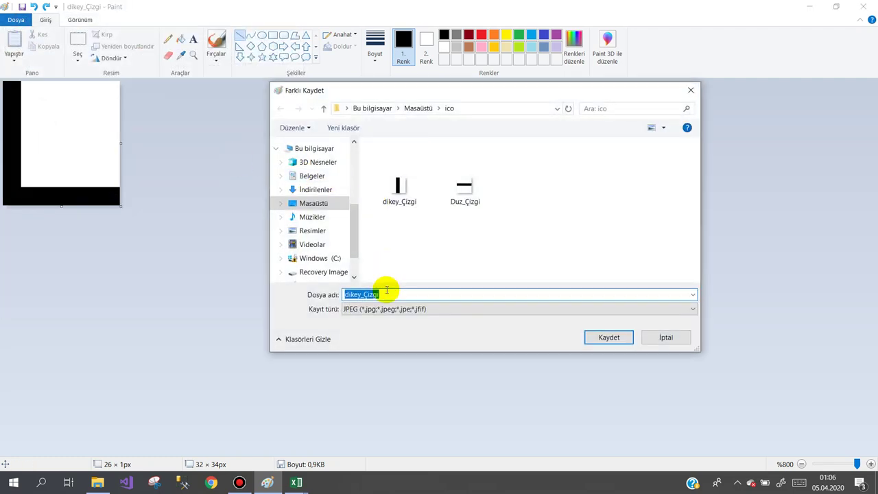
pyautogui.moveTo(358, 298); pyautogui.dragTo(323, 295)
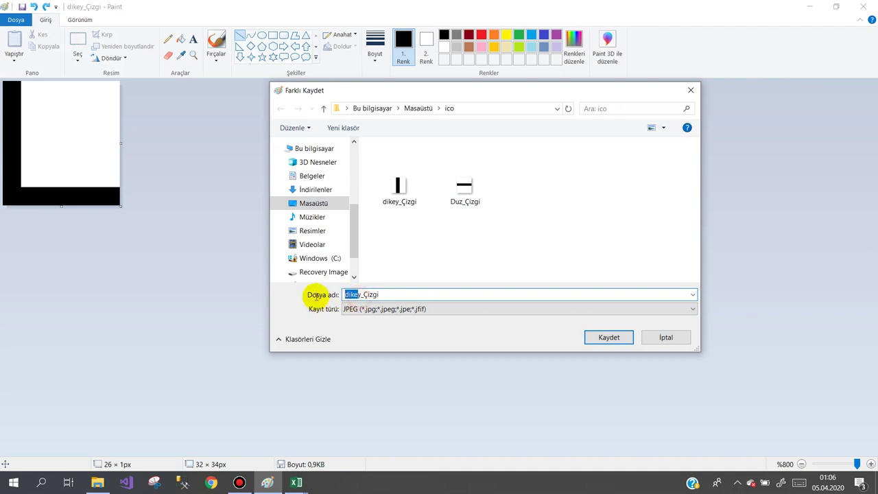
pyautogui.press('BackSpace')
pyautogui.write('L')
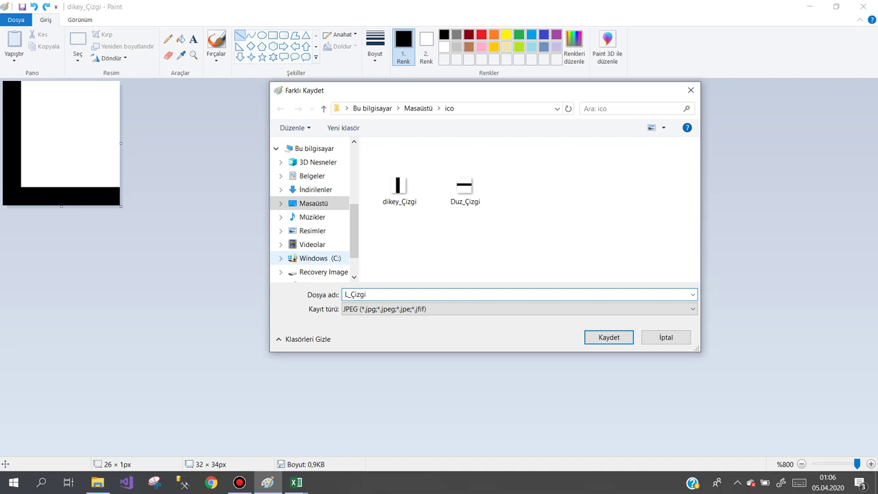
pyautogui.press('Return')
# Load the L_Çizgi image as CommandButton3's Picture
pyautogui.moveTo(296, 480)
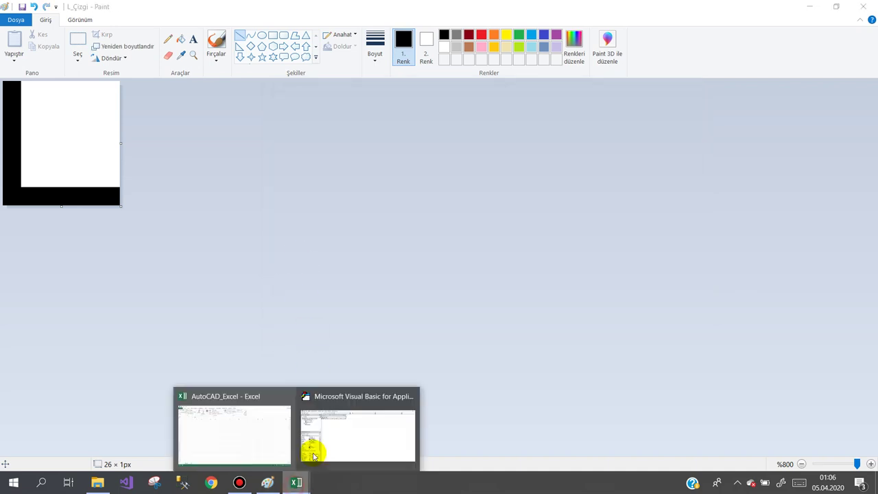
pyautogui.click(314, 455)
pyautogui.click(361, 143)
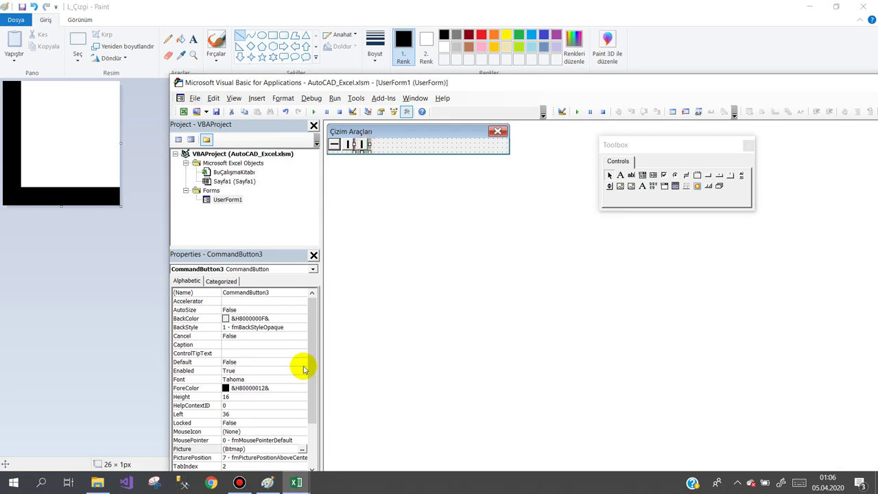
pyautogui.click(302, 449)
pyautogui.click(426, 201)
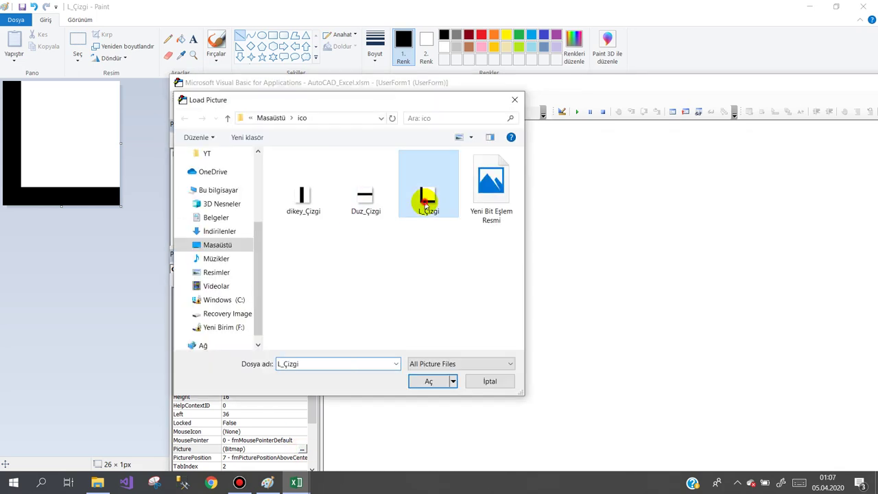
pyautogui.doubleClick(426, 201)
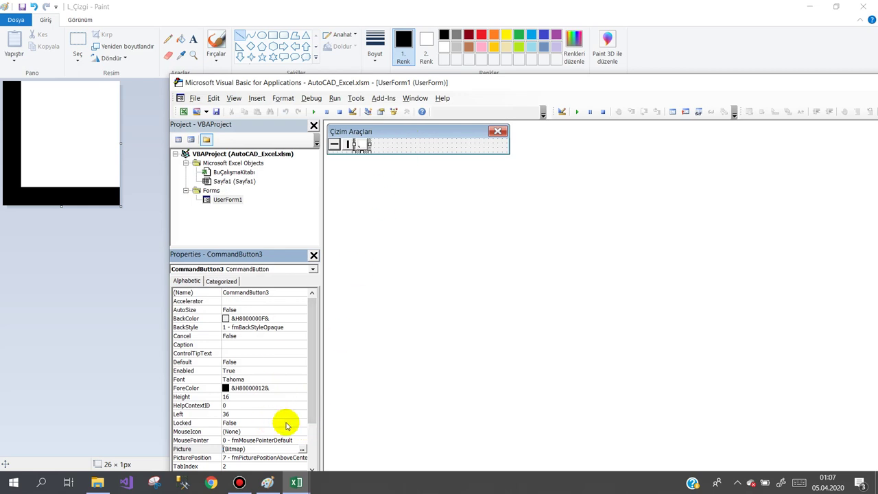
# Set CommandButton3's PicturePosition to 4 - fmPicturePositionRightCenter
pyautogui.scroll(-3, 312, 439)
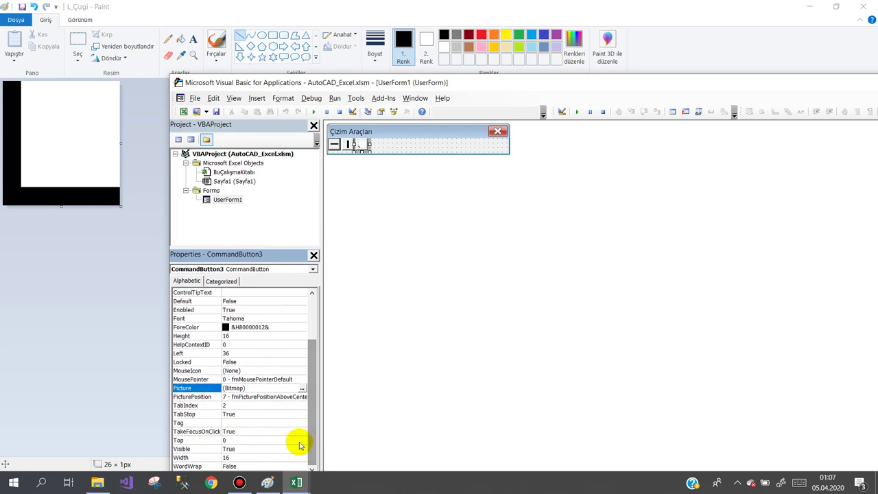
pyautogui.click(300, 400)
pyautogui.click(302, 398)
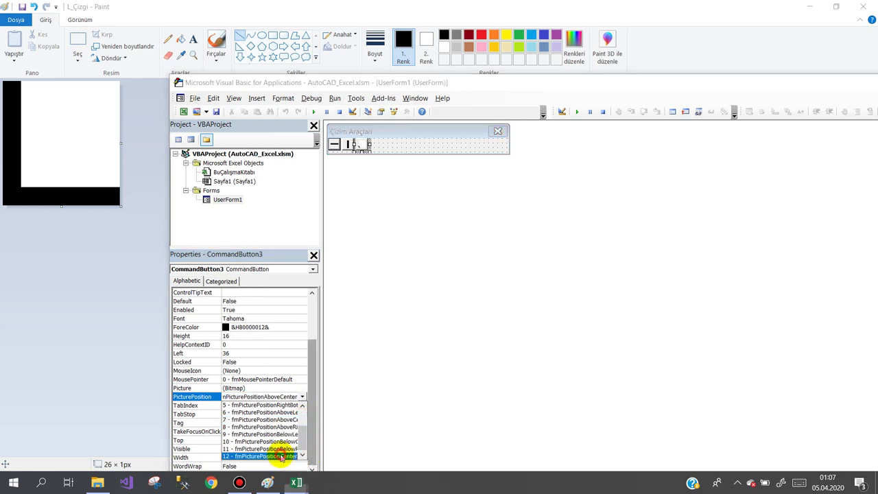
pyautogui.click(281, 457)
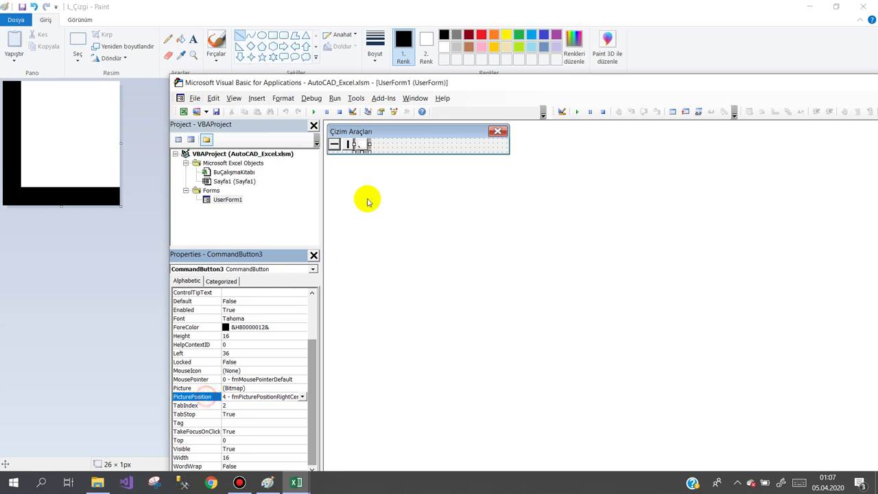
pyautogui.click(415, 140)
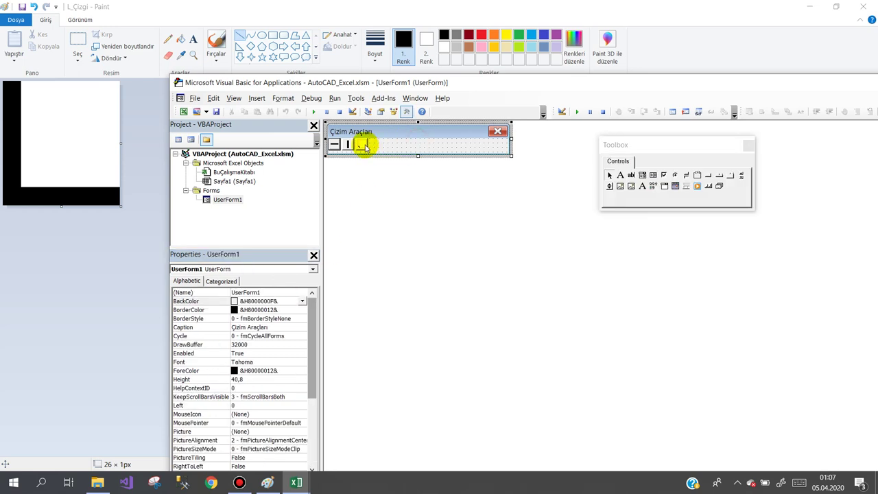
pyautogui.click(365, 147)
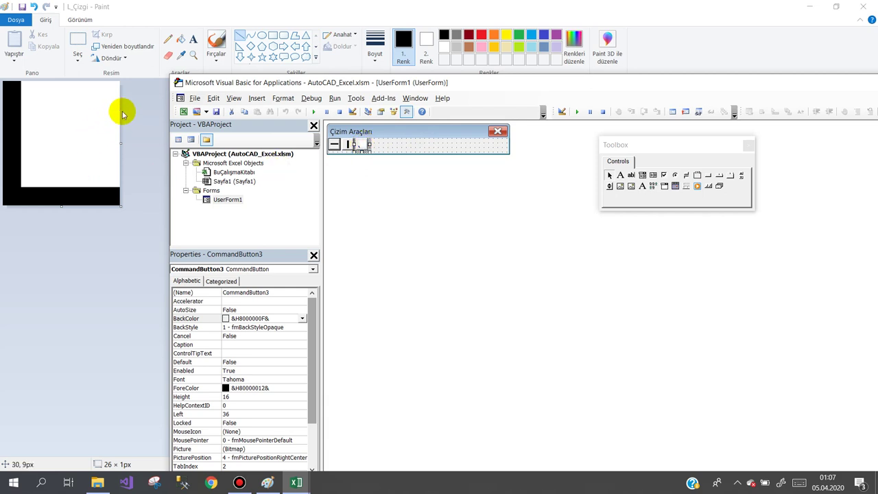
pyautogui.click(162, 6)
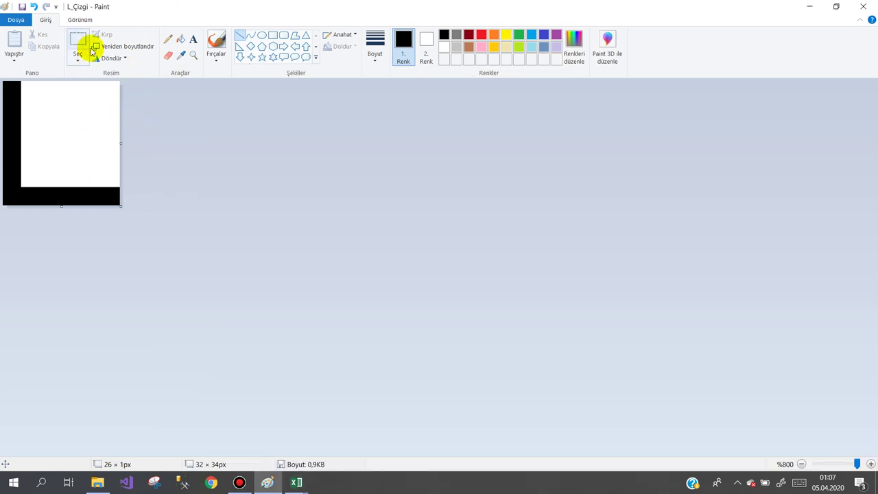
# Erase the old L, redraw a thicker L with a long bottom bar, and save L_Çizgi
pyautogui.click(169, 55)
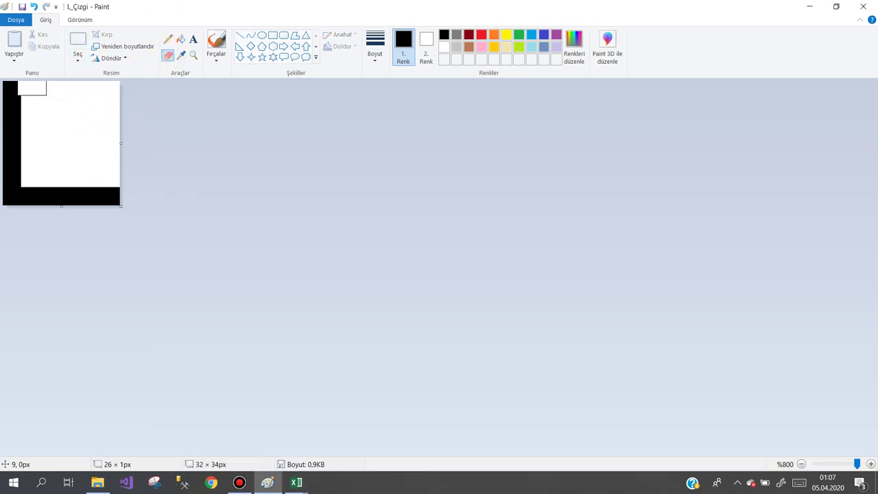
pyautogui.moveTo(24, 92); pyautogui.dragTo(110, 195)
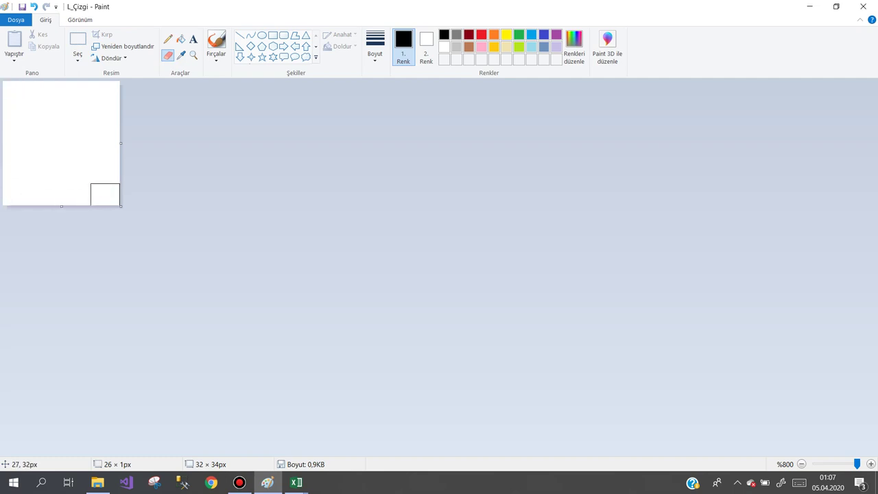
pyautogui.click(239, 35)
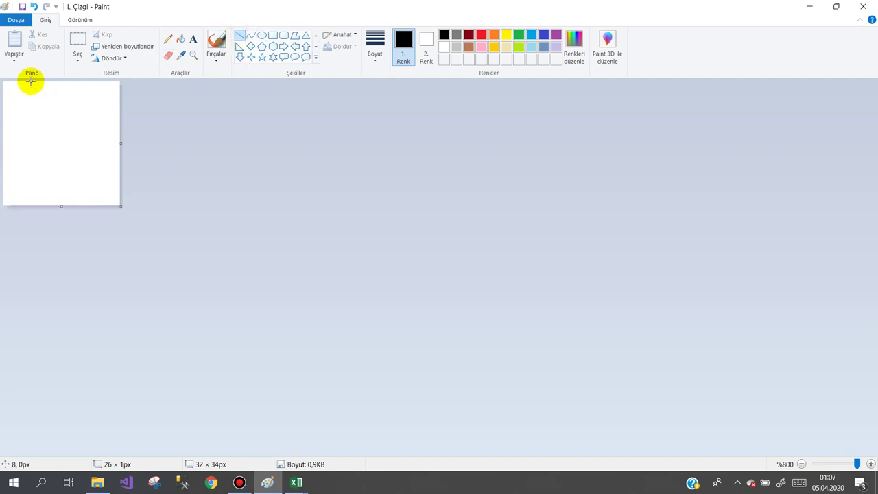
pyautogui.moveTo(27, 133); pyautogui.dragTo(25, 158)
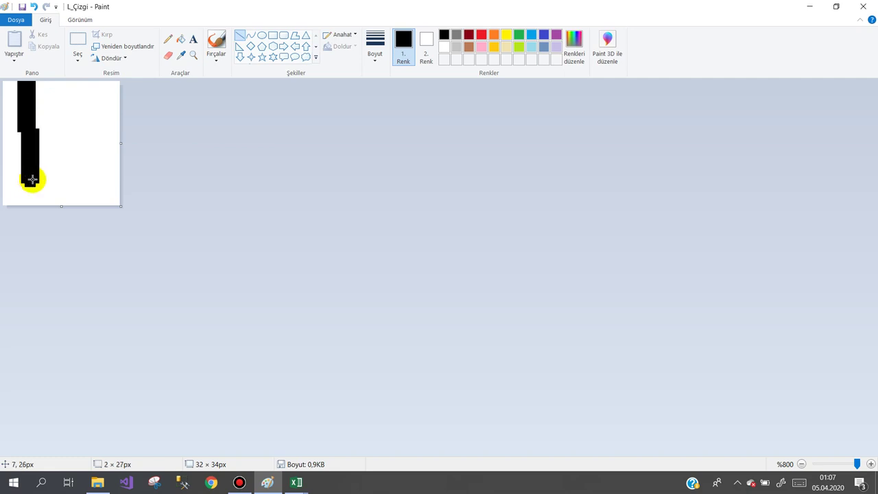
pyautogui.moveTo(24, 178); pyautogui.dragTo(26, 181)
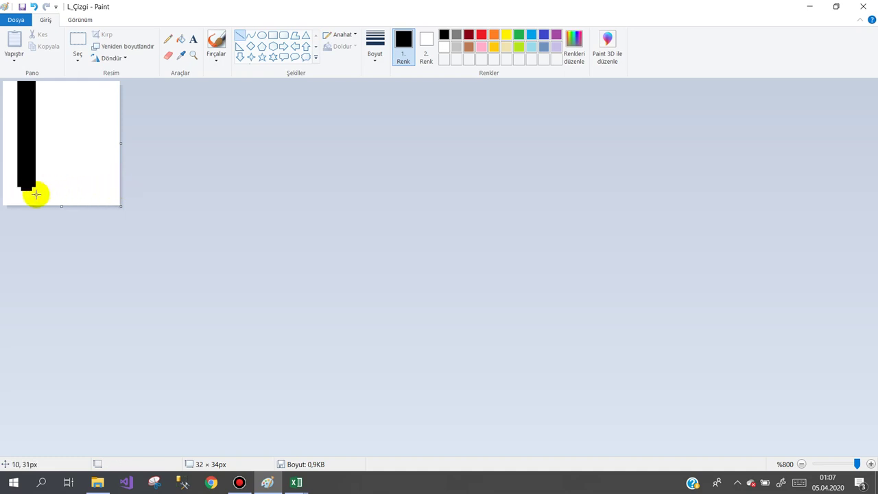
pyautogui.moveTo(24, 185); pyautogui.dragTo(108, 185)
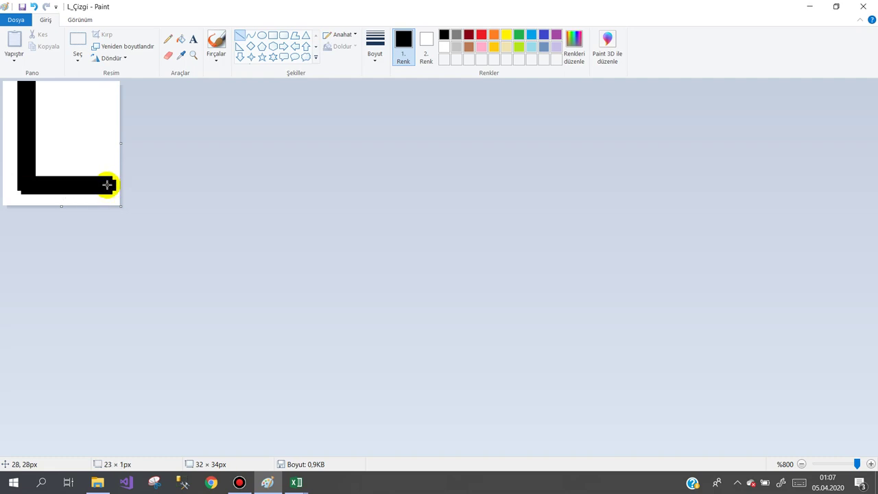
pyautogui.click(22, 7)
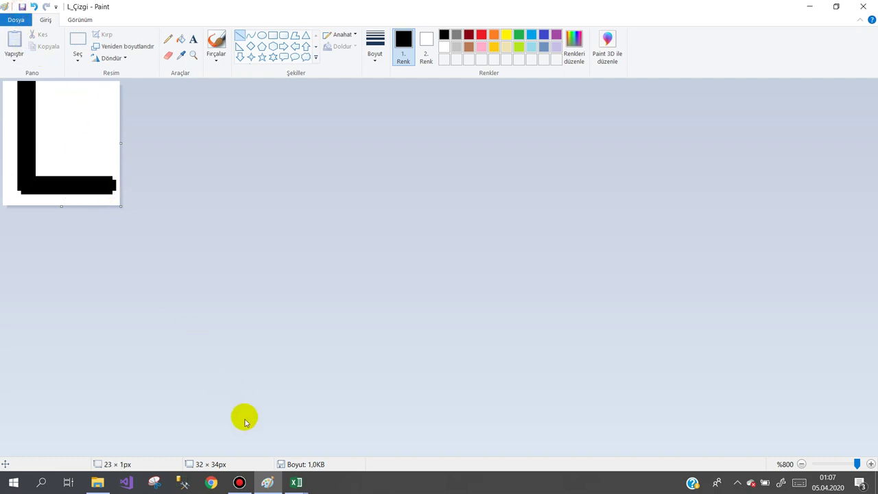
# Set CommandButton3's PicturePosition to 7 - fmPicturePositionAboveCenter and reload L_Çizgi as its Picture
pyautogui.moveTo(294, 485)
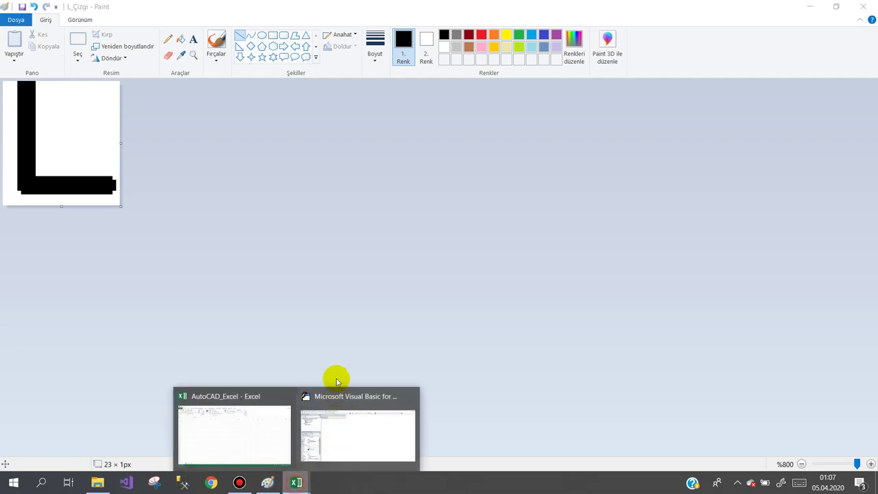
pyautogui.click(337, 412)
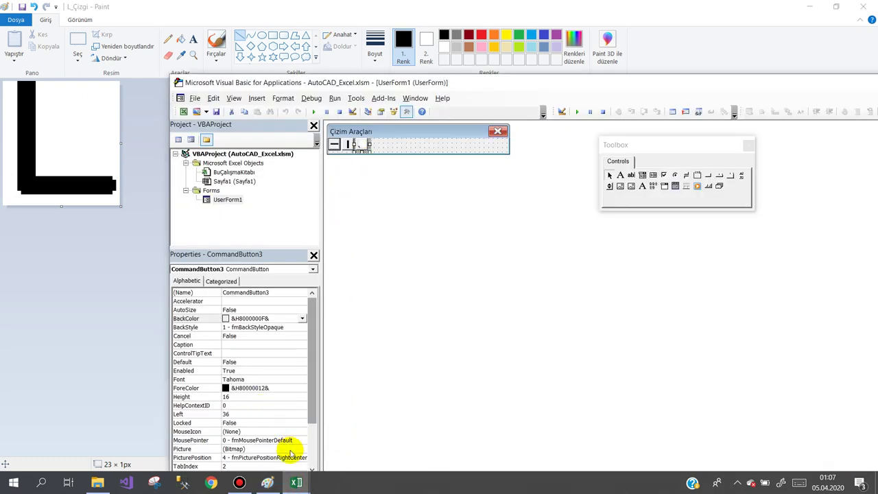
pyautogui.click(315, 409)
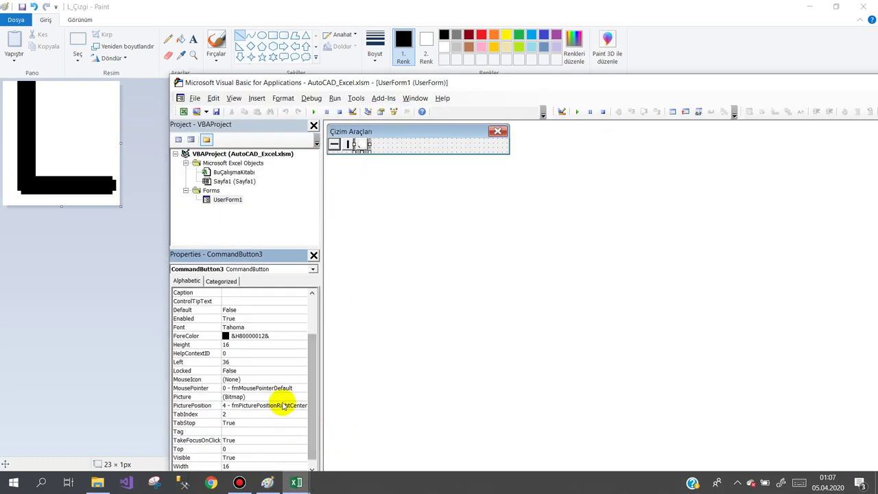
pyautogui.click(295, 406)
pyautogui.click(304, 405)
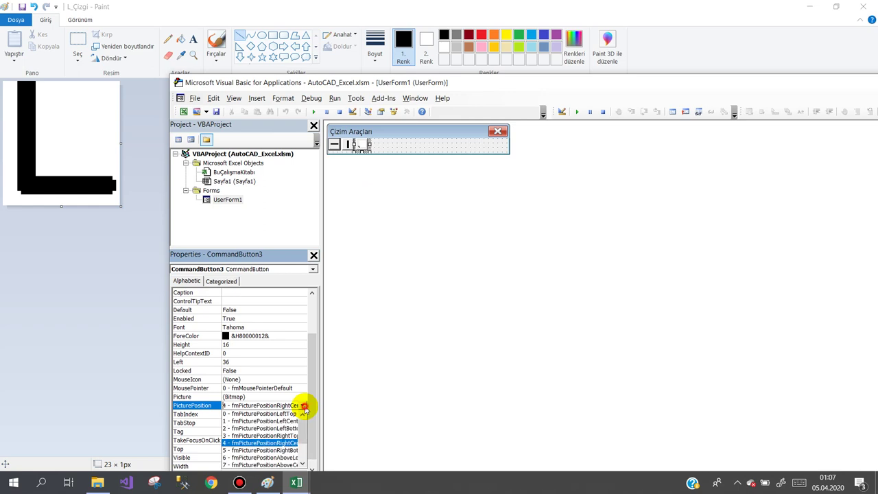
pyautogui.click(249, 466)
pyautogui.click(281, 397)
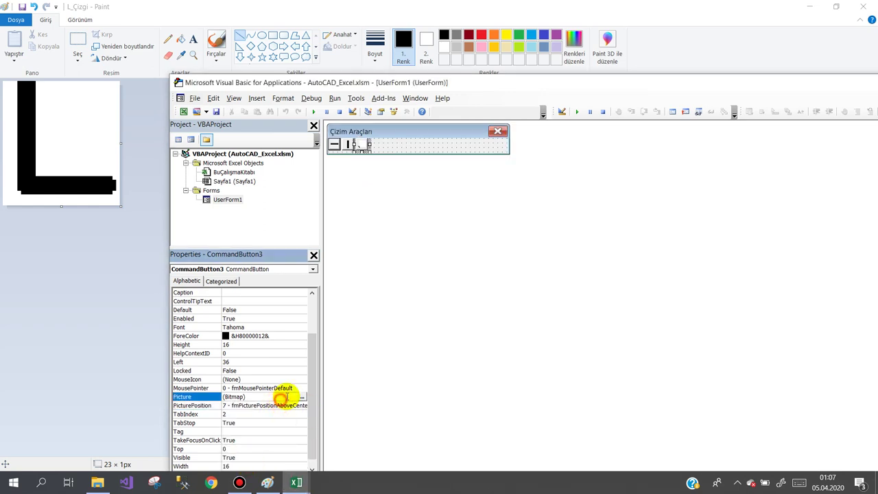
pyautogui.click(303, 397)
pyautogui.doubleClick(428, 189)
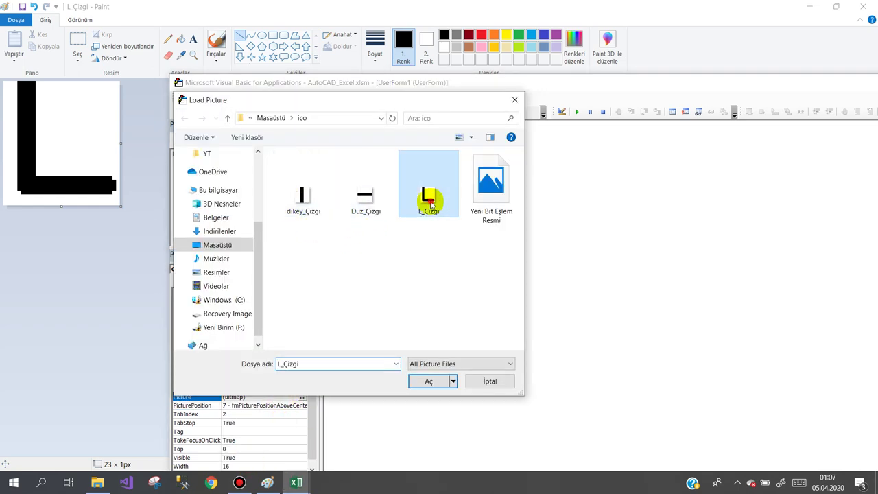
pyautogui.click(410, 147)
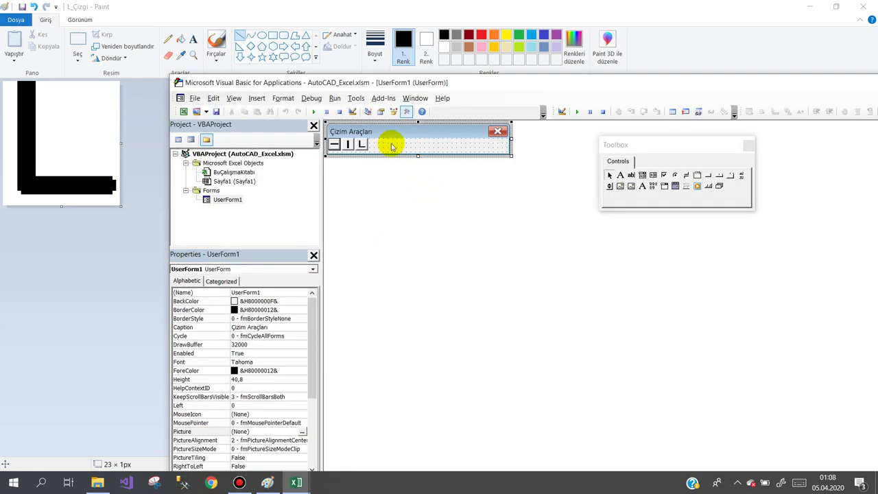
# Ctrl+drag the L button to the right to create a copy, CommandButton4
pyautogui.click(361, 144)
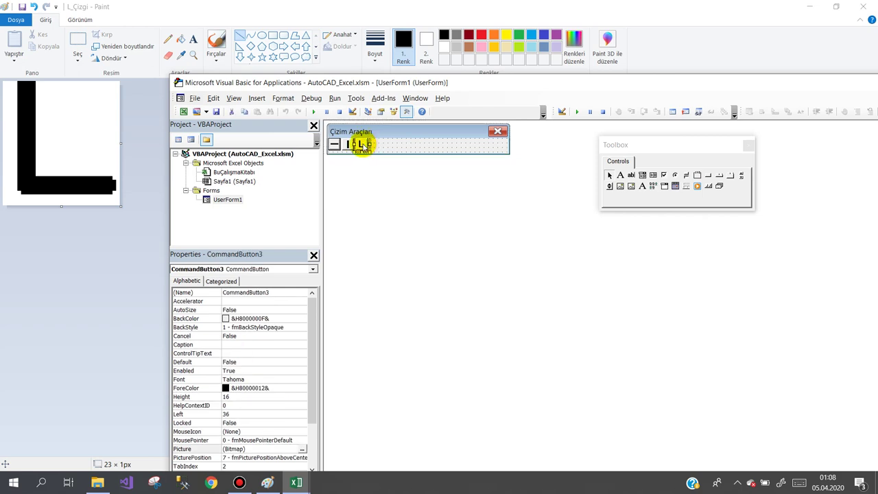
pyautogui.moveTo(361, 144); pyautogui.dragTo(381, 148)
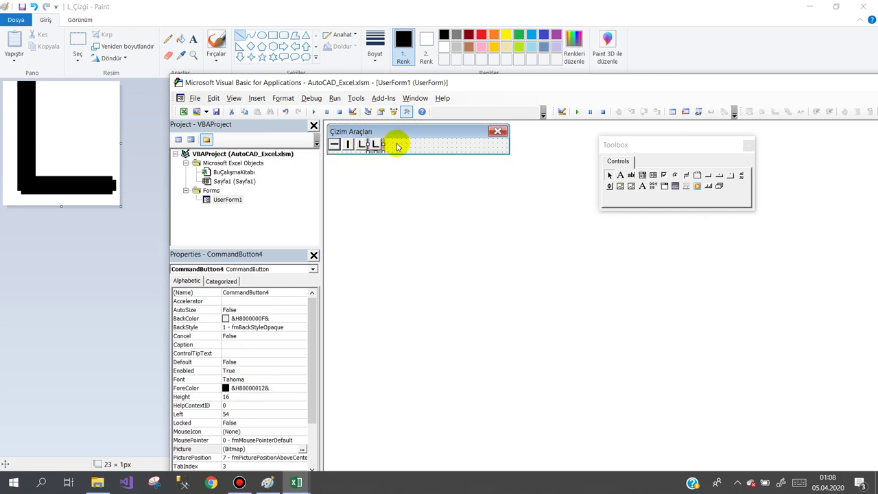
pyautogui.click(404, 146)
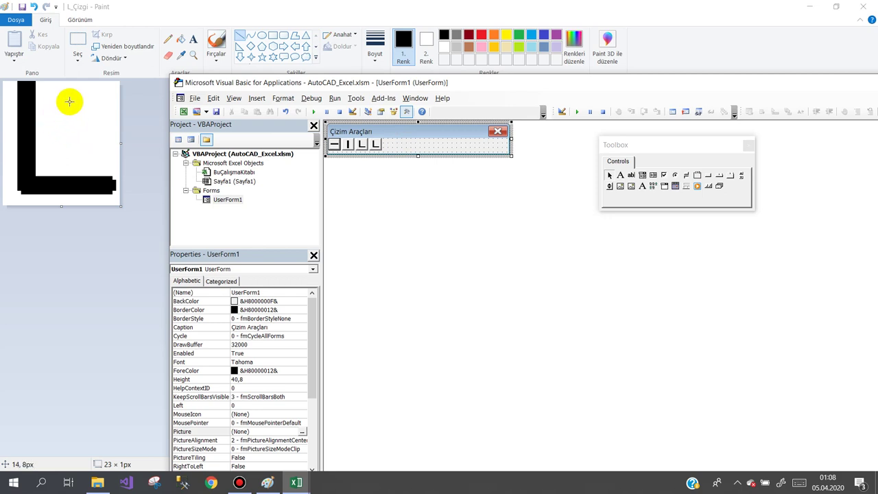
# Replace the L with a ┐ corner: a thick bar across the top and down the right side
pyautogui.click(170, 55)
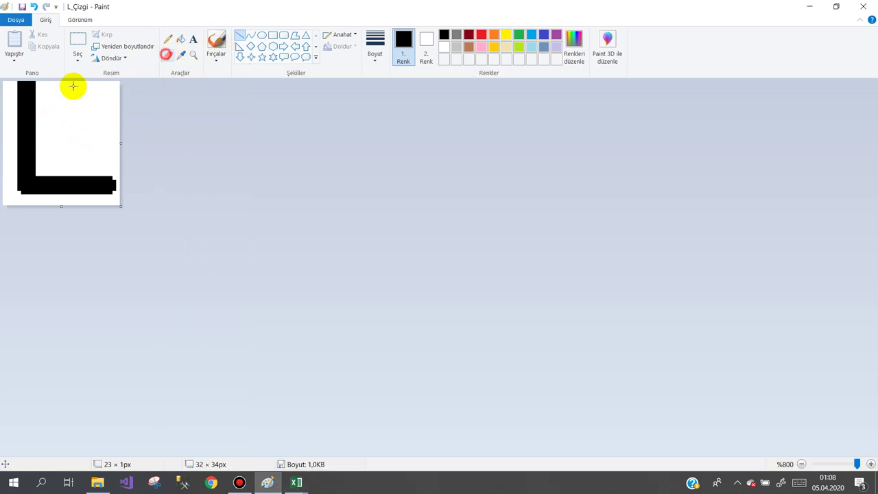
pyautogui.click(168, 55)
pyautogui.moveTo(32, 95); pyautogui.dragTo(127, 177)
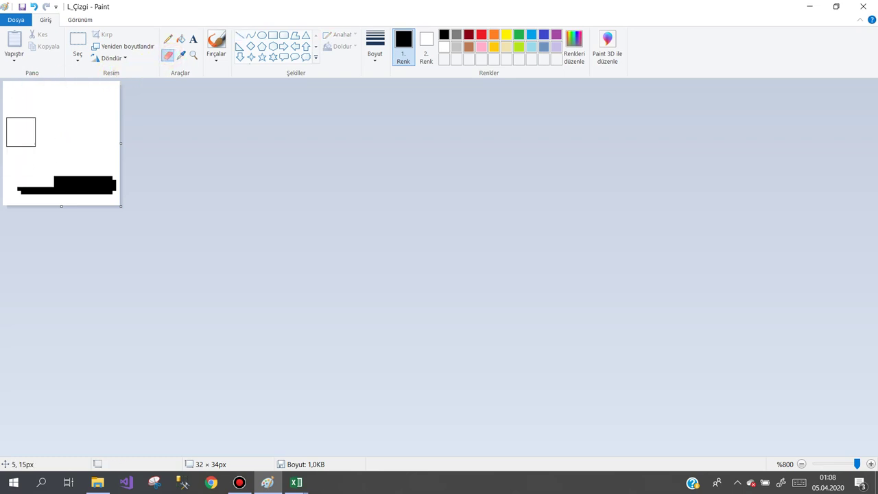
pyautogui.click(240, 35)
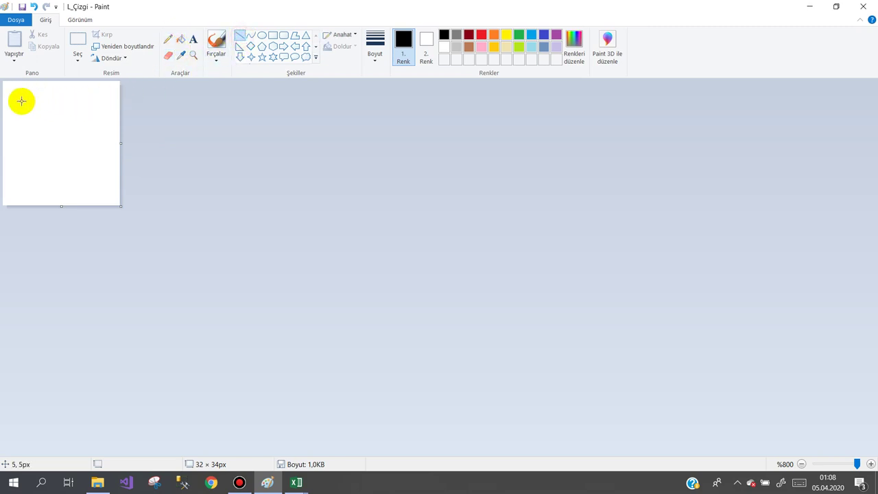
pyautogui.moveTo(16, 101); pyautogui.dragTo(103, 101)
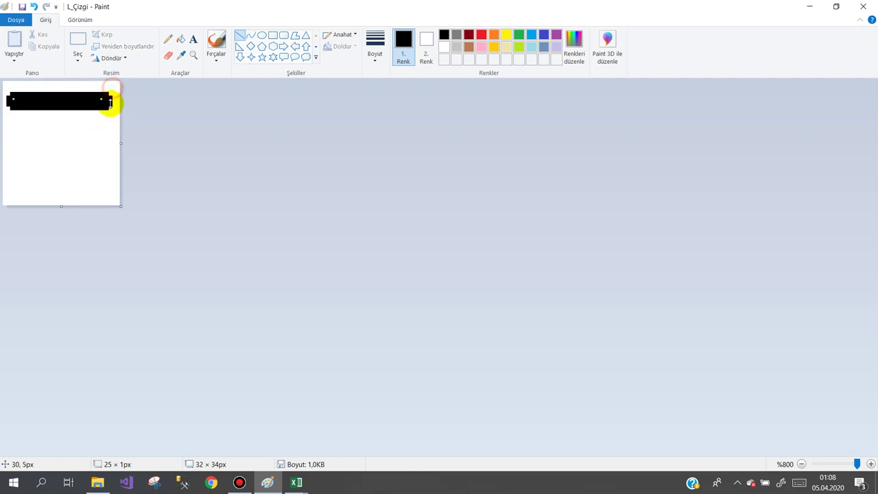
pyautogui.click(89, 140)
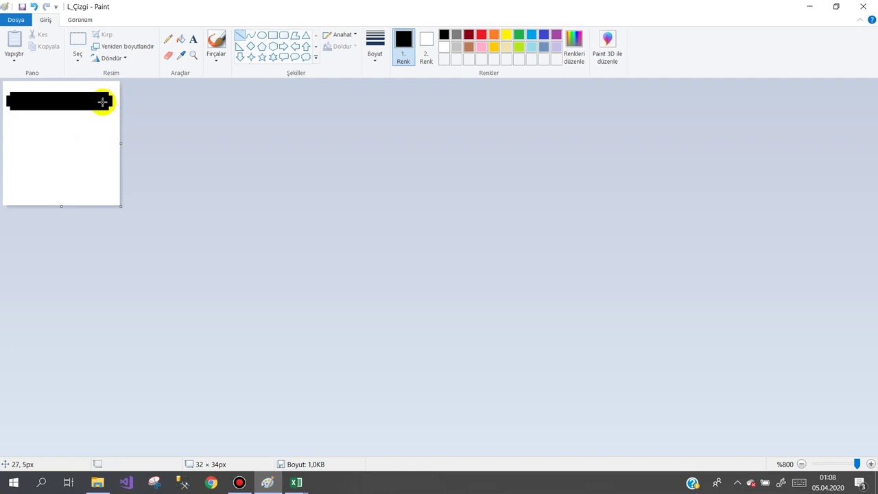
pyautogui.moveTo(103, 109); pyautogui.dragTo(103, 164)
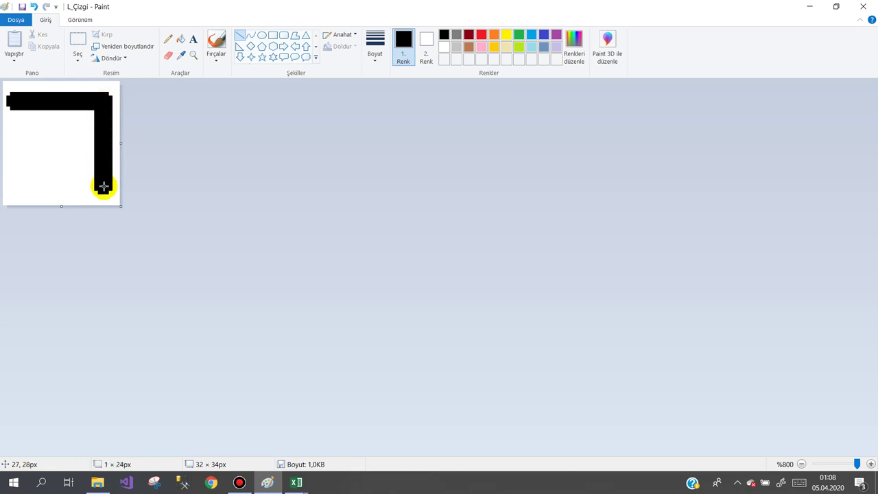
# Save the corner image as aa_Çizgi in the ico folder
pyautogui.click(16, 19)
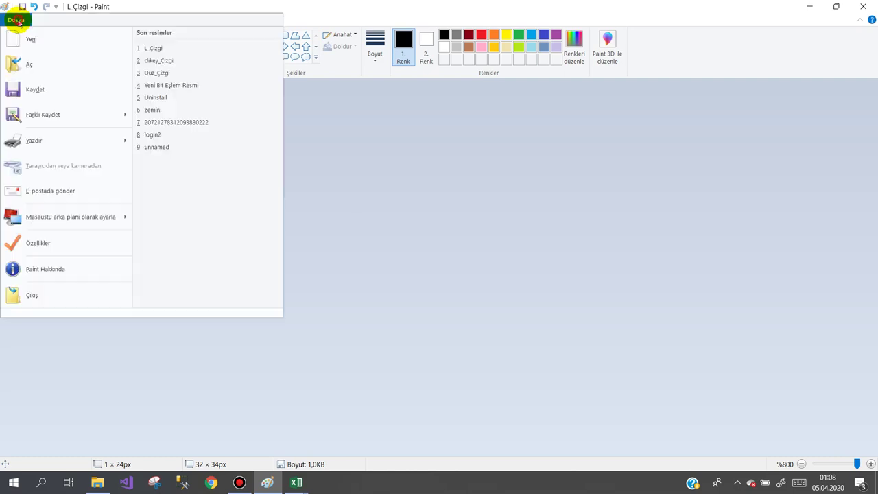
pyautogui.click(41, 114)
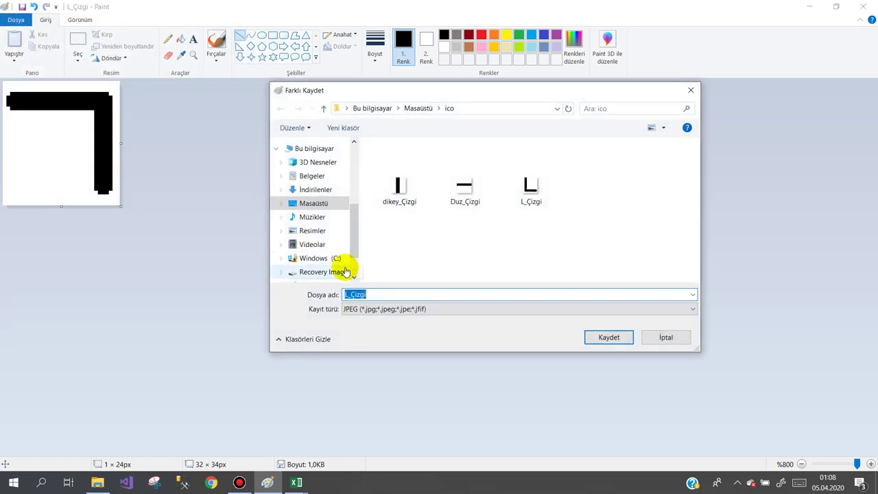
pyautogui.moveTo(347, 294); pyautogui.dragTo(328, 300)
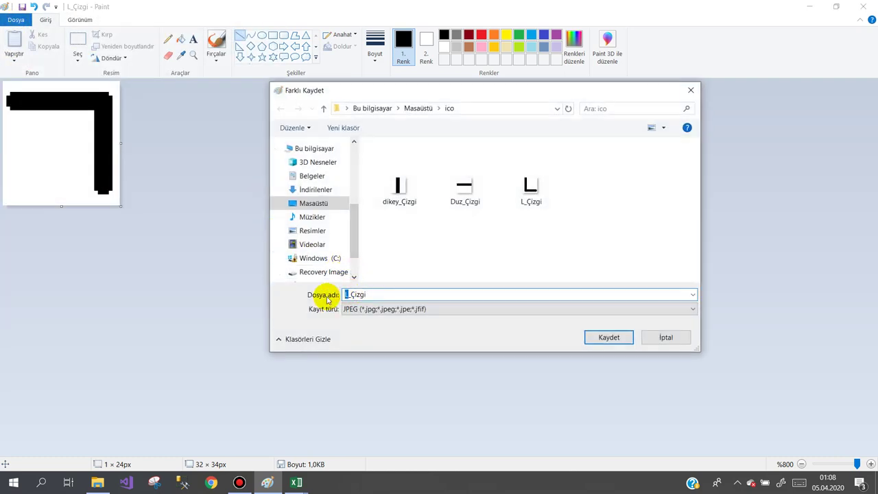
pyautogui.write('aa')
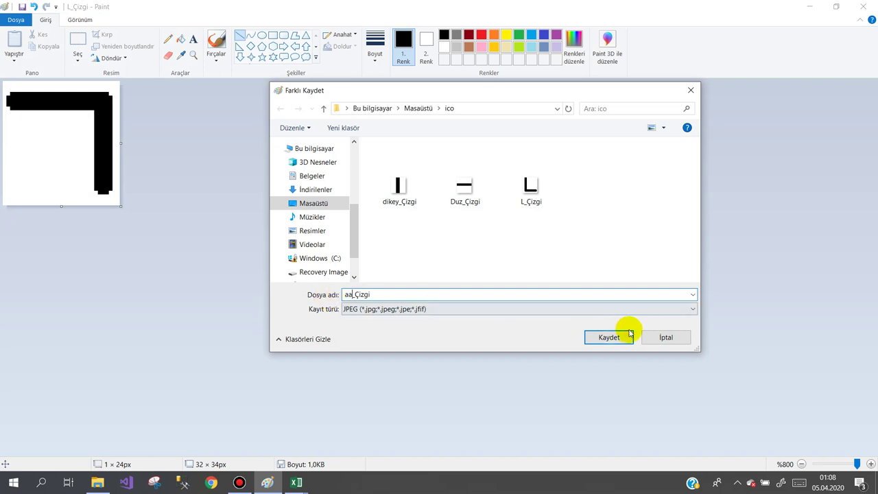
pyautogui.click(610, 336)
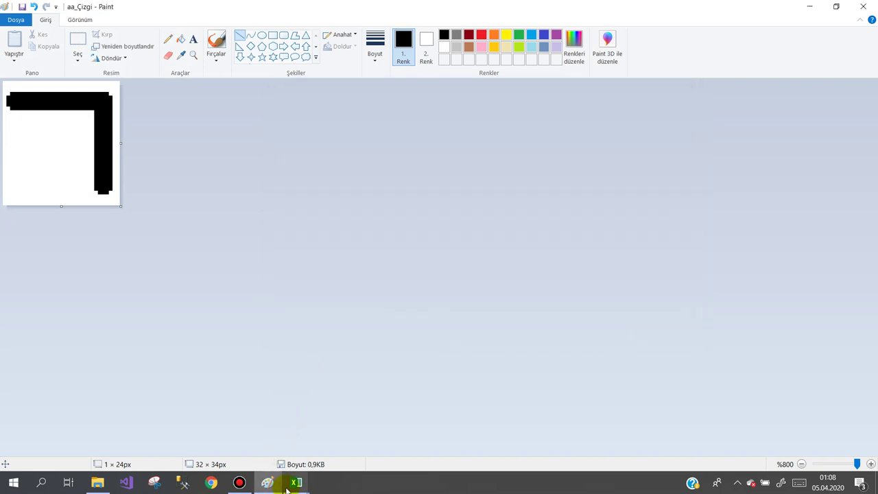
# Load the aa_Çizgi corner image as CommandButton4's Picture
pyautogui.moveTo(296, 483)
pyautogui.click(355, 436)
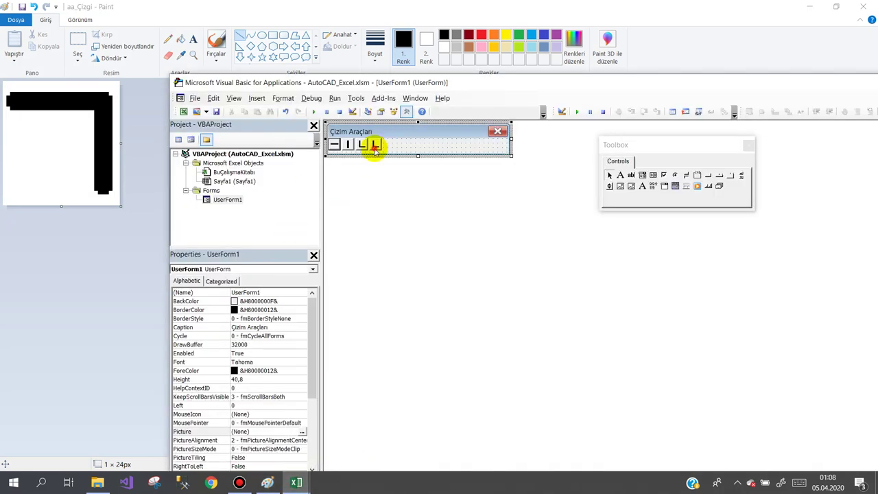
pyautogui.click(374, 144)
pyautogui.click(301, 448)
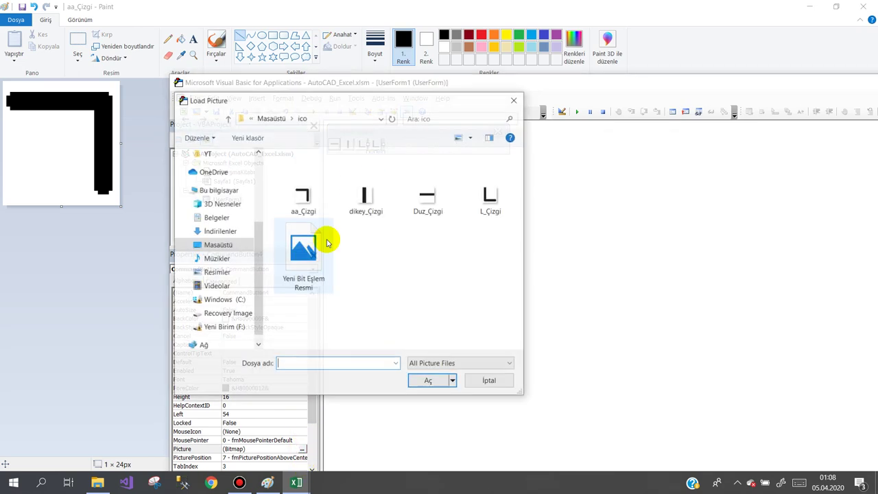
pyautogui.doubleClick(305, 200)
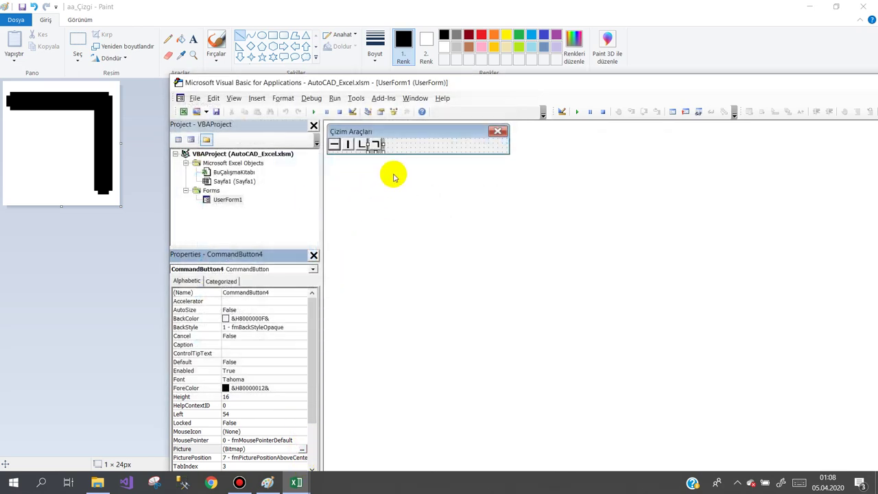
pyautogui.click(430, 143)
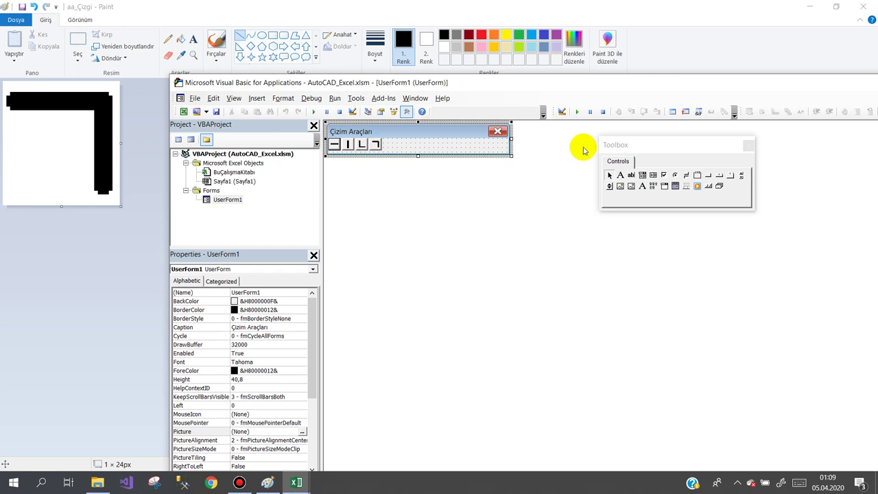
pyautogui.click(377, 144)
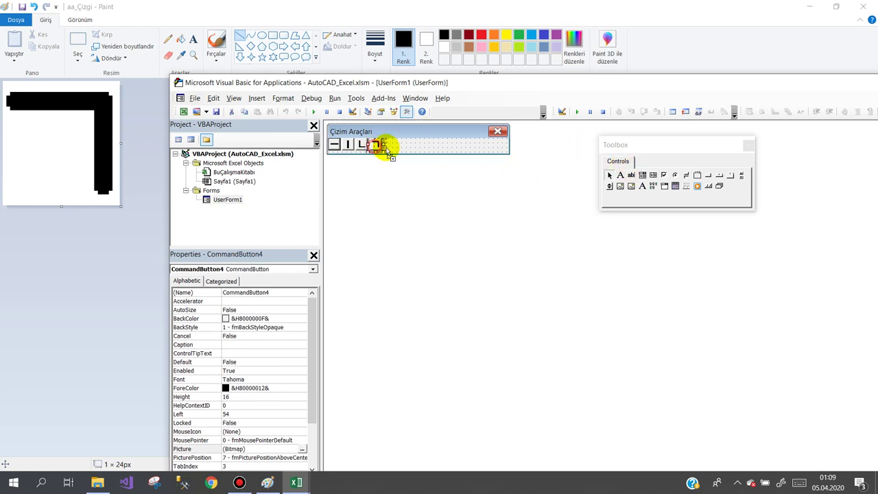
pyautogui.click(413, 149)
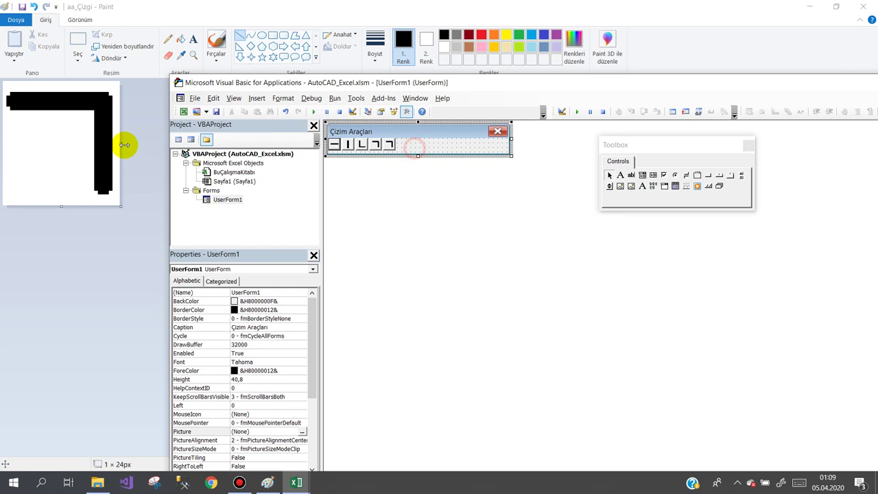
# Erase the old marks and draw a thick black square frame with the Rectangle shape
pyautogui.click(13, 104)
pyautogui.moveTo(13, 124); pyautogui.dragTo(16, 175)
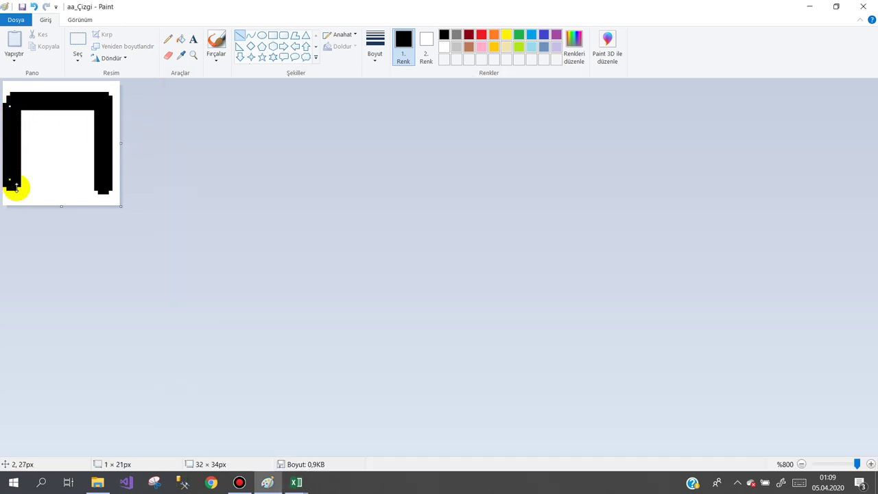
pyautogui.moveTo(96, 187); pyautogui.dragTo(10, 187)
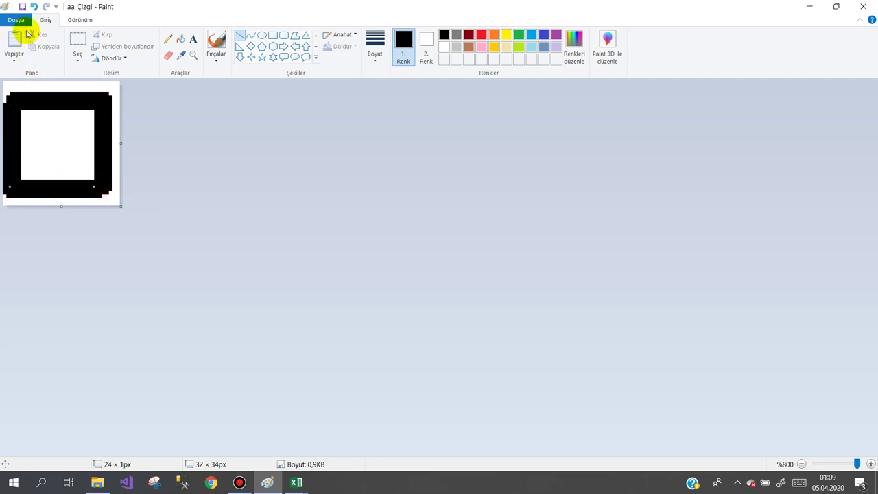
pyautogui.click(166, 59)
pyautogui.moveTo(101, 93); pyautogui.dragTo(68, 190)
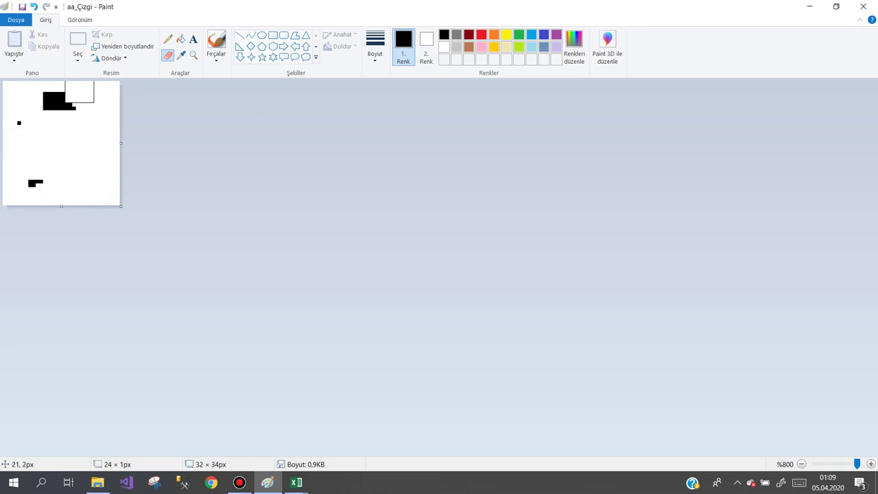
pyautogui.moveTo(69, 191); pyautogui.dragTo(54, 176)
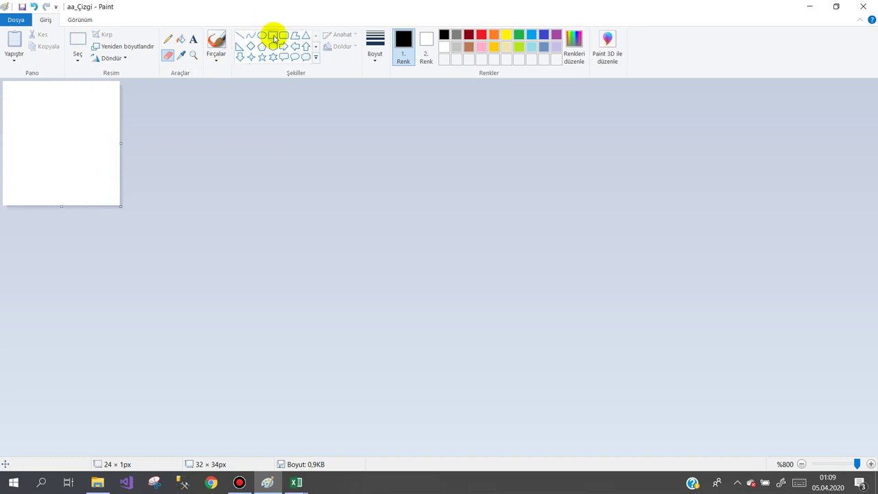
pyautogui.click(273, 35)
pyautogui.moveTo(16, 97); pyautogui.dragTo(104, 188)
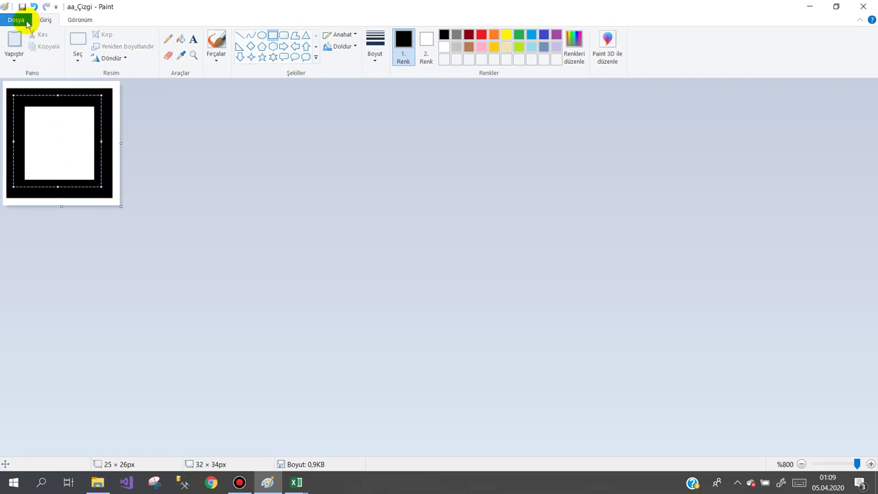
# Save the drawing in the ico folder as kkk_Çizgi
pyautogui.click(26, 21)
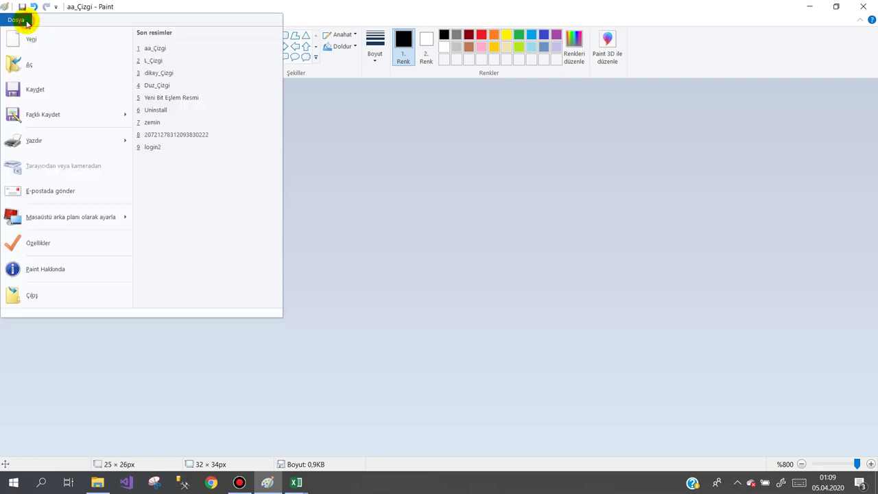
pyautogui.click(51, 117)
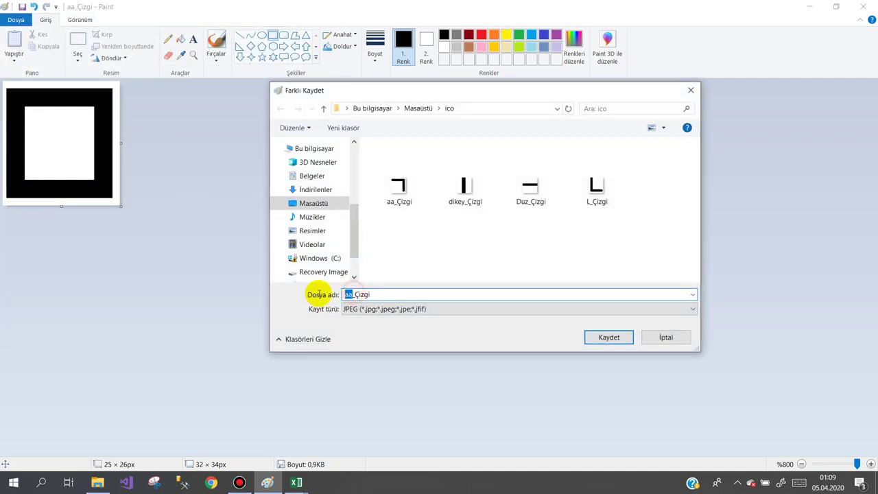
pyautogui.write('kkk')
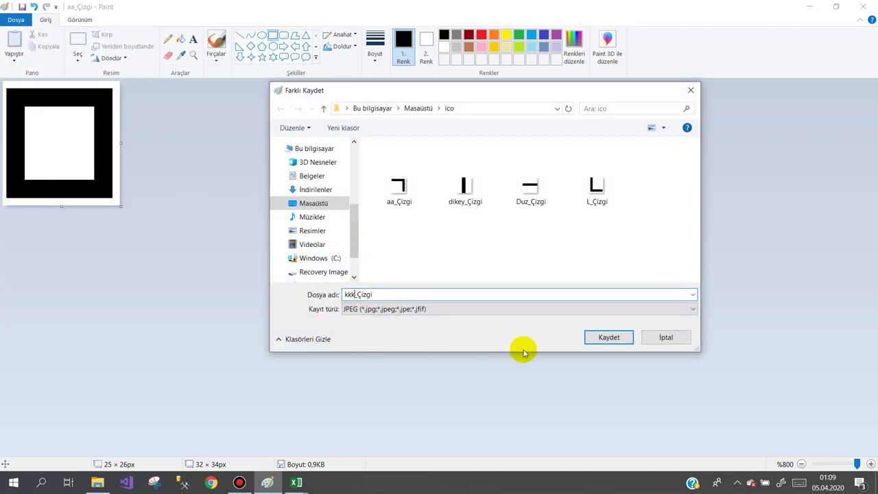
pyautogui.click(595, 337)
# Load the kkk_Çizgi image into CommandButton5's Picture property
pyautogui.moveTo(296, 483)
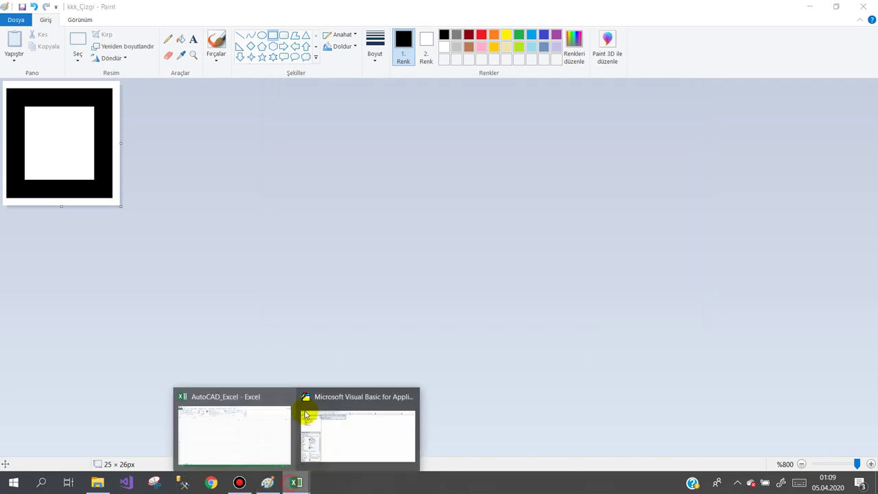
pyautogui.click(337, 427)
pyautogui.click(389, 144)
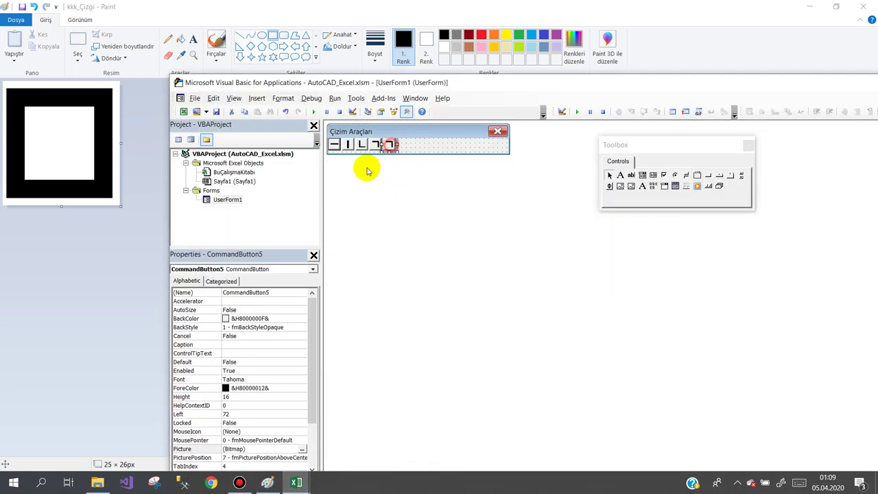
pyautogui.click(302, 449)
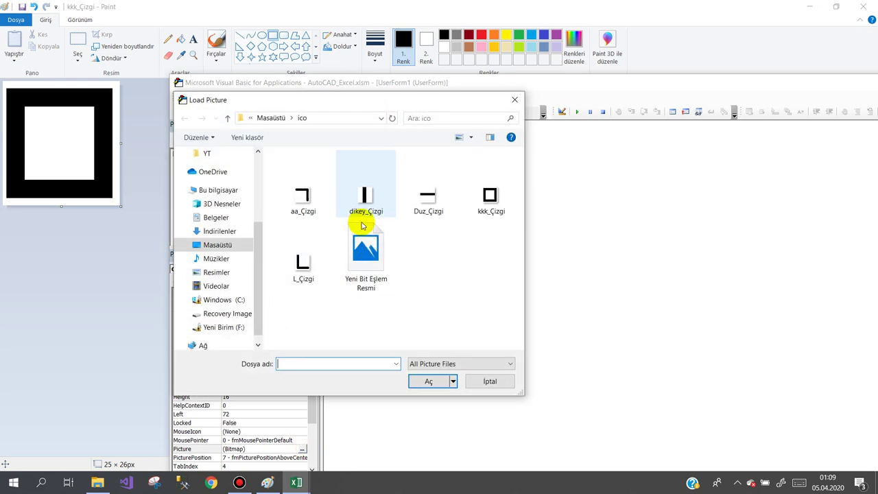
pyautogui.doubleClick(490, 199)
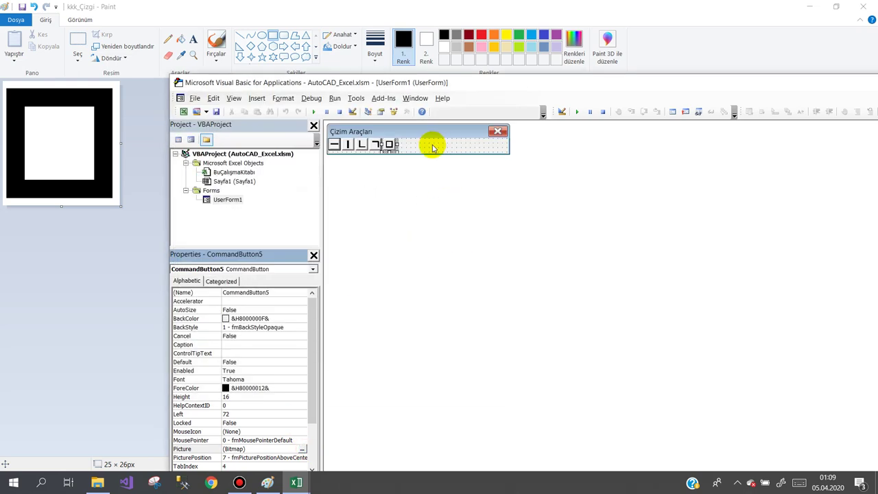
# Ctrl-drag a copy of the fifth button to its right as CommandButton6
pyautogui.click(432, 148)
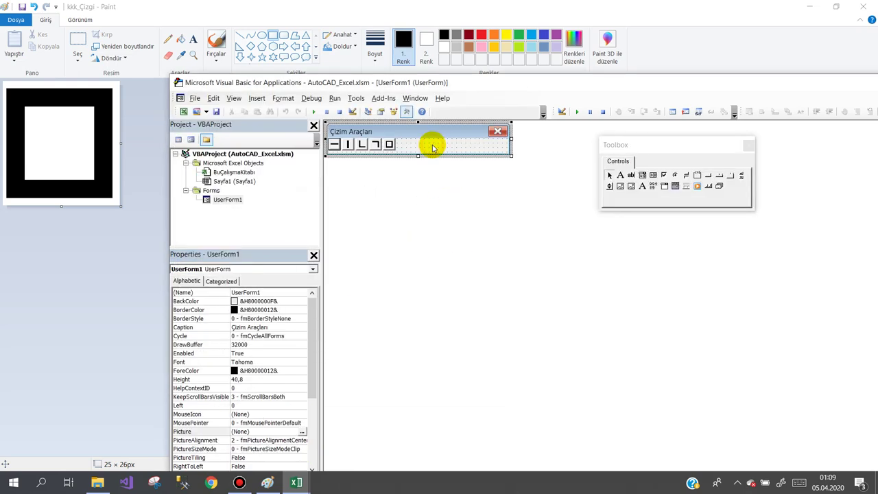
pyautogui.click(389, 146)
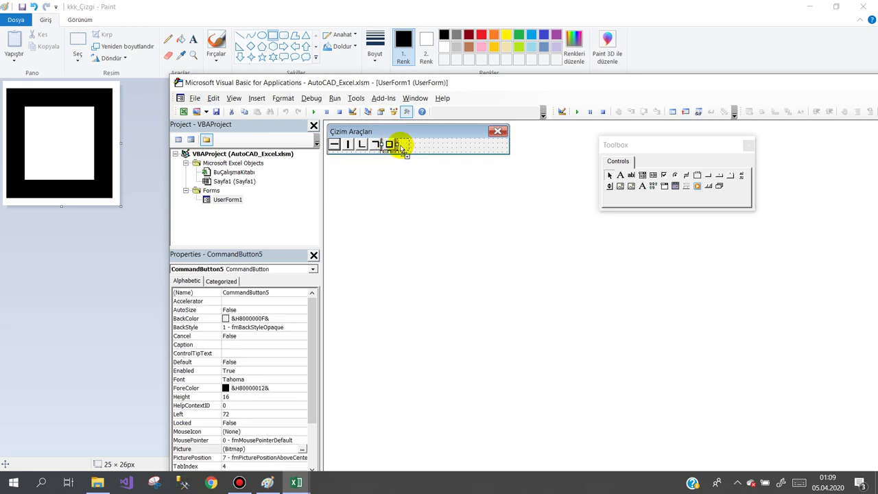
pyautogui.keyDown('ctrl'); pyautogui.moveTo(402, 147); pyautogui.dragTo(414, 149); pyautogui.keyUp('ctrl')
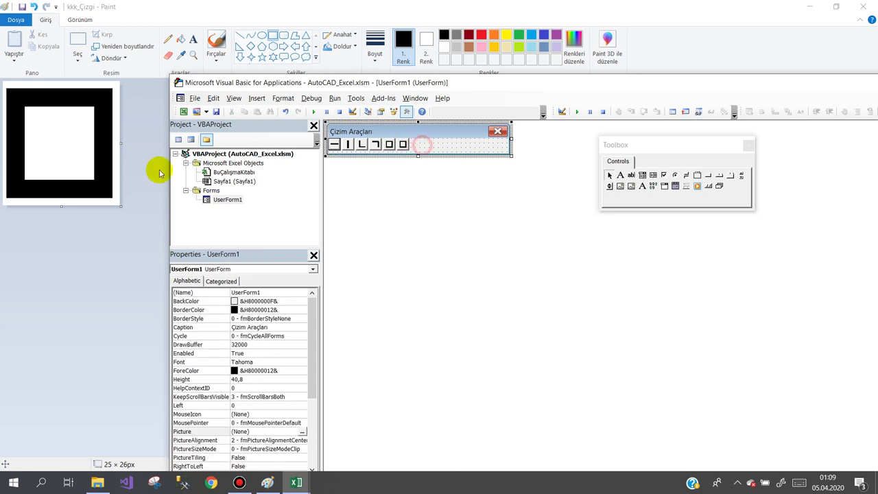
pyautogui.click(146, 77)
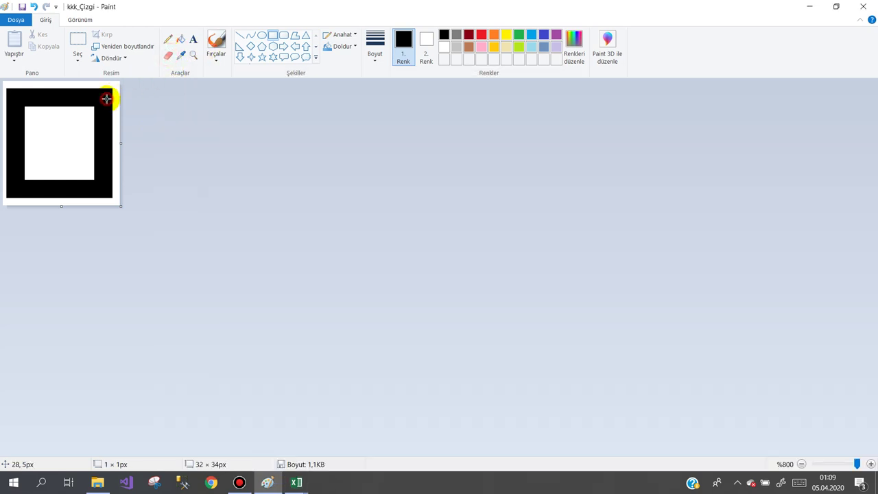
# Replace the frame with a thick diagonal line from top-right to bottom-left
pyautogui.click(168, 55)
pyautogui.moveTo(96, 97)
pyautogui.mouseDown()
pyautogui.moveTo(110, 192)
pyautogui.moveTo(13, 176)
pyautogui.moveTo(128, 92)
pyautogui.moveTo(36, 103)
pyautogui.mouseUp()
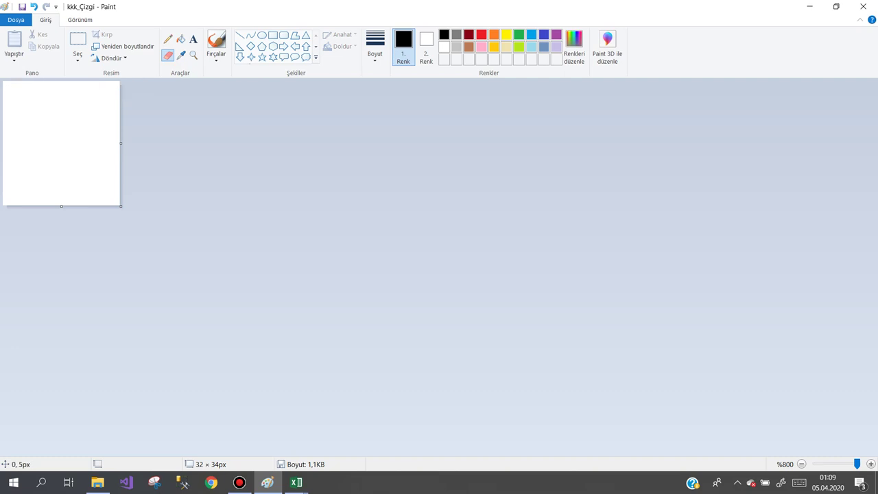
pyautogui.click(242, 34)
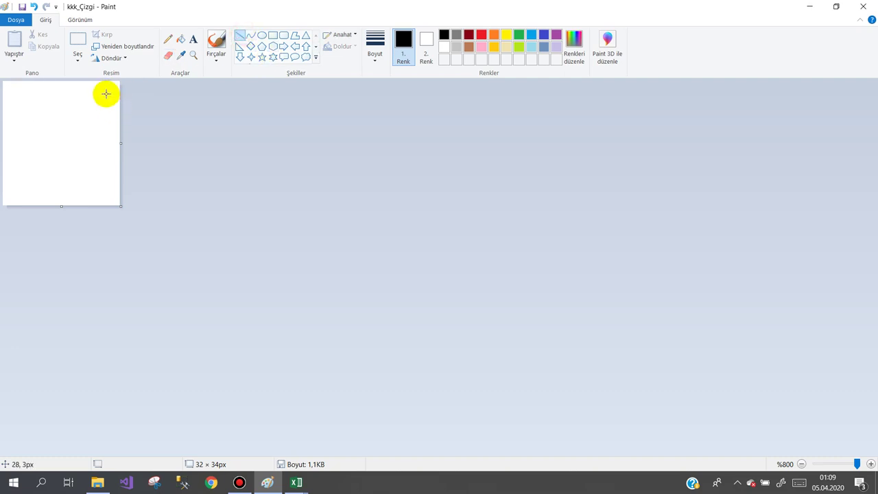
pyautogui.moveTo(106, 94); pyautogui.dragTo(17, 177)
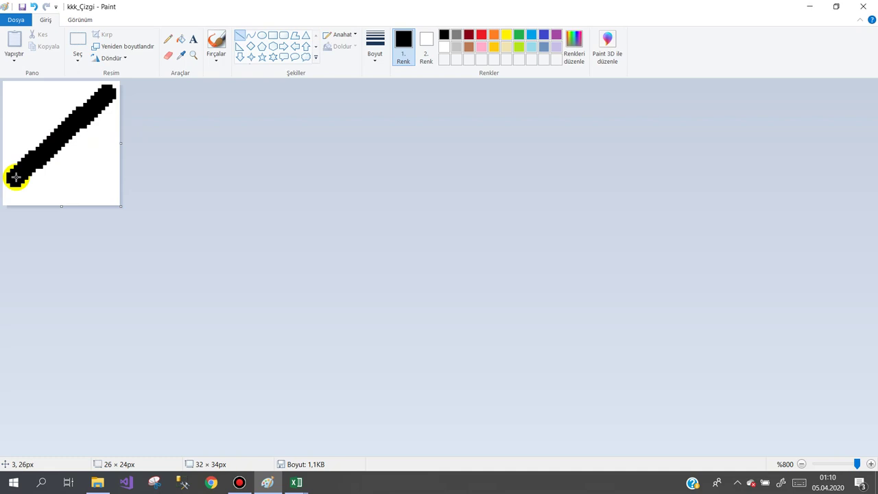
pyautogui.moveTo(15, 180); pyautogui.dragTo(18, 181)
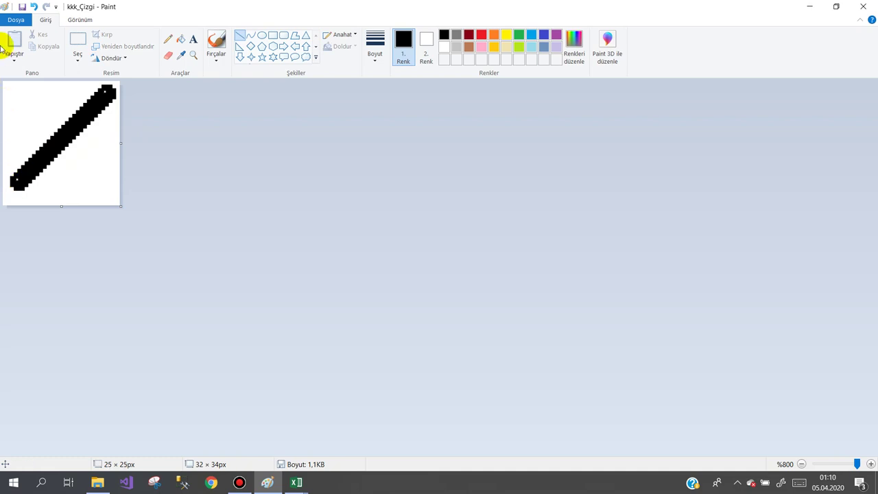
# Save this diagonal drawing as fdk_Çizgi
pyautogui.click(15, 19)
pyautogui.click(38, 113)
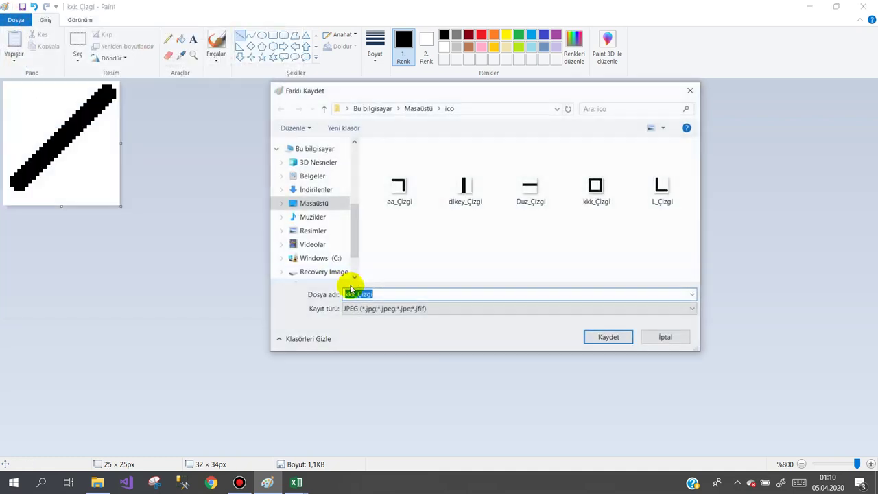
pyautogui.moveTo(352, 295); pyautogui.dragTo(293, 294)
pyautogui.write('fd')
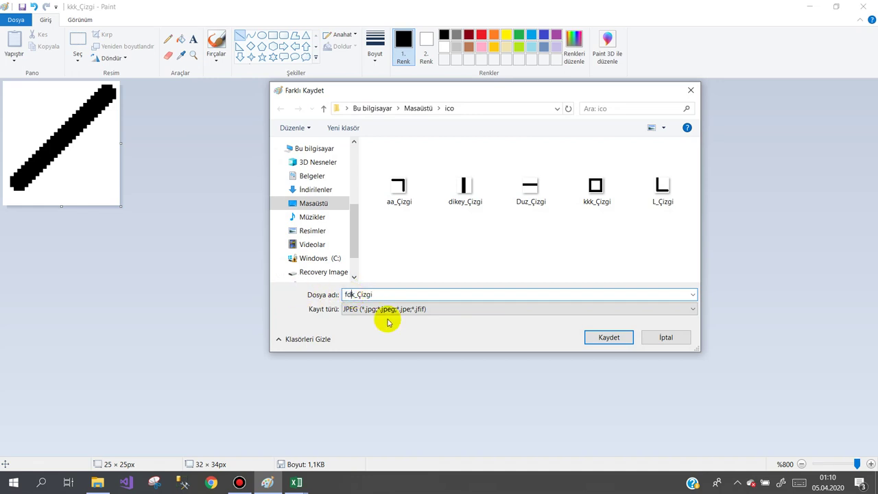
pyautogui.click(608, 337)
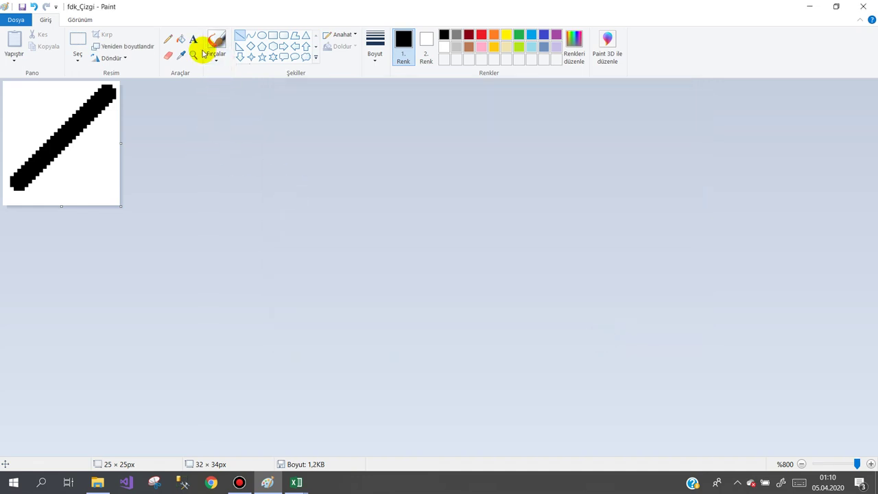
# Erase that line and draw a thick line from top-left to bottom-right
pyautogui.click(167, 55)
pyautogui.moveTo(110, 90); pyautogui.dragTo(21, 180)
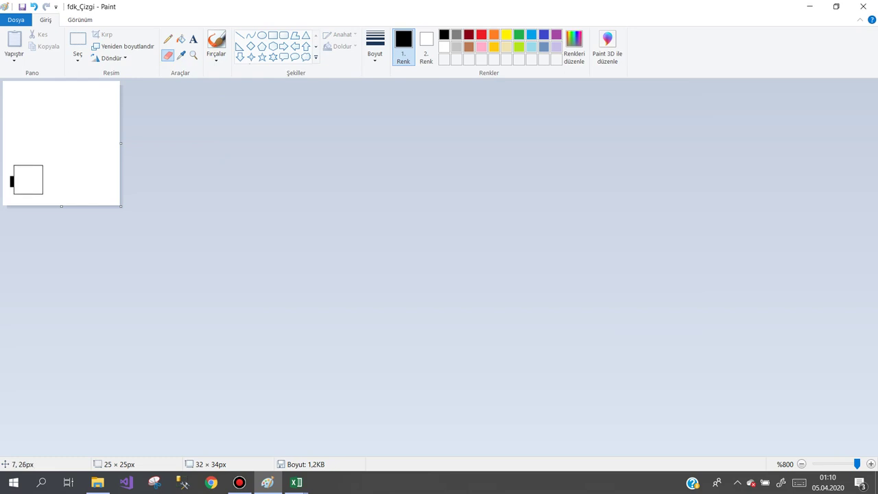
pyautogui.click(241, 36)
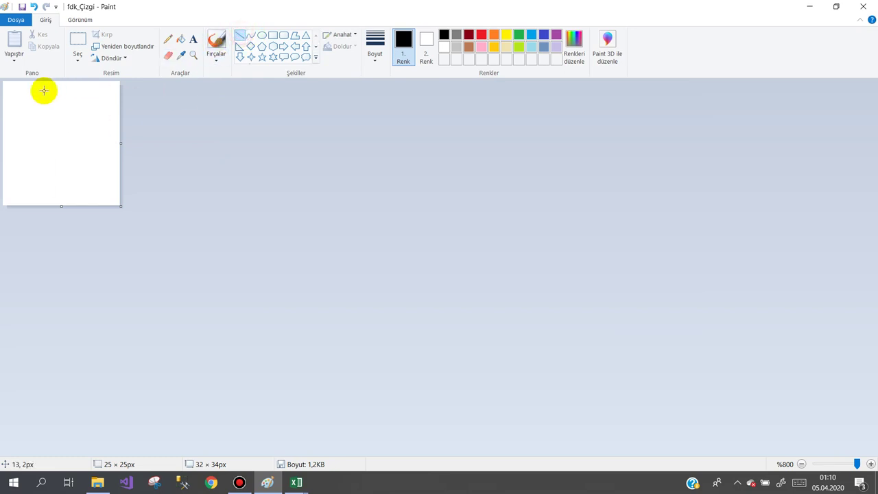
pyautogui.moveTo(13, 90); pyautogui.dragTo(95, 182)
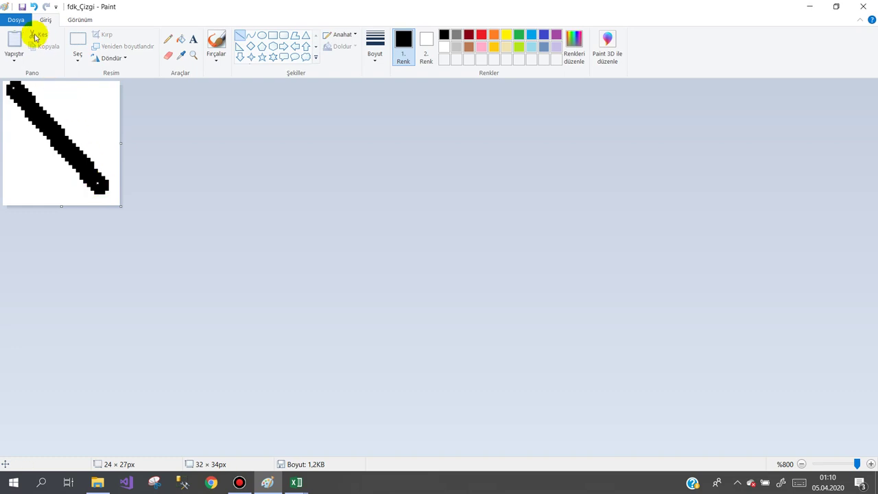
# Save the new drawing as wqerewk_Çizgi
pyautogui.click(16, 20)
pyautogui.click(45, 120)
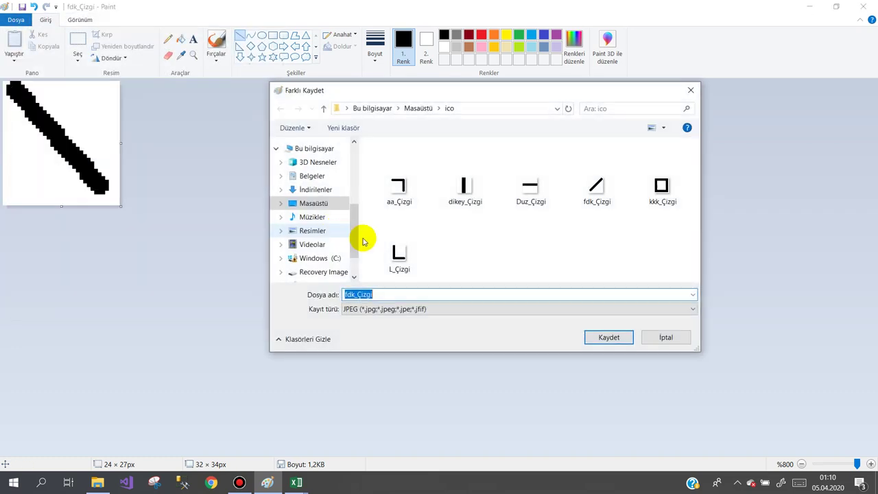
pyautogui.click(349, 294)
pyautogui.write('wo')
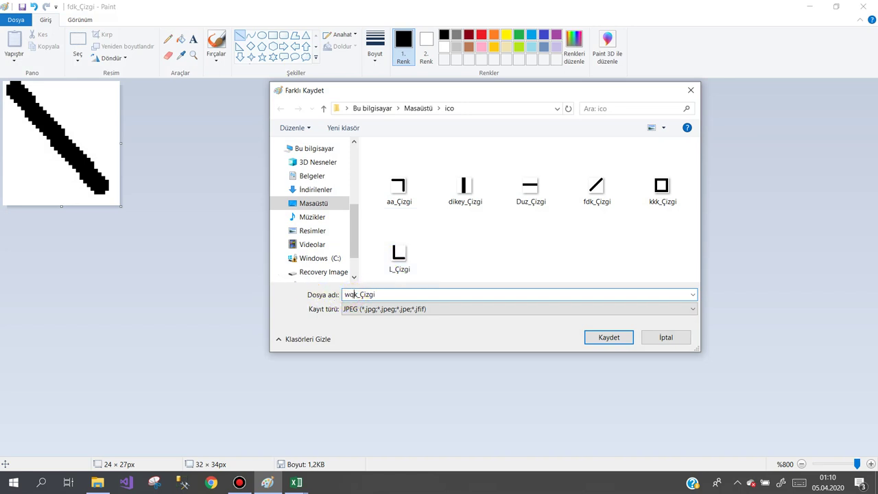
pyautogui.write('qerew')
pyautogui.press('Delete')
pyautogui.press('Delete')
pyautogui.click(599, 336)
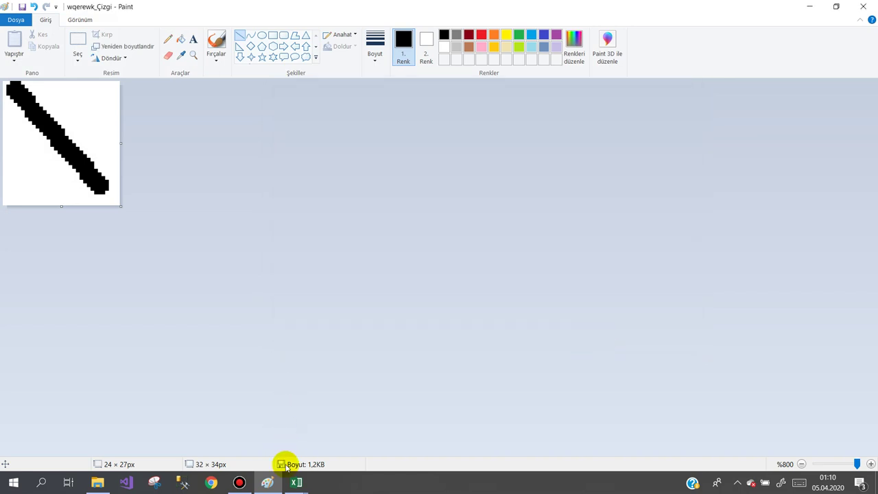
# Give the sixth button the forward diagonal picture and the seventh the wqerewk_Çizgi picture
pyautogui.moveTo(297, 482)
pyautogui.click(329, 444)
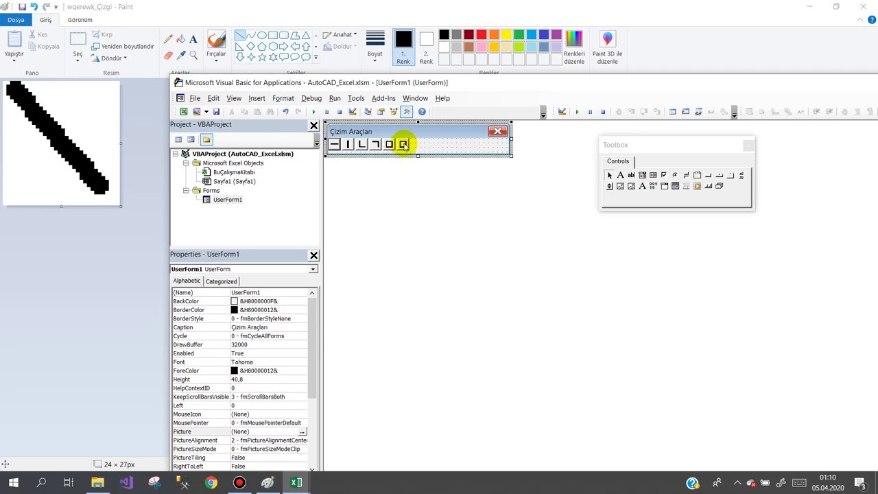
pyautogui.click(403, 144)
pyautogui.click(302, 449)
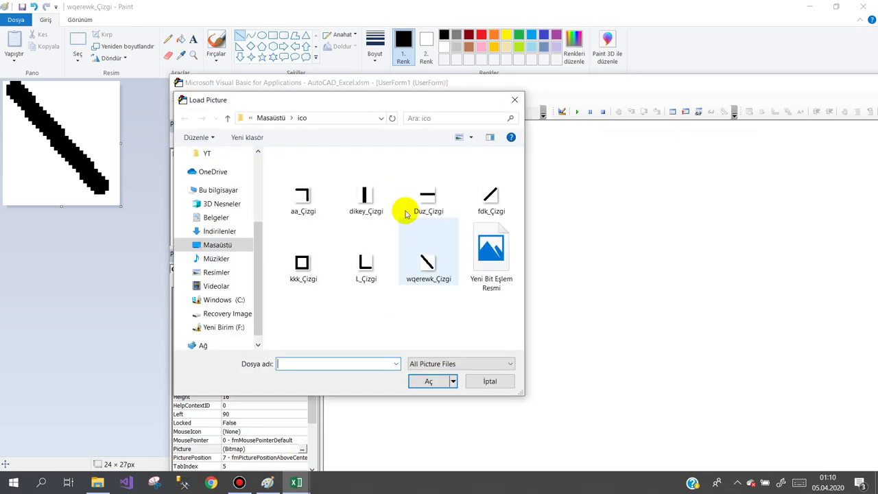
pyautogui.doubleClick(485, 201)
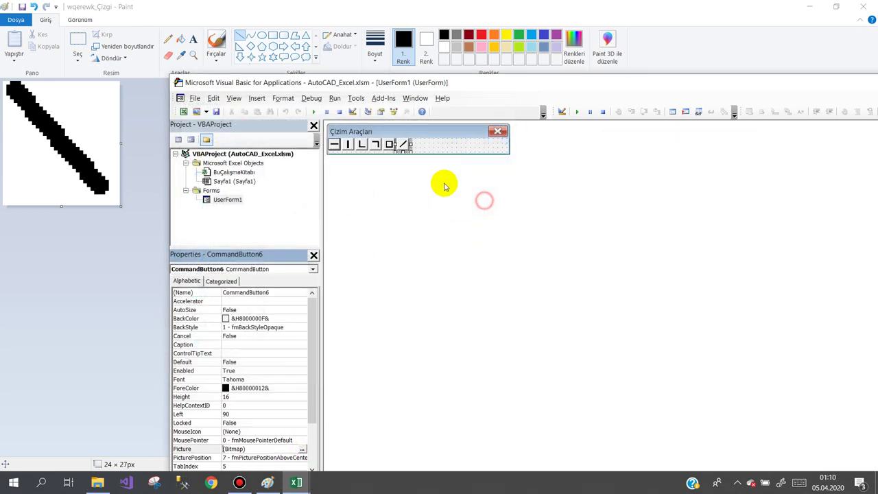
pyautogui.click(406, 145)
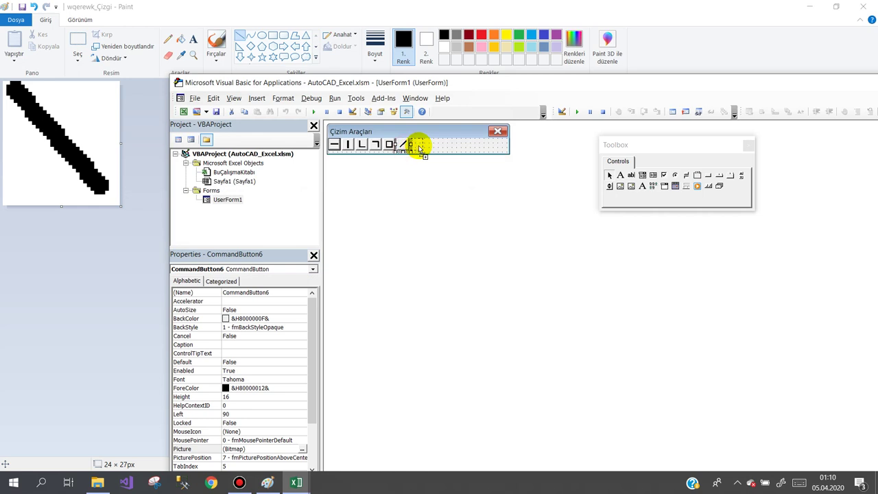
pyautogui.click(302, 449)
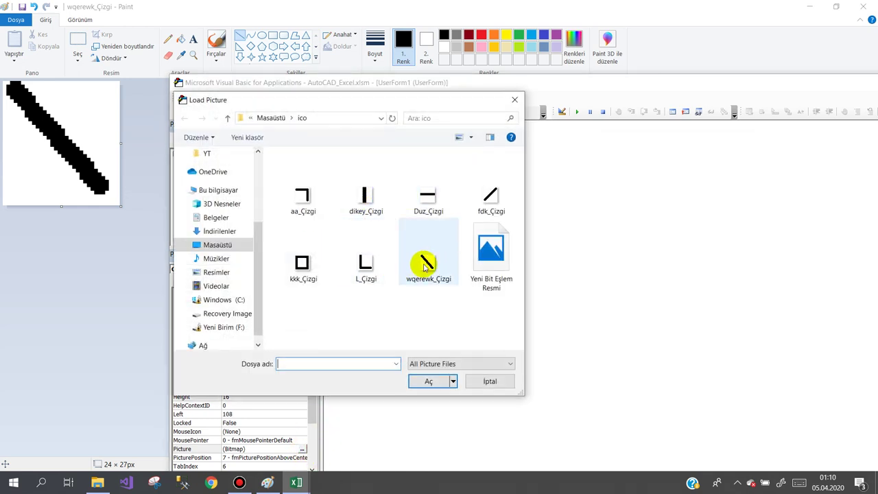
pyautogui.doubleClick(424, 263)
pyautogui.click(450, 146)
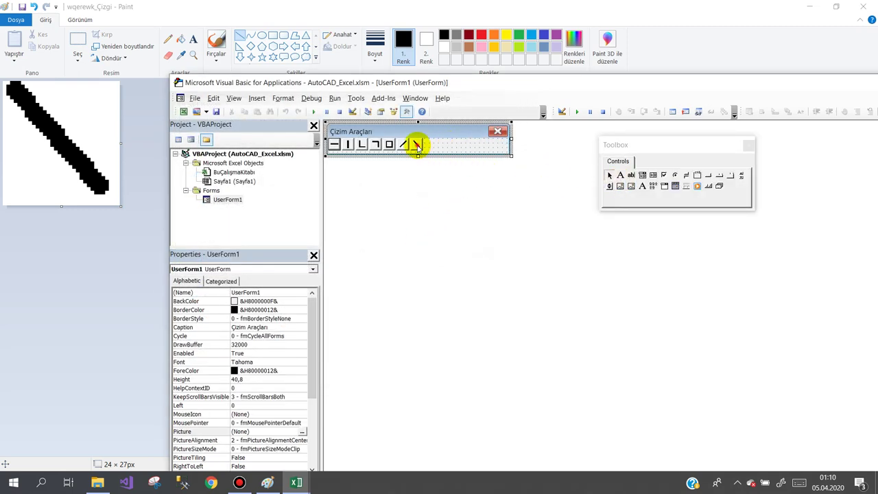
# Copy the backslash button as an eighth button, clear its picture and caption it T
pyautogui.click(417, 146)
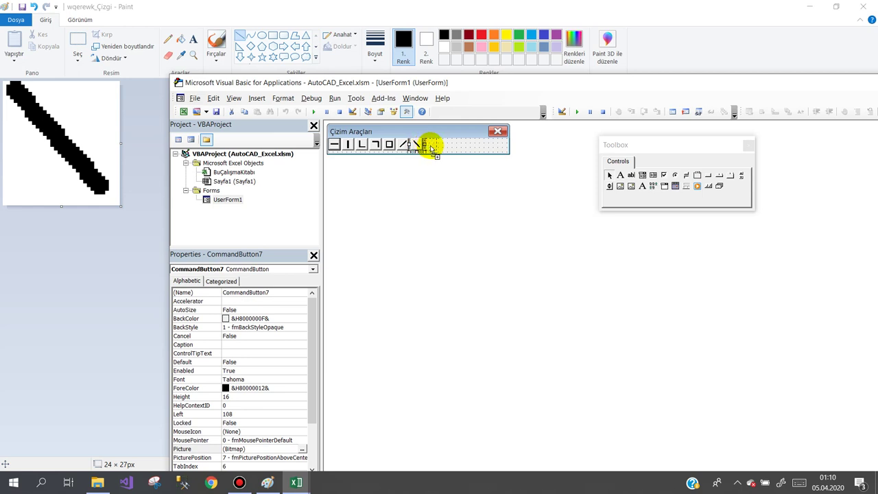
pyautogui.moveTo(431, 146); pyautogui.dragTo(433, 146)
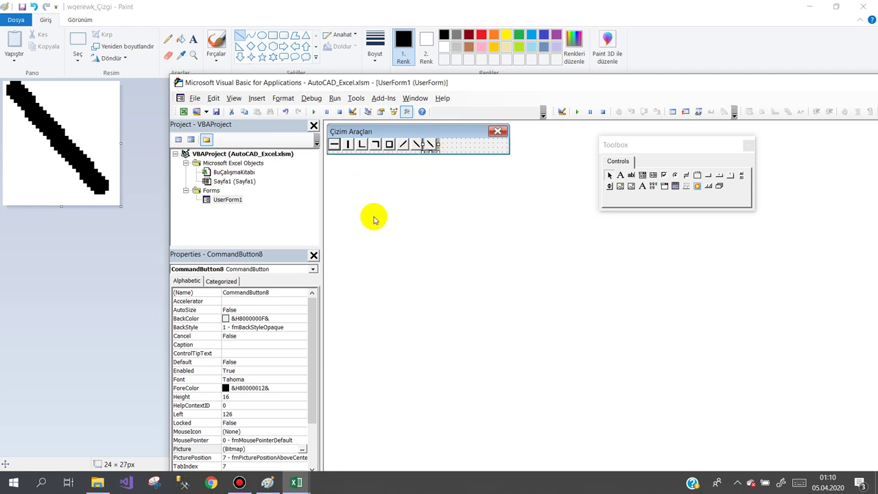
pyautogui.click(253, 449)
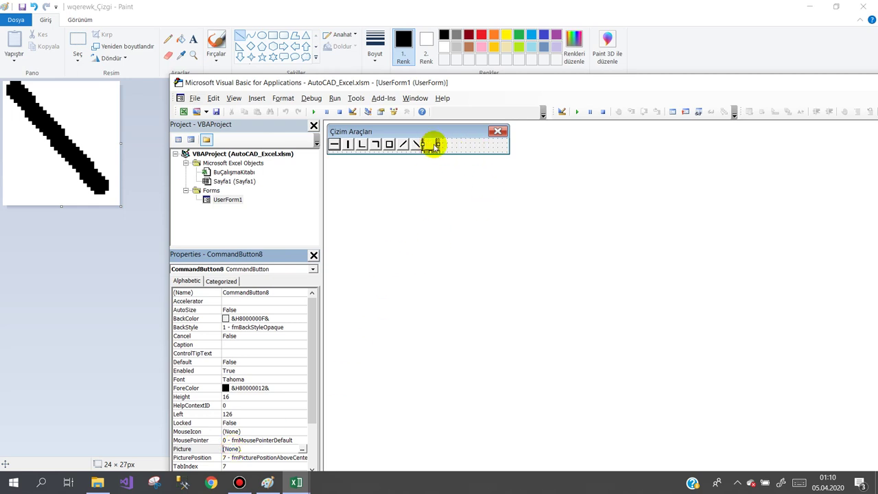
pyautogui.click(216, 345)
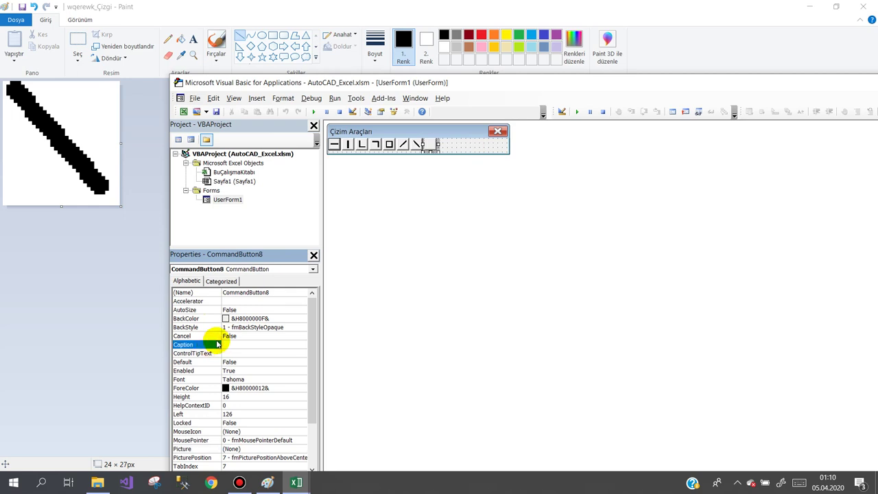
pyautogui.write('T')
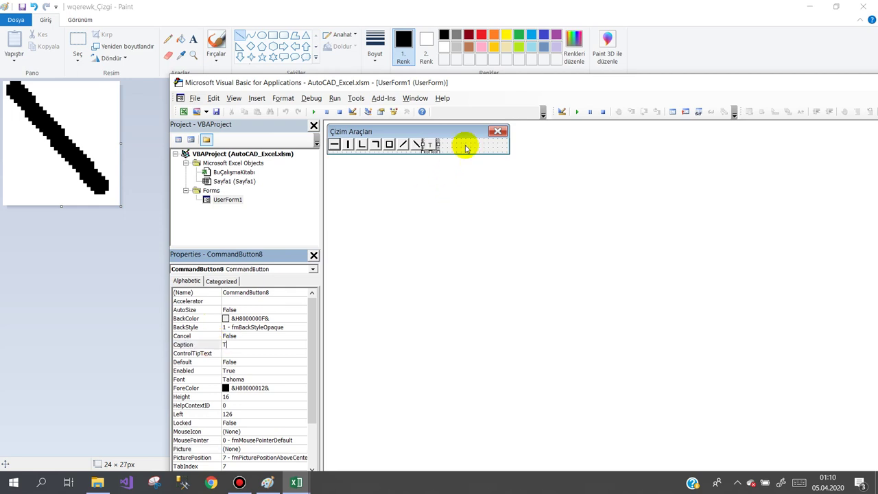
pyautogui.click(464, 144)
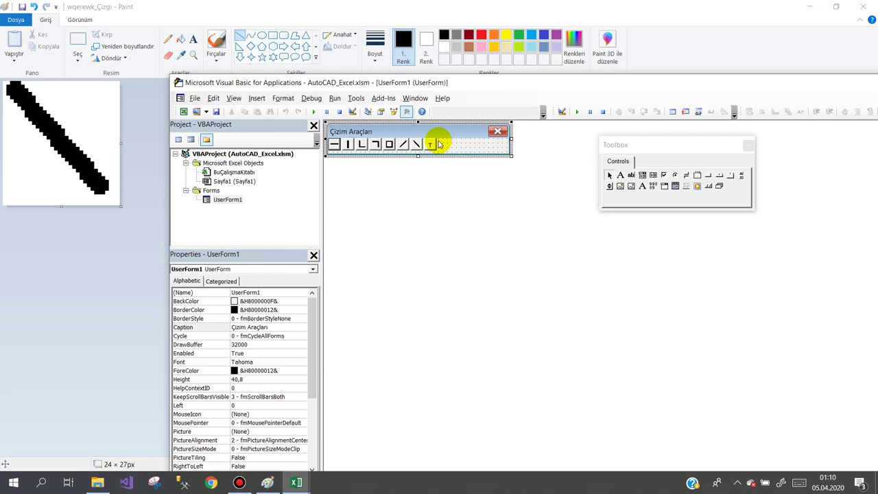
# Close Paint and add a new CommandButton captioned 2 at the form's right end
pyautogui.click(863, 6)
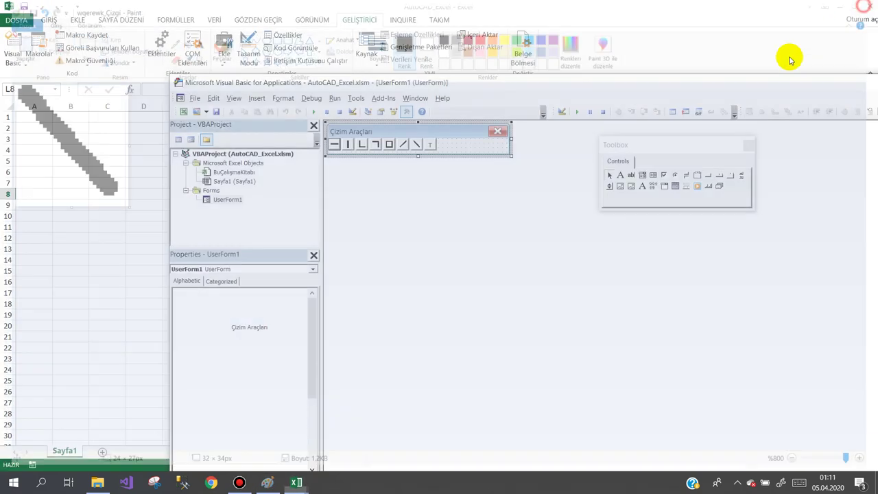
pyautogui.click(100, 149)
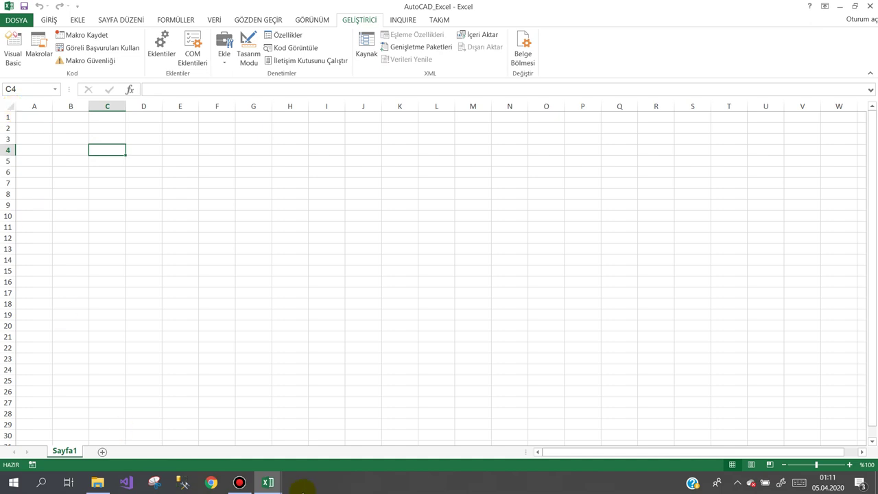
pyautogui.moveTo(269, 482)
pyautogui.click(309, 439)
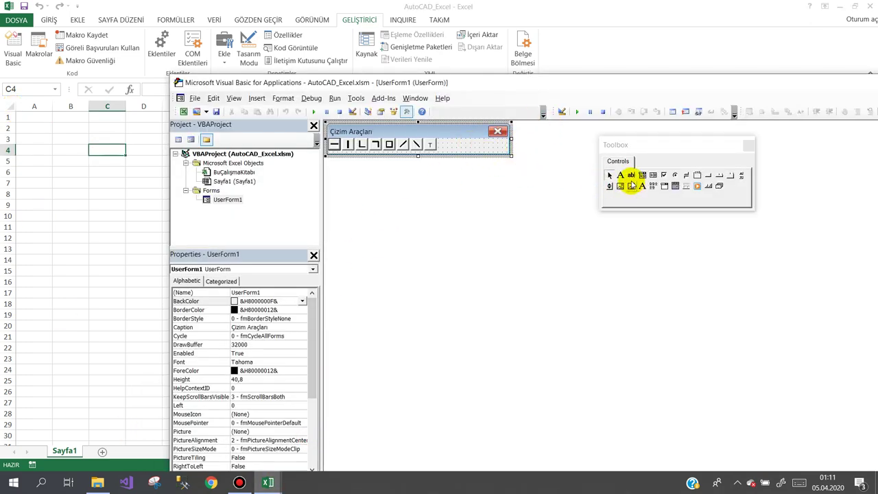
pyautogui.click(707, 177)
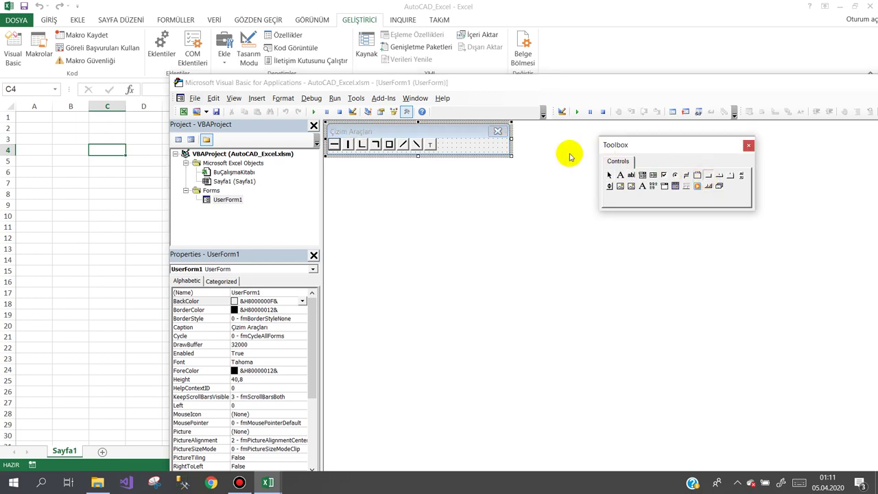
pyautogui.click(506, 141)
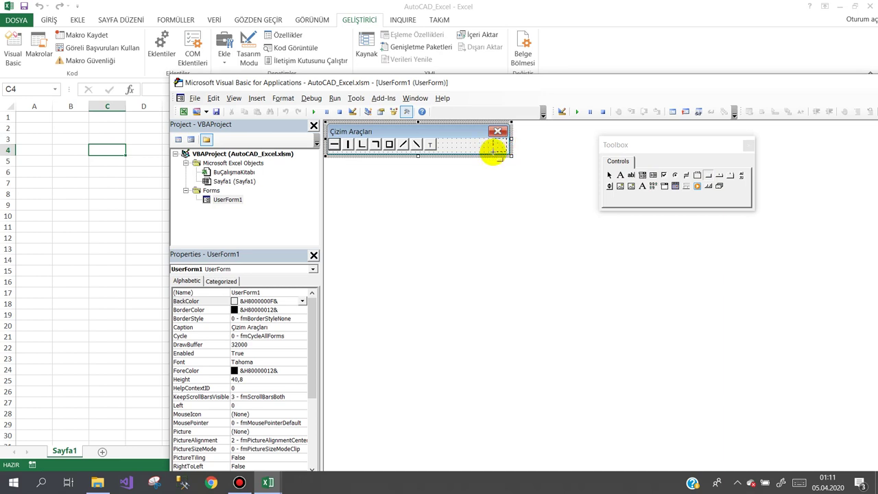
pyautogui.click(494, 150)
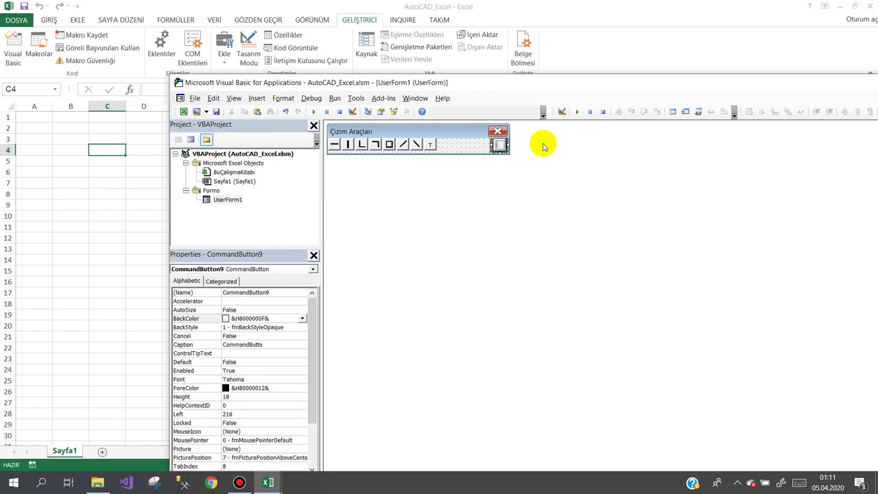
pyautogui.write('2')
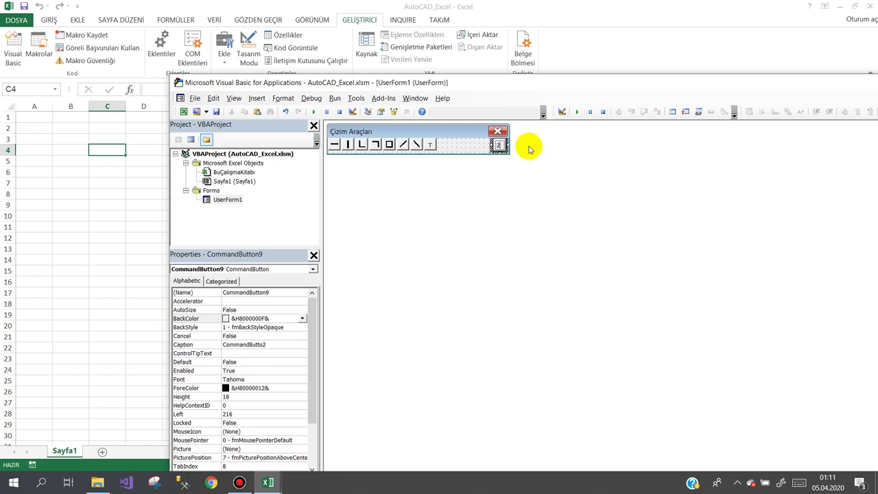
# Nudge the new button slightly right, then return to the Excel worksheet
pyautogui.click(479, 144)
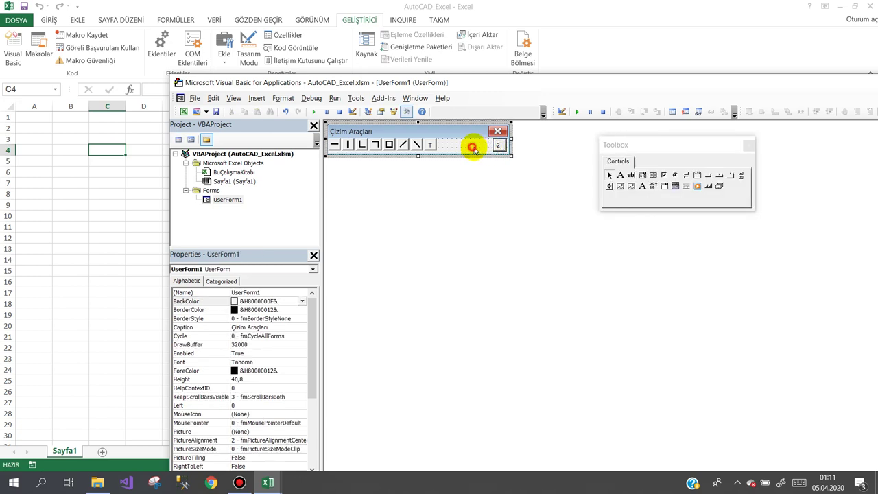
pyautogui.click(498, 145)
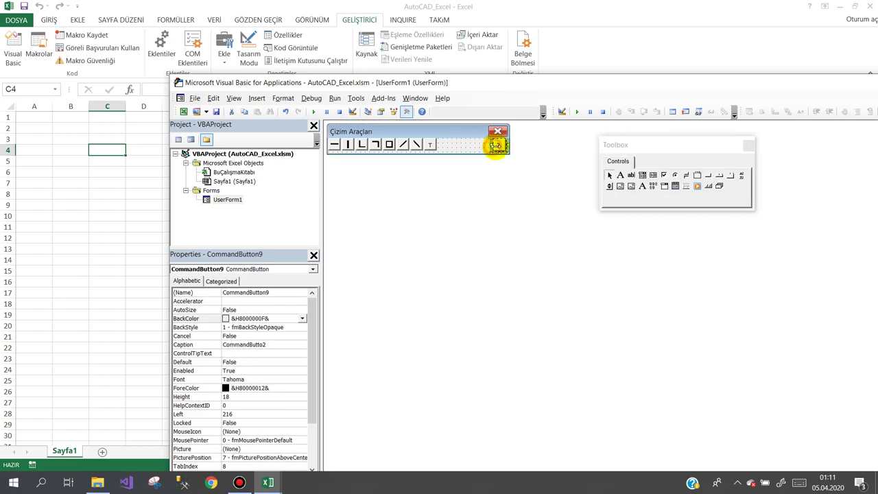
pyautogui.moveTo(496, 146)
pyautogui.mouseDown()
pyautogui.moveTo(503, 149)
pyautogui.moveTo(493, 144)
pyautogui.mouseUp()
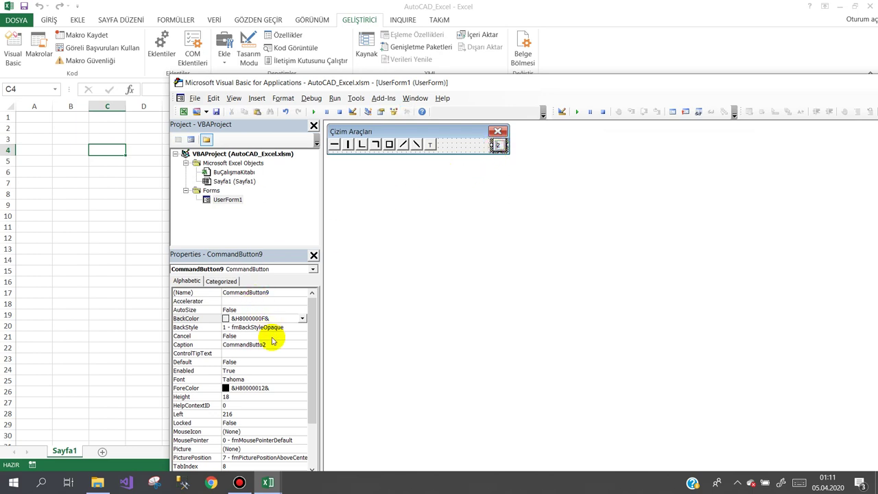
pyautogui.click(471, 142)
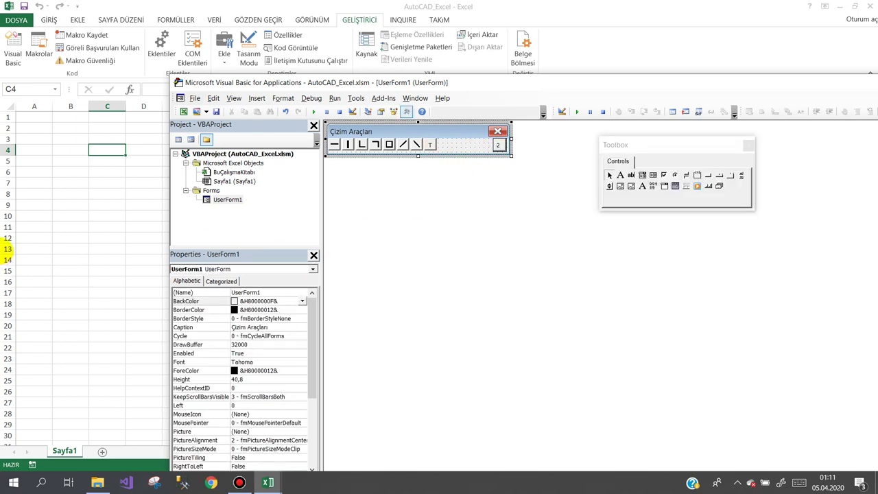
pyautogui.click(93, 175)
pyautogui.click(261, 163)
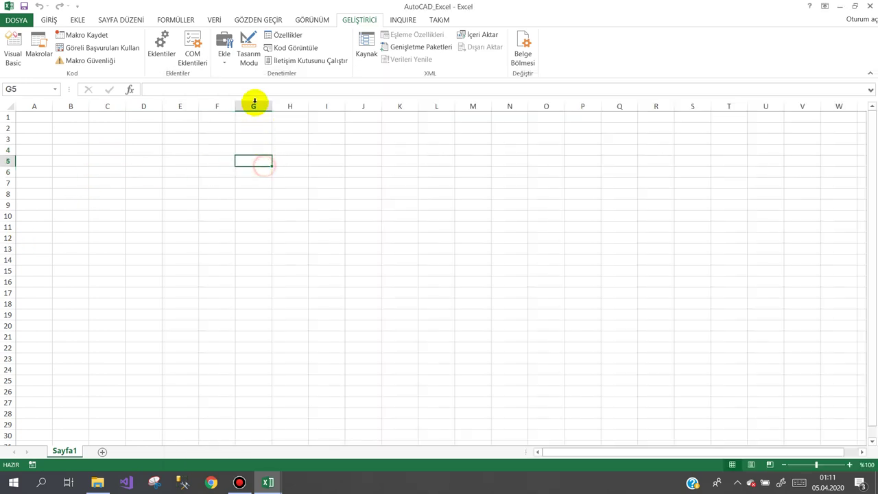
# Rename the Sayfa1 sheet to Panel
pyautogui.click(12, 53)
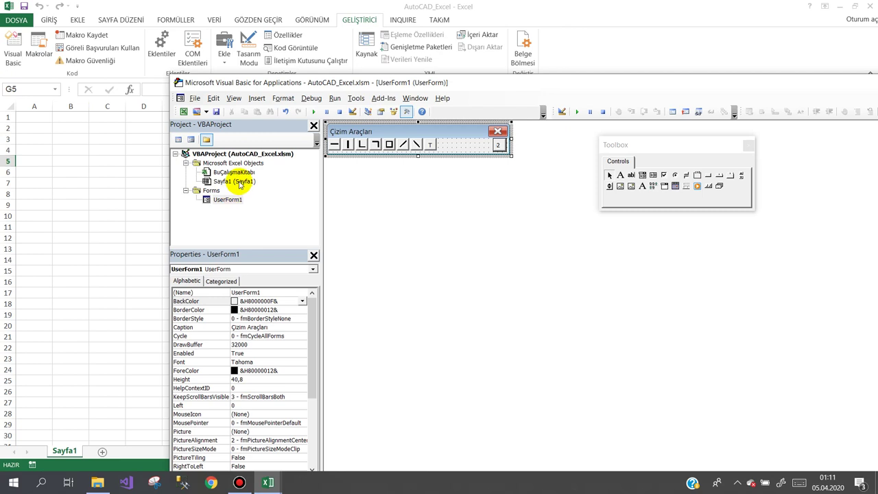
pyautogui.click(65, 451)
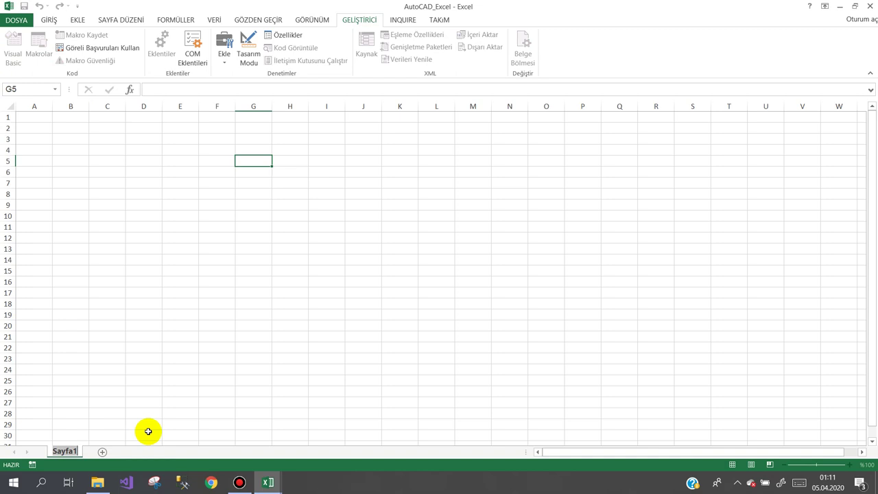
pyautogui.write('c')
pyautogui.press('Return')
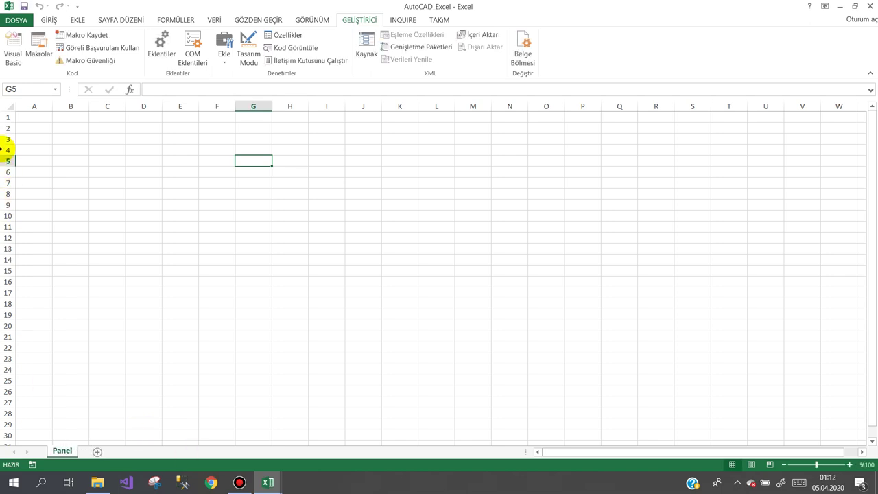
# Select all cells and give them a black fill colour
pyautogui.click(6, 107)
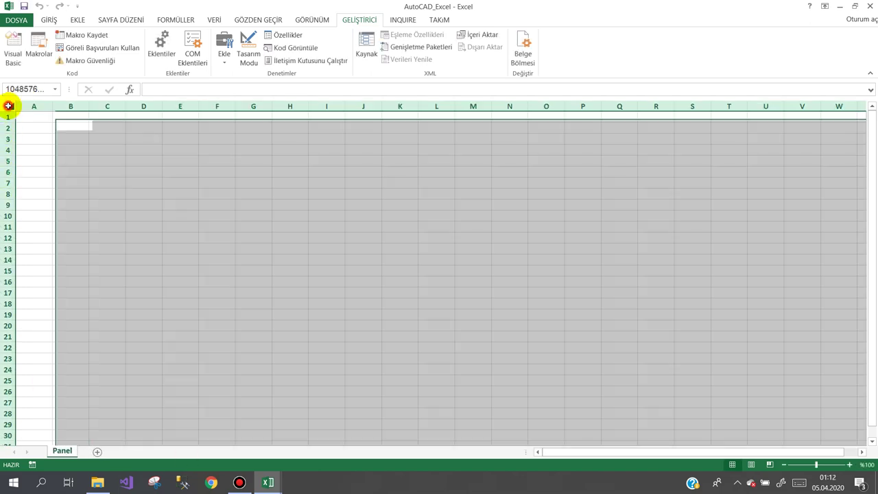
pyautogui.click(60, 22)
pyautogui.click(170, 56)
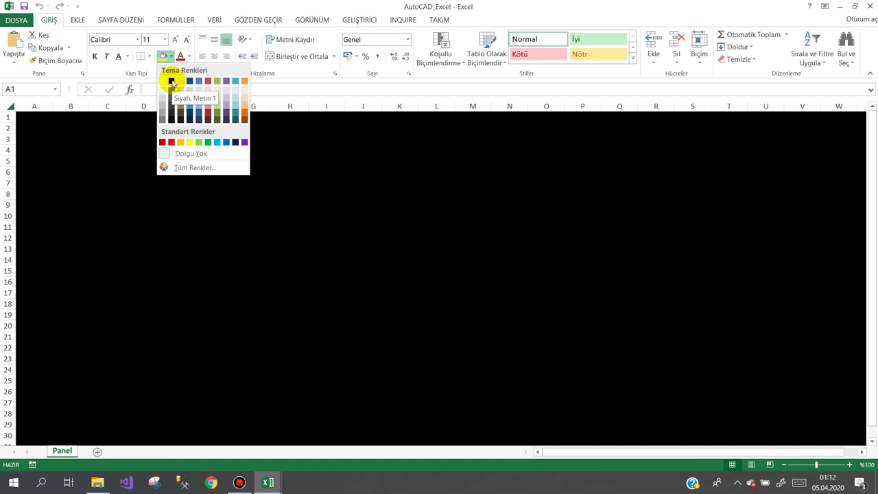
pyautogui.click(171, 83)
pyautogui.click(154, 146)
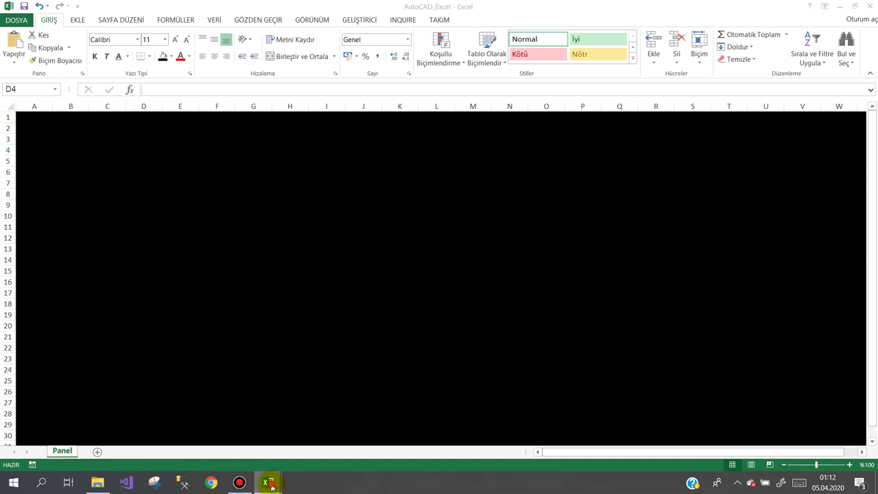
# Add an empty Worksheet_SelectionChange procedure to the Panel sheet's code
pyautogui.moveTo(268, 482)
pyautogui.click(322, 450)
pyautogui.doubleClick(232, 181)
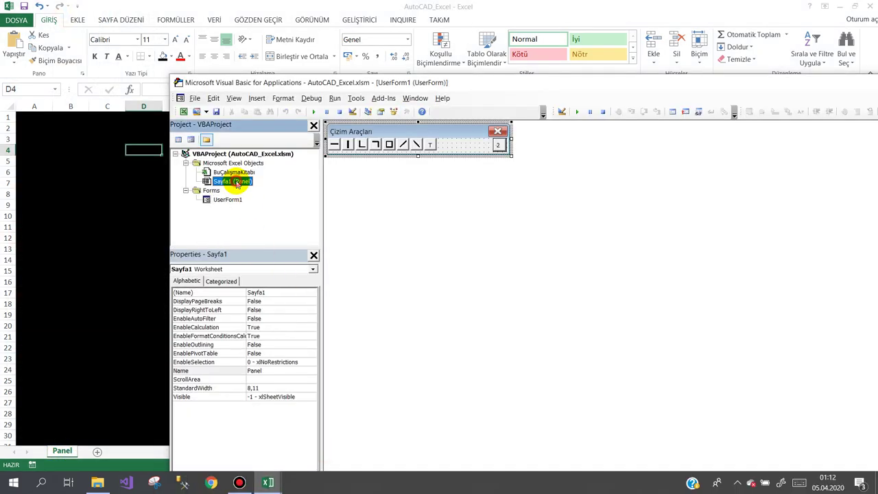
pyautogui.click(526, 126)
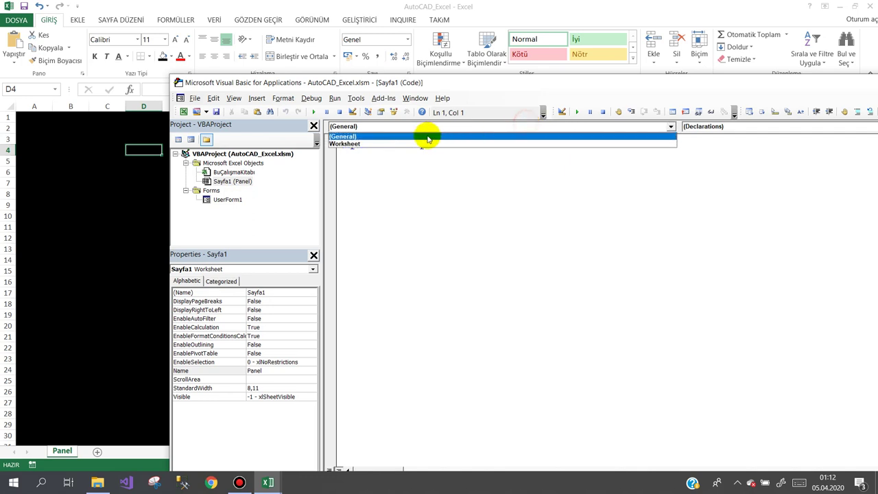
pyautogui.click(374, 145)
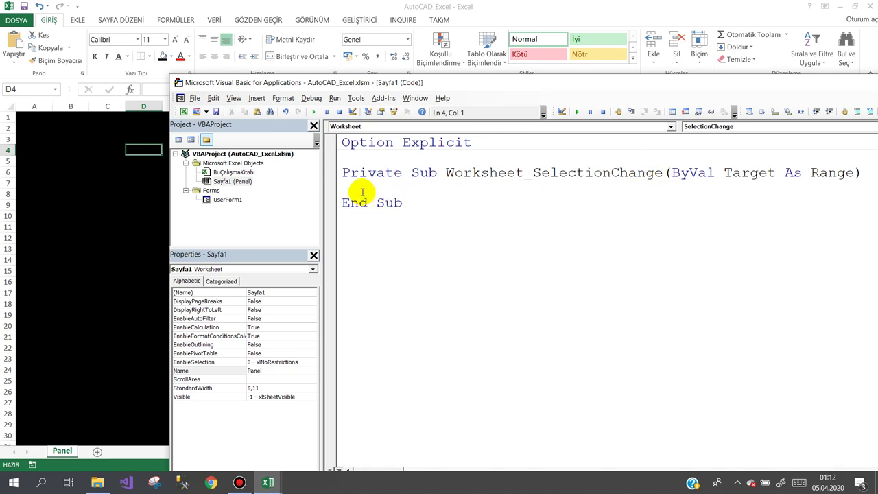
pyautogui.click(718, 126)
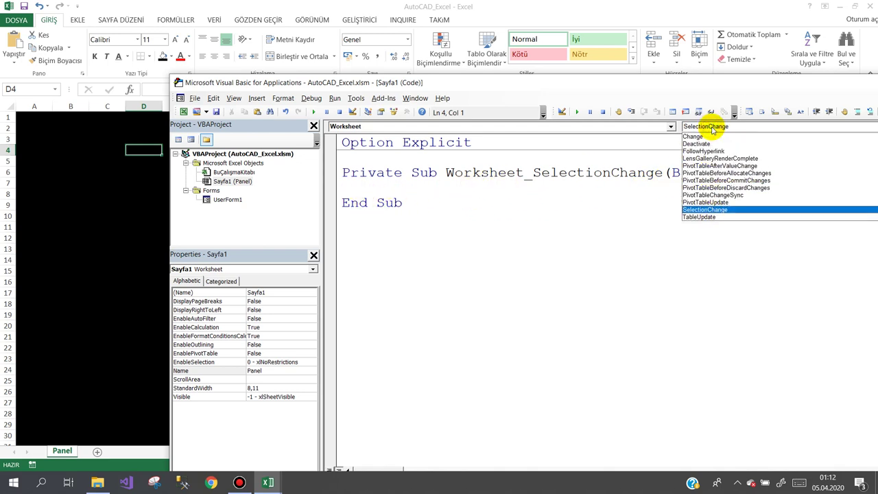
pyautogui.scroll(2, 721, 173)
pyautogui.scroll(2, 720, 173)
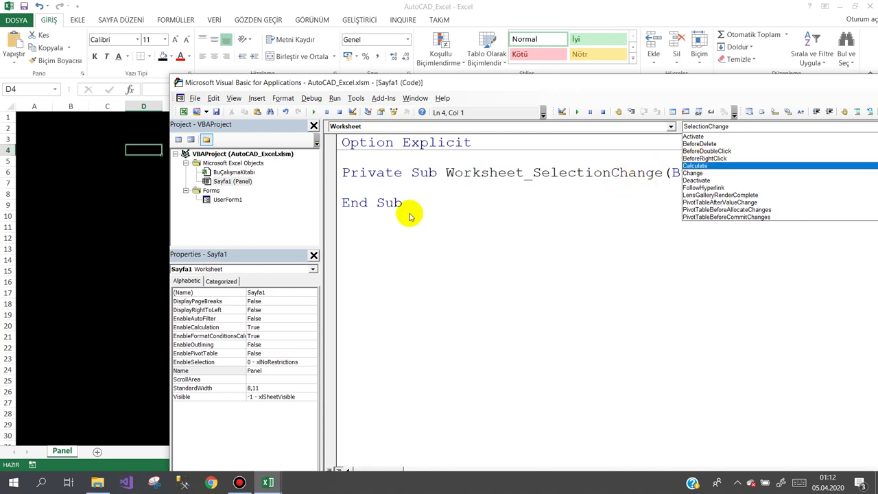
pyautogui.click(367, 186)
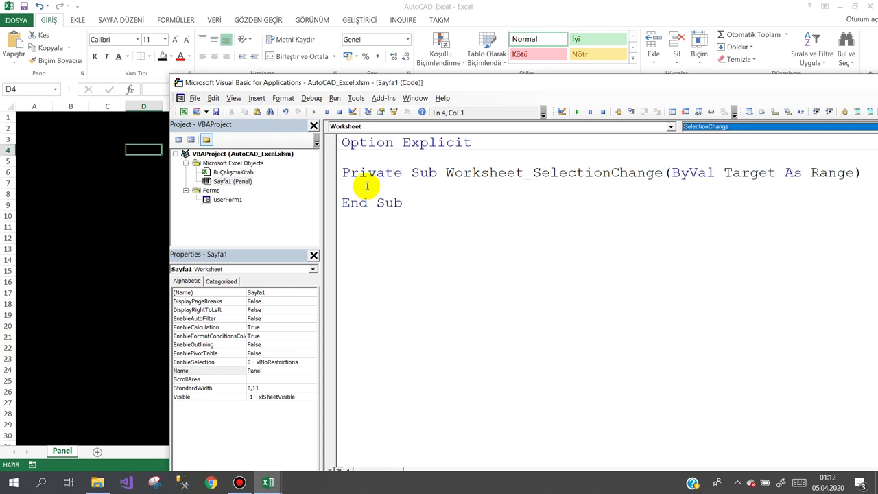
# Add an empty Workbook_Open procedure in BuÇalışmaKitabı, then open UserForm1's design
pyautogui.click(231, 172)
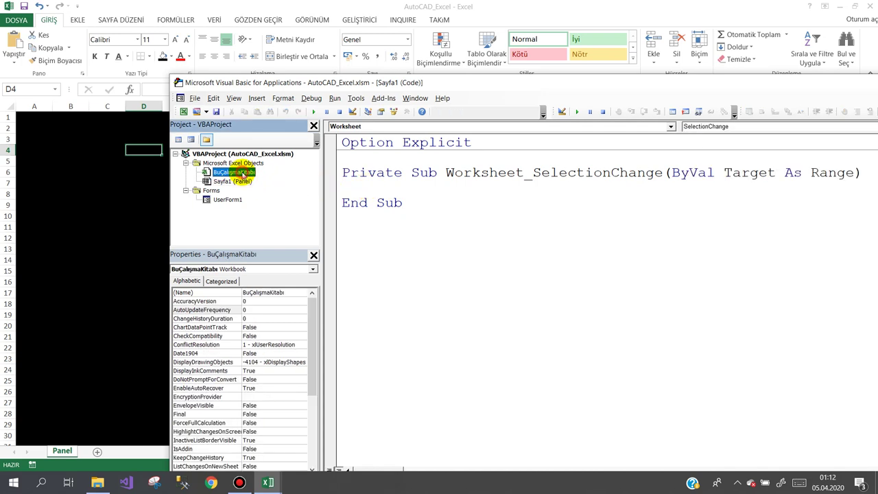
pyautogui.doubleClick(226, 173)
pyautogui.click(439, 126)
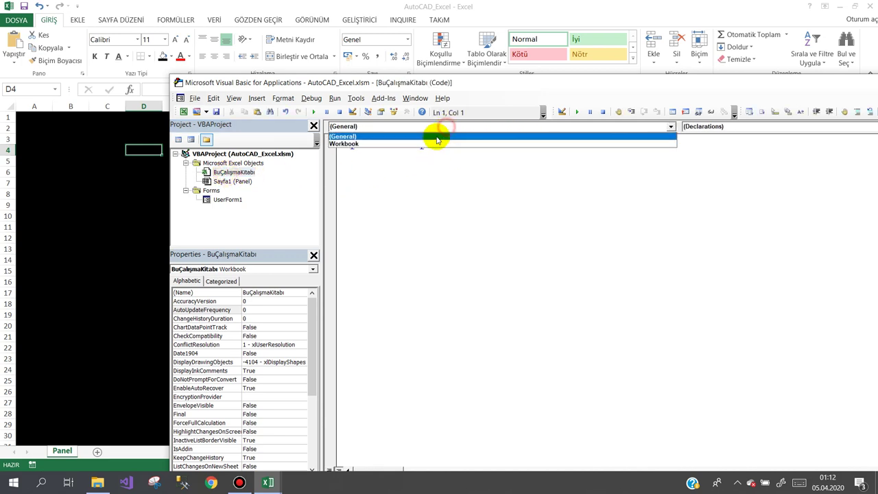
pyautogui.click(398, 144)
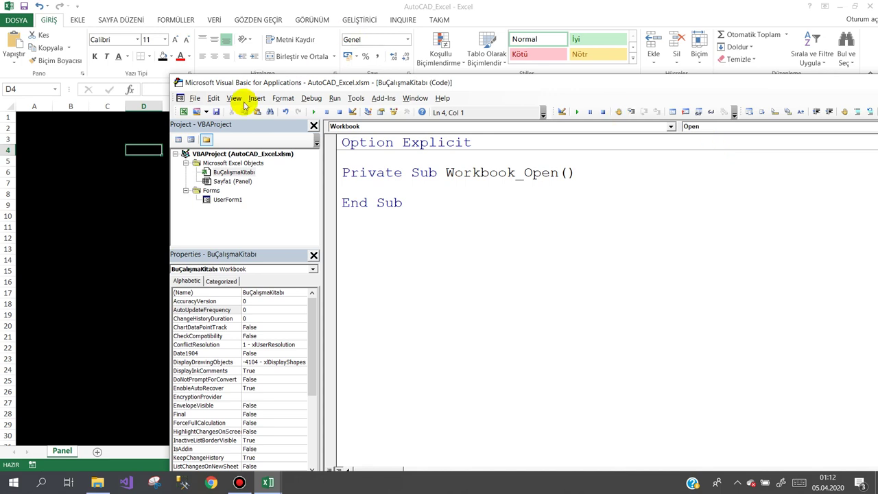
pyautogui.doubleClick(219, 199)
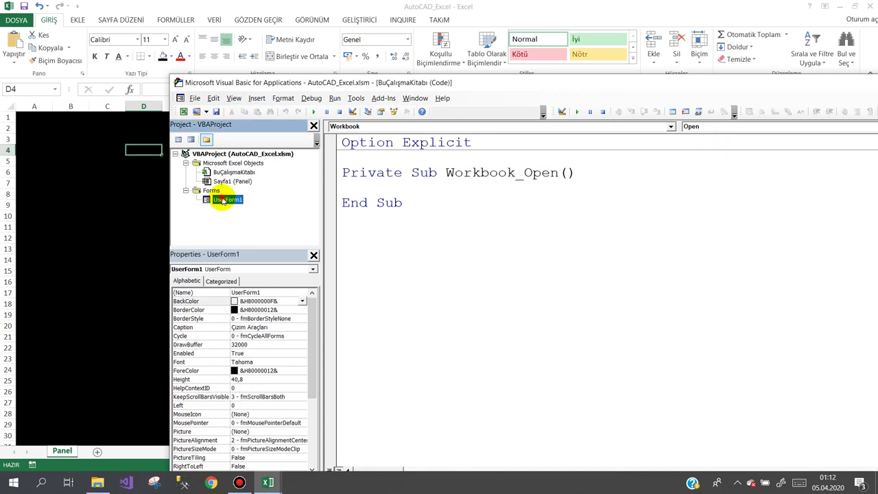
# Set the form's (Name) property to frmAraclar
pyautogui.click(225, 294)
pyautogui.write('frmTo')
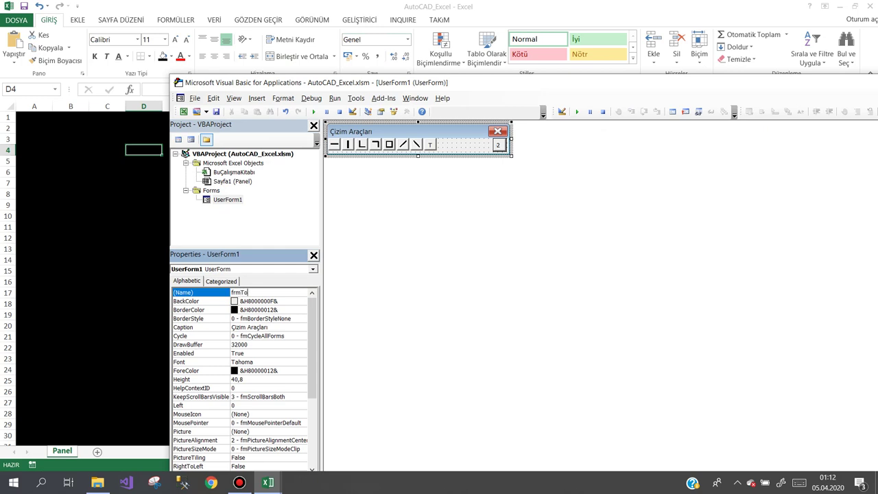
pyautogui.press('BackSpace')
pyautogui.press('BackSpace')
pyautogui.write('Araclar')
pyautogui.press('Return')
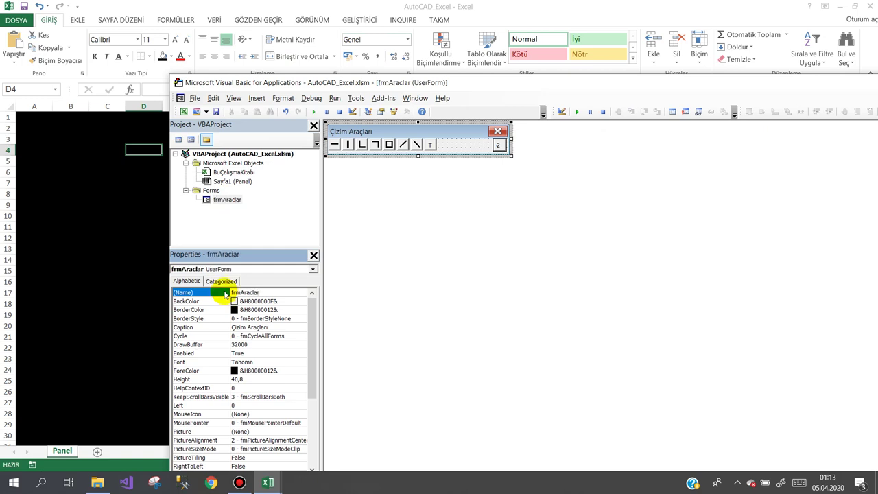
# Write 'frmAraclar.Show False' inside the Workbook_Open procedure
pyautogui.doubleClick(230, 174)
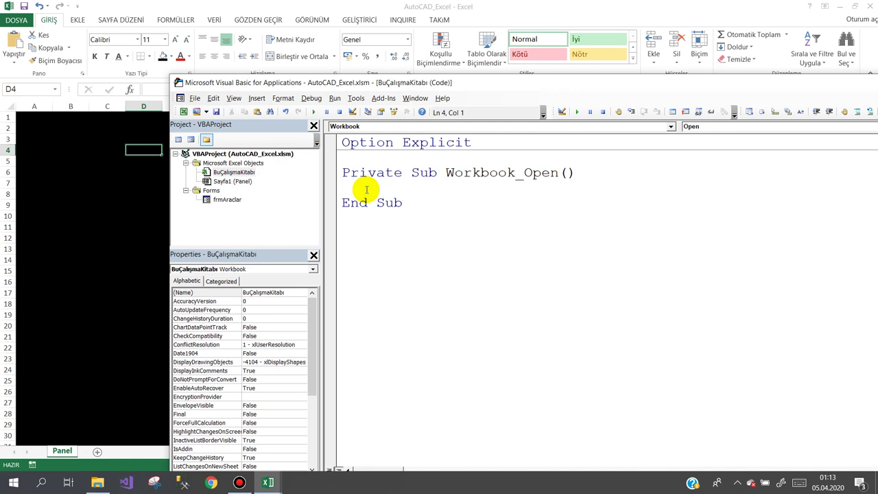
pyautogui.write('frmA')
pyautogui.hotkey('ctrl', 'space')
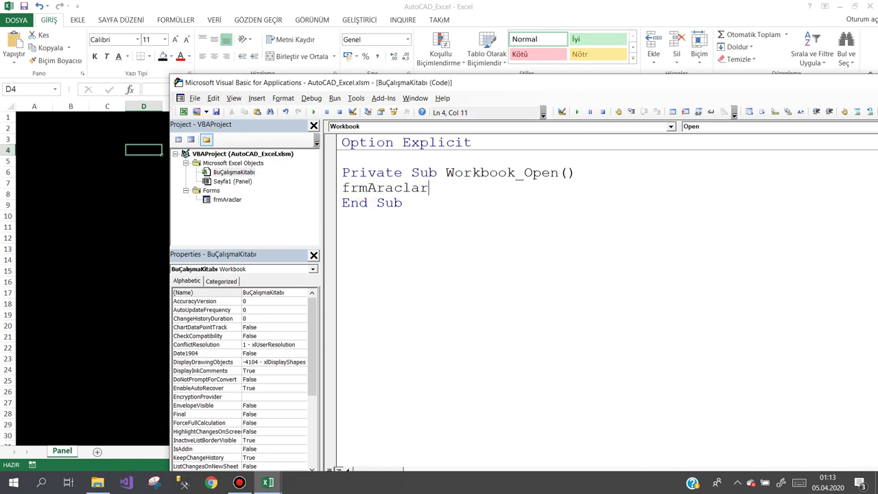
pyautogui.write('.show ')
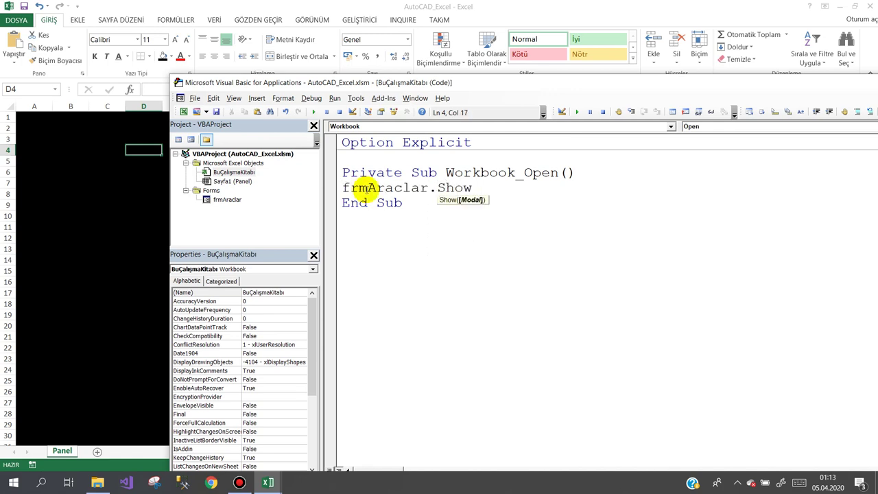
pyautogui.write('false')
pyautogui.press('Down')
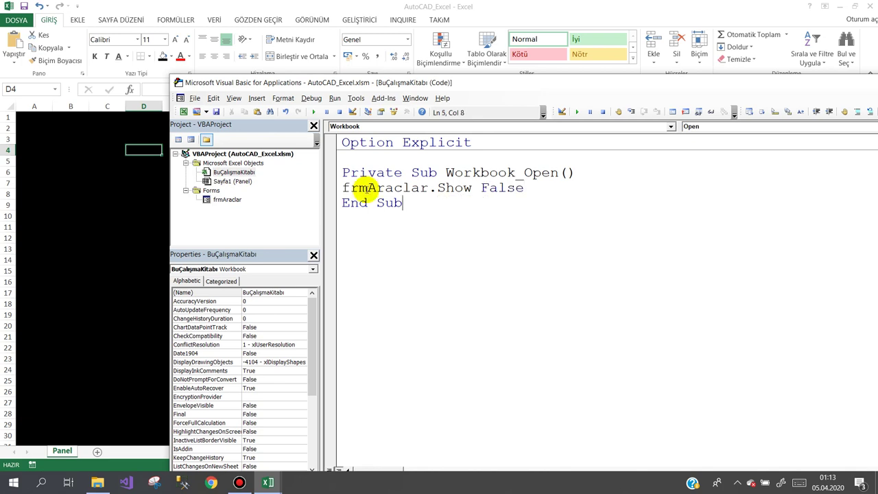
# Return to the Panel worksheet and close the Excel window
pyautogui.click(84, 182)
pyautogui.click(300, 160)
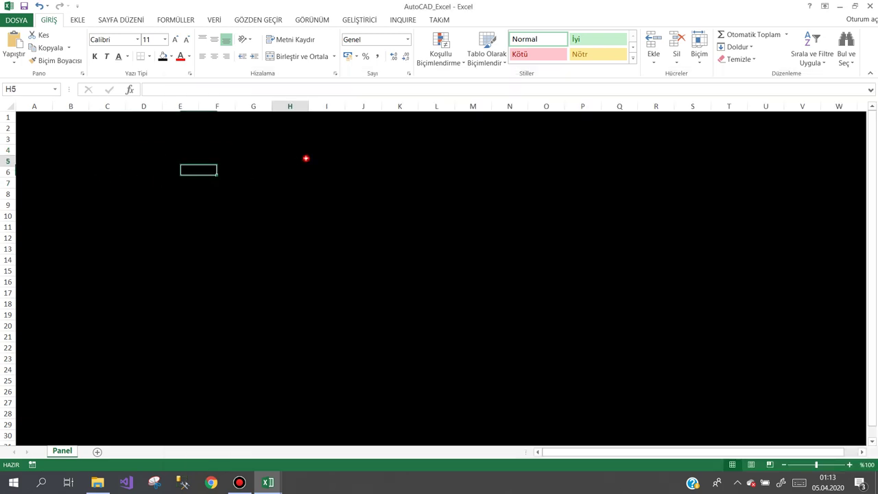
pyautogui.click(871, 6)
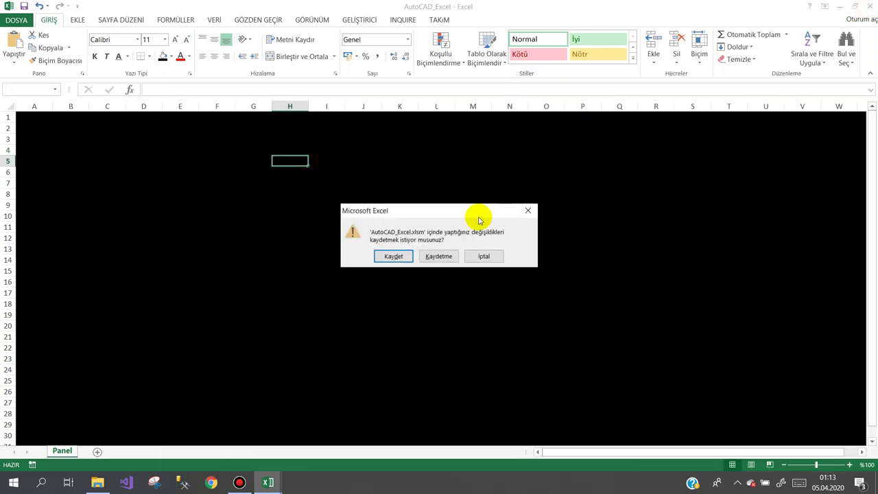
# Save AutoCAD_Excel.xlsm, accept the privacy warning, and reopen the workbook
pyautogui.click(396, 264)
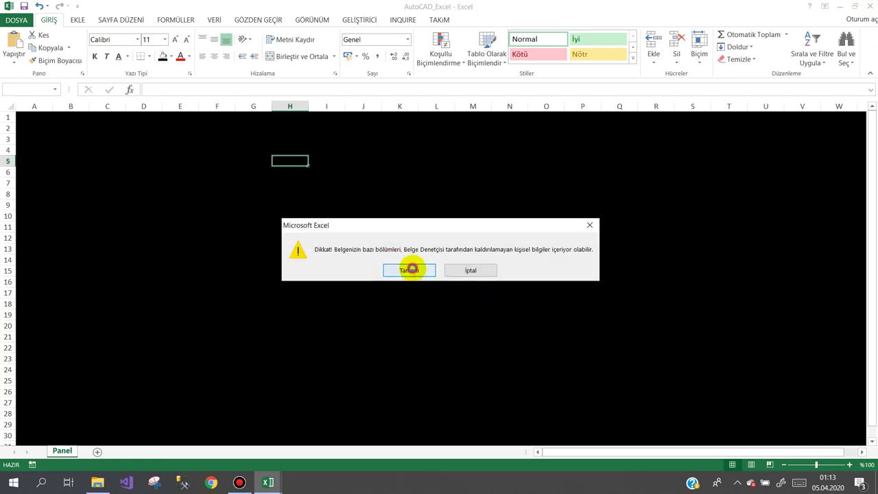
pyautogui.click(412, 268)
pyautogui.doubleClick(151, 132)
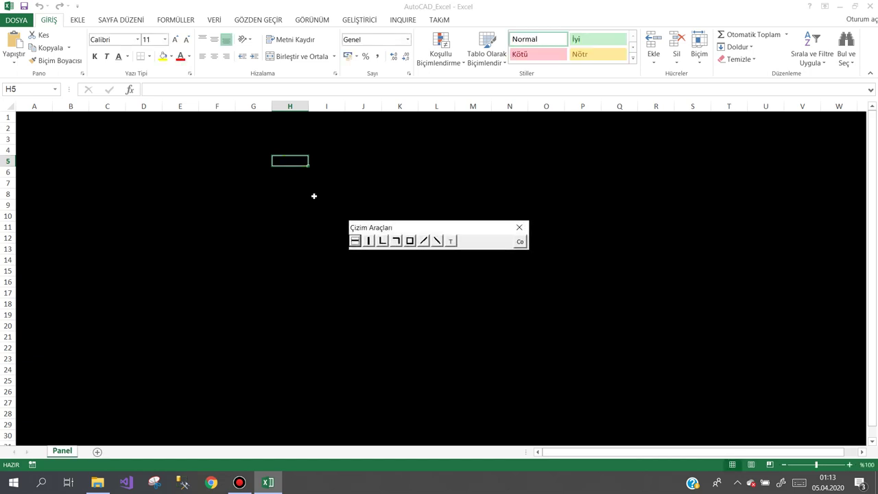
# Move the auto-opened Çizim Araçları toolbar to the top right, then close it
pyautogui.moveTo(388, 227); pyautogui.dragTo(684, 138)
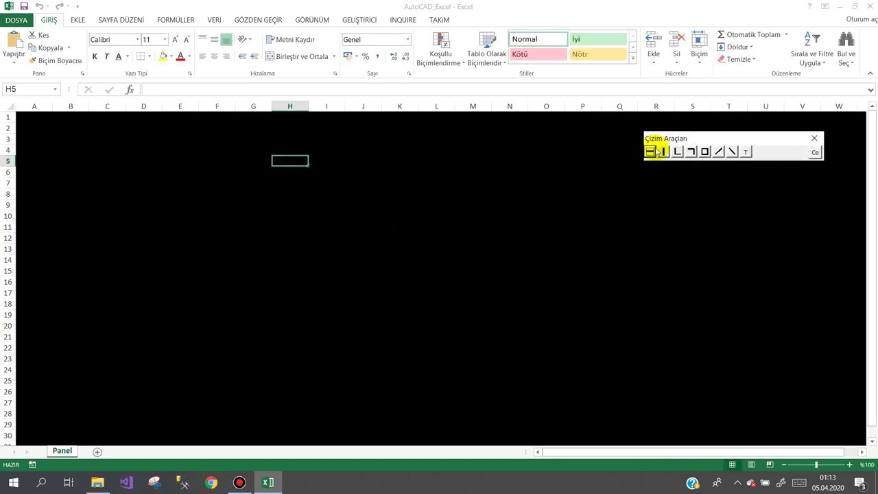
pyautogui.moveTo(506, 206); pyautogui.dragTo(562, 237)
pyautogui.moveTo(637, 234); pyautogui.dragTo(624, 282)
pyautogui.moveTo(478, 216); pyautogui.dragTo(478, 251)
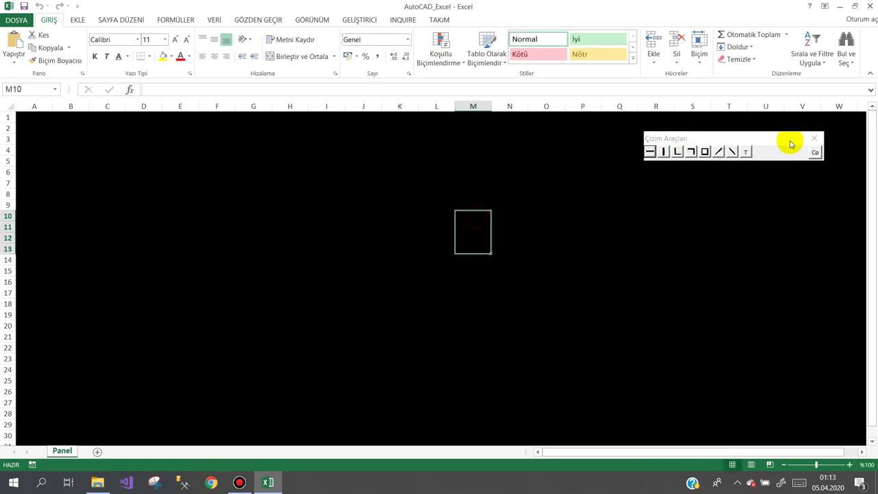
pyautogui.moveTo(782, 140); pyautogui.dragTo(818, 128)
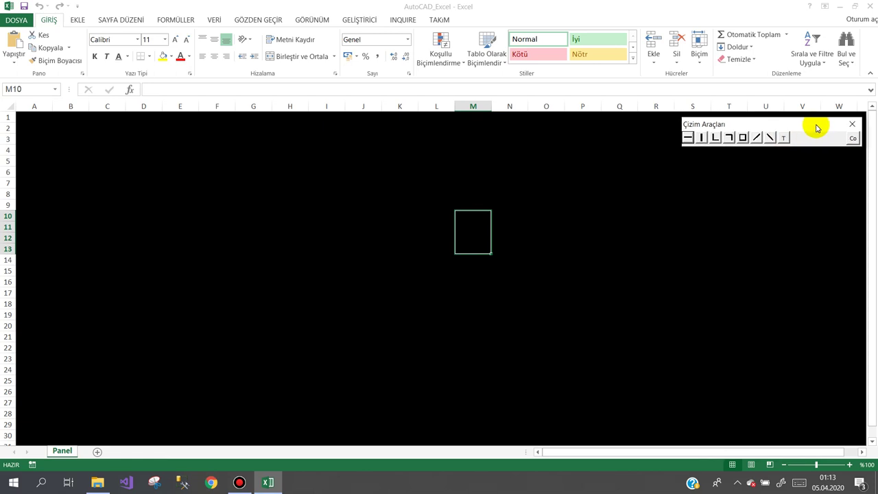
pyautogui.click(782, 176)
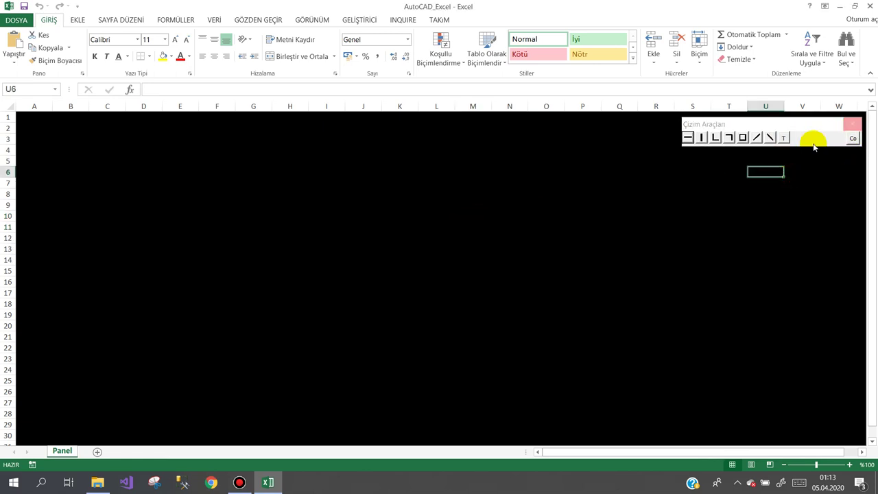
pyautogui.click(855, 129)
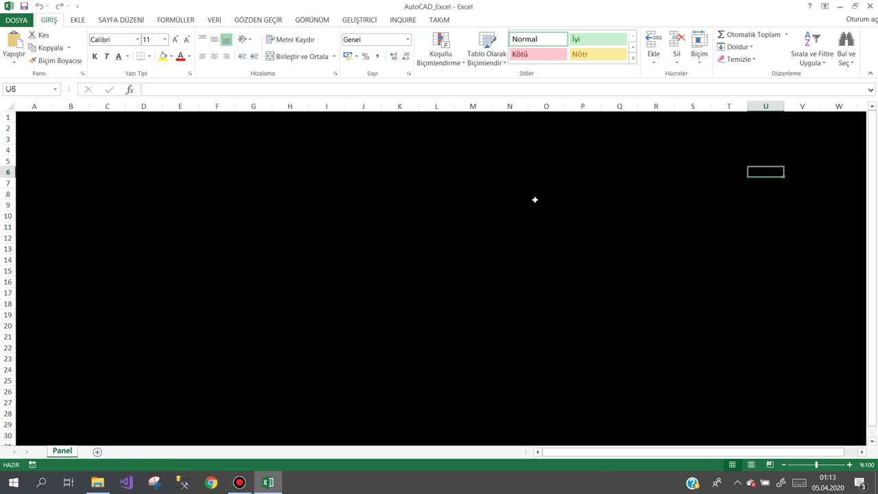
# Test a right-click on cell I8, then open the Panel sheet's code in Visual Basic
pyautogui.rightClick(310, 190)
pyautogui.click(268, 182)
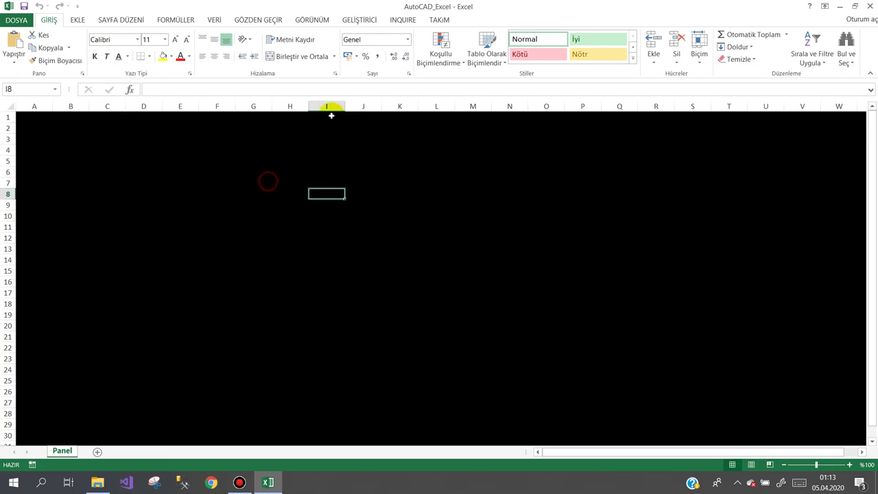
pyautogui.click(346, 19)
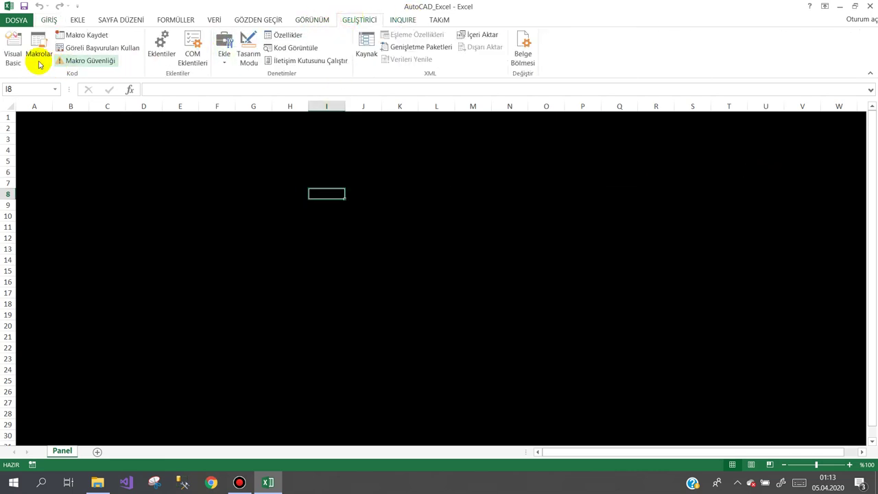
pyautogui.click(15, 54)
pyautogui.doubleClick(232, 181)
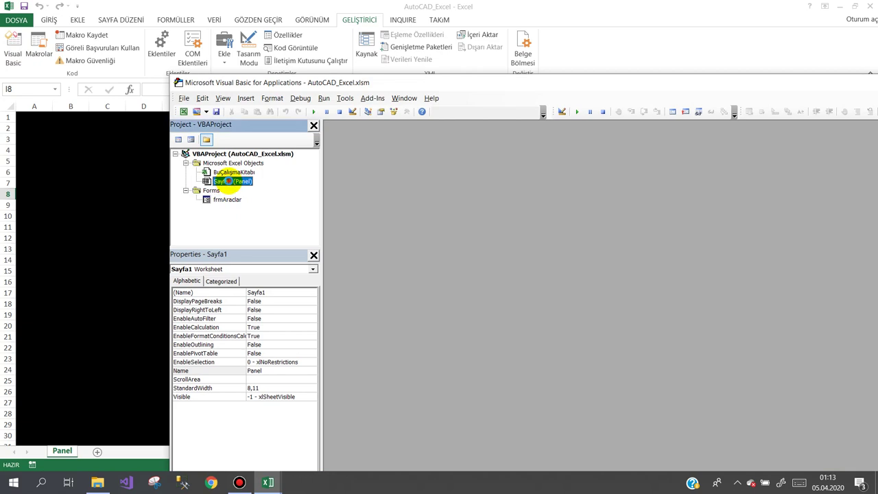
# Add a Worksheet_BeforeRightClick procedure and start typing the frmAraclar.Show False call
pyautogui.click(730, 130)
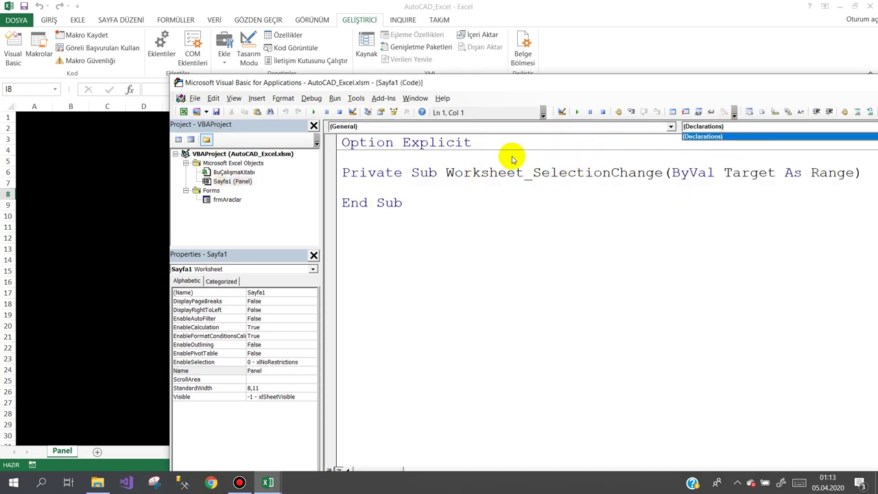
pyautogui.click(417, 179)
pyautogui.click(346, 190)
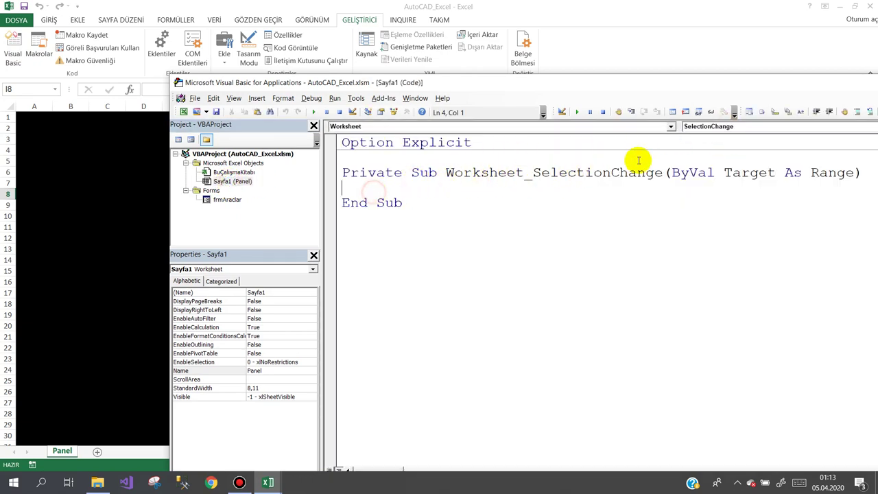
pyautogui.click(697, 126)
pyautogui.scroll(2, 690, 172)
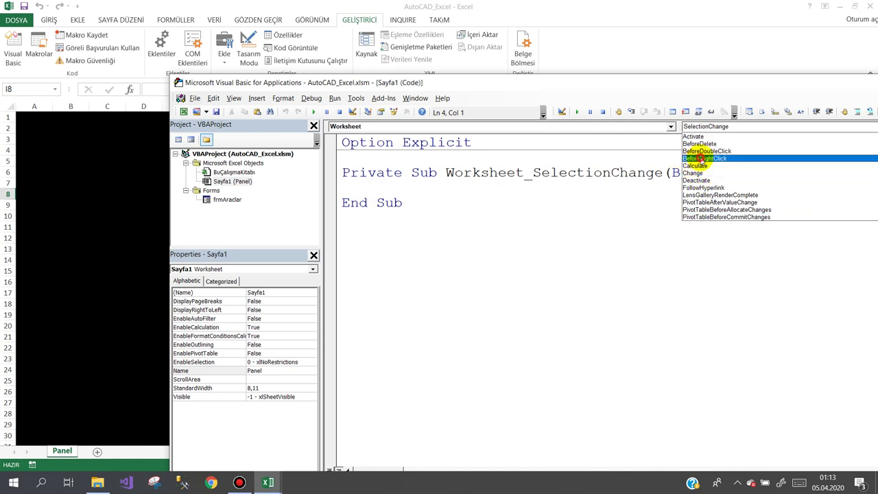
pyautogui.click(700, 158)
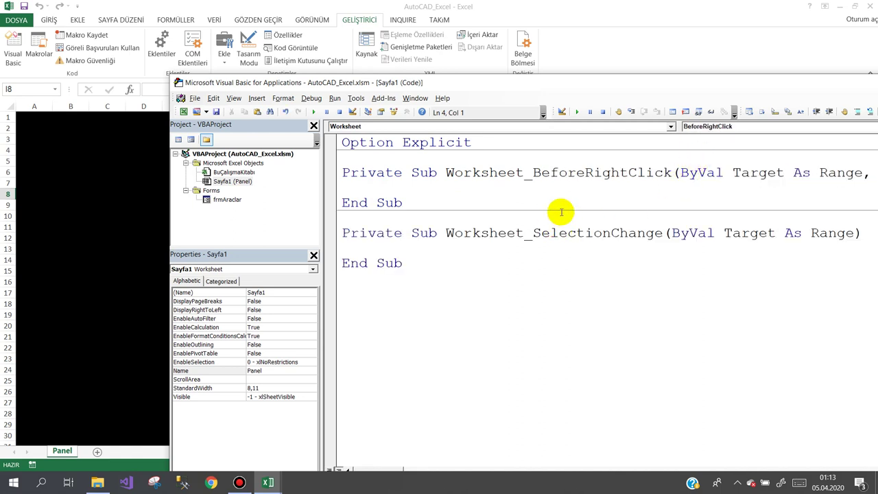
pyautogui.write('frm')
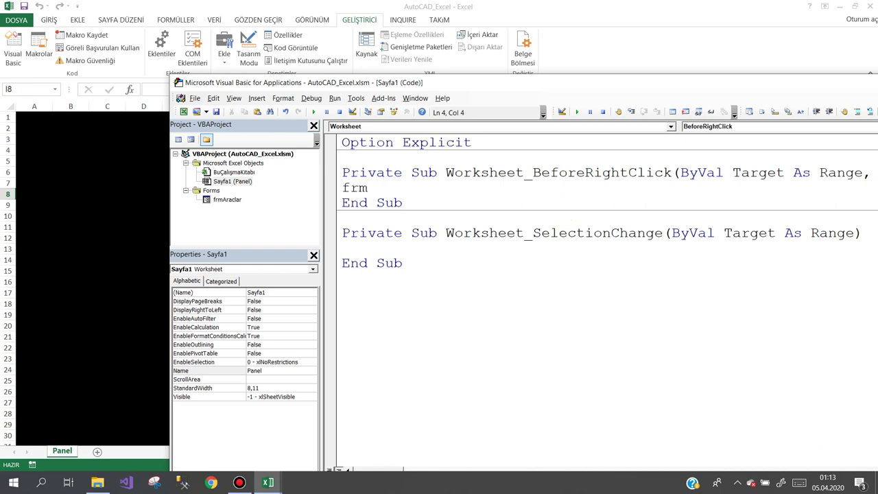
pyautogui.write('Araclar.')
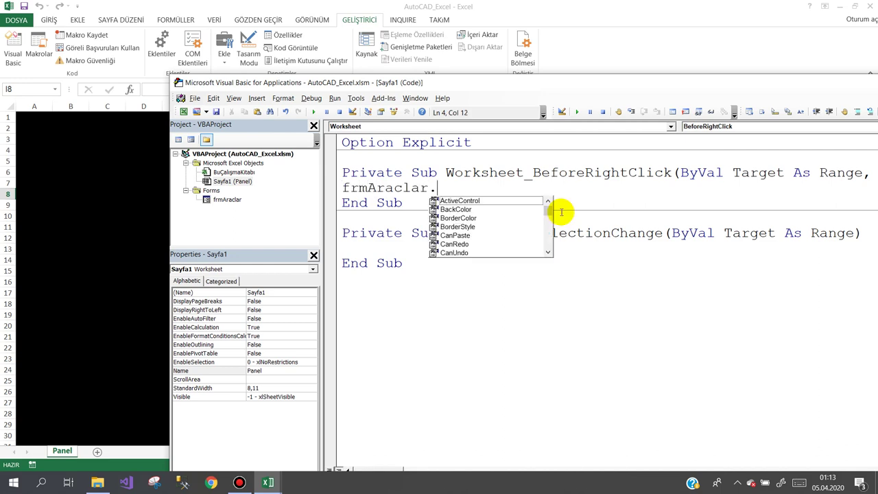
pyautogui.write('sh')
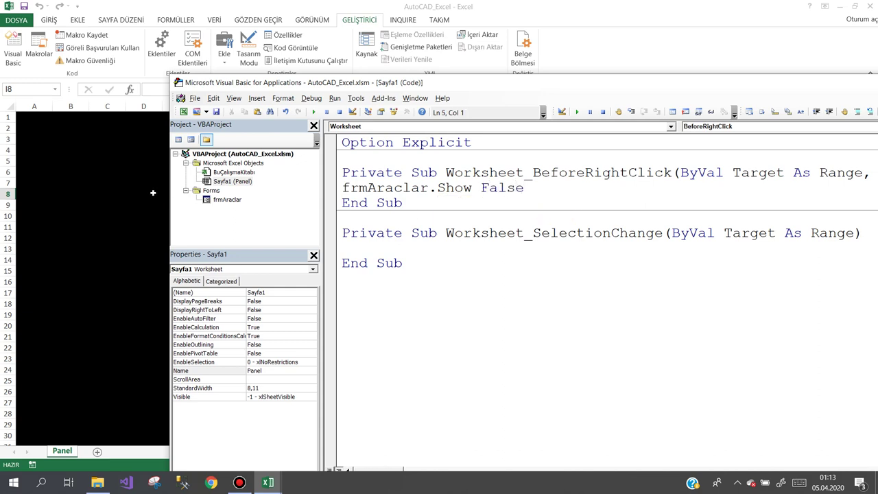
# Right-click cell H7 on the Panel sheet to bring up the Çizim Araçları toolbar, move it top-right and close it
pyautogui.click(137, 172)
pyautogui.click(294, 183)
pyautogui.rightClick(295, 184)
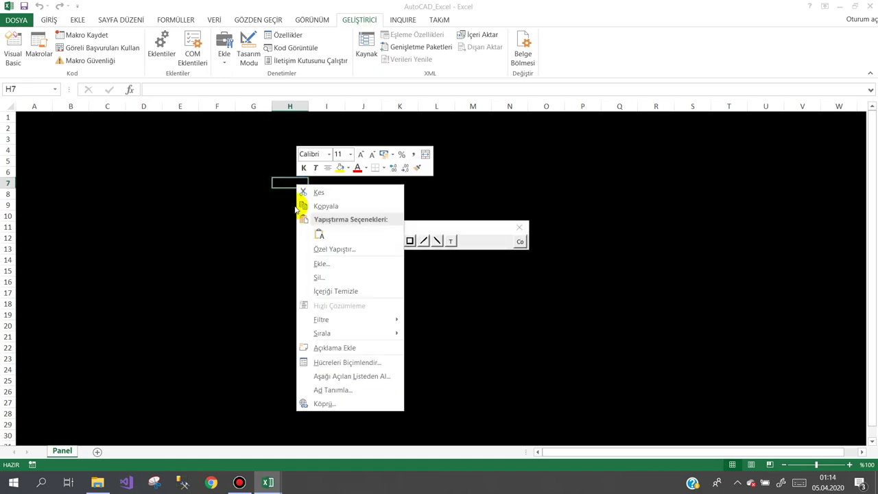
pyautogui.click(471, 231)
pyautogui.moveTo(470, 231); pyautogui.dragTo(789, 154)
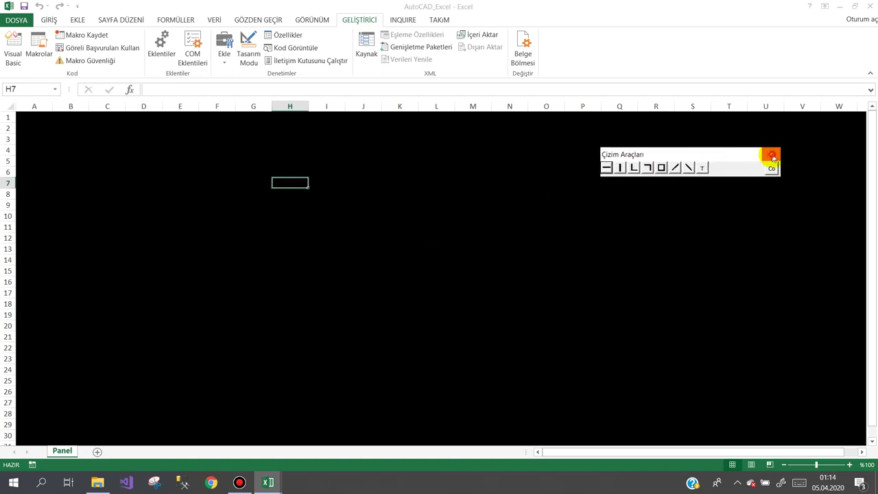
pyautogui.click(773, 158)
# Test the toolbar again from cell N9, moving it top-right and closing it
pyautogui.rightClick(522, 202)
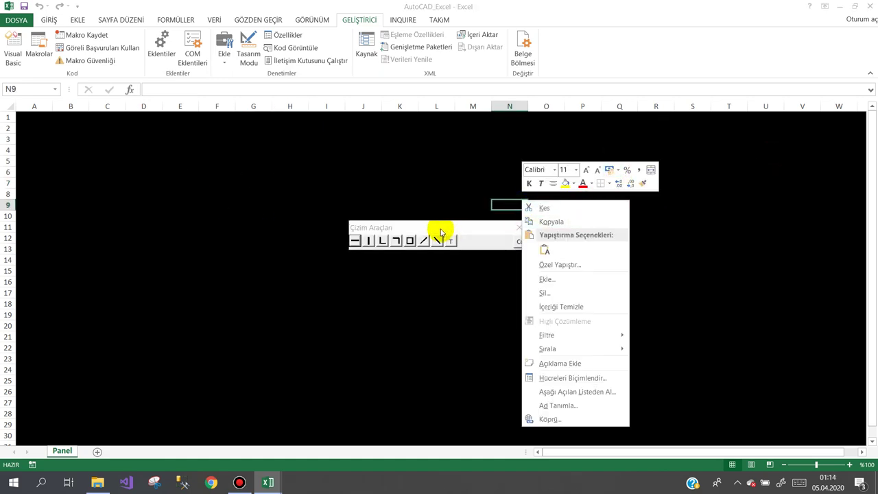
pyautogui.moveTo(440, 234); pyautogui.dragTo(766, 130)
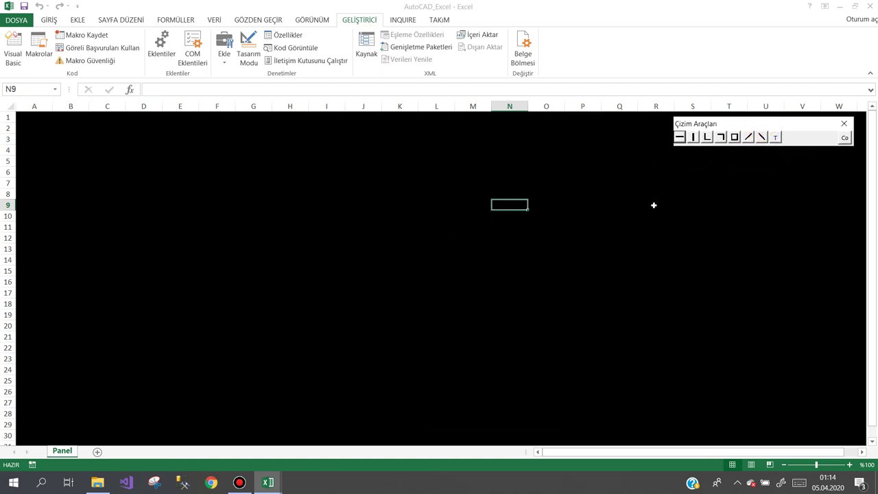
pyautogui.click(844, 125)
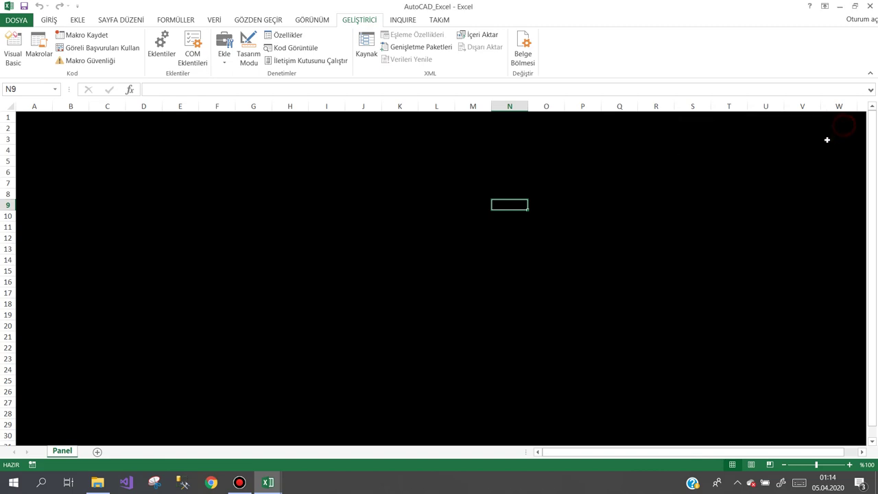
# Back in the VBA editor, open frmAraclar and caption its ninth button 'x'
pyautogui.moveTo(268, 483)
pyautogui.click(306, 429)
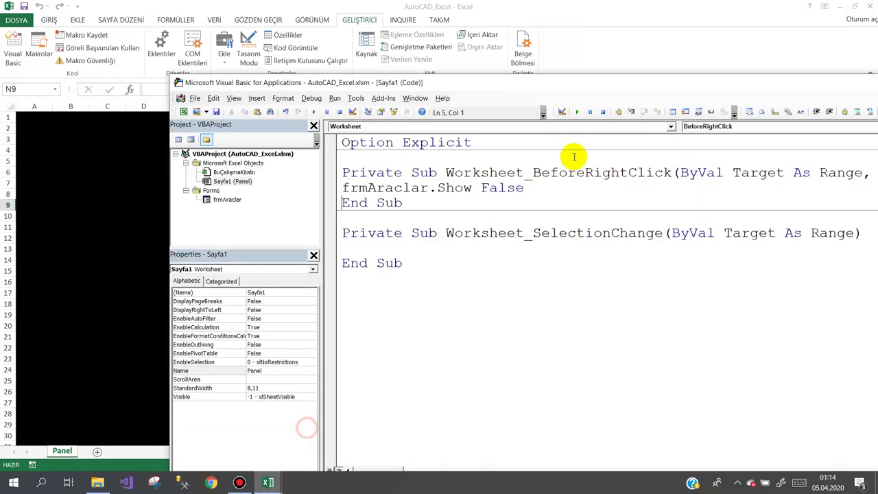
pyautogui.doubleClick(230, 200)
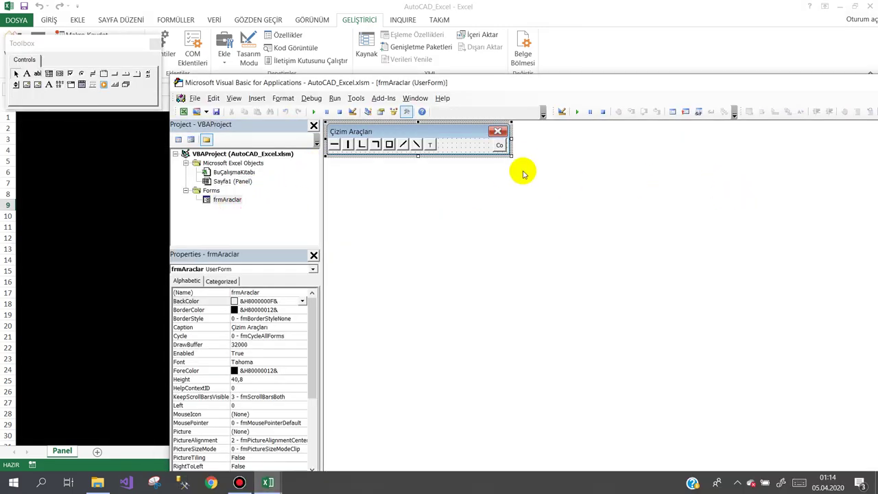
pyautogui.click(496, 144)
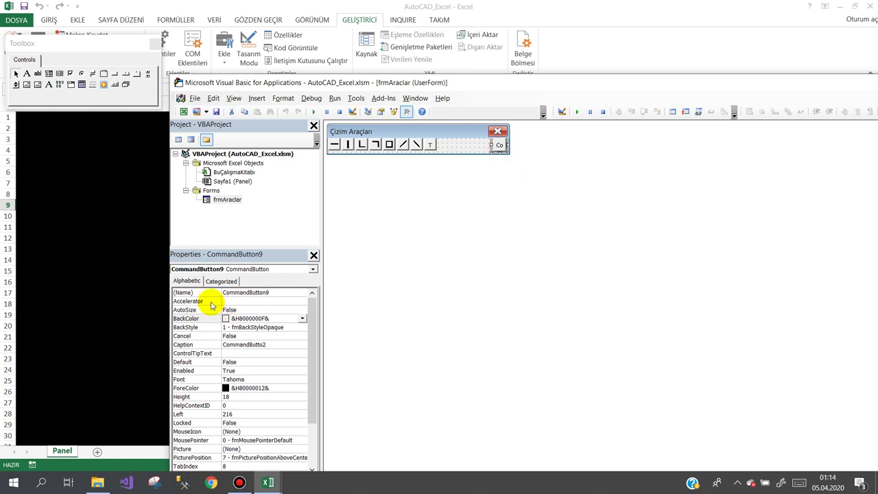
pyautogui.click(206, 345)
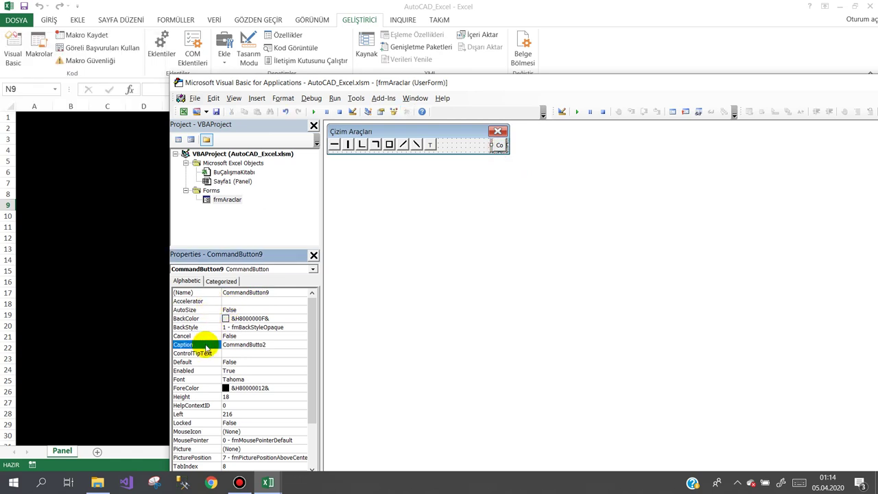
pyautogui.write('x')
pyautogui.click(480, 146)
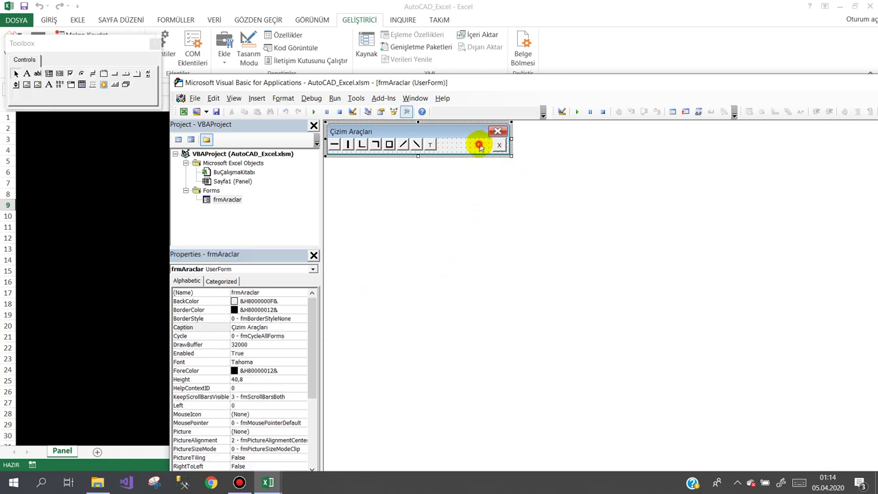
pyautogui.click(498, 144)
# Set the x button's Picture to the Cancel icon from the desktop ico icon folders
pyautogui.moveTo(309, 389); pyautogui.dragTo(310, 444)
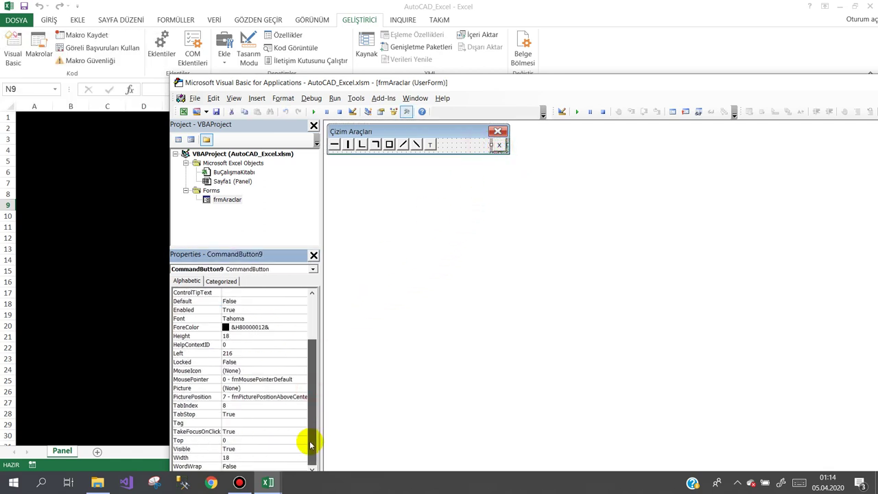
pyautogui.click(257, 389)
pyautogui.click(303, 389)
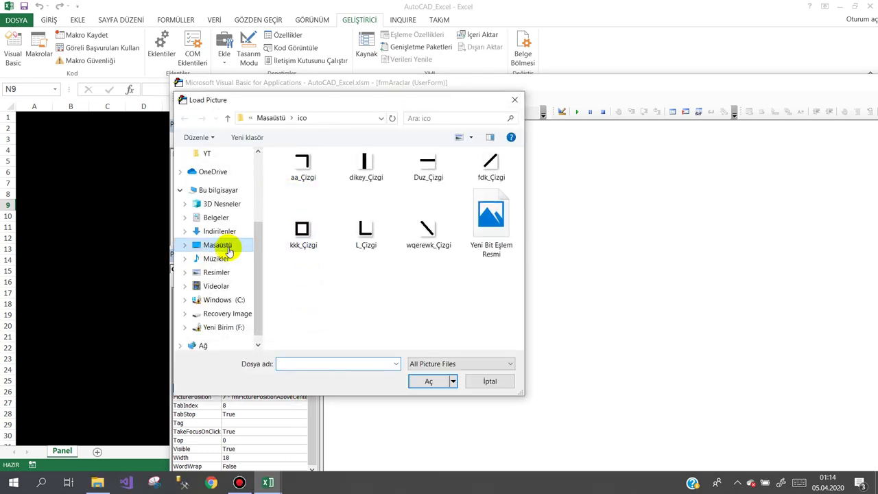
pyautogui.click(221, 245)
pyautogui.doubleClick(360, 180)
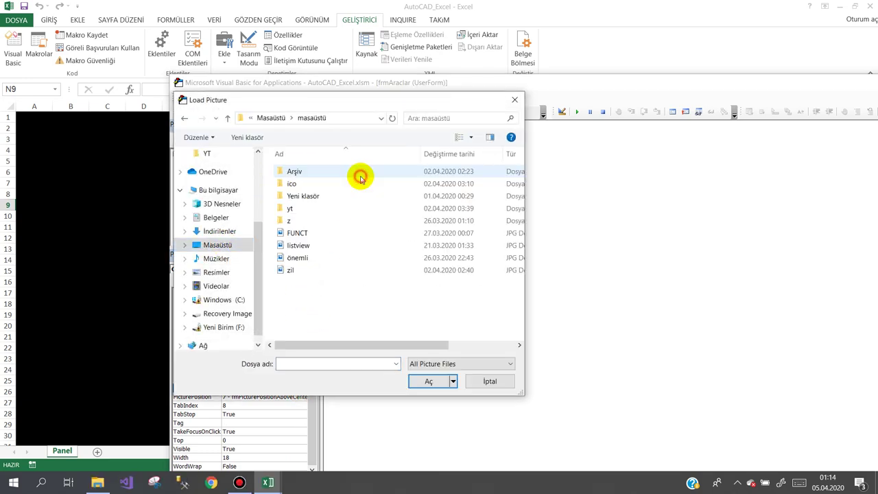
pyautogui.doubleClick(302, 184)
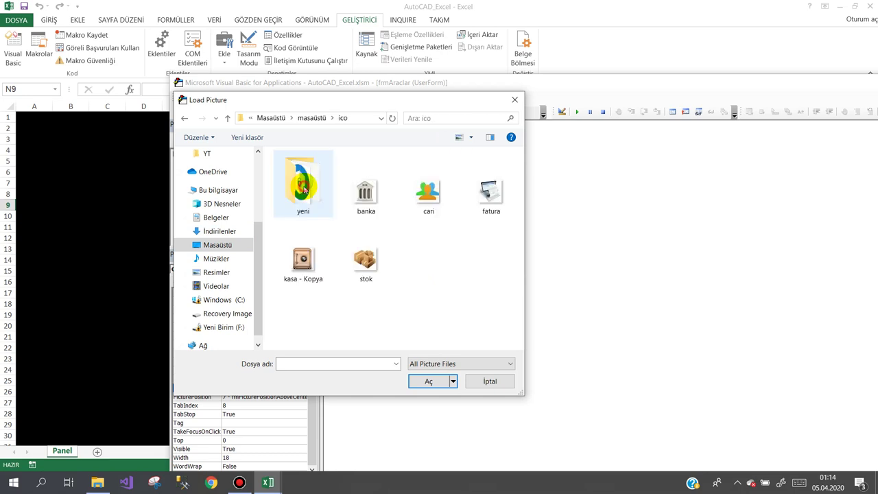
pyautogui.doubleClick(304, 185)
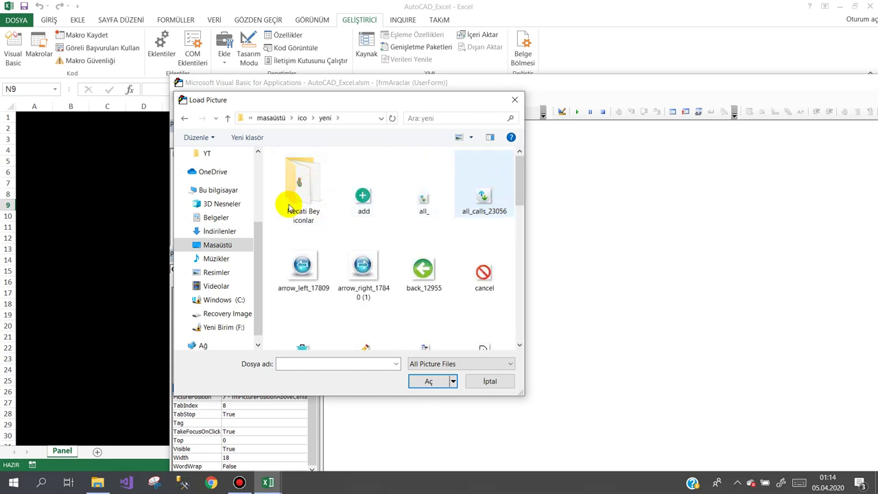
pyautogui.doubleClick(299, 181)
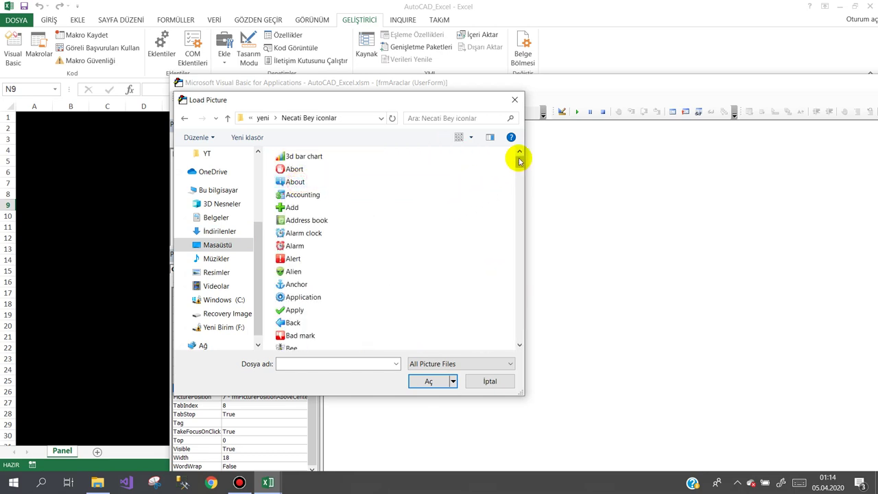
pyautogui.moveTo(521, 160); pyautogui.dragTo(519, 181)
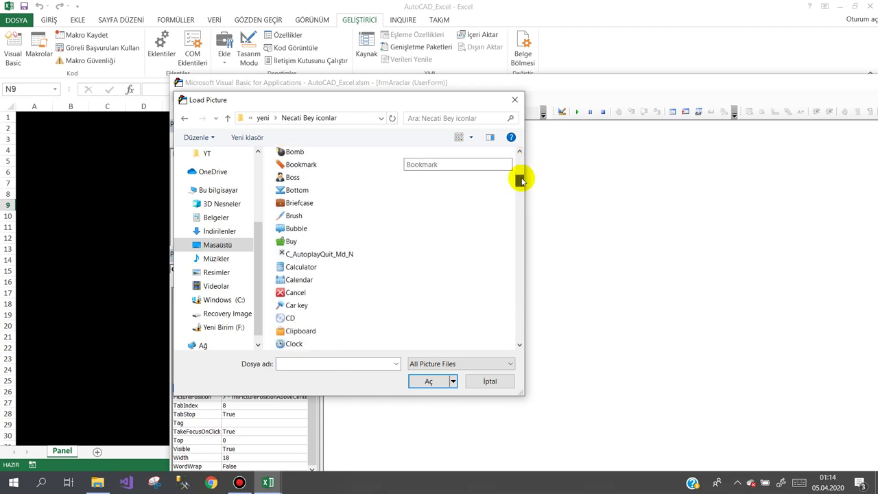
pyautogui.doubleClick(295, 270)
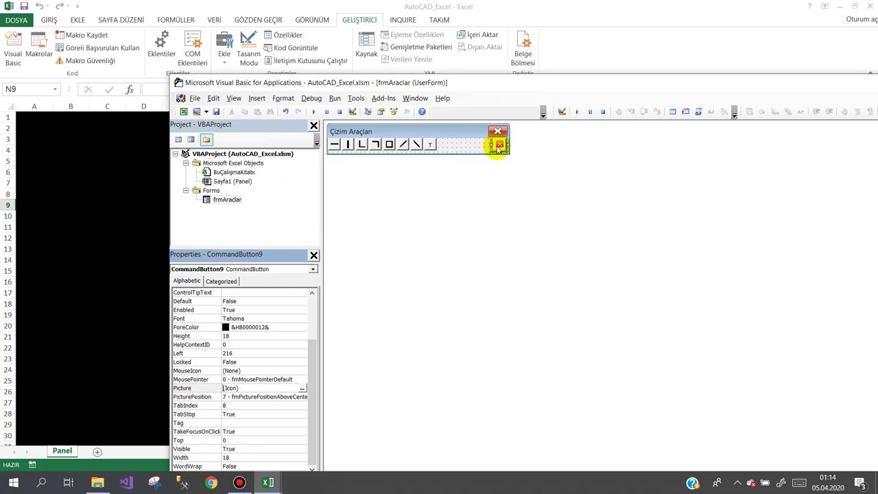
# Select the x button, then the whole Çizim Araçları form
pyautogui.click(499, 146)
pyautogui.click(499, 145)
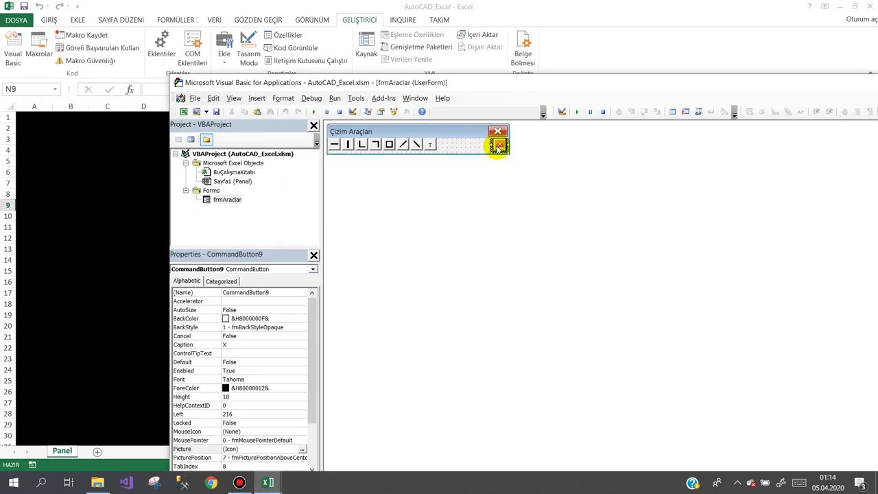
pyautogui.click(465, 147)
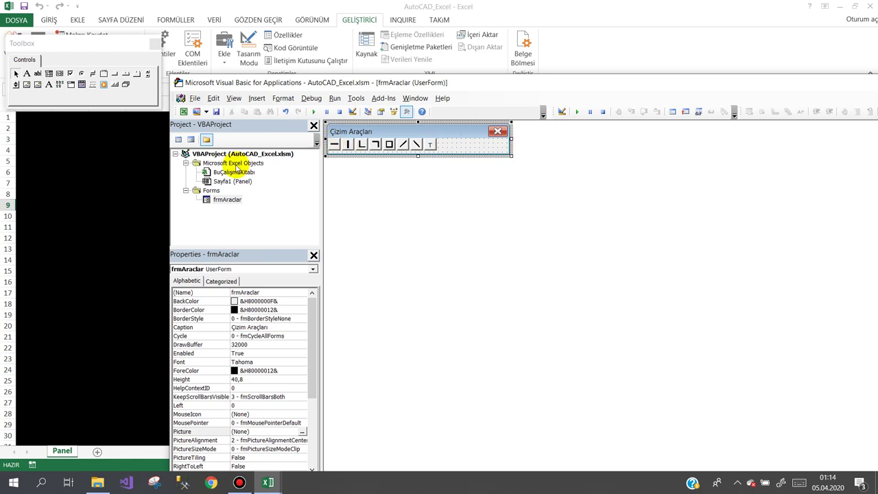
pyautogui.click(107, 166)
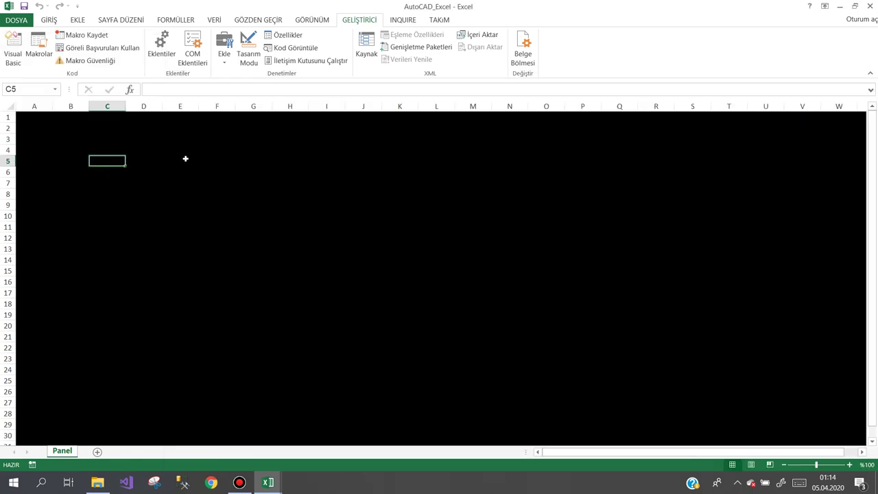
pyautogui.moveTo(267, 487)
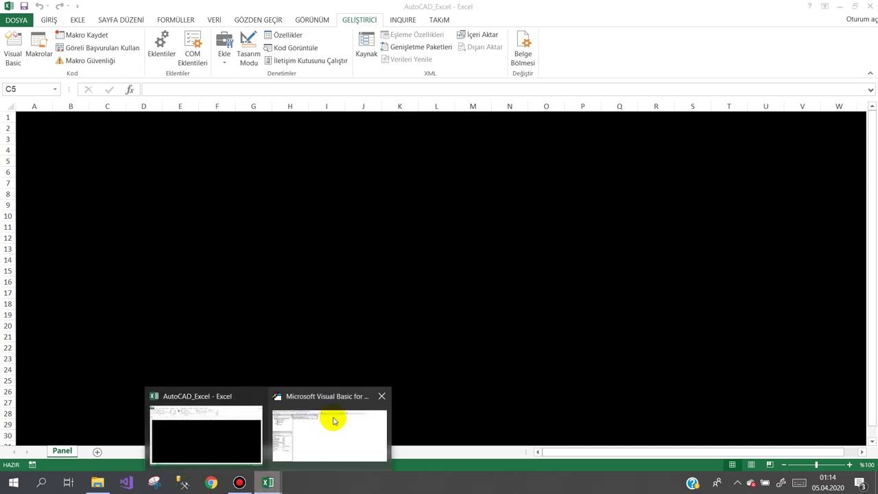
pyautogui.click(334, 420)
pyautogui.click(242, 483)
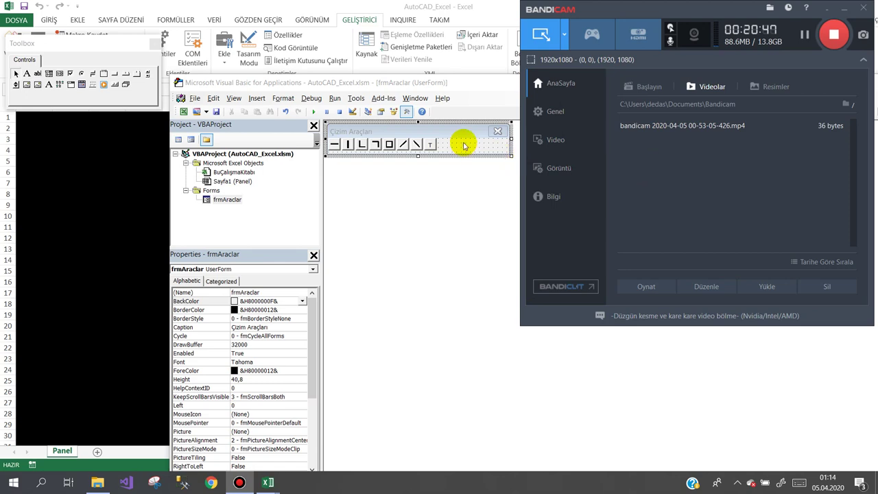
pyautogui.click(108, 197)
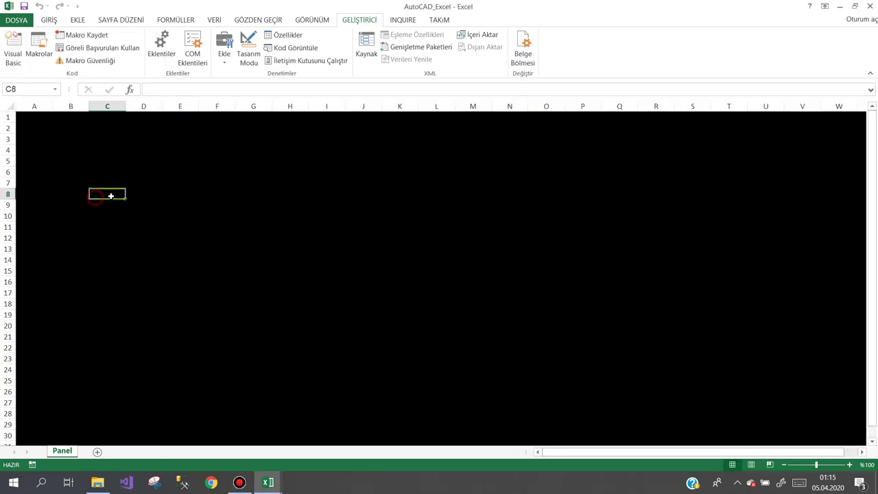
pyautogui.moveTo(267, 483)
pyautogui.click(299, 441)
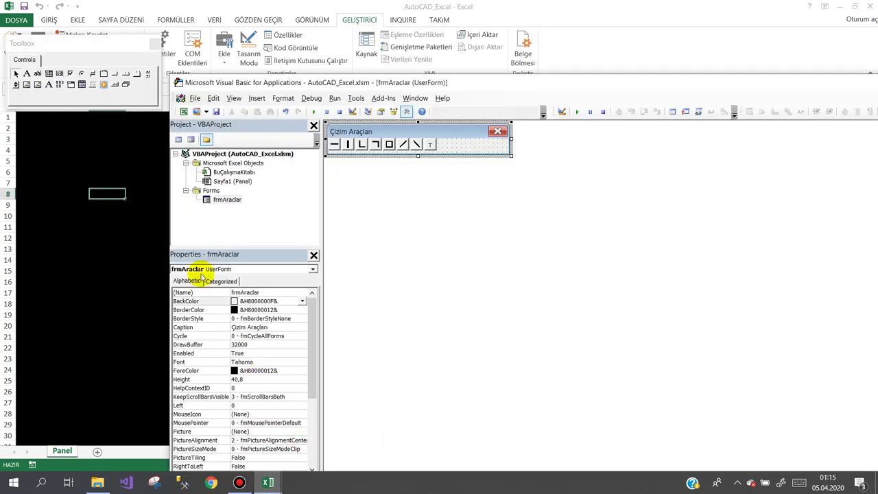
# Declare Public secim As Integer at the top of the frmAraclar code, above UserForm_Click
pyautogui.doubleClick(459, 146)
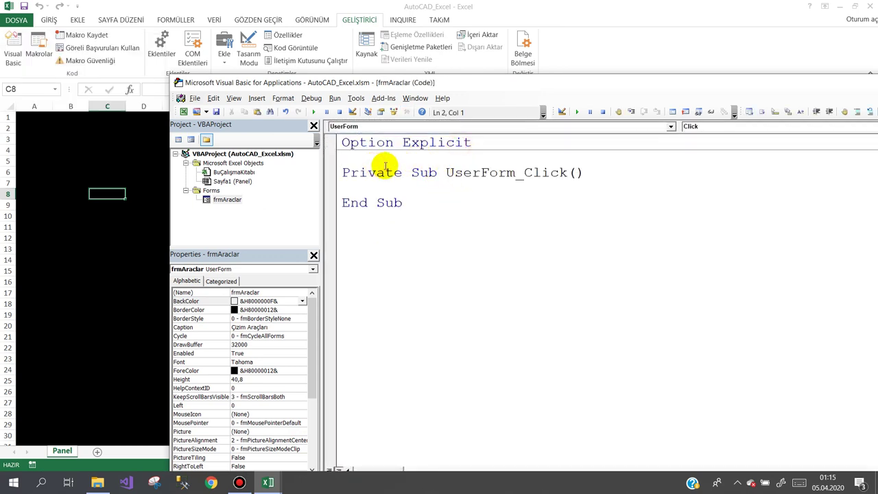
pyautogui.write('P')
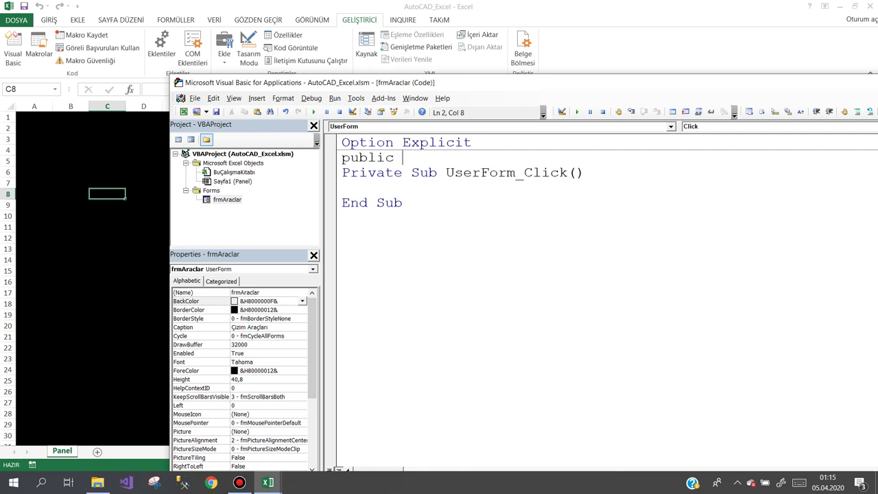
pyautogui.write('as ')
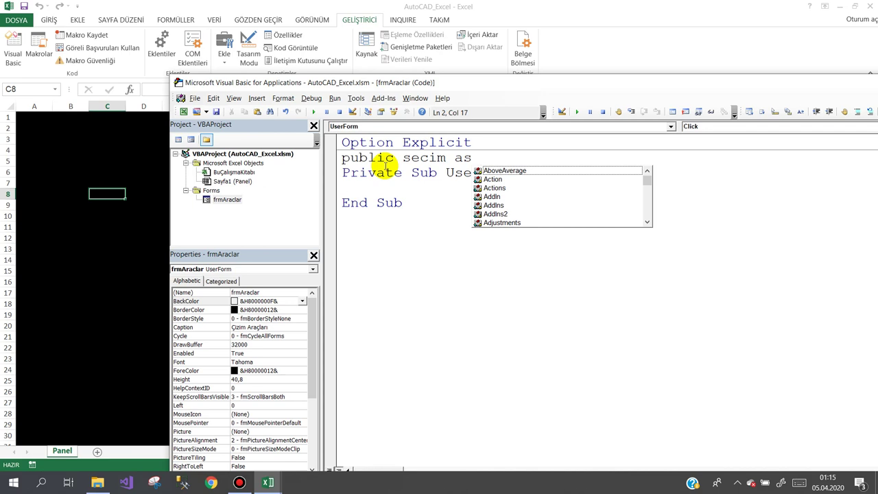
pyautogui.write('in')
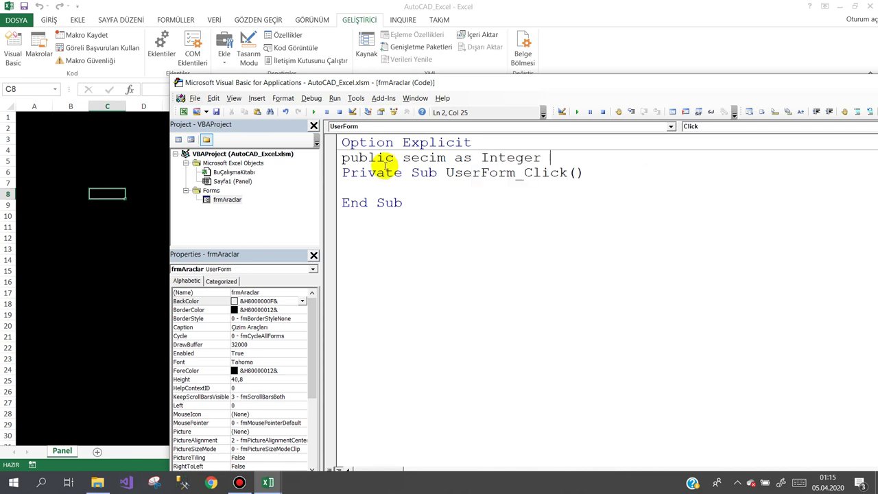
pyautogui.click(438, 203)
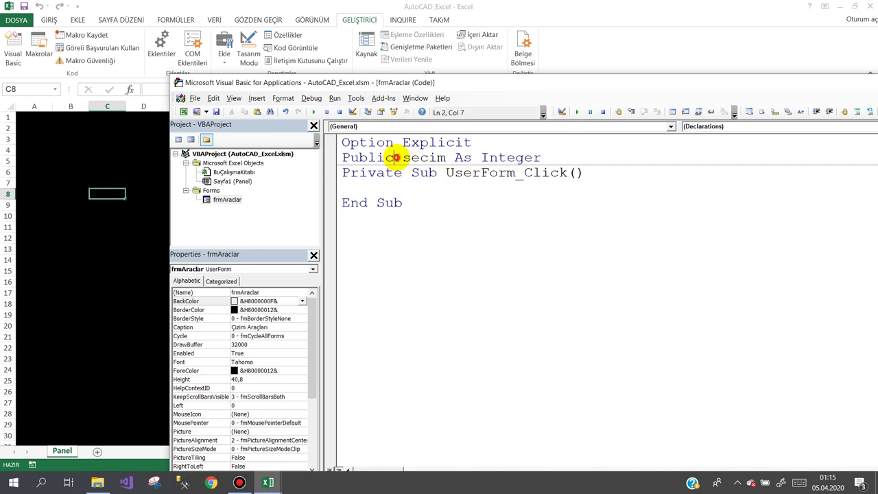
pyautogui.moveTo(396, 157); pyautogui.dragTo(342, 157)
# Give the first two drawing buttons Click handlers setting secim = 1 and secim = 2
pyautogui.click(355, 188)
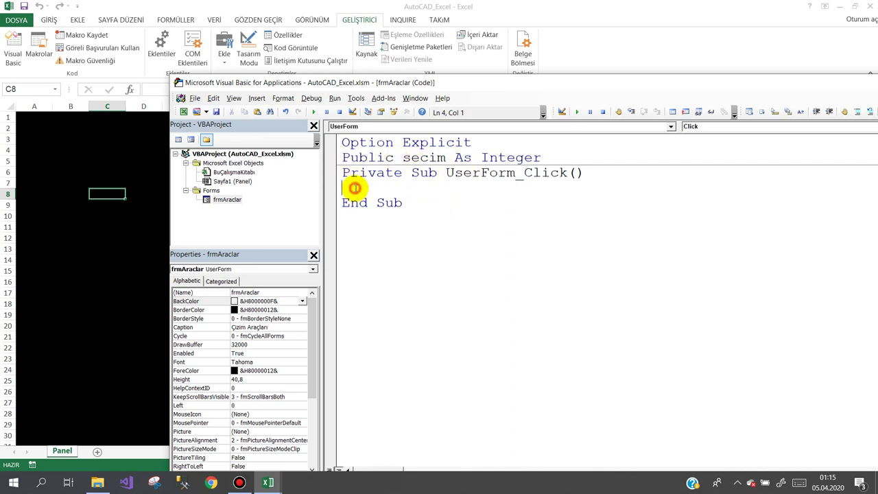
pyautogui.doubleClick(227, 200)
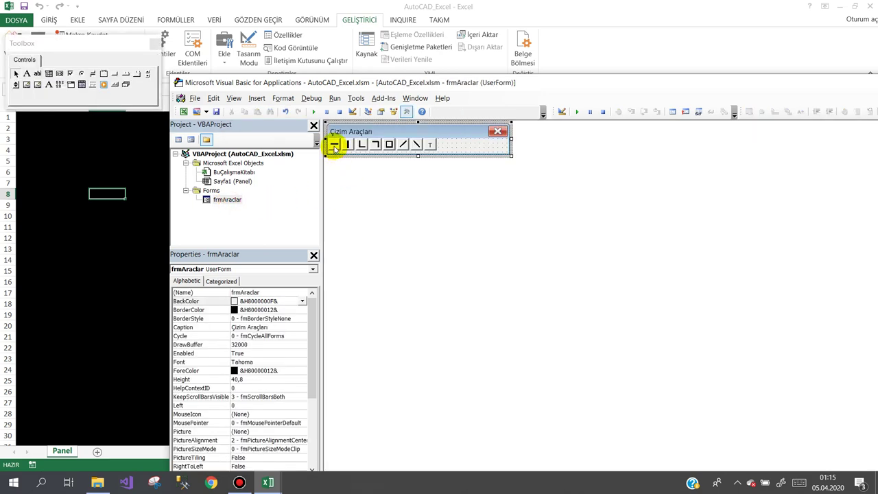
pyautogui.doubleClick(334, 146)
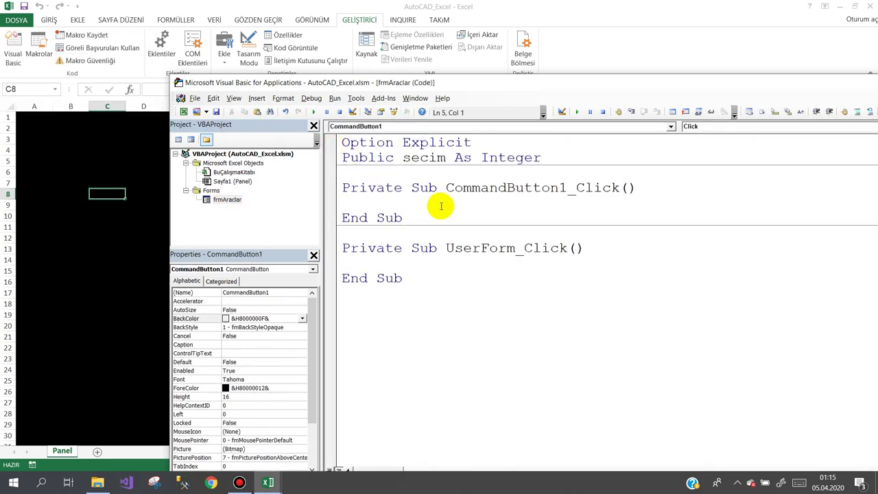
pyautogui.write('secim = 1')
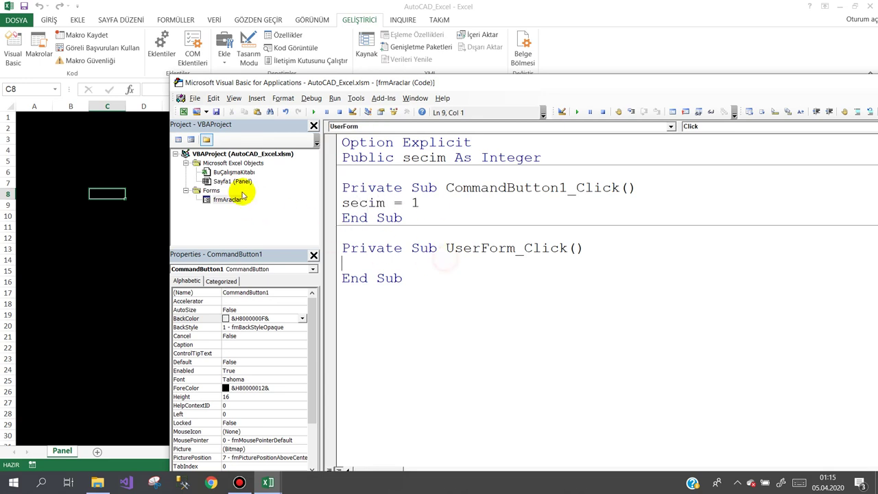
pyautogui.doubleClick(227, 200)
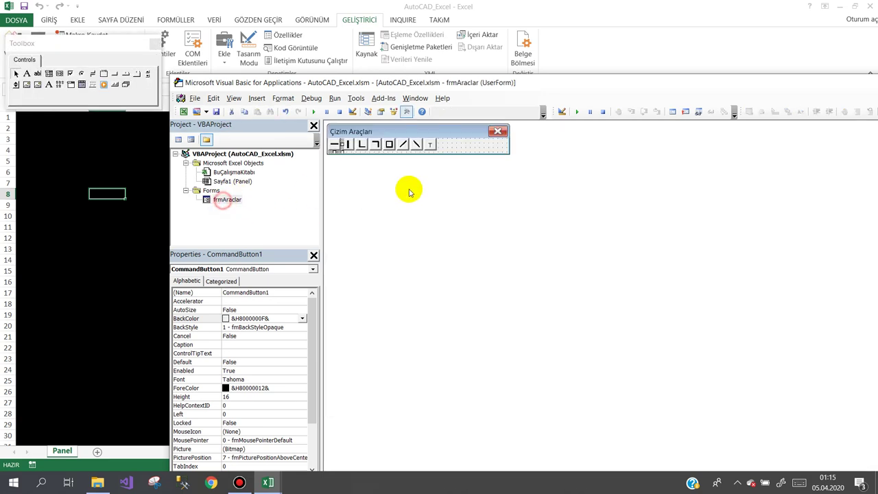
pyautogui.doubleClick(346, 144)
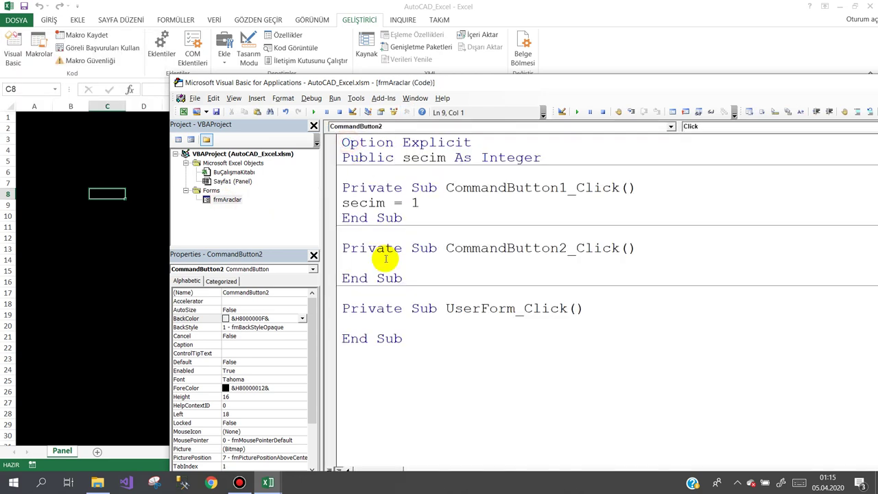
pyautogui.write('se')
pyautogui.hotkey('ctrl', 'space')
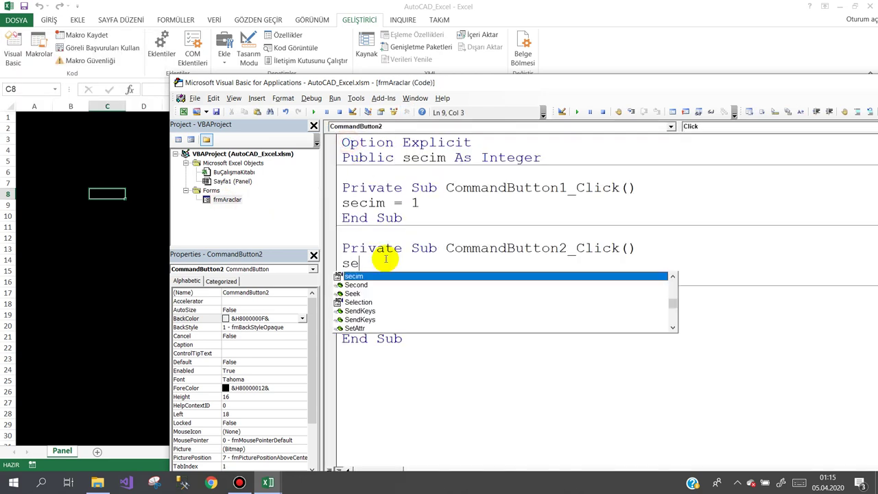
pyautogui.write('=2')
pyautogui.click(436, 308)
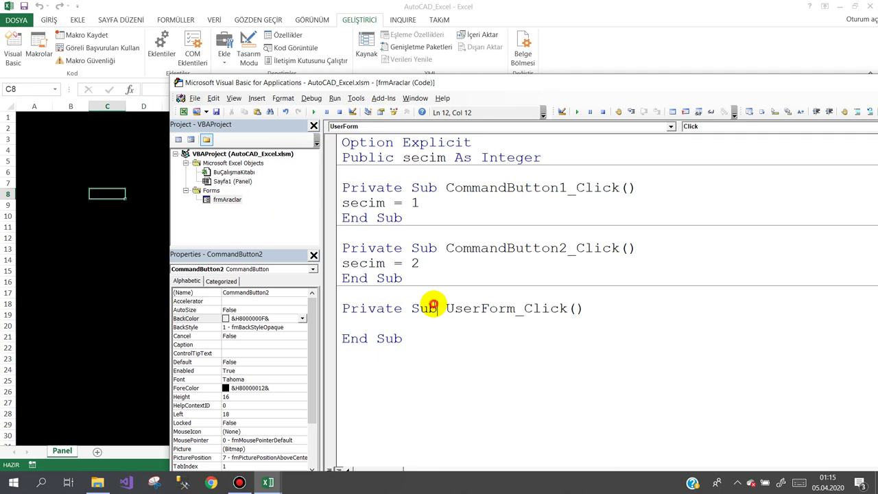
# Add Click handlers setting secim to 3 and 4 for the third and fourth buttons
pyautogui.doubleClick(226, 199)
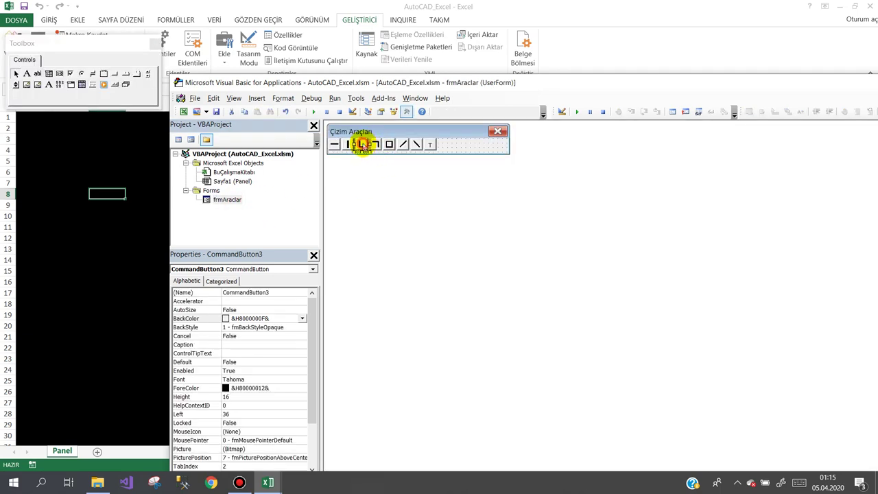
pyautogui.doubleClick(364, 144)
pyautogui.write('seci')
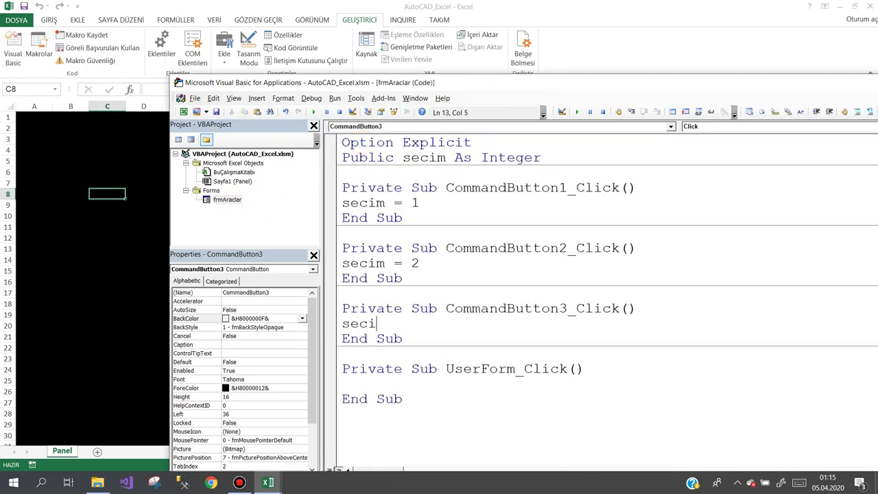
pyautogui.write('m=3')
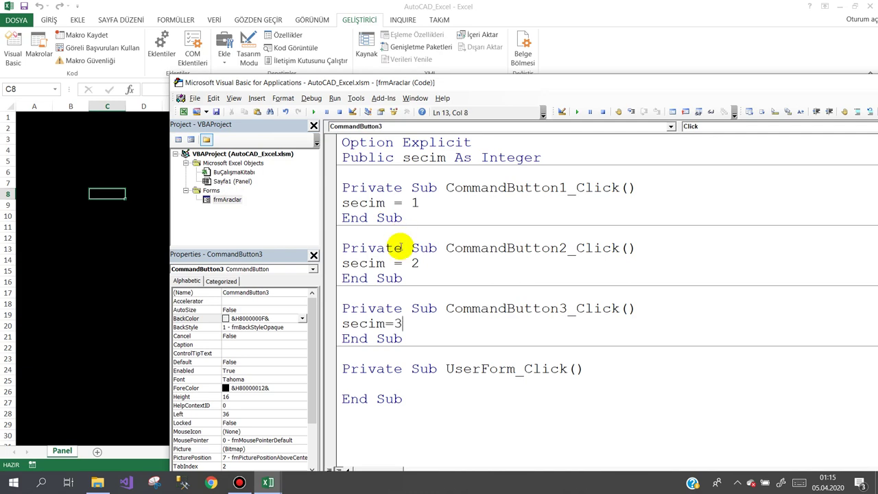
pyautogui.doubleClick(227, 199)
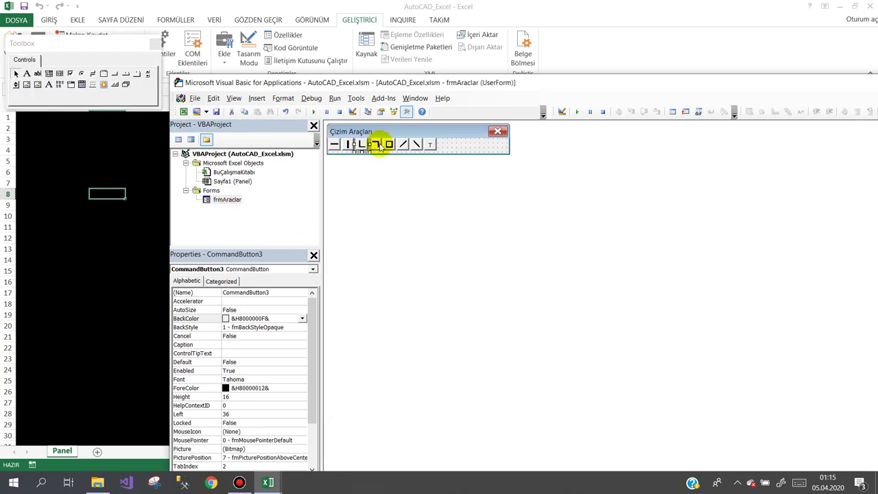
pyautogui.doubleClick(376, 144)
pyautogui.write('sec')
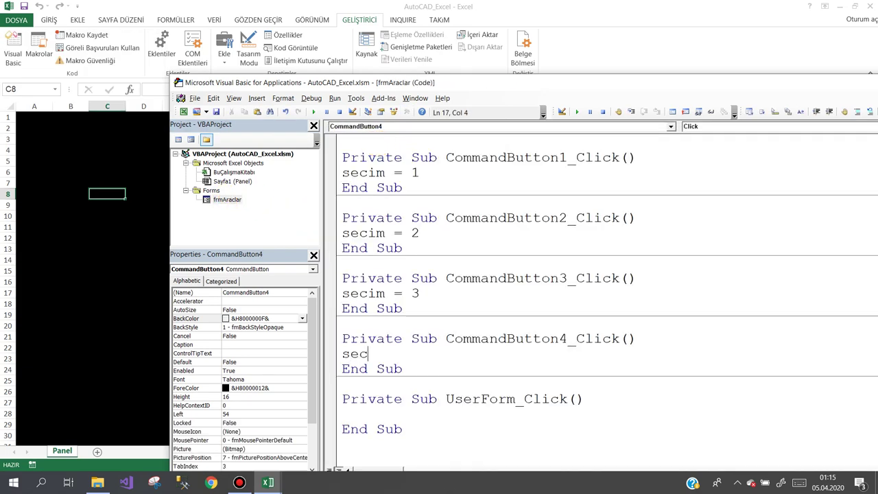
pyautogui.hotkey('ctrl', 'space')
pyautogui.press('Escape')
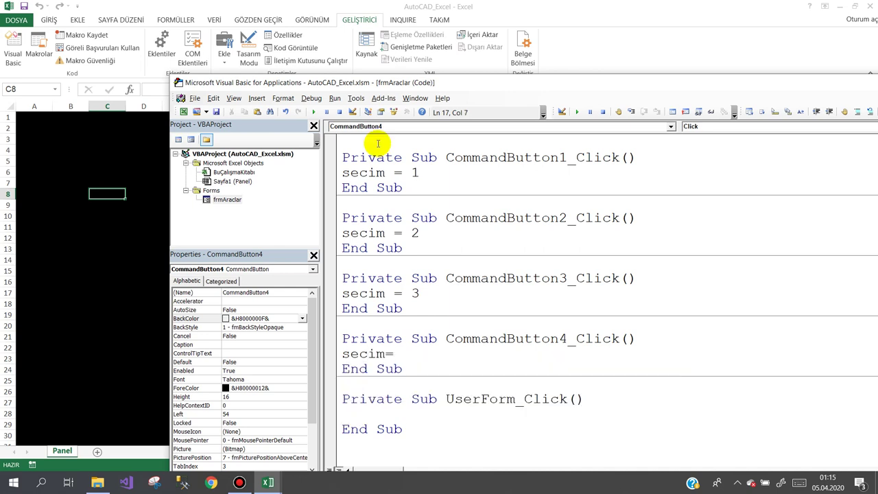
pyautogui.write('4')
# Give the fifth button a Click handler that sets secim = 5
pyautogui.click(436, 128)
pyautogui.click(219, 205)
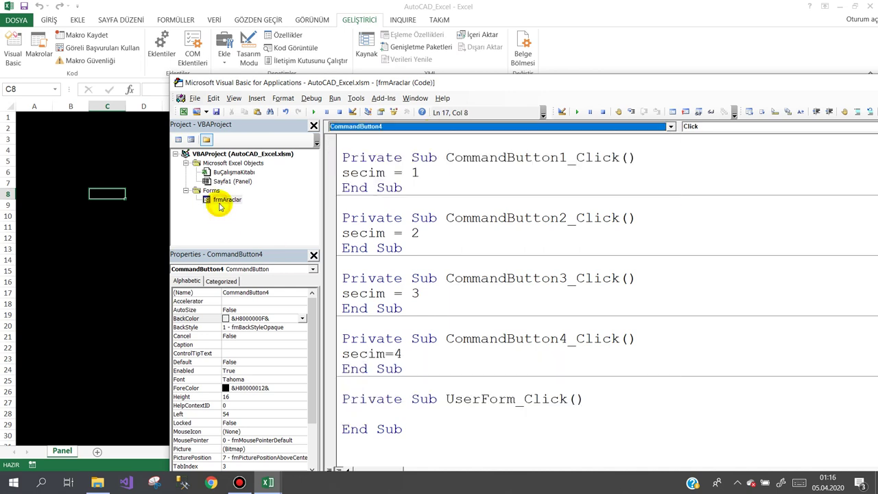
pyautogui.doubleClick(219, 201)
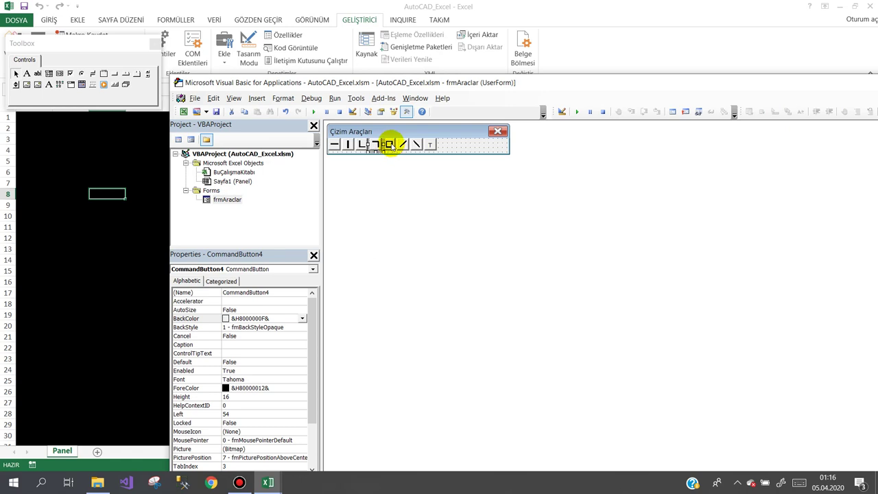
pyautogui.doubleClick(390, 144)
pyautogui.write('sec')
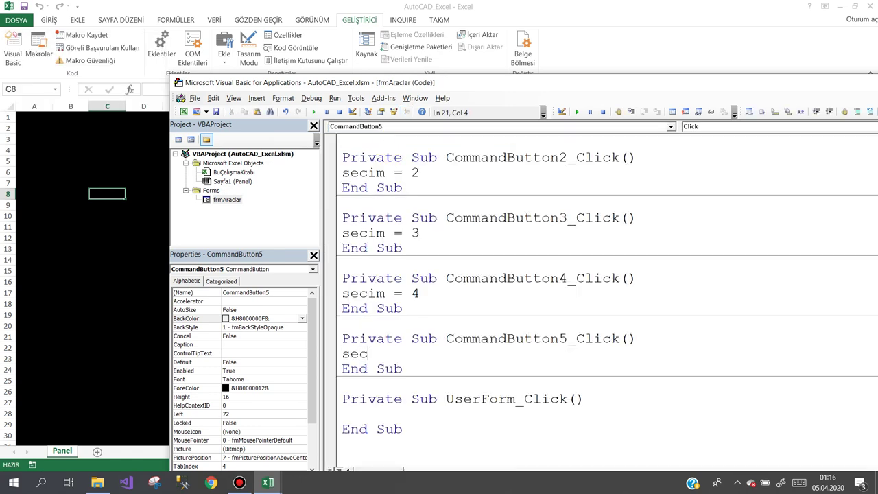
pyautogui.hotkey('ctrl', 'space')
pyautogui.write('=5')
# Add Click handlers setting secim = 6 and secim = 7 for buttons six and seven
pyautogui.doubleClick(228, 199)
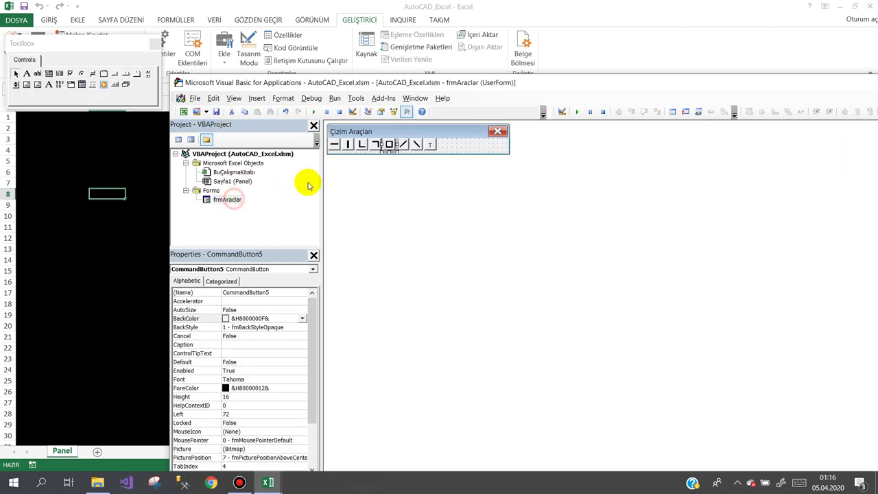
pyautogui.doubleClick(402, 145)
pyautogui.write('sec')
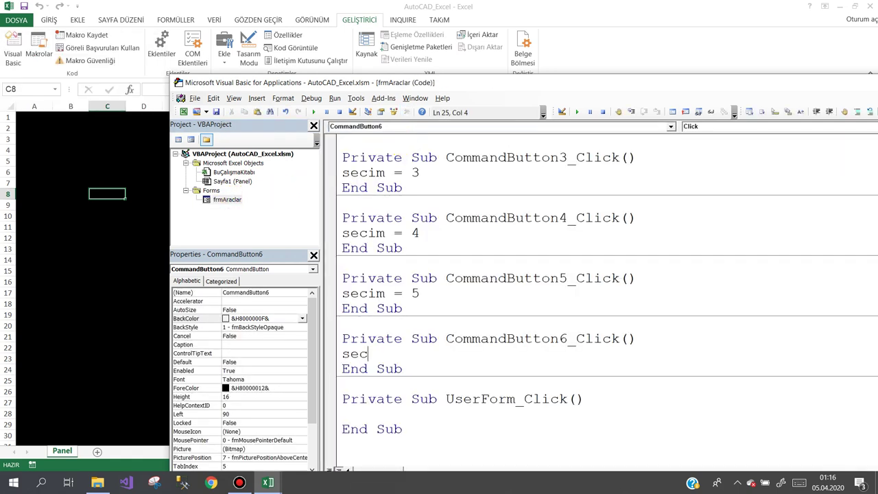
pyautogui.hotkey('ctrl', 'space')
pyautogui.write('=')
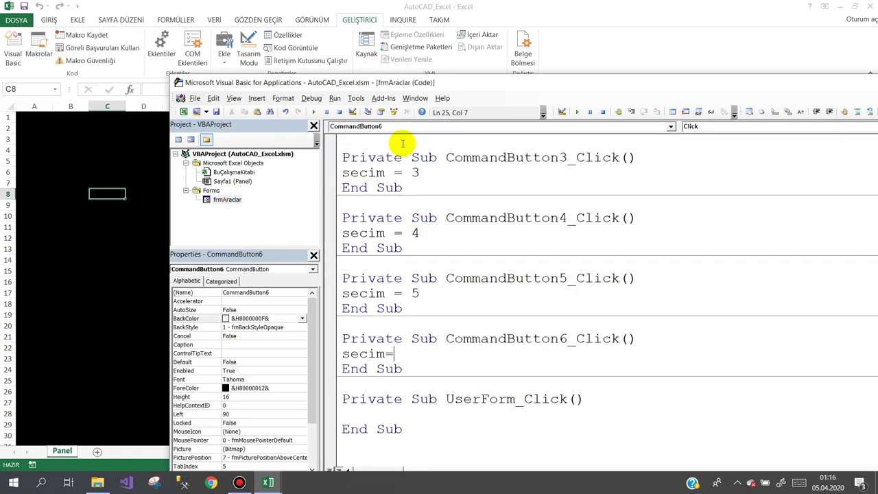
pyautogui.write('6')
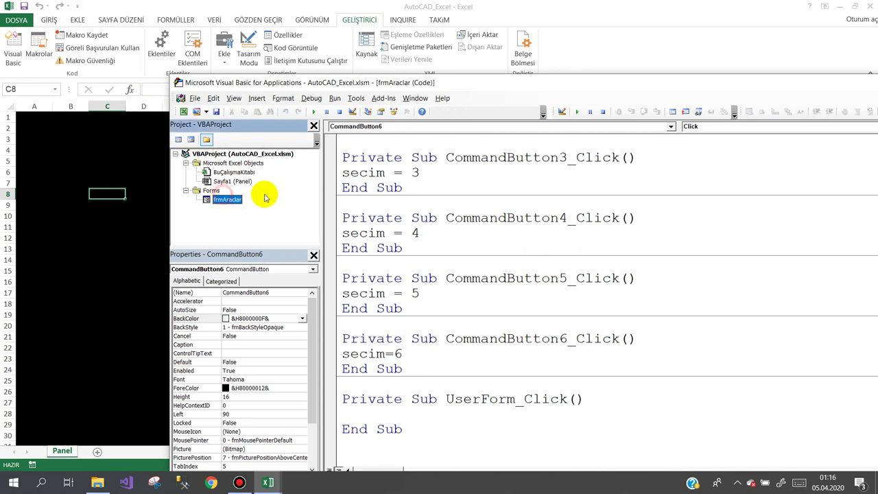
pyautogui.doubleClick(226, 199)
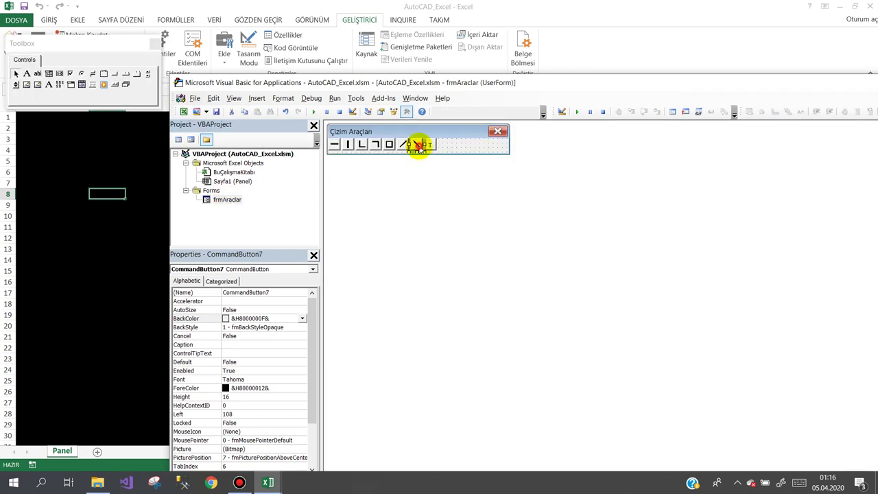
pyautogui.doubleClick(415, 144)
pyautogui.write('sec')
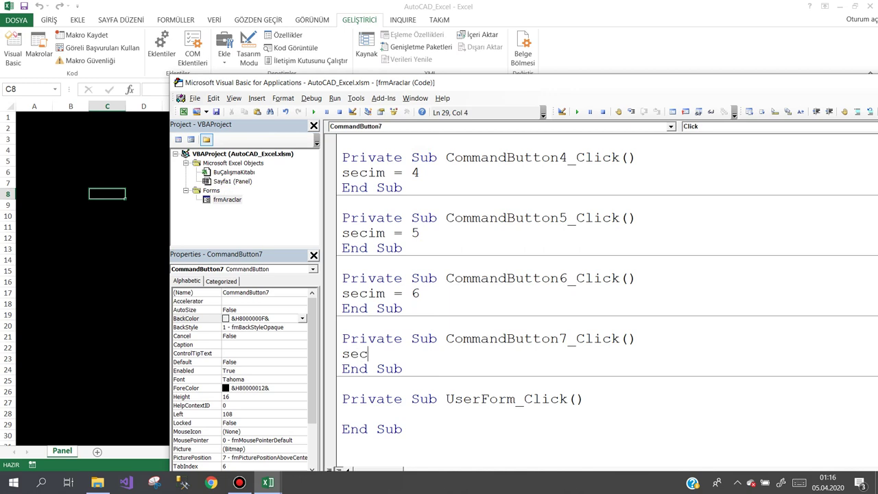
pyautogui.hotkey('ctrl', 'space')
pyautogui.write('= 7')
pyautogui.click(471, 251)
# Give the eighth button a Click handler setting secim = 8, then reopen the form designer
pyautogui.doubleClick(227, 200)
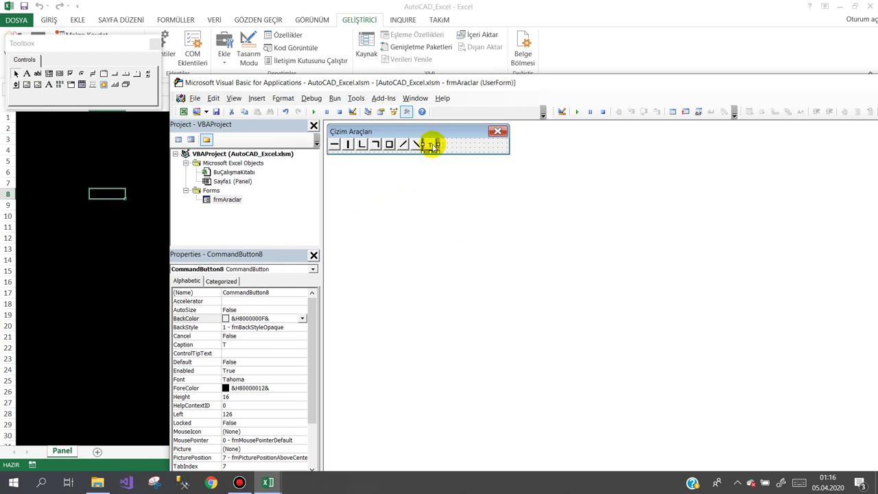
pyautogui.doubleClick(434, 146)
pyautogui.write('se')
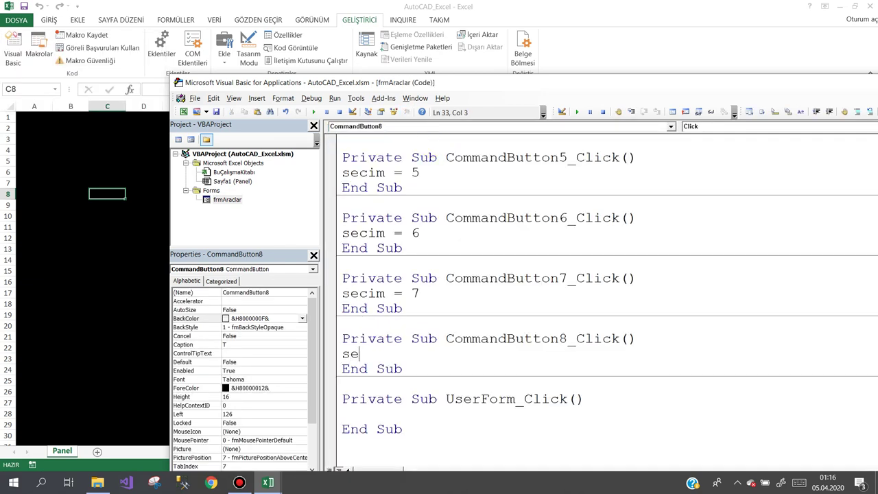
pyautogui.write('c')
pyautogui.hotkey('ctrl', 'space')
pyautogui.write('=')
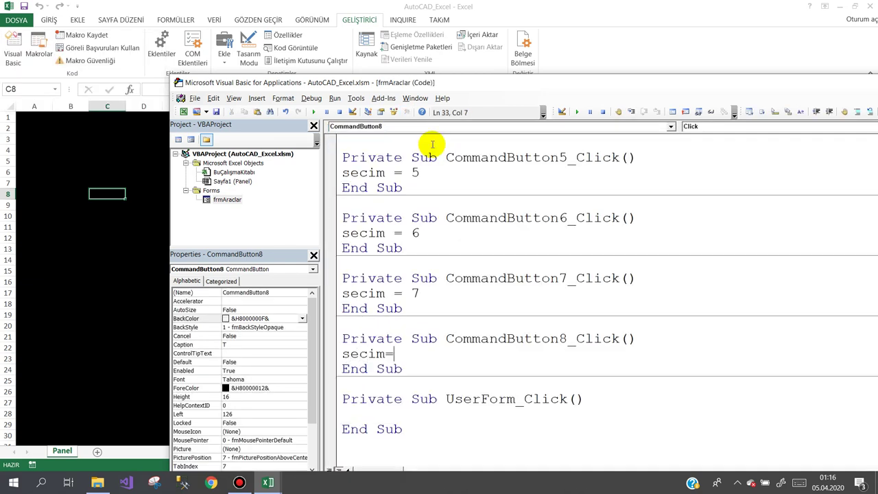
pyautogui.write('8')
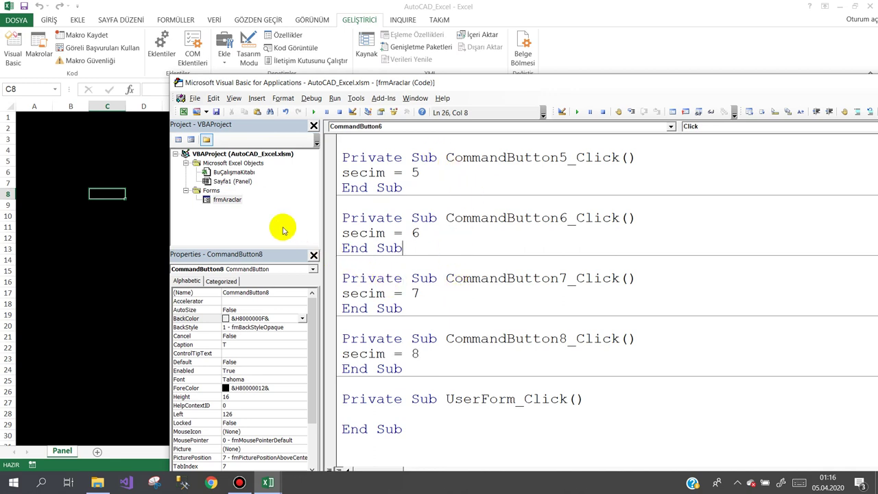
pyautogui.doubleClick(232, 200)
# Return to the Excel worksheet and open, then cancel, the Record Macro setup
pyautogui.click(481, 153)
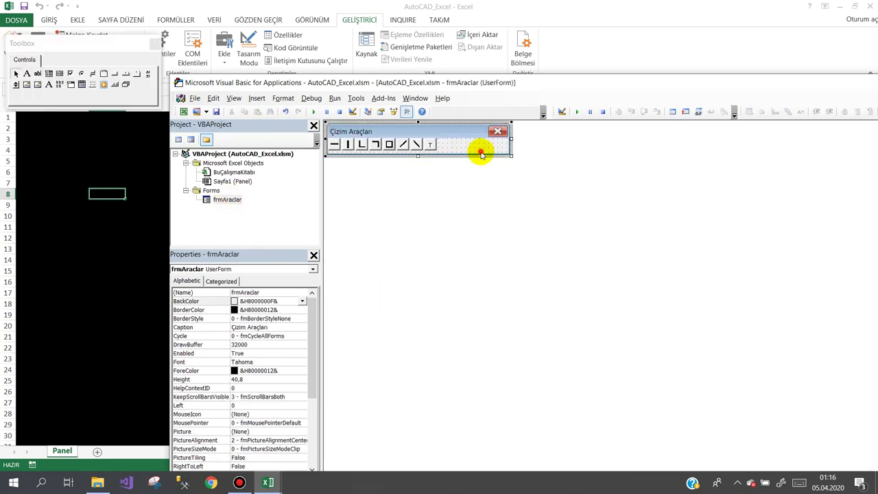
pyautogui.click(111, 215)
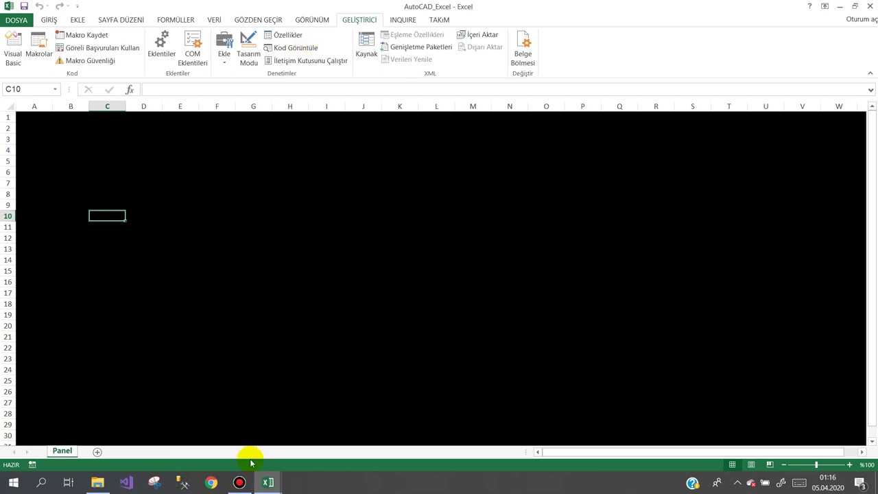
pyautogui.click(240, 482)
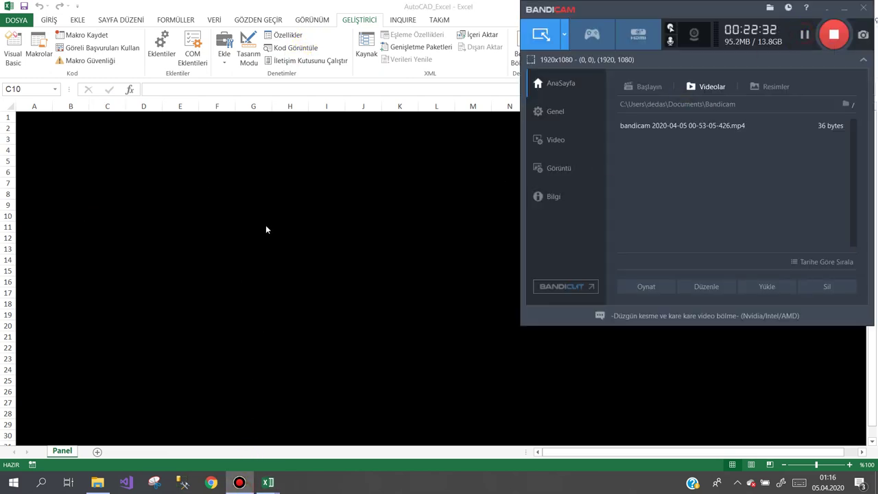
pyautogui.click(237, 223)
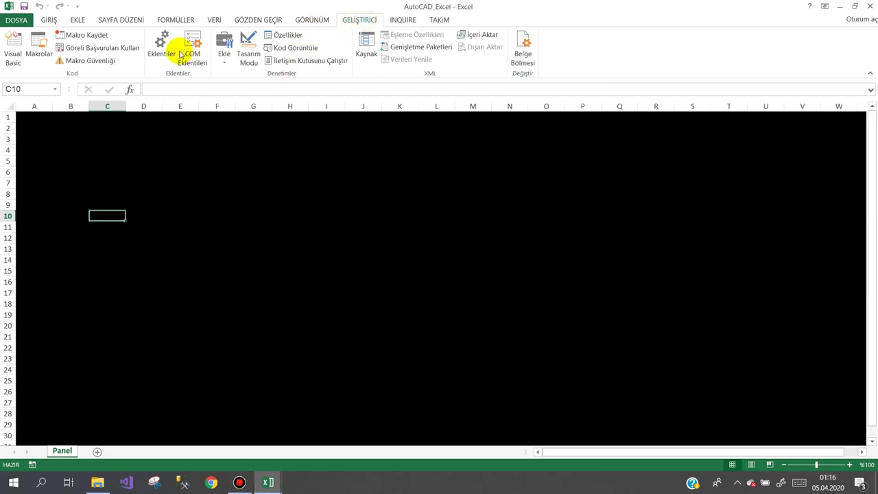
pyautogui.click(86, 35)
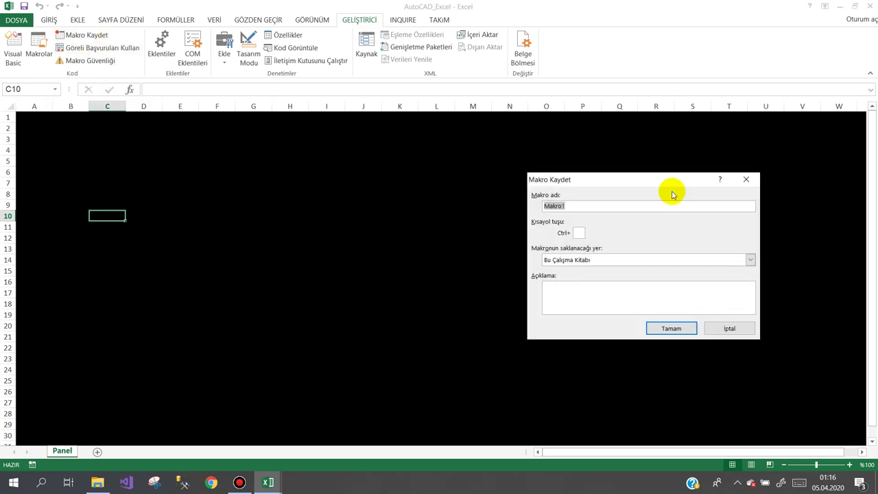
pyautogui.click(746, 179)
# Right-click cell L7 to pop up the Çizim Araçları toolbar, then close it
pyautogui.click(454, 184)
pyautogui.rightClick(454, 184)
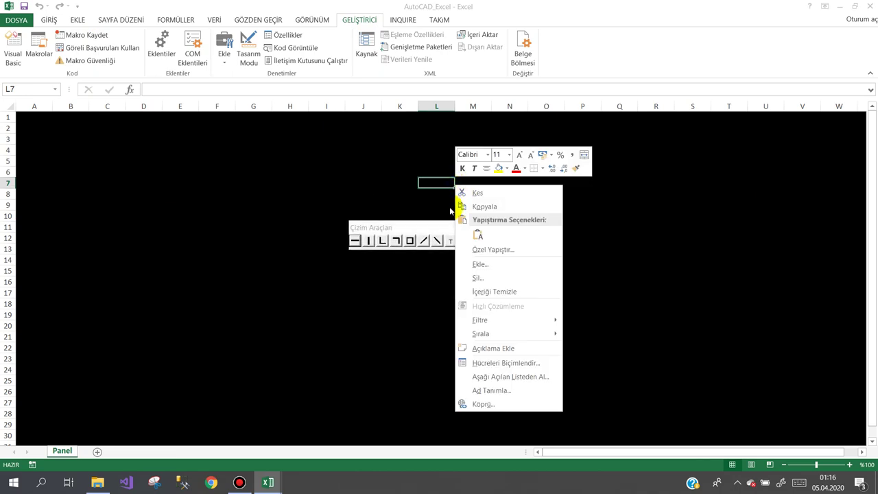
pyautogui.click(360, 242)
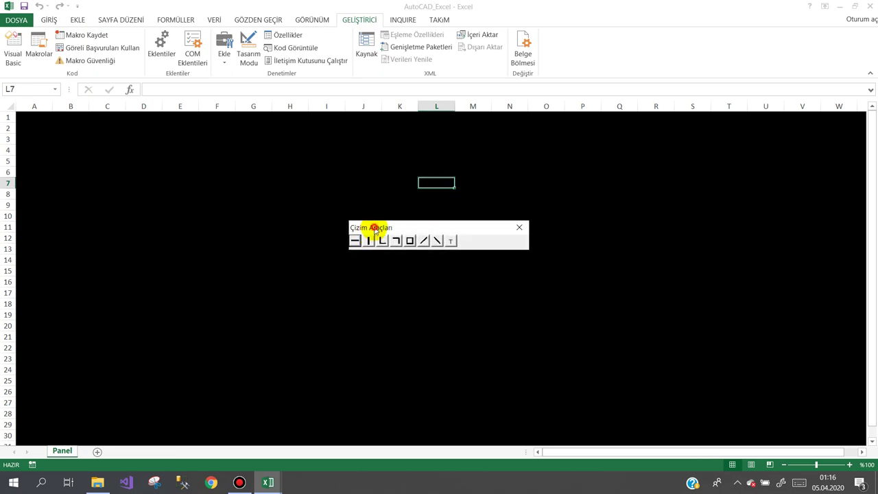
pyautogui.click(521, 227)
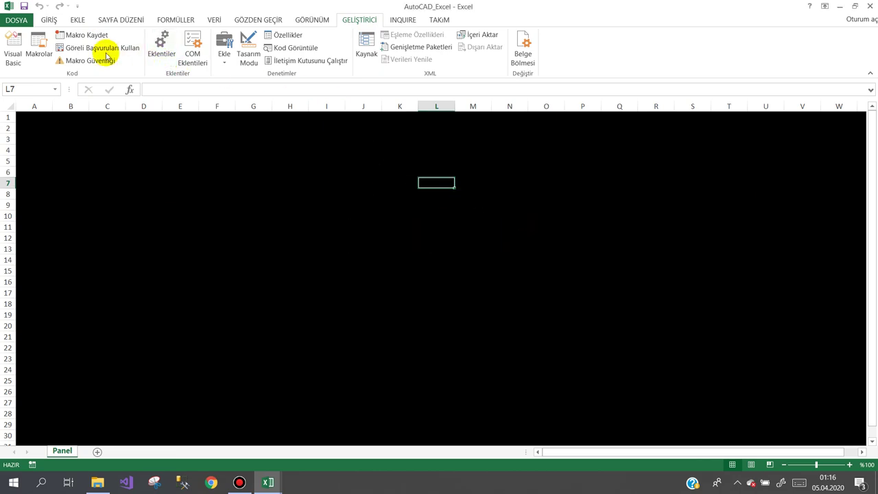
# Start recording macro Makro1 and open the Border settings of the cell formatting dialog
pyautogui.click(84, 35)
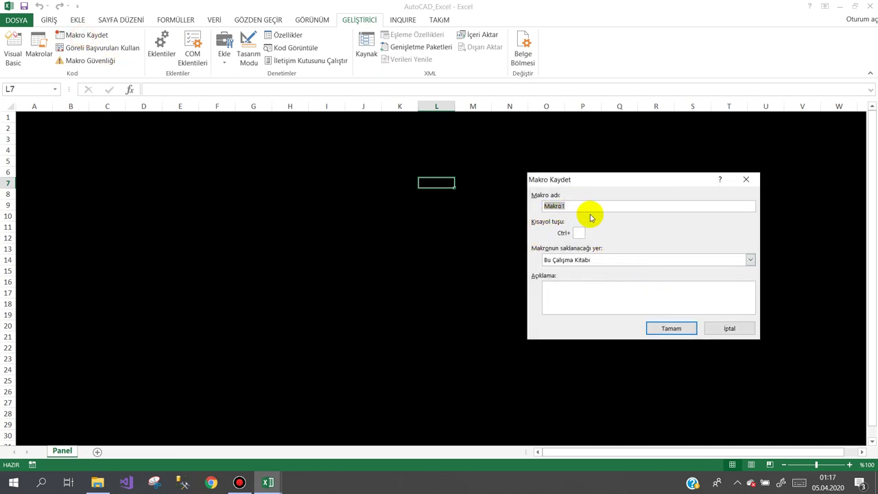
pyautogui.click(664, 329)
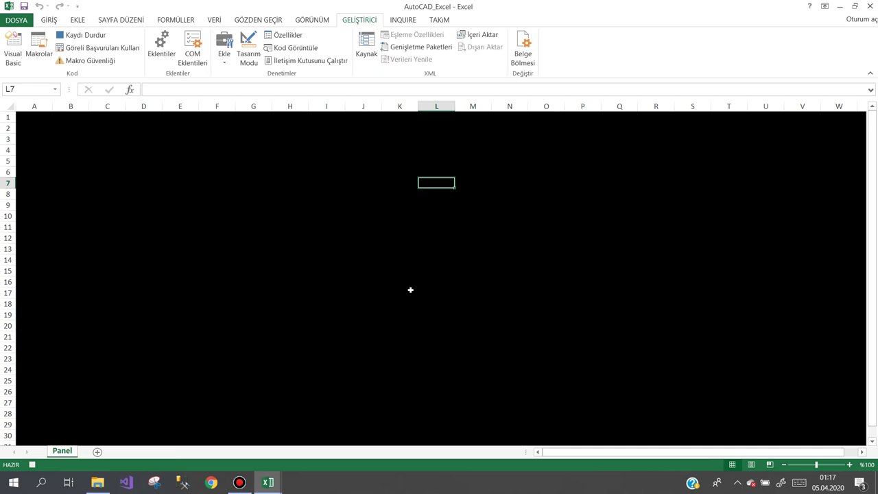
pyautogui.hotkey('ctrl', '1')
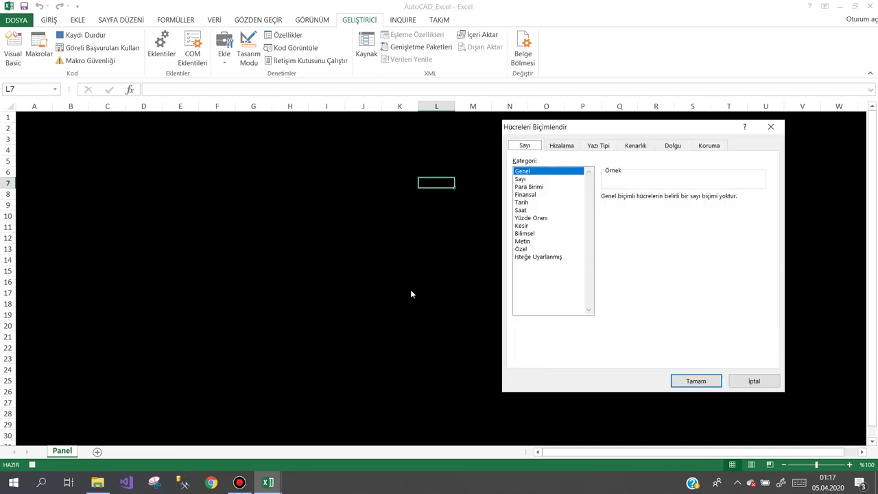
pyautogui.click(635, 148)
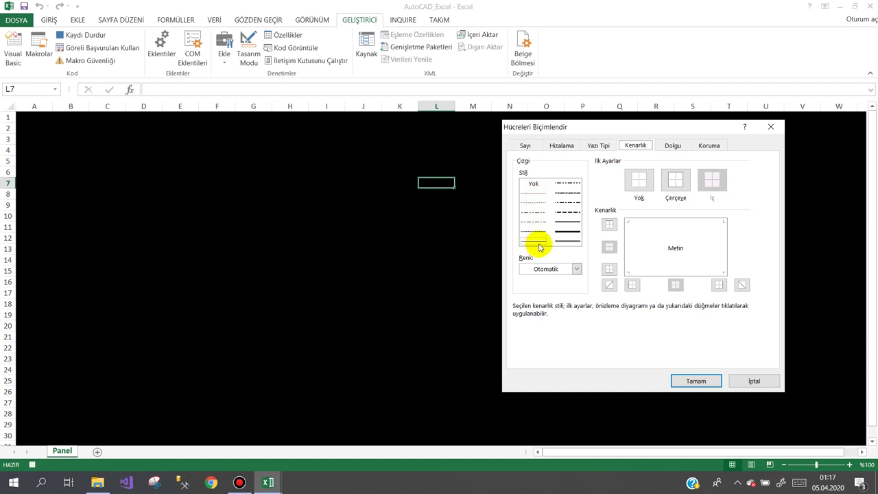
# Choose green from More Colors as the border line colour, then add and remove a diagonal border
pyautogui.click(566, 269)
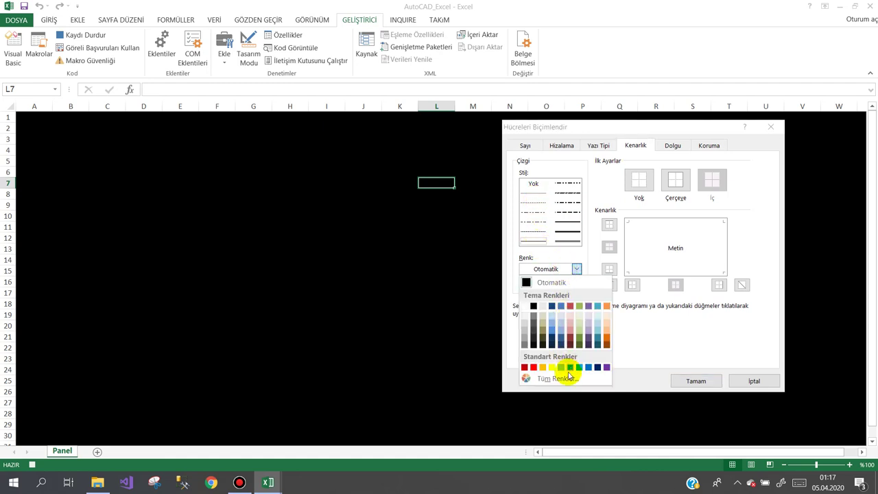
pyautogui.click(560, 378)
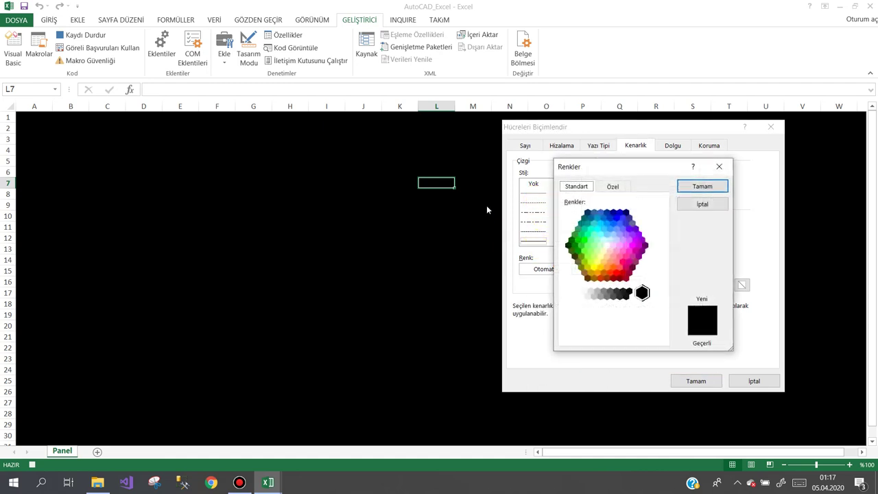
pyautogui.doubleClick(585, 241)
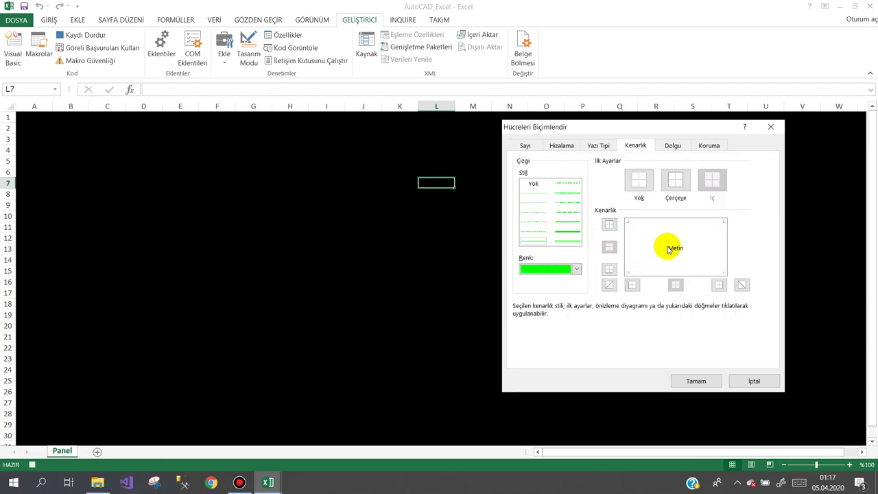
pyautogui.click(653, 247)
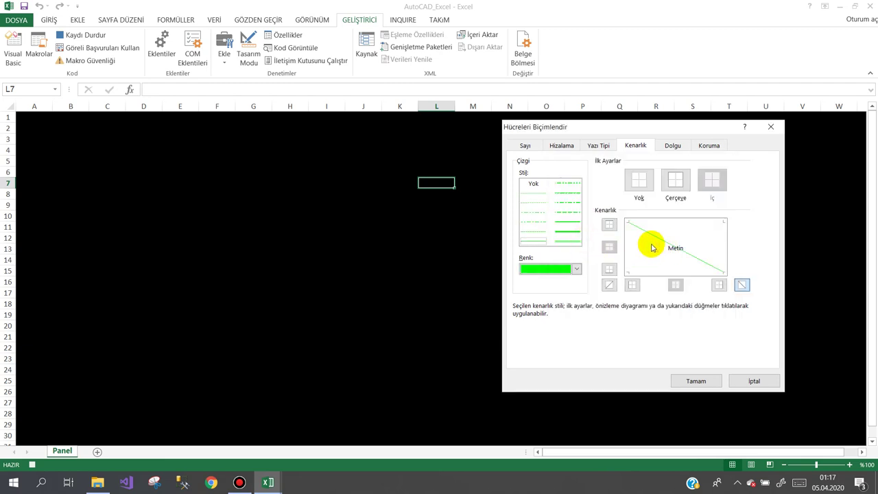
pyautogui.click(658, 245)
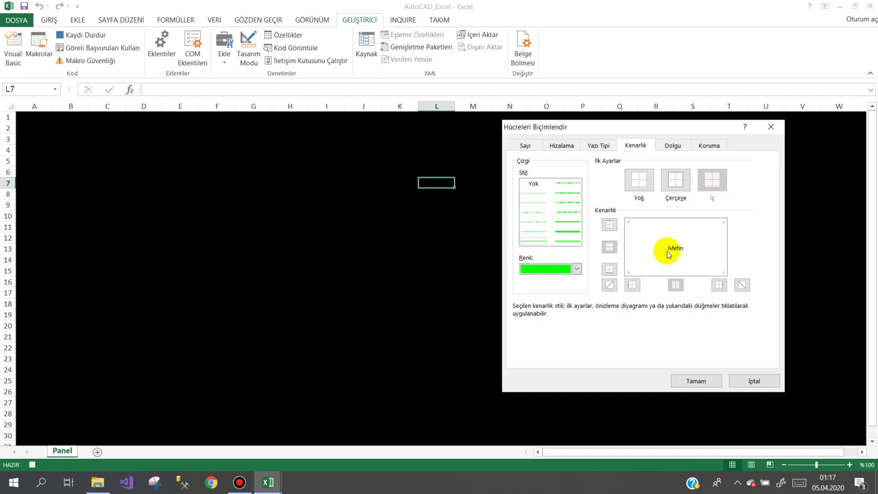
# Try a left border in Format Cells, then cancel without applying any border
pyautogui.click(631, 251)
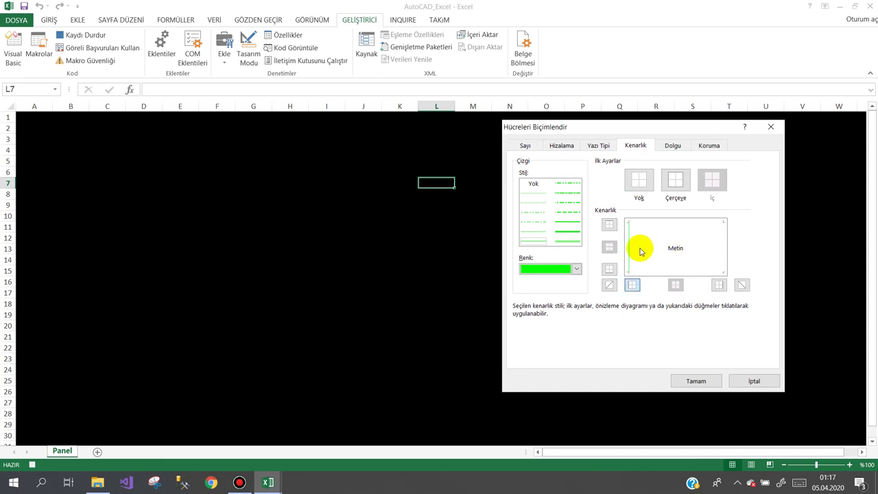
pyautogui.click(631, 248)
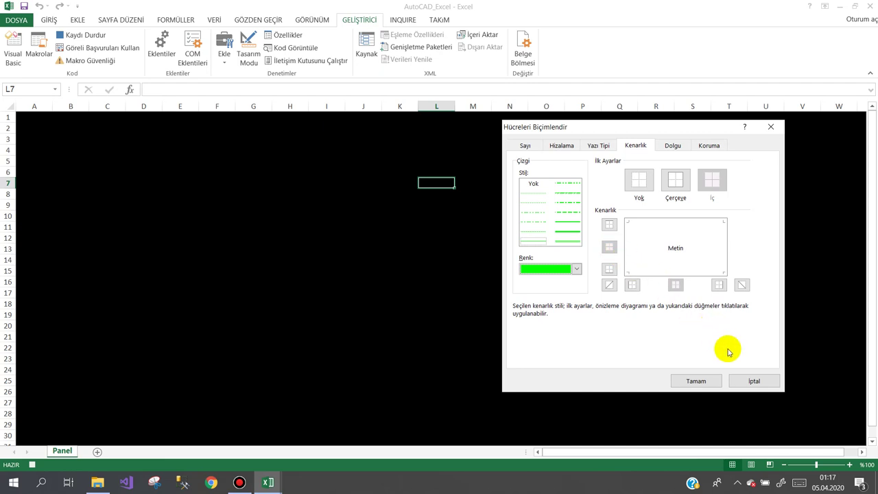
pyautogui.click(753, 382)
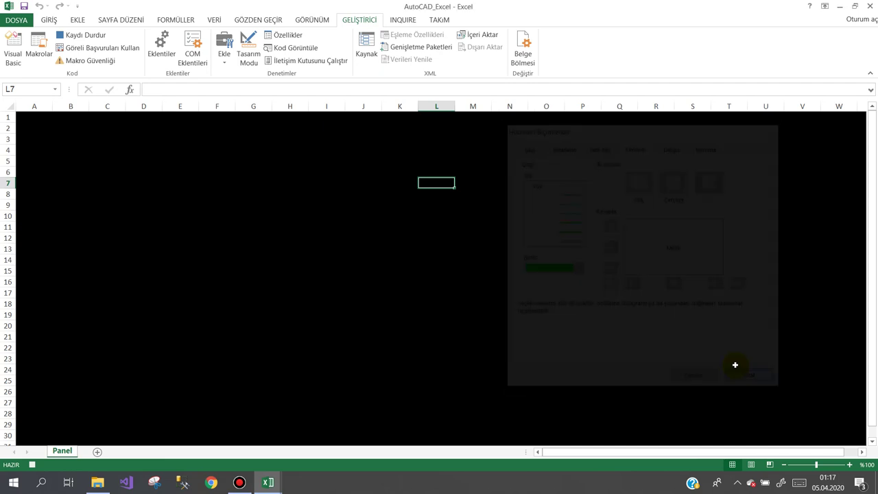
# Stop the recording and delete the old Makro1 procedure from Module1 in the VBA editor
pyautogui.click(100, 34)
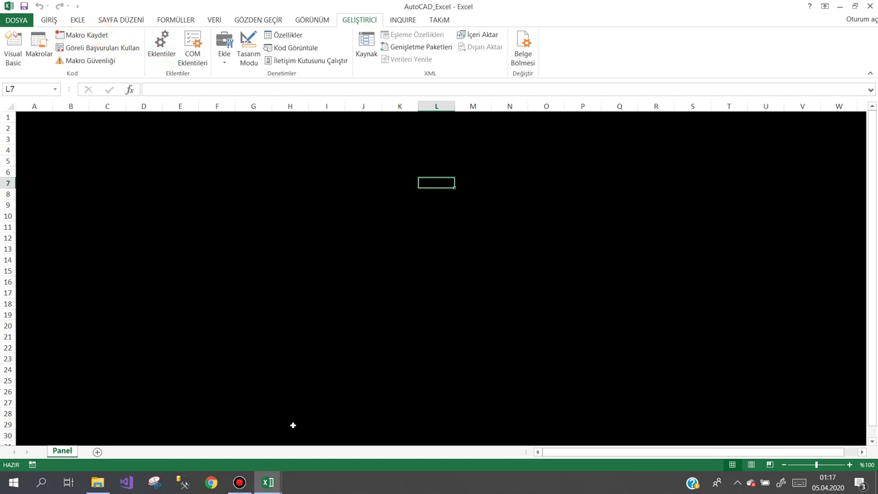
pyautogui.moveTo(268, 481)
pyautogui.click(309, 439)
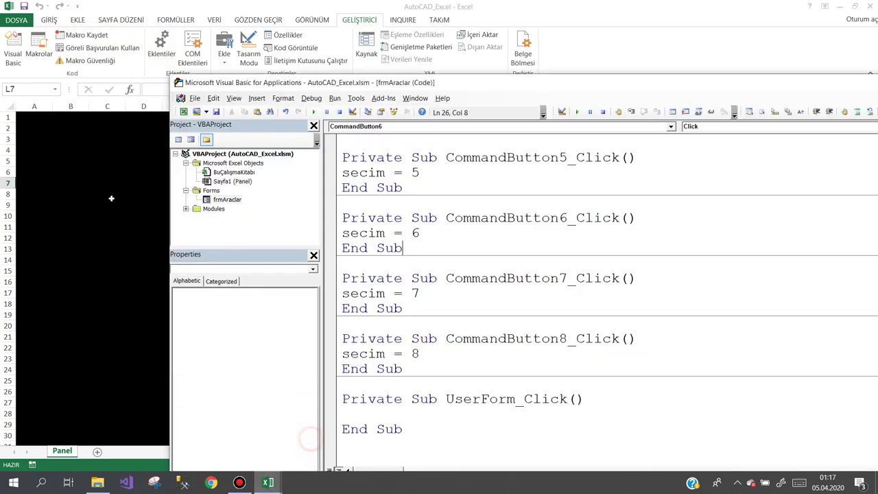
pyautogui.doubleClick(214, 208)
pyautogui.click(221, 218)
pyautogui.doubleClick(221, 219)
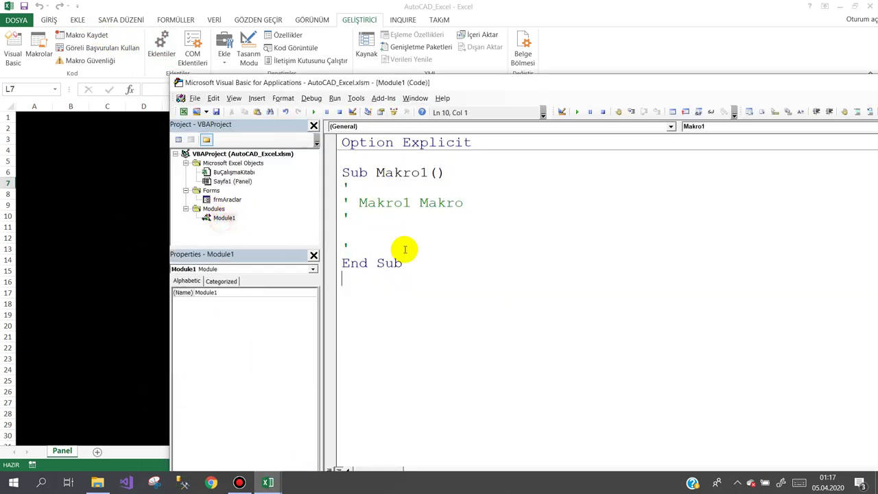
pyautogui.moveTo(412, 270); pyautogui.dragTo(284, 167)
pyautogui.press('Delete')
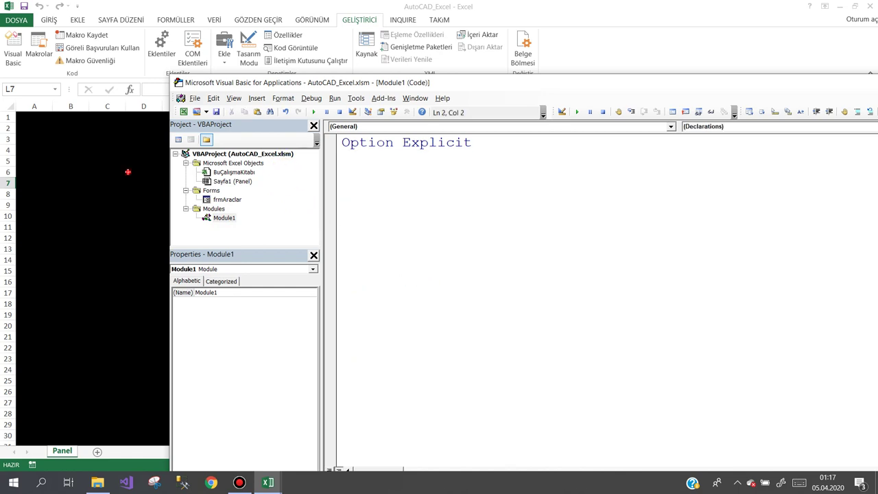
# Back on the worksheet, start recording a new Makro1 macro
pyautogui.click(128, 172)
pyautogui.moveTo(246, 186); pyautogui.dragTo(248, 198)
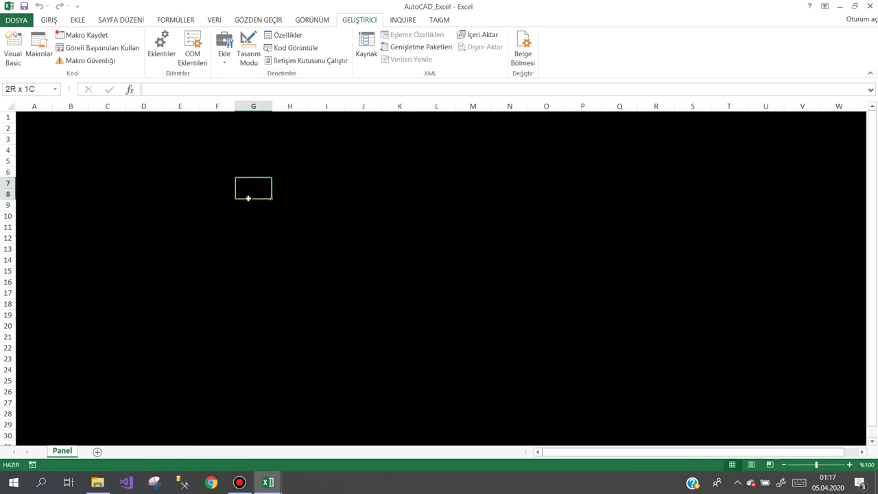
pyautogui.click(317, 193)
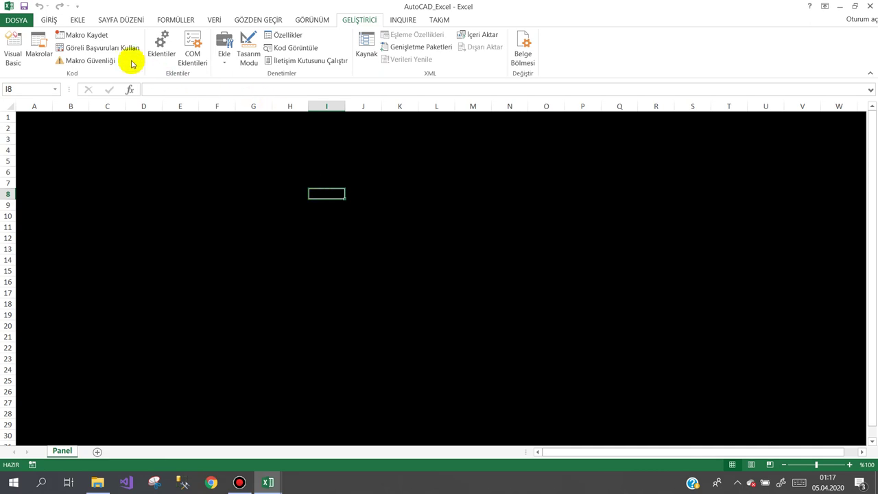
pyautogui.click(85, 34)
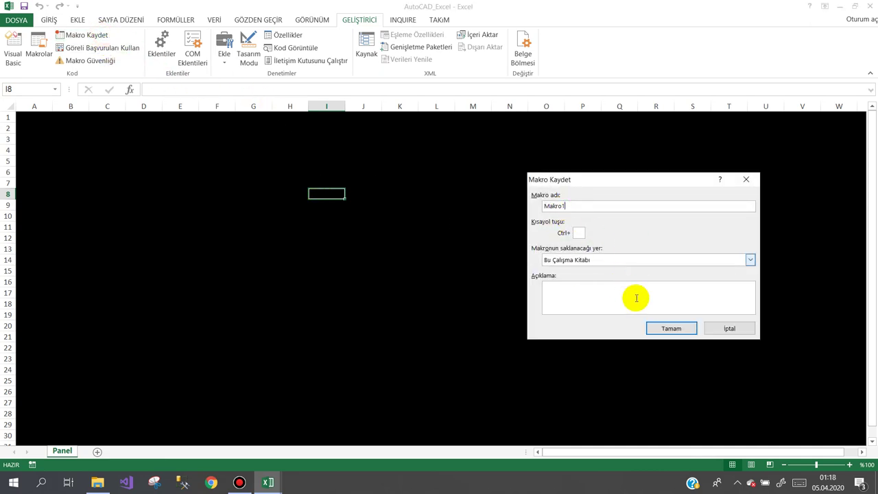
pyautogui.click(658, 326)
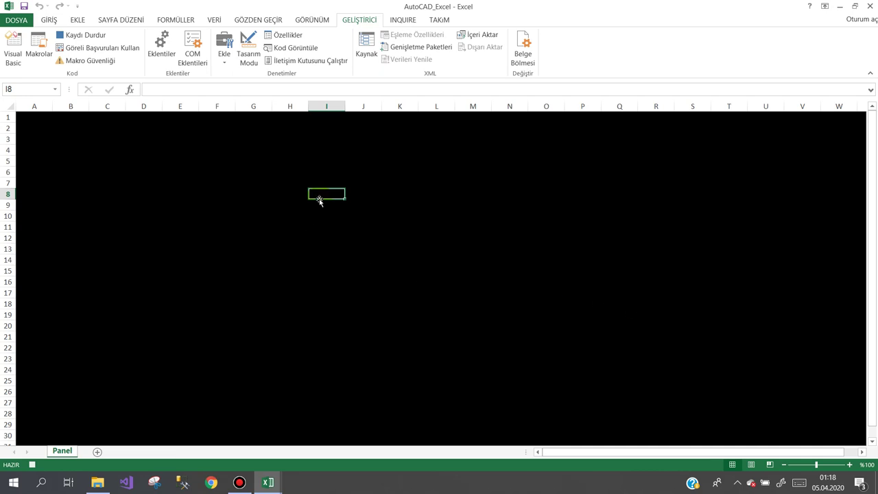
# Give H8:H9 a green inside horizontal border, then stop recording
pyautogui.moveTo(276, 192); pyautogui.dragTo(277, 202)
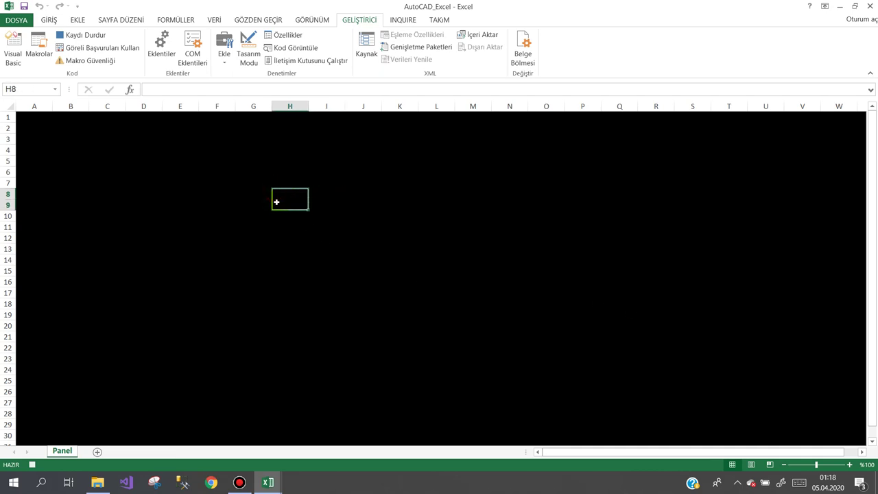
pyautogui.hotkey('ctrl', '1')
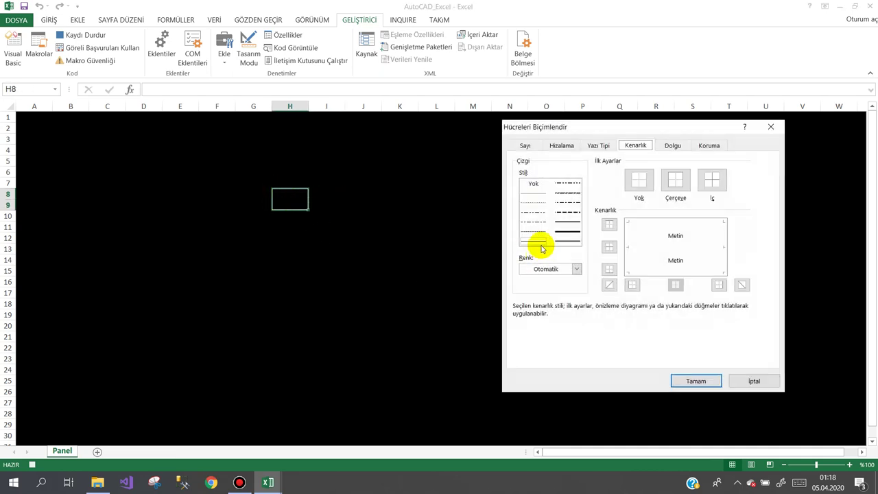
pyautogui.click(549, 269)
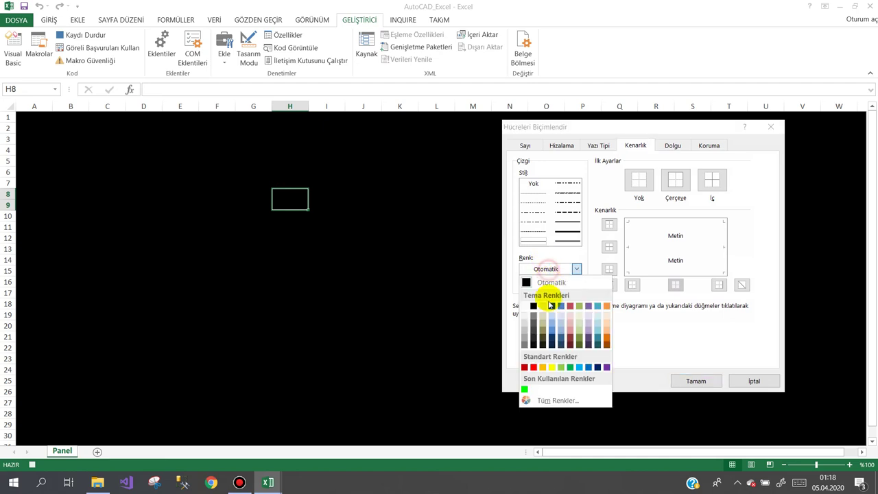
pyautogui.click(527, 389)
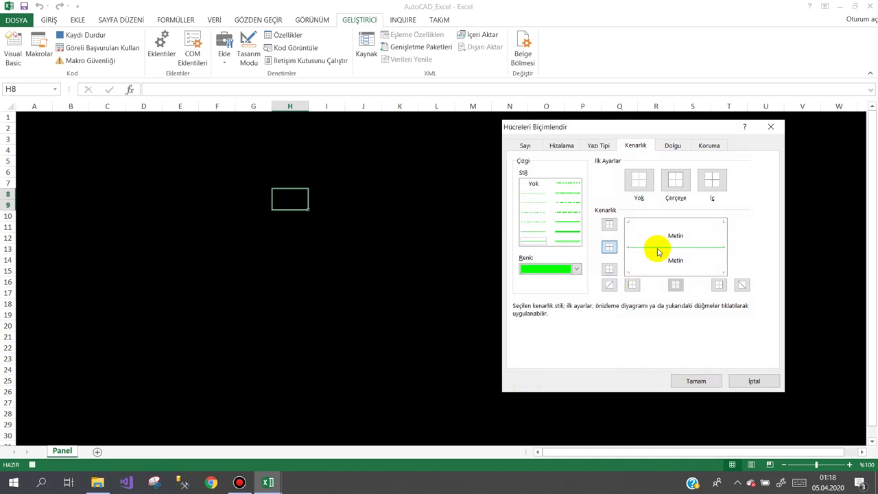
pyautogui.click(689, 382)
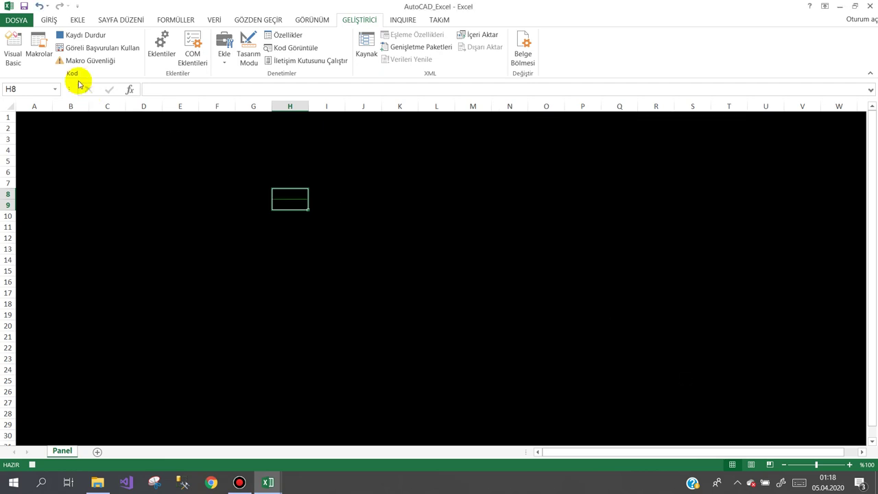
pyautogui.click(67, 38)
pyautogui.click(189, 239)
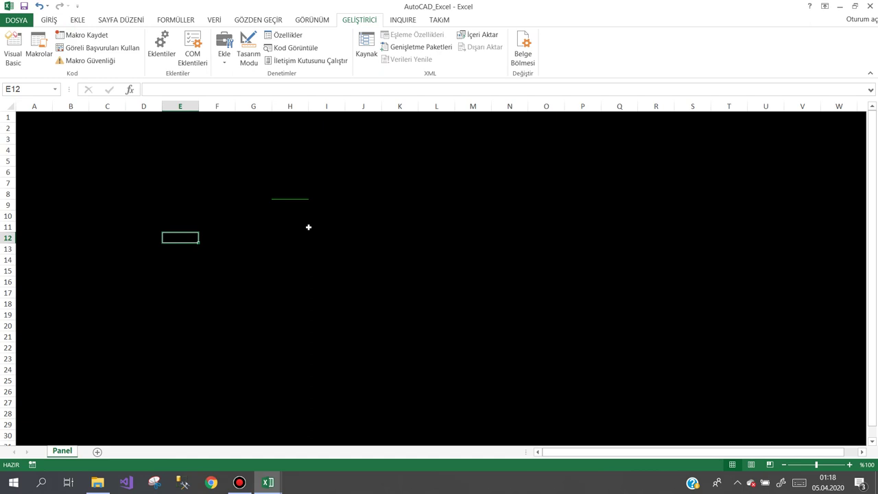
# Delete Makro1's Range("H8:H9").Select line and its recorded Selection.Borders…End With block
pyautogui.click(267, 482)
pyautogui.click(310, 429)
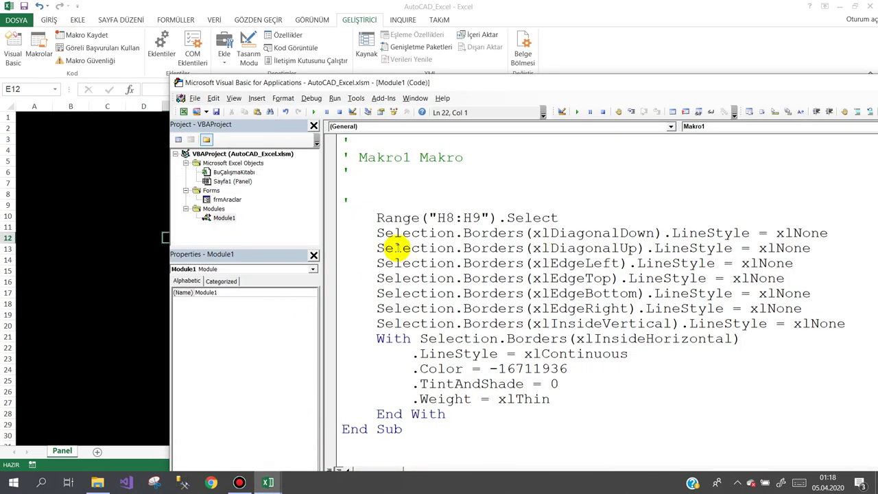
pyautogui.click(403, 203)
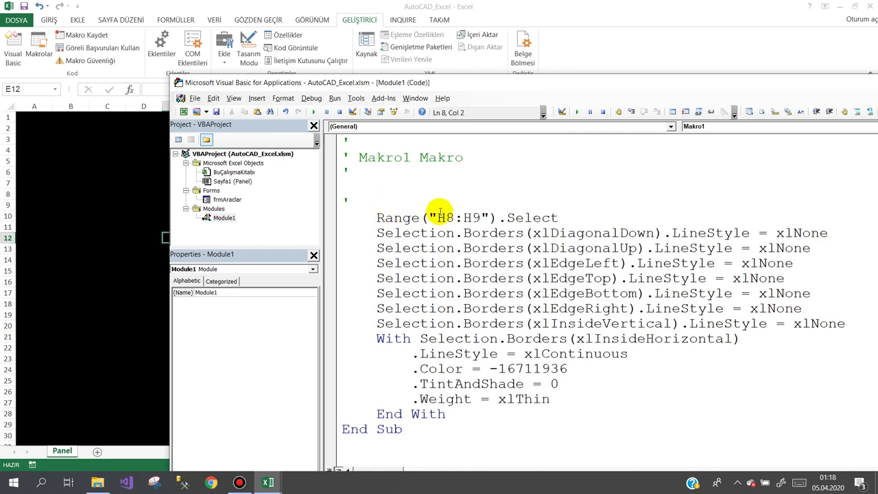
pyautogui.press('Return')
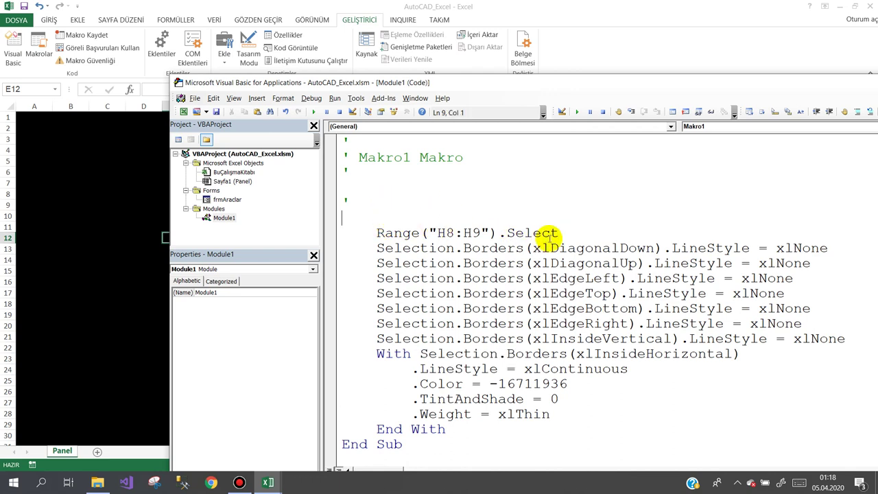
pyautogui.moveTo(563, 232); pyautogui.dragTo(371, 235)
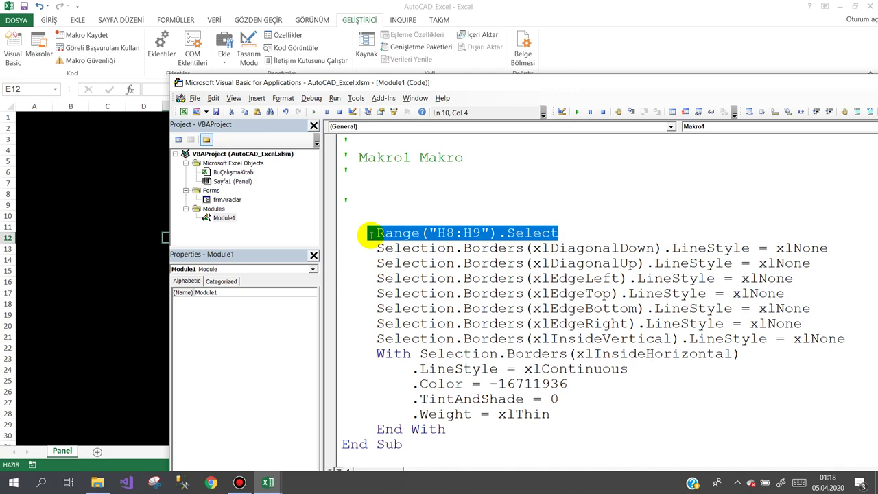
pyautogui.press('Delete')
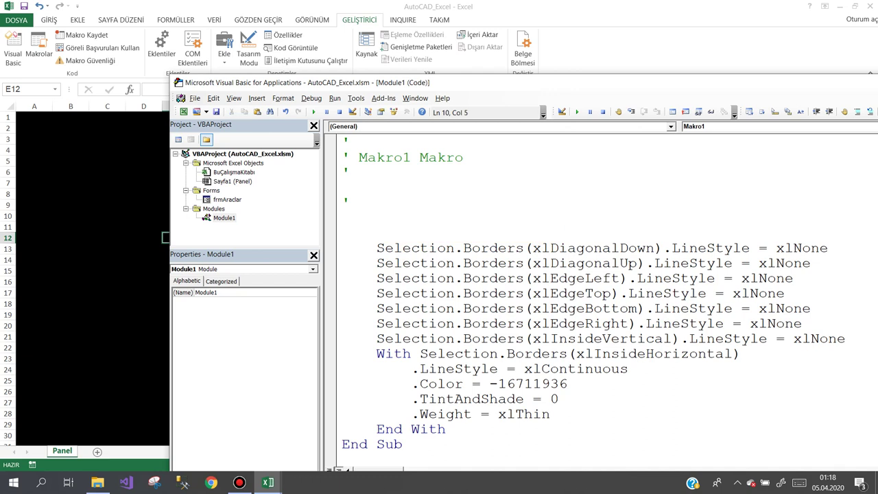
pyautogui.write('t')
pyautogui.press('BackSpace')
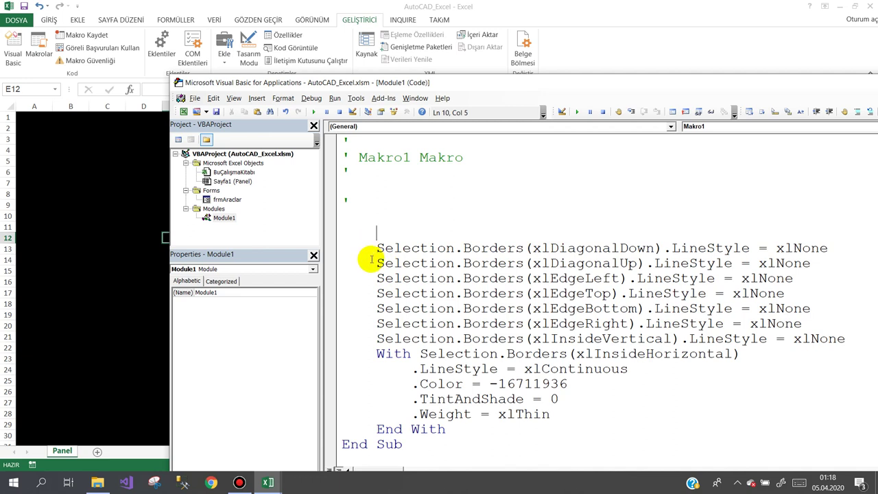
pyautogui.moveTo(377, 233); pyautogui.dragTo(626, 423)
pyautogui.hotkey('ctrl', 'c')
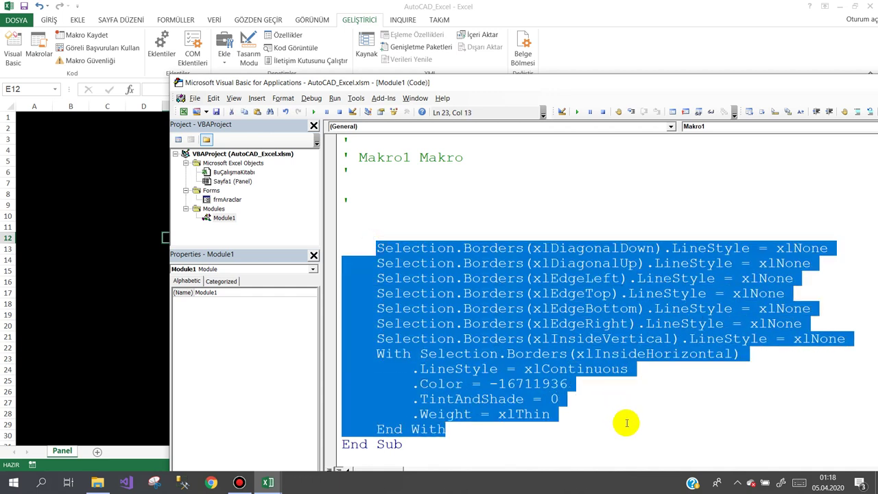
pyautogui.press('Delete')
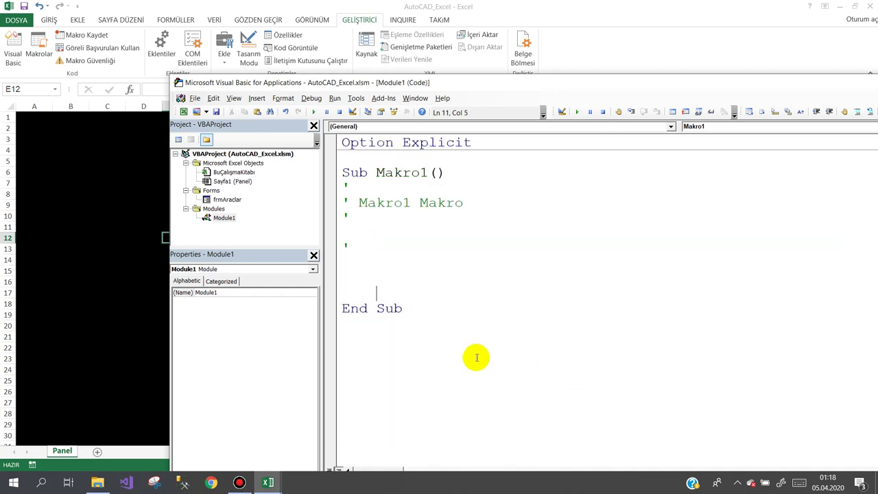
pyautogui.click(226, 183)
# In the Panel sheet's SelectionChange, add If frmAraclar.secim = 1 Then, Target.Select and the pasted green border code
pyautogui.doubleClick(226, 183)
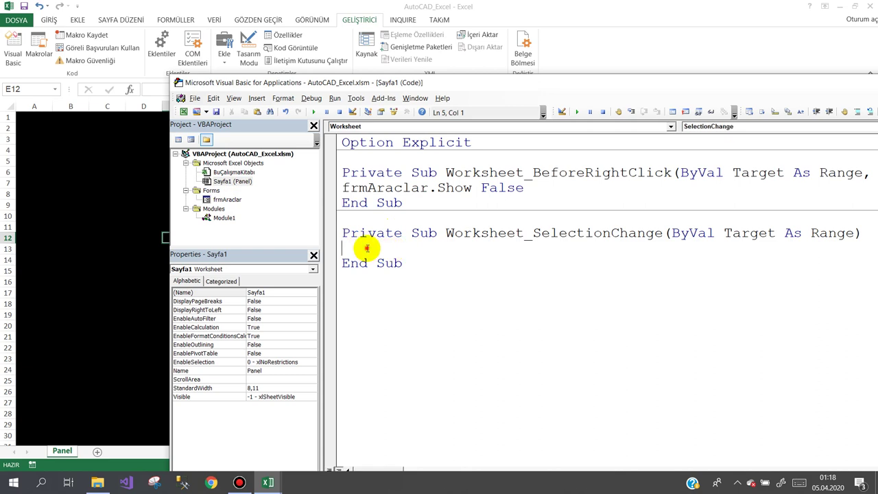
pyautogui.click(367, 248)
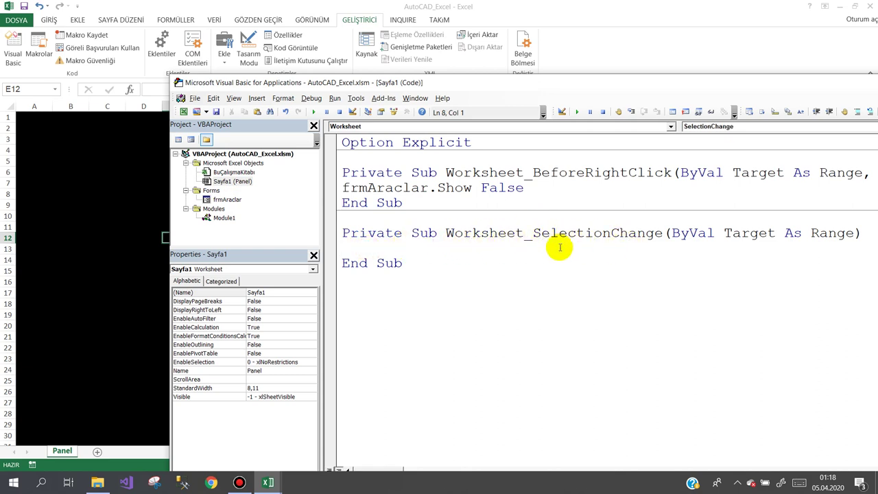
pyautogui.click(364, 247)
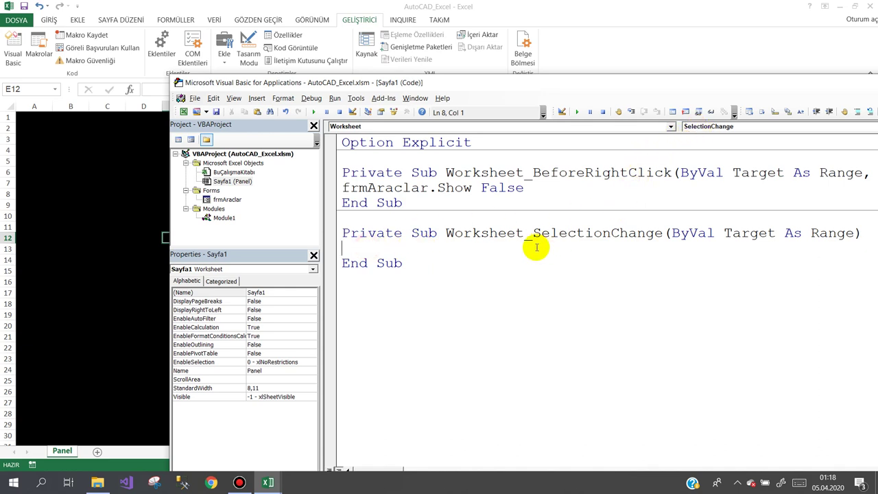
pyautogui.write('if frmAraclar')
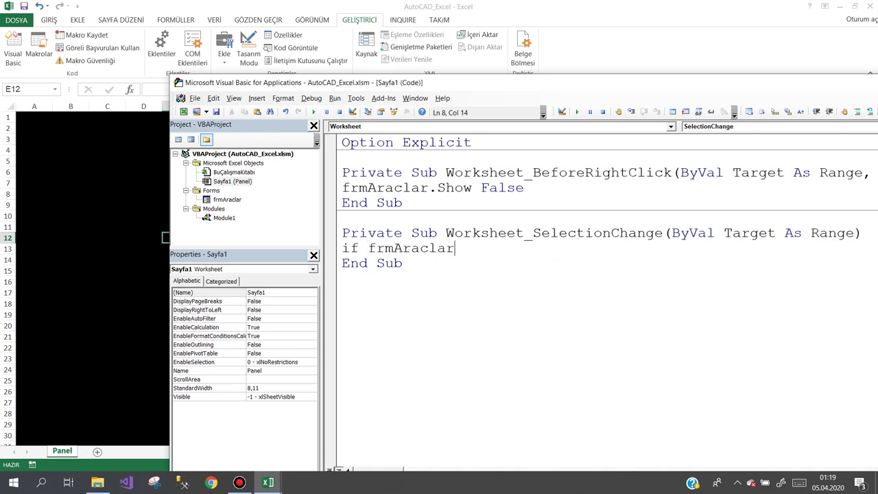
pyautogui.write('.')
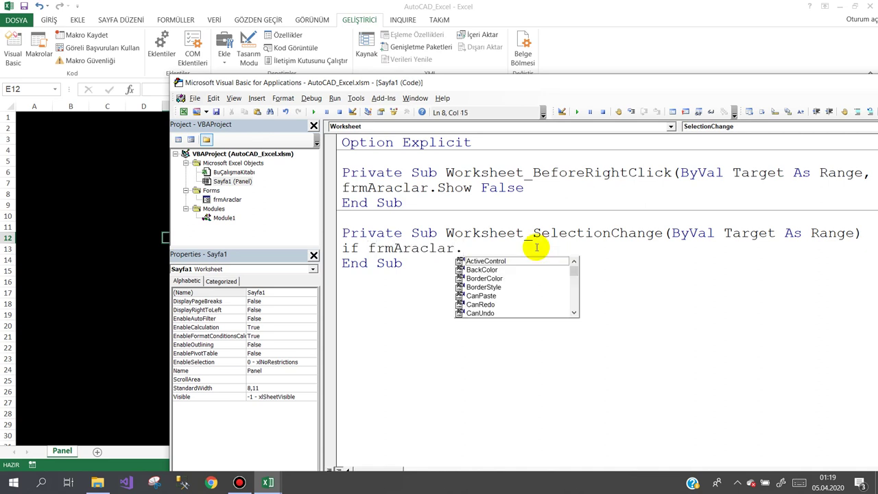
pyautogui.write('se')
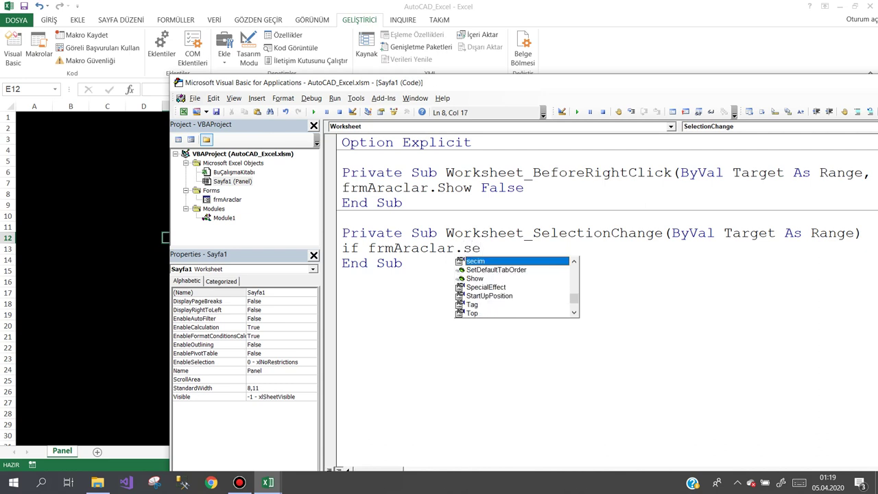
pyautogui.write('cim=1 then')
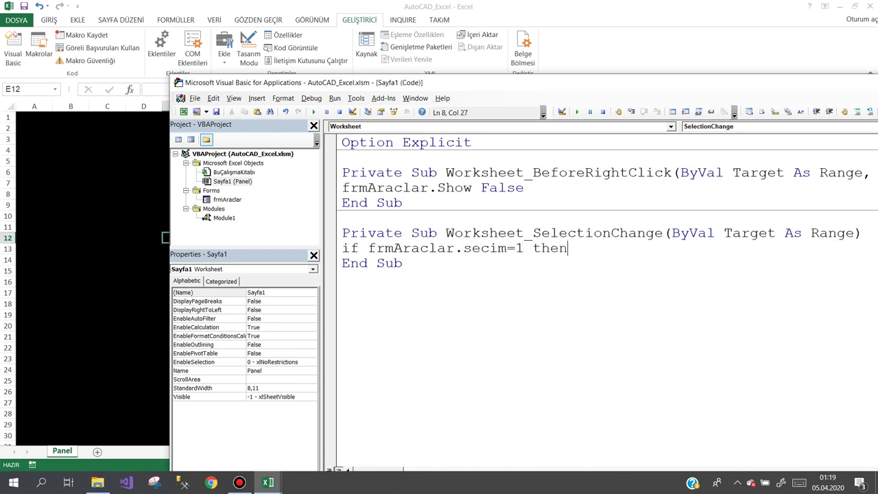
pyautogui.press('Return')
pyautogui.press('Return')
pyautogui.write('Target')
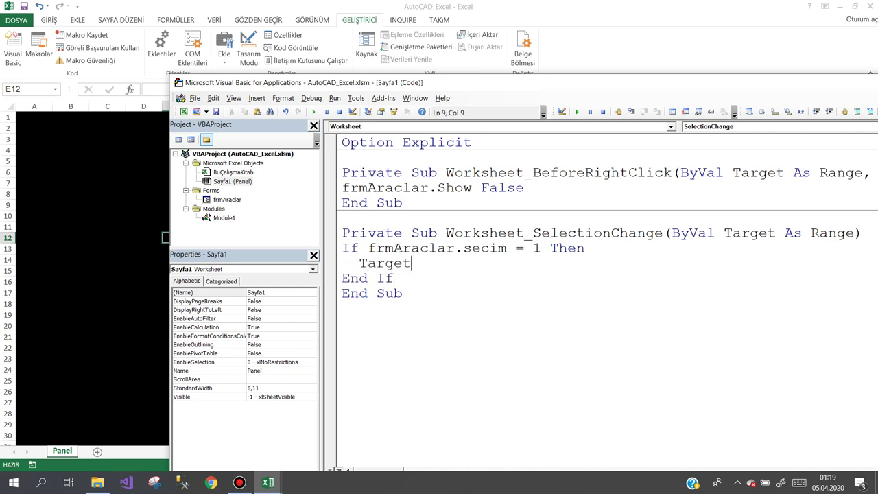
pyautogui.write('.se')
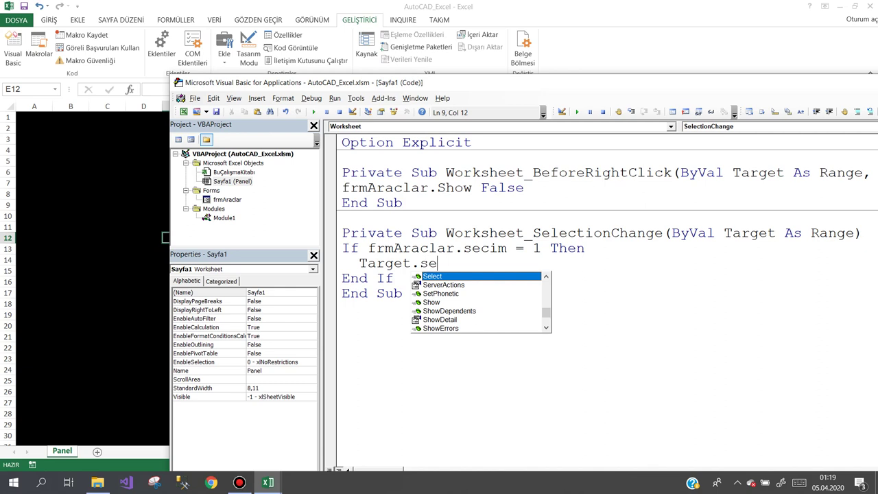
pyautogui.press('space')
pyautogui.press('Return')
pyautogui.hotkey('ctrl', 'v')
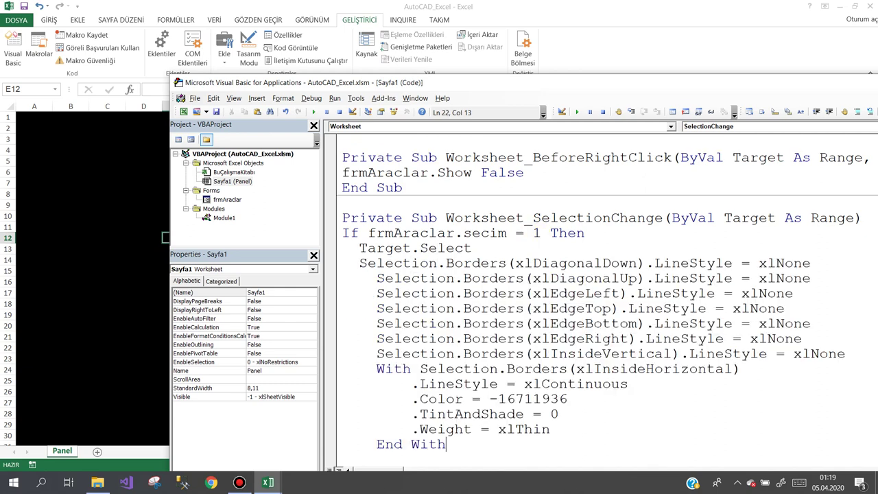
# Show the Çizim Araçları form on the sheet and move it to the right side
pyautogui.click(63, 214)
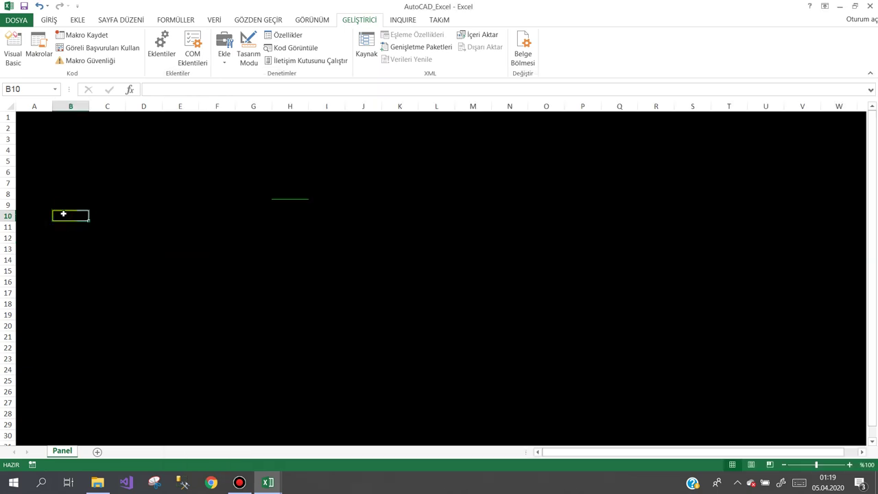
pyautogui.rightClick(348, 198)
pyautogui.click(490, 231)
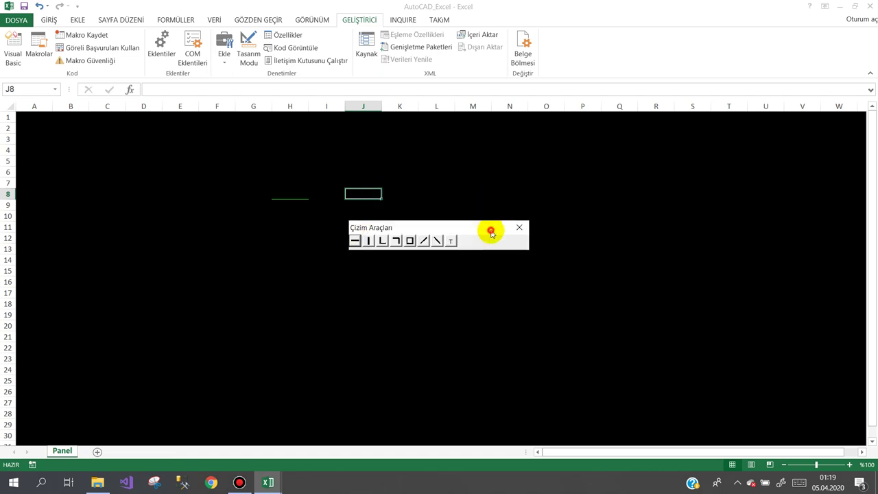
pyautogui.moveTo(494, 231)
pyautogui.mouseDown()
pyautogui.moveTo(774, 183)
pyautogui.moveTo(815, 158)
pyautogui.mouseUp()
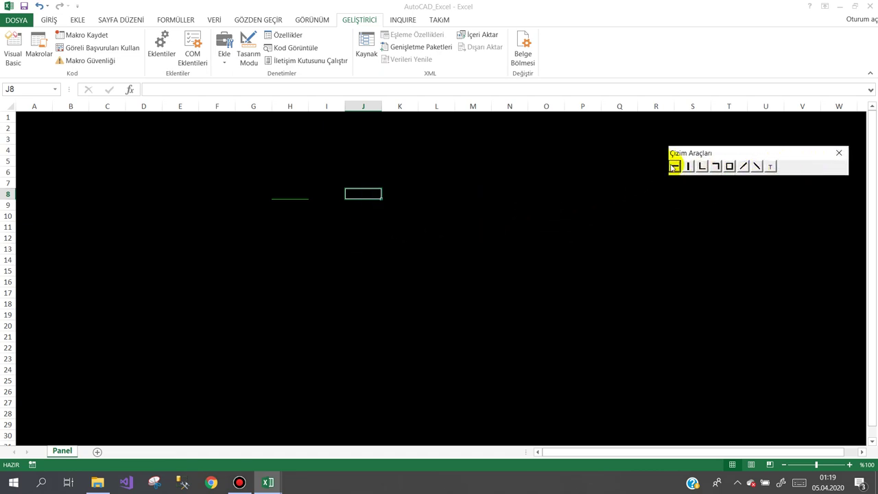
# Select ranges such as H19:O21, J13:N14, K7:O8 and A5:J7 to draw green horizontal lines
pyautogui.moveTo(301, 272); pyautogui.dragTo(525, 272)
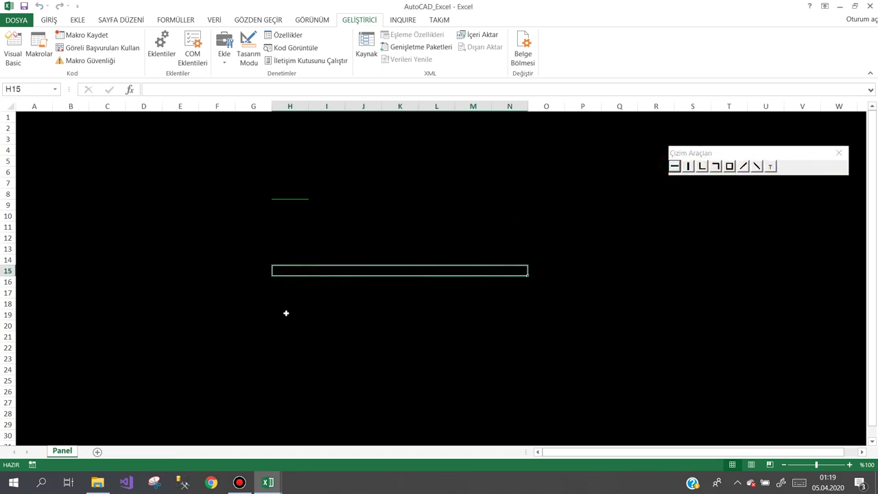
pyautogui.moveTo(278, 315); pyautogui.dragTo(558, 338)
pyautogui.moveTo(359, 248); pyautogui.dragTo(527, 258)
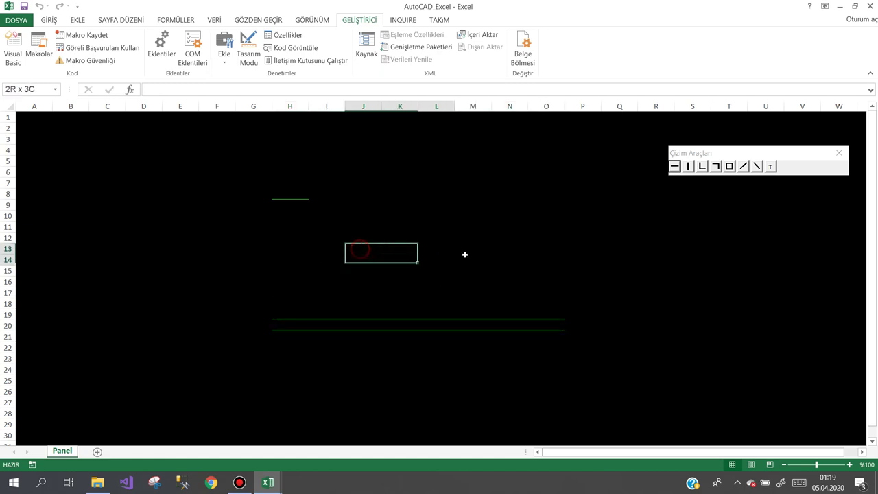
pyautogui.moveTo(412, 185); pyautogui.dragTo(535, 190)
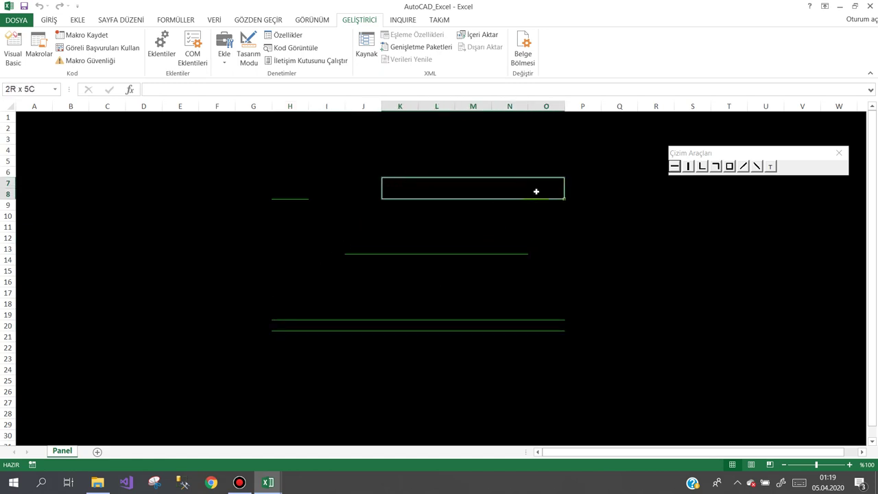
pyautogui.moveTo(50, 161); pyautogui.dragTo(356, 182)
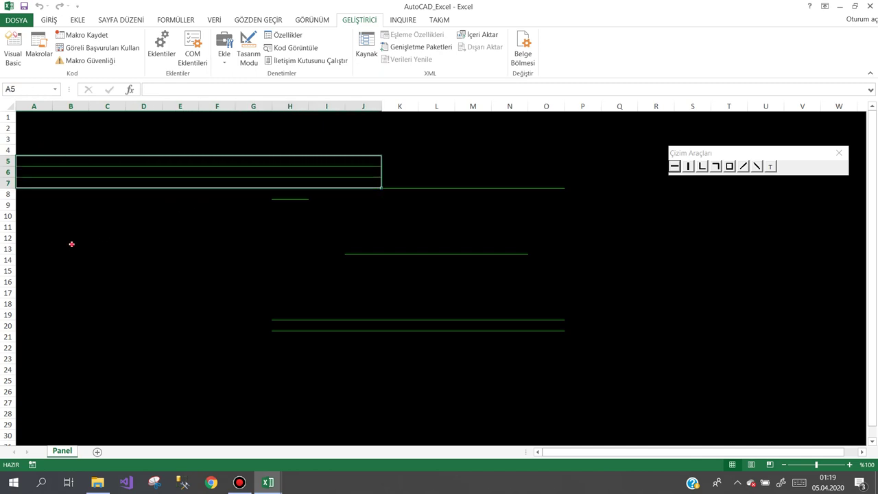
pyautogui.moveTo(72, 244)
pyautogui.mouseDown()
pyautogui.moveTo(253, 248)
pyautogui.moveTo(290, 237)
pyautogui.mouseUp()
pyautogui.click(138, 286)
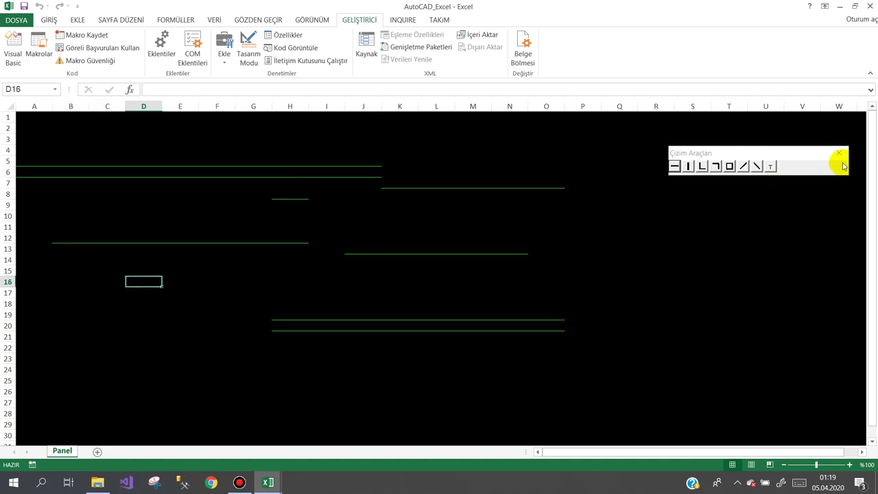
# Select the whole sheet and apply Kenarlık Yok to erase all green border lines
pyautogui.click(7, 107)
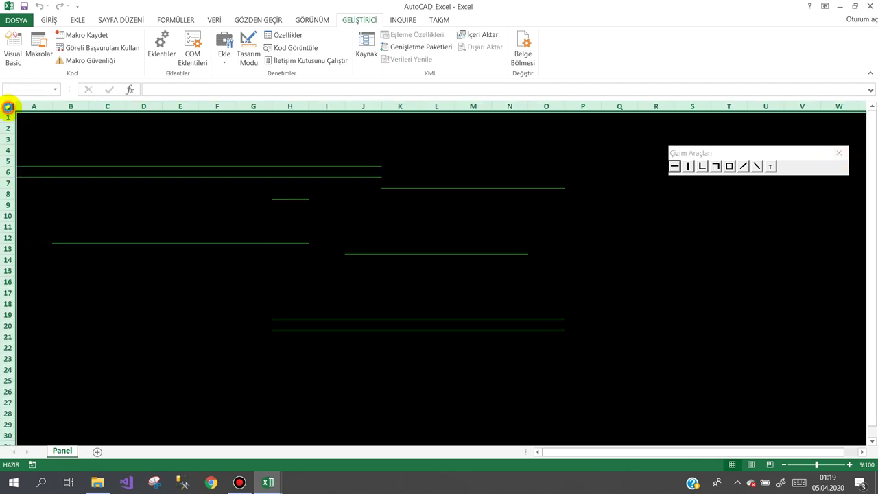
pyautogui.click(55, 19)
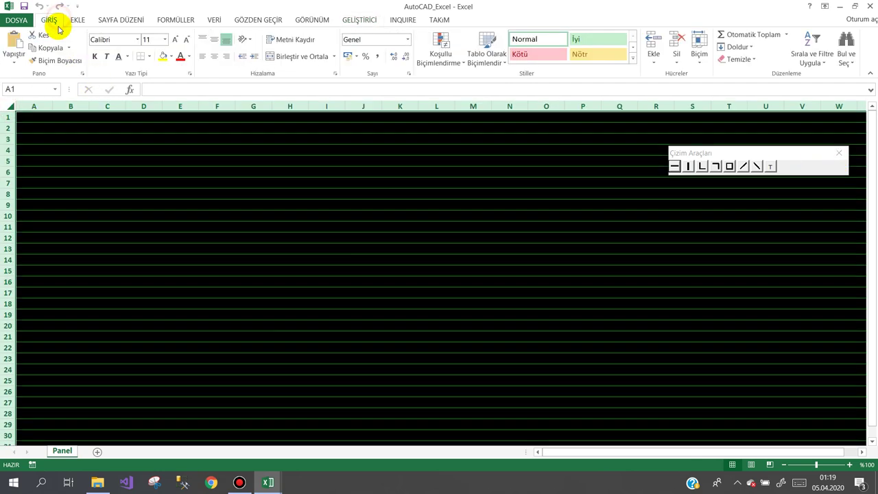
pyautogui.click(149, 56)
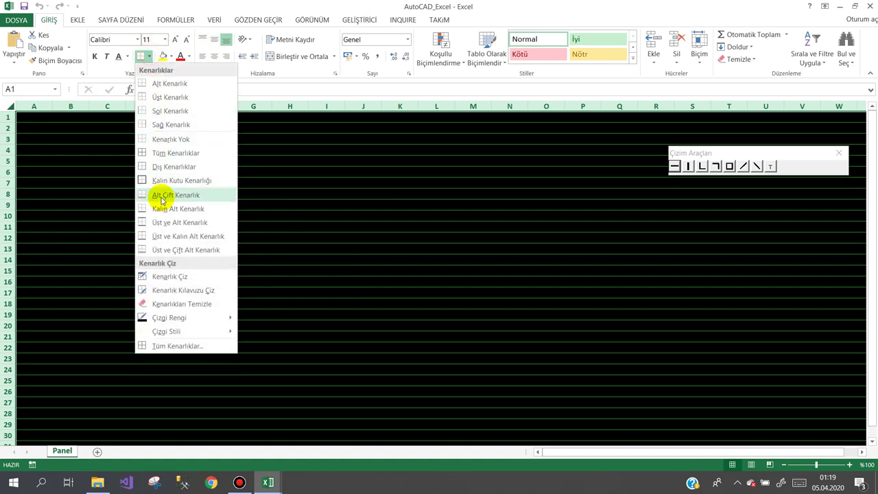
pyautogui.click(158, 139)
pyautogui.click(248, 205)
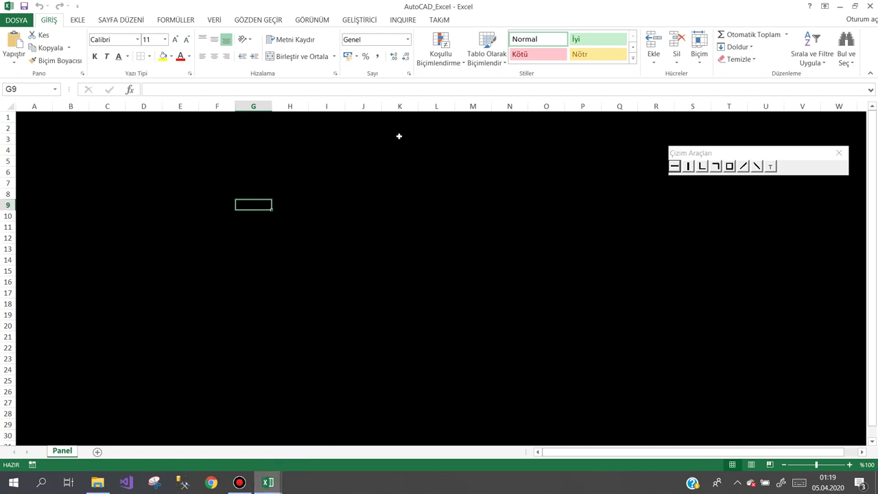
pyautogui.click(385, 164)
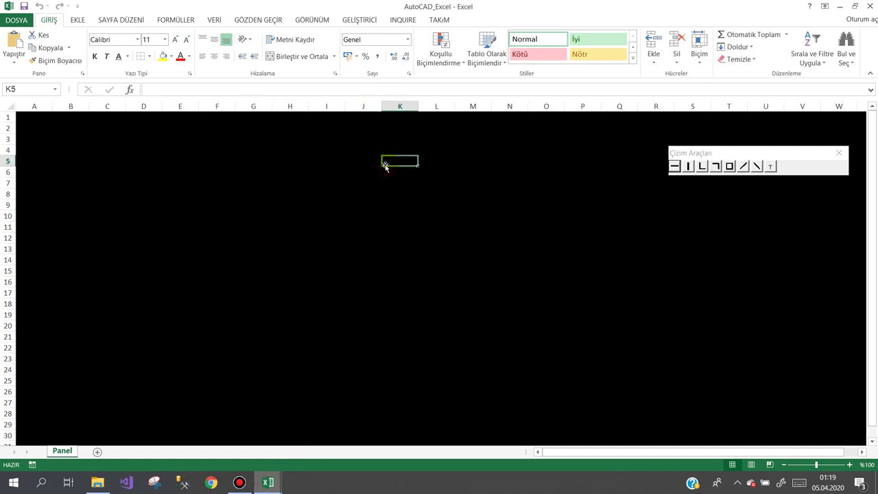
pyautogui.click(312, 185)
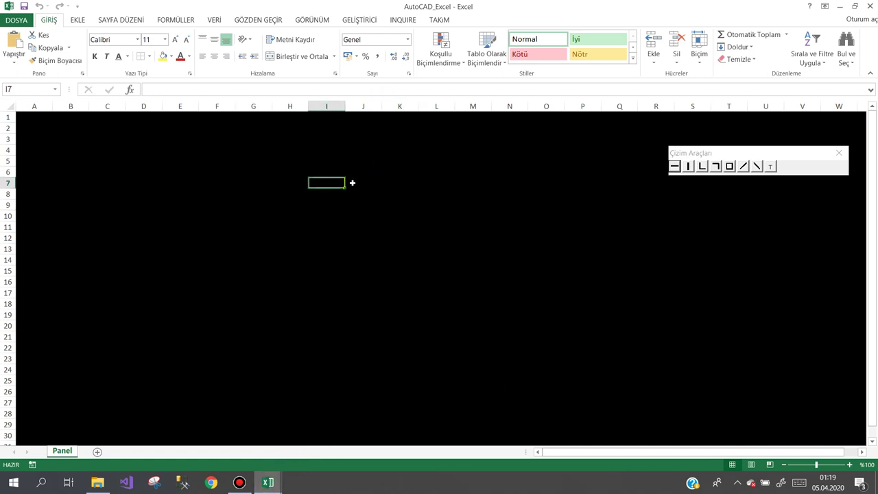
pyautogui.click(353, 20)
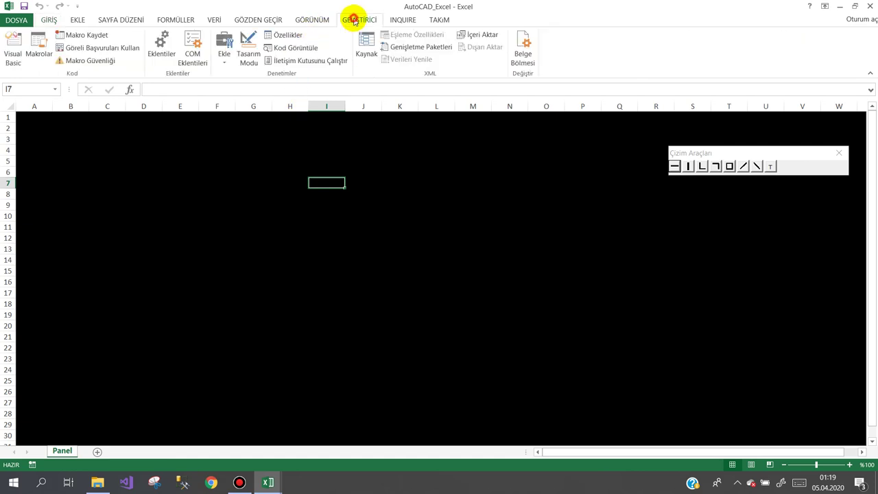
# Record Makro3 giving cell H10 a bright green top border, then stop recording
pyautogui.click(87, 38)
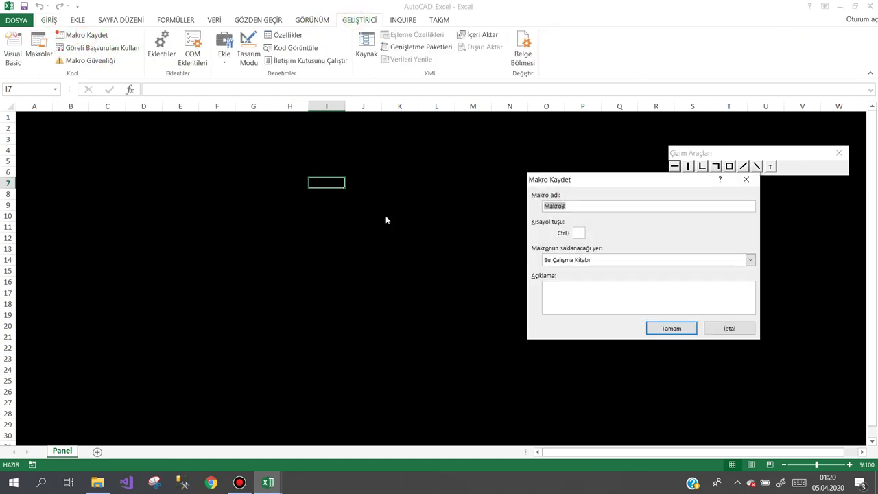
pyautogui.click(661, 325)
pyautogui.click(286, 218)
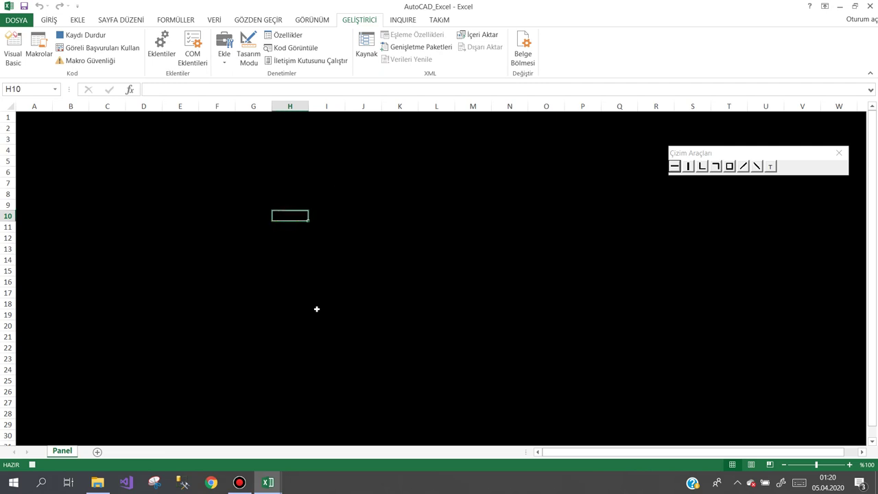
pyautogui.hotkey('ctrl', '1')
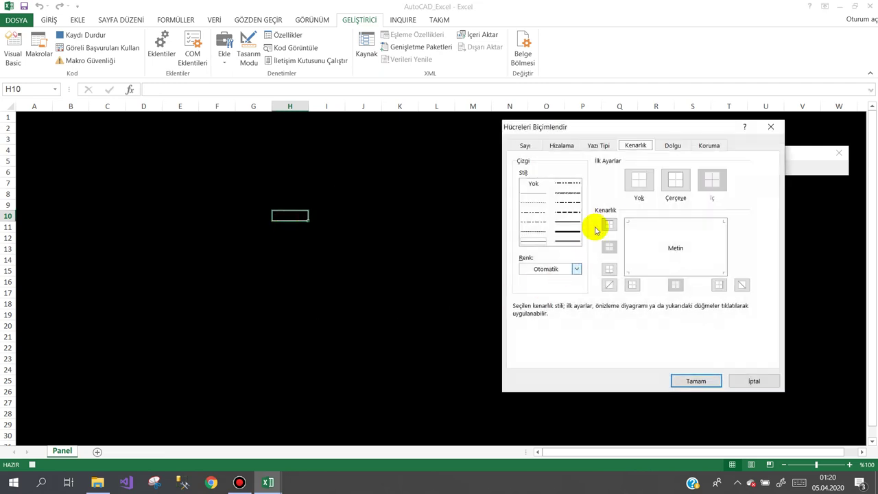
pyautogui.click(572, 269)
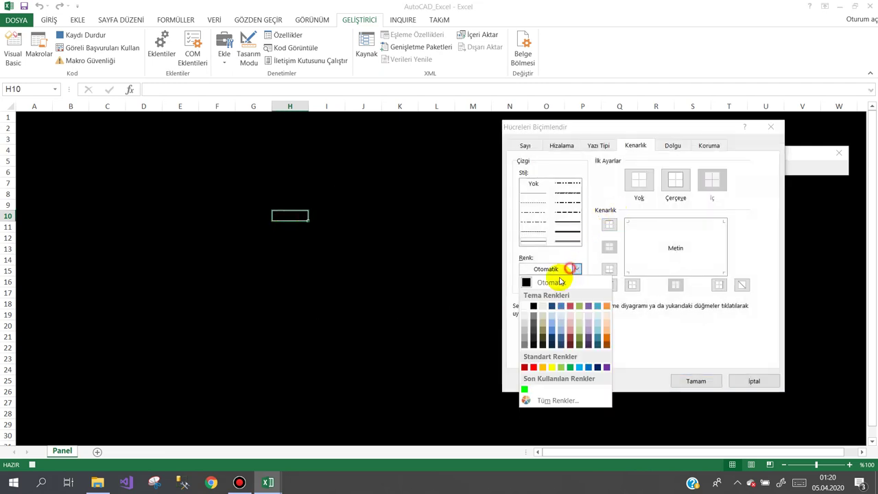
pyautogui.click(525, 389)
pyautogui.click(660, 223)
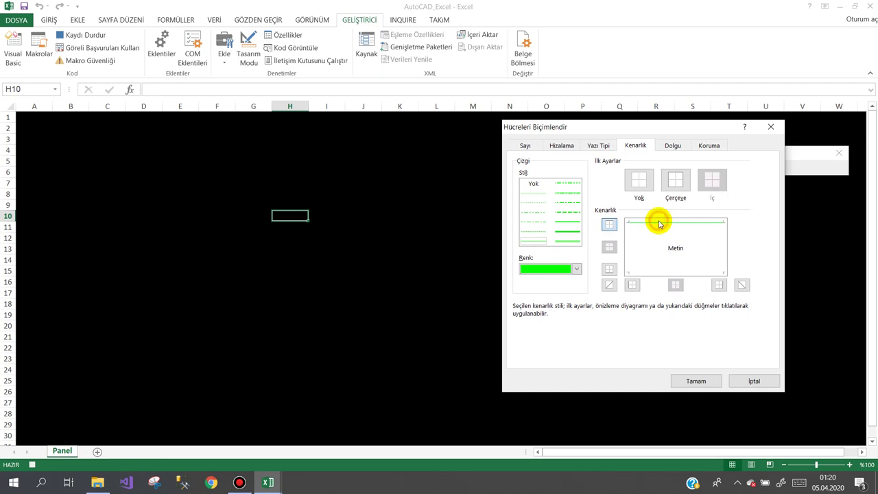
pyautogui.click(695, 382)
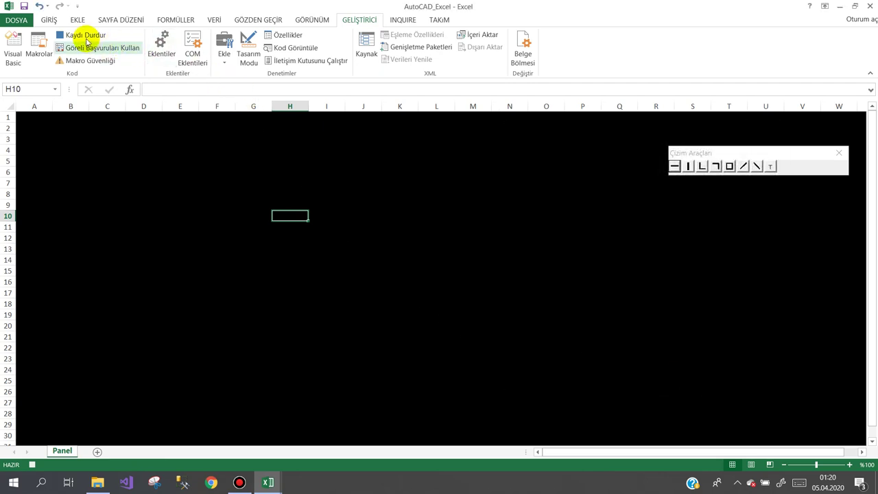
pyautogui.click(85, 43)
# Take Makro3's recorded Borders code lines out of Module1 in the VBA editor
pyautogui.moveTo(280, 471)
pyautogui.click(334, 426)
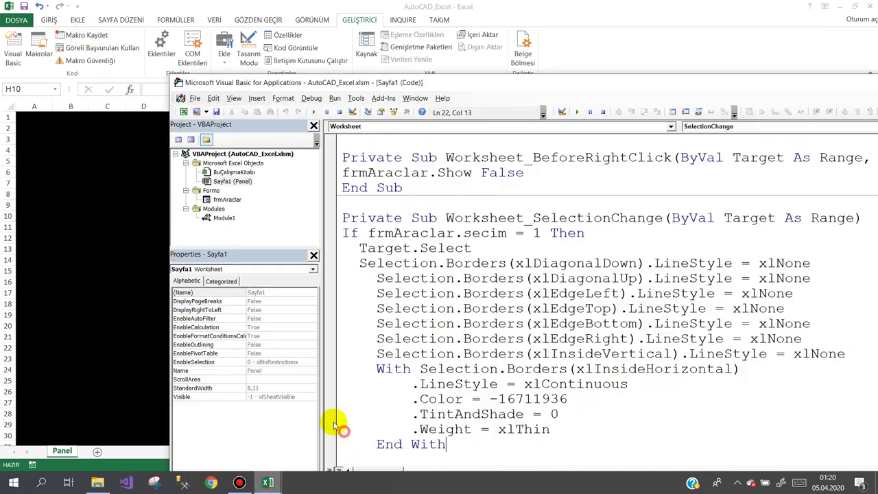
pyautogui.doubleClick(224, 218)
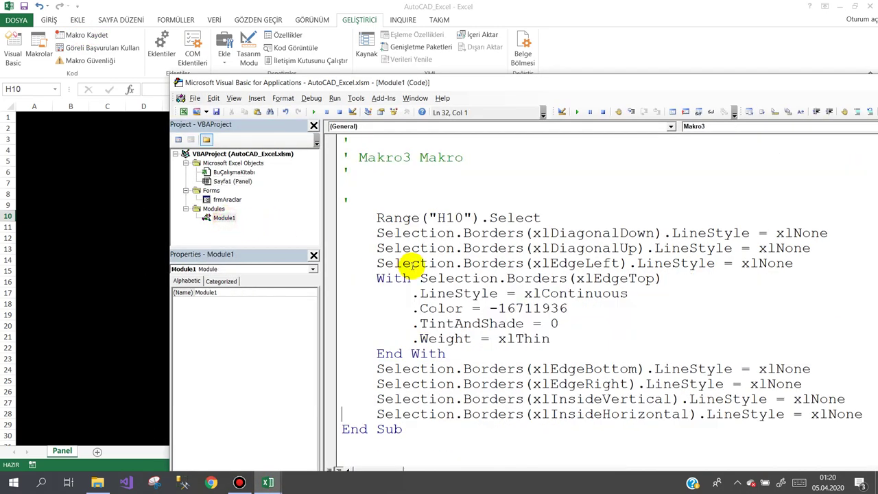
pyautogui.moveTo(376, 234); pyautogui.dragTo(872, 413)
pyautogui.hotkey('ctrl', 'c')
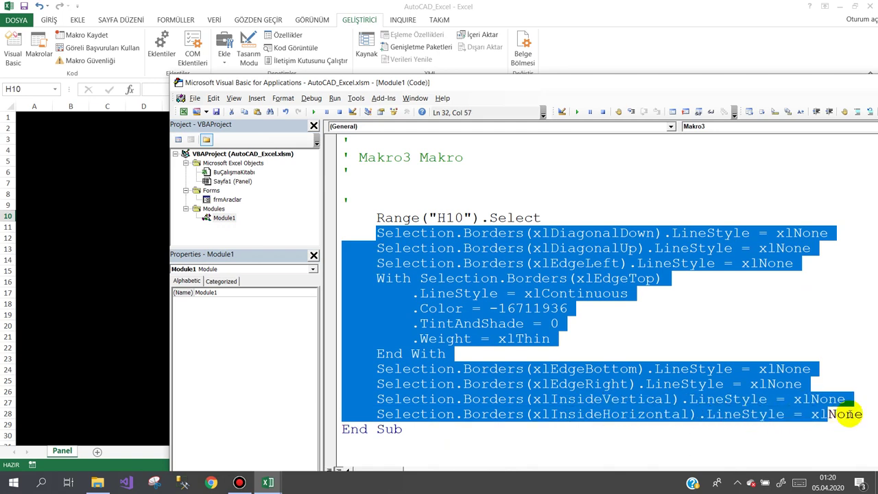
pyautogui.press('Delete')
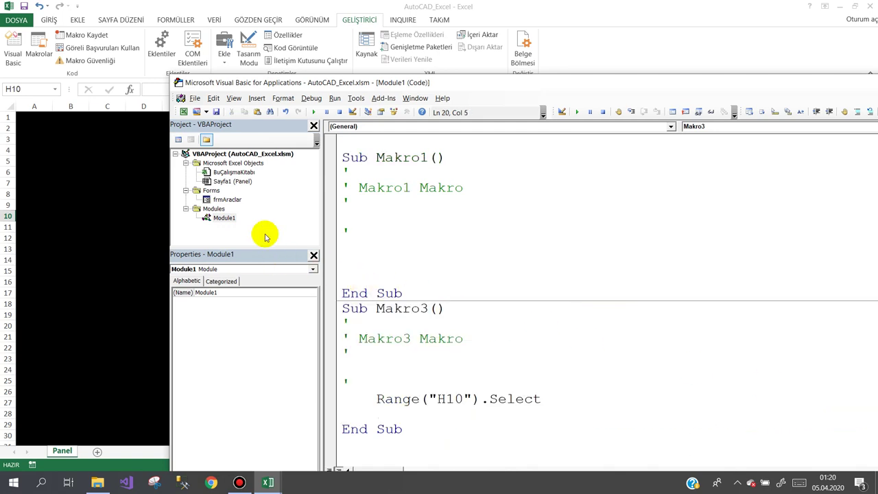
# Replace the old border block in the Panel sheet's SelectionChange with the green xlEdgeTop code
pyautogui.click(220, 181)
pyautogui.doubleClick(220, 181)
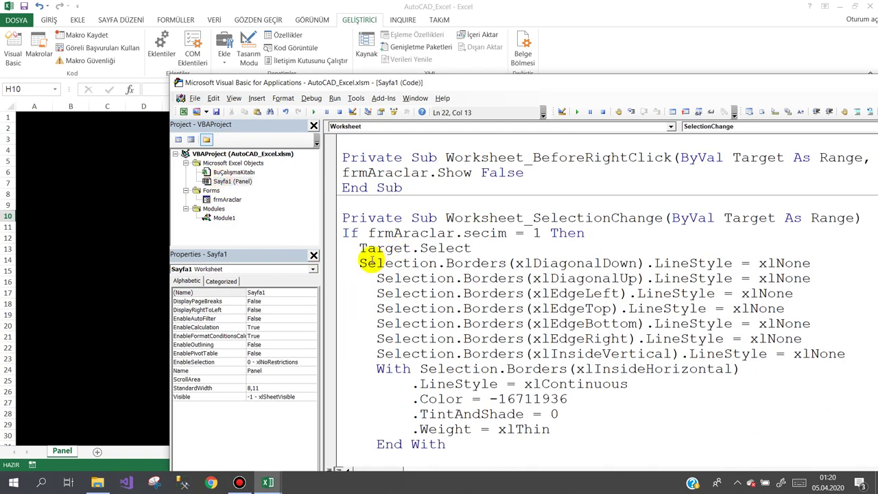
pyautogui.moveTo(350, 263); pyautogui.dragTo(358, 263)
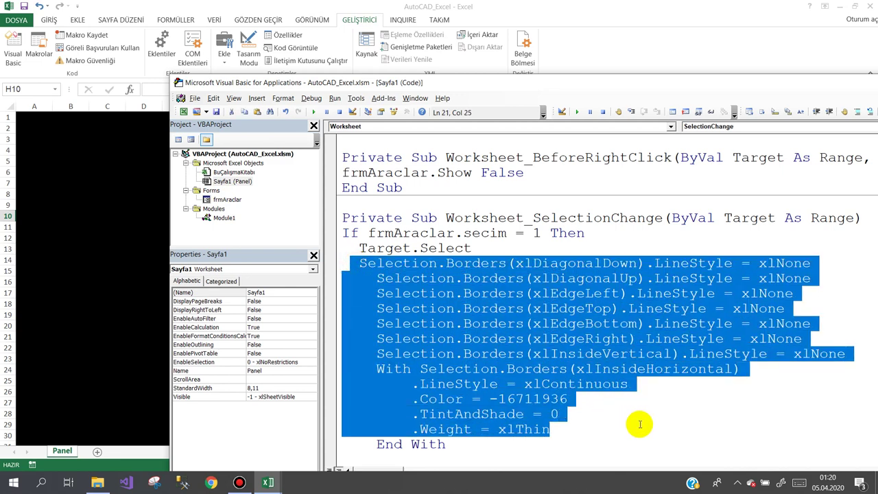
pyautogui.moveTo(416, 293); pyautogui.dragTo(643, 445)
pyautogui.press('Delete')
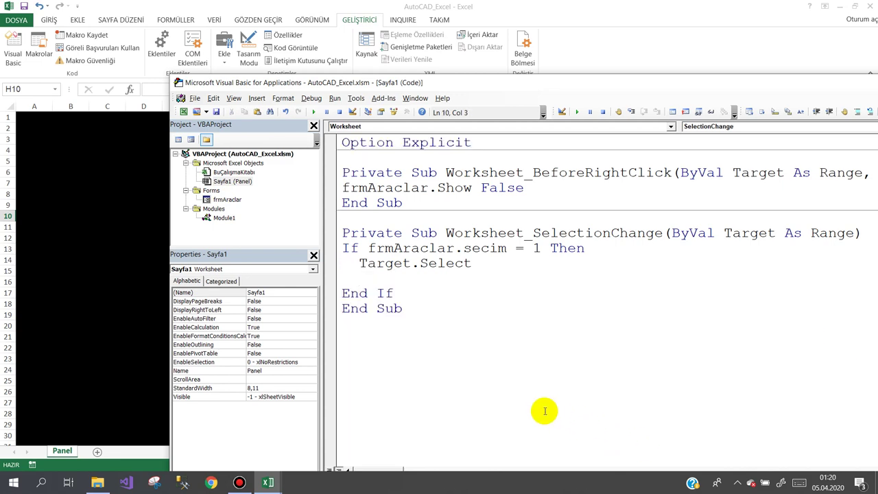
pyautogui.hotkey('ctrl', 'v')
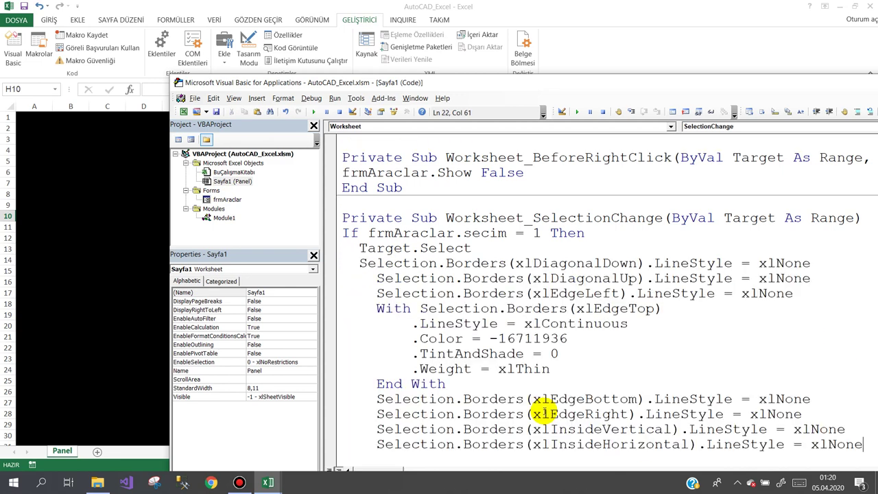
# With the horizontal line tool, draw green lines on rows 16 (F–P), 23 (G–N, P–S), 20 (R–U), 13 (S–V)
pyautogui.click(97, 237)
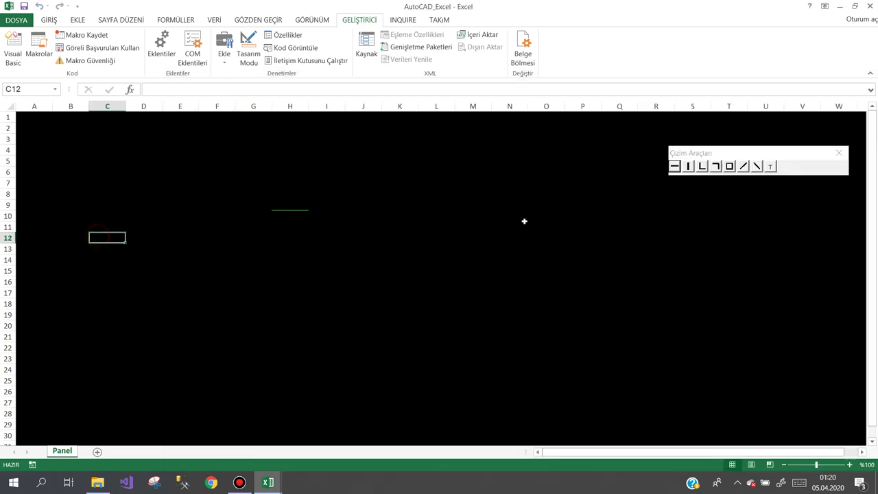
pyautogui.click(676, 168)
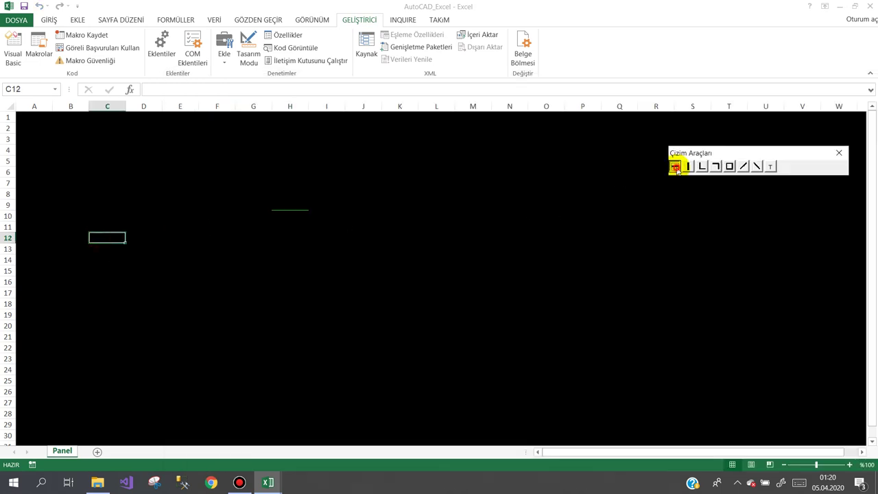
pyautogui.moveTo(212, 284); pyautogui.dragTo(597, 288)
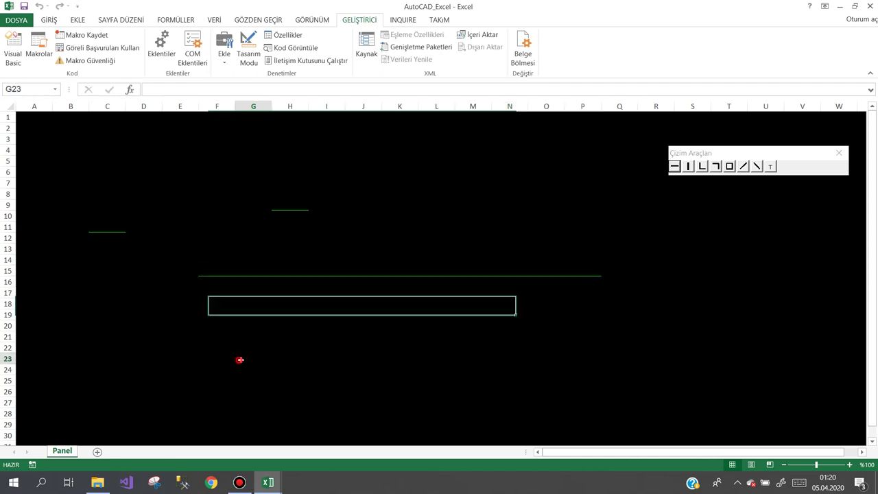
pyautogui.moveTo(239, 359); pyautogui.dragTo(528, 363)
pyautogui.click(579, 357)
pyautogui.moveTo(656, 356); pyautogui.dragTo(700, 359)
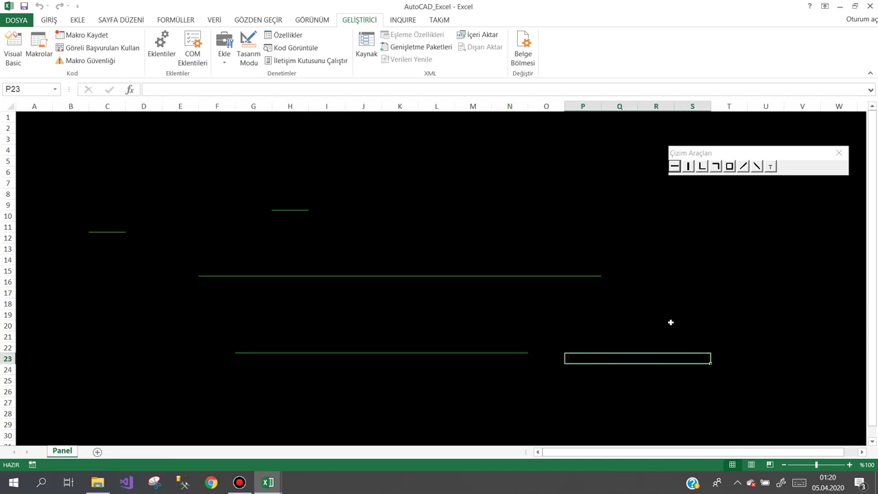
pyautogui.moveTo(671, 324); pyautogui.dragTo(772, 326)
pyautogui.moveTo(678, 250); pyautogui.dragTo(813, 250)
# Draw more green lines on rows 10 (L–R), 5 (L–N), 6 (F–J), 11 (E–G), 20 (B–D), 27 (D–F)
pyautogui.moveTo(451, 219); pyautogui.dragTo(666, 217)
pyautogui.moveTo(442, 161); pyautogui.dragTo(521, 161)
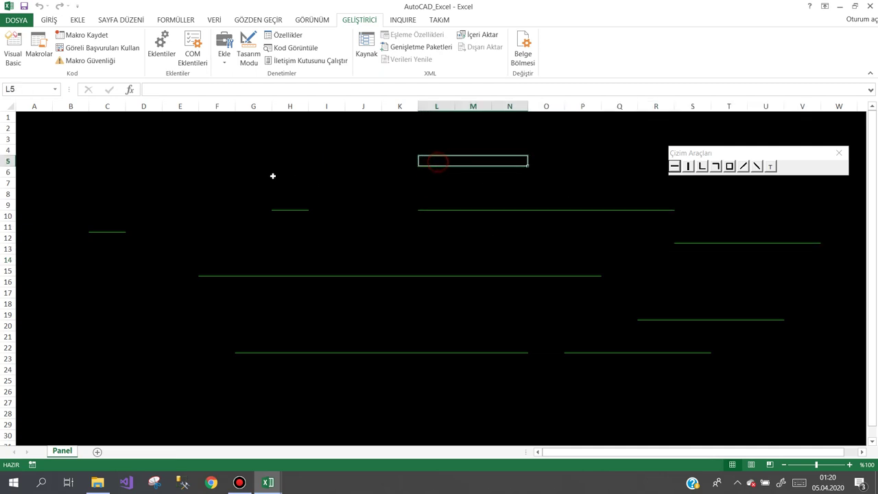
pyautogui.moveTo(206, 172); pyautogui.dragTo(339, 172)
pyautogui.moveTo(169, 226); pyautogui.dragTo(255, 235)
pyautogui.moveTo(144, 249); pyautogui.dragTo(227, 260)
pyautogui.click(68, 320)
pyautogui.moveTo(68, 320); pyautogui.dragTo(158, 328)
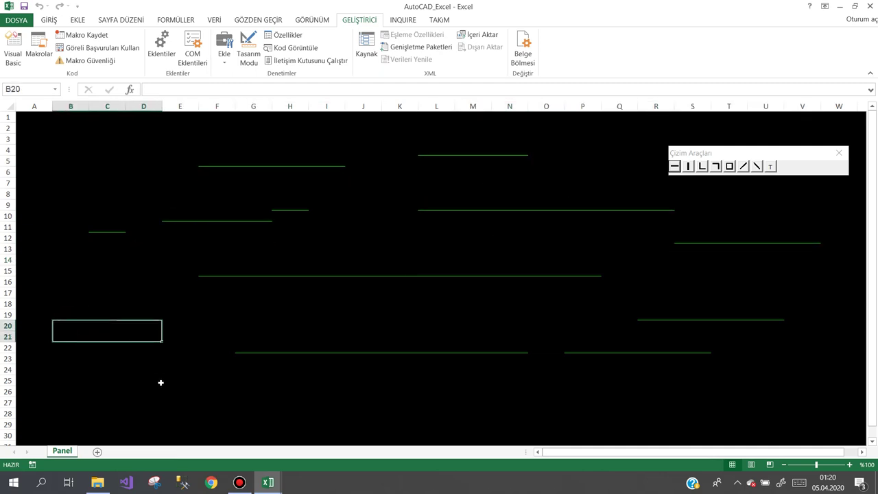
pyautogui.moveTo(150, 401); pyautogui.dragTo(227, 402)
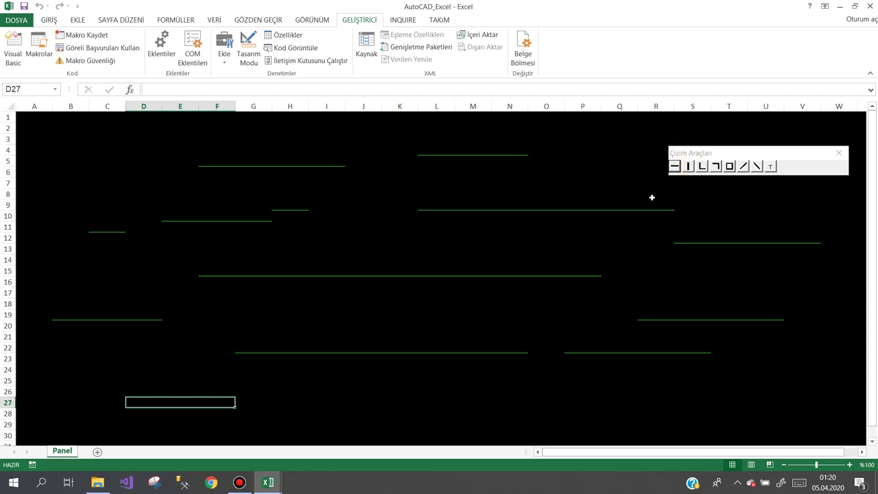
pyautogui.click(692, 166)
# Start recording a macro named Makro2 and select cell J13
pyautogui.click(100, 39)
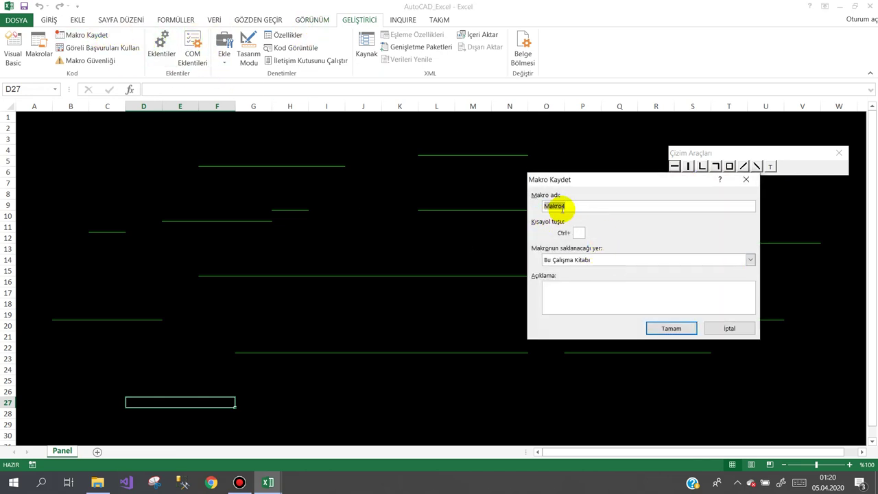
pyautogui.click(570, 205)
pyautogui.write('2')
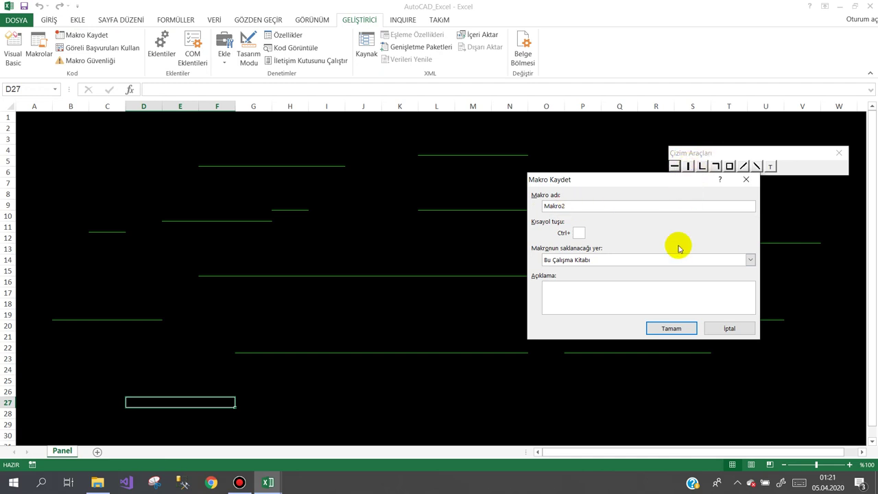
pyautogui.click(666, 330)
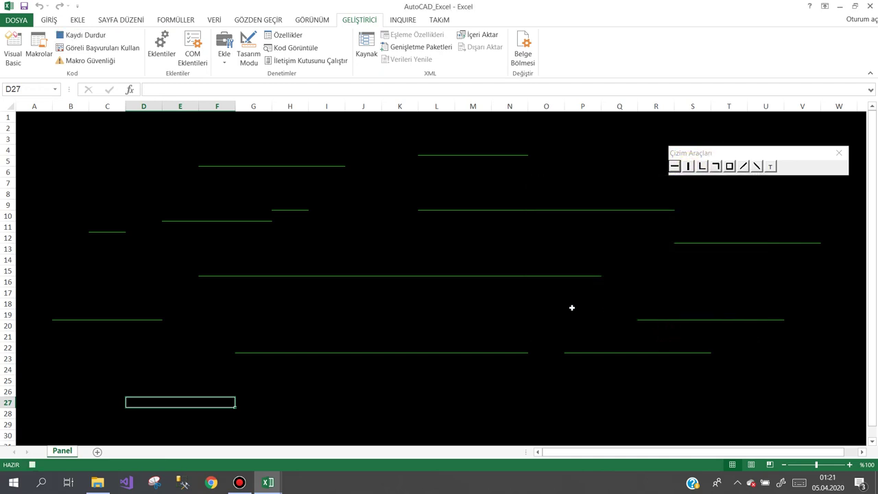
pyautogui.click(376, 245)
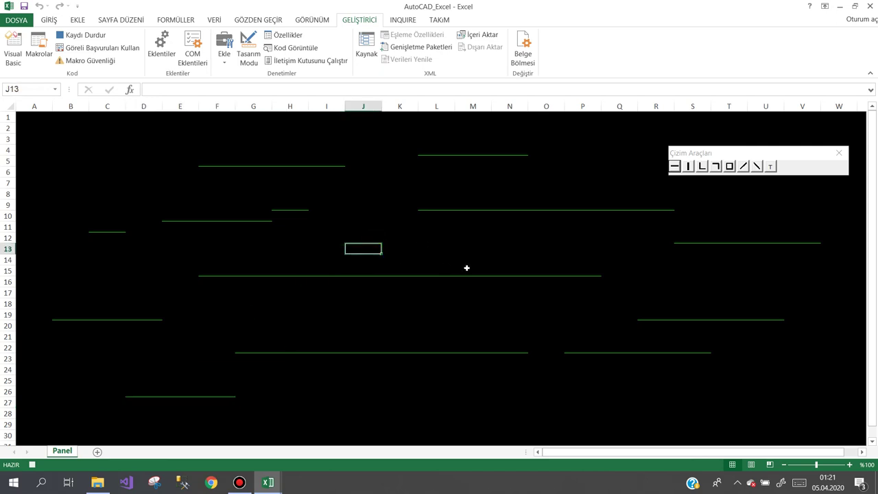
# Give J13 a thin green left border, stop recording, and bring up Module1 in the VBA editor
pyautogui.hotkey('ctrl', '1')
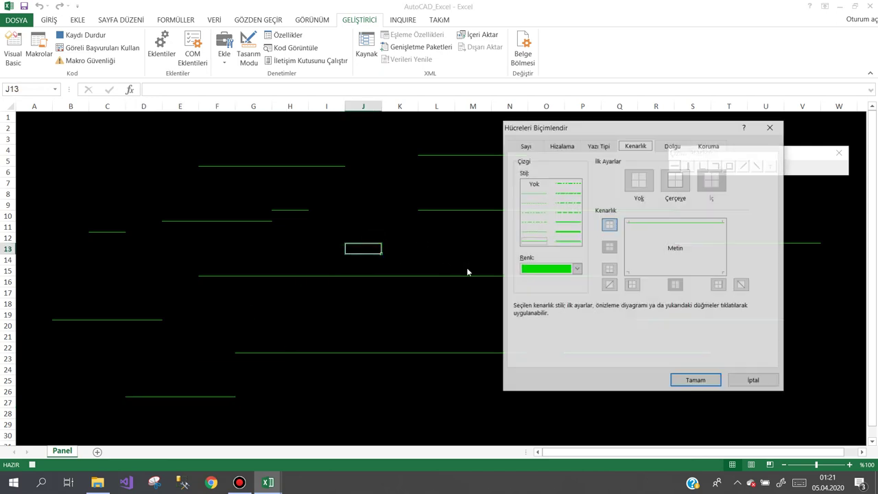
pyautogui.click(542, 272)
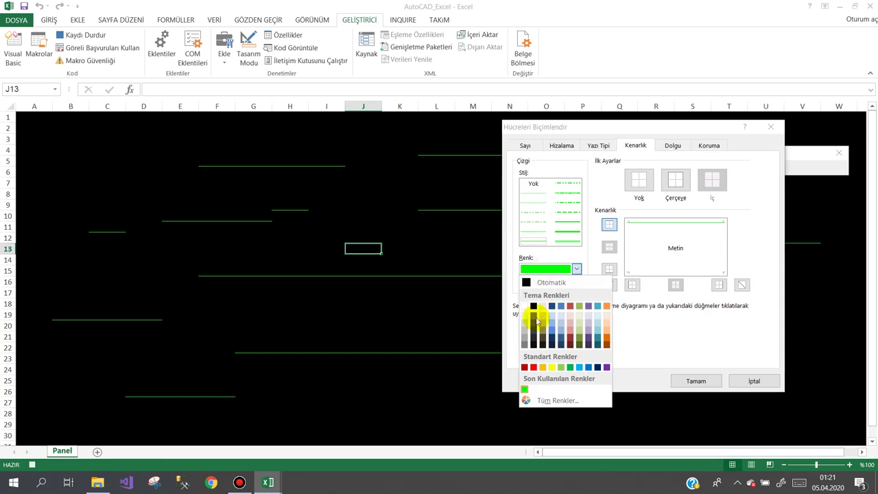
pyautogui.click(526, 388)
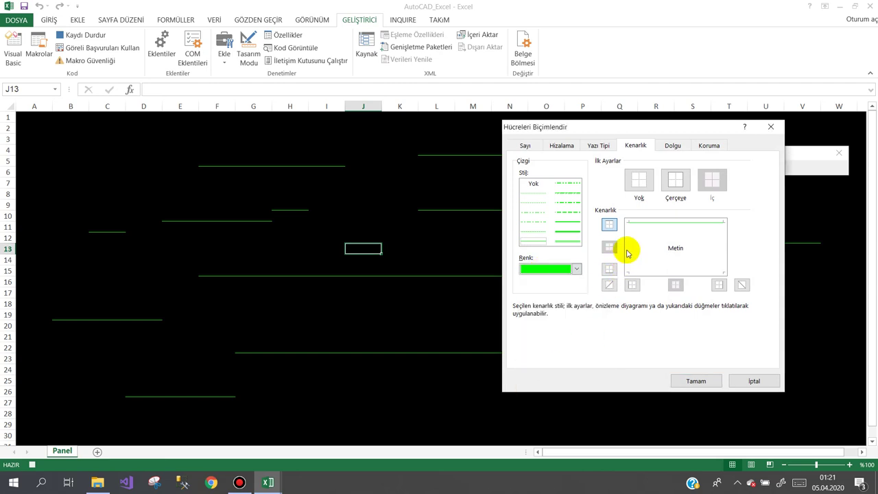
pyautogui.moveTo(624, 127)
pyautogui.mouseDown()
pyautogui.moveTo(546, 231)
pyautogui.moveTo(565, 151)
pyautogui.mouseUp()
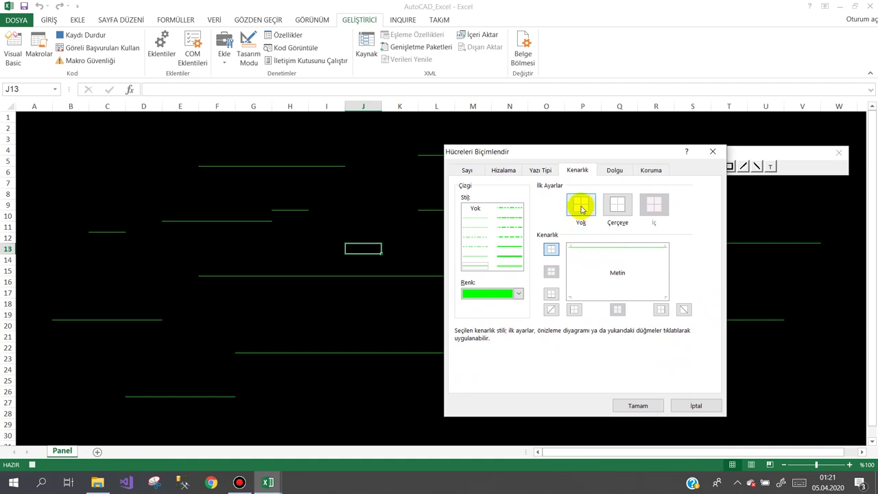
pyautogui.click(581, 209)
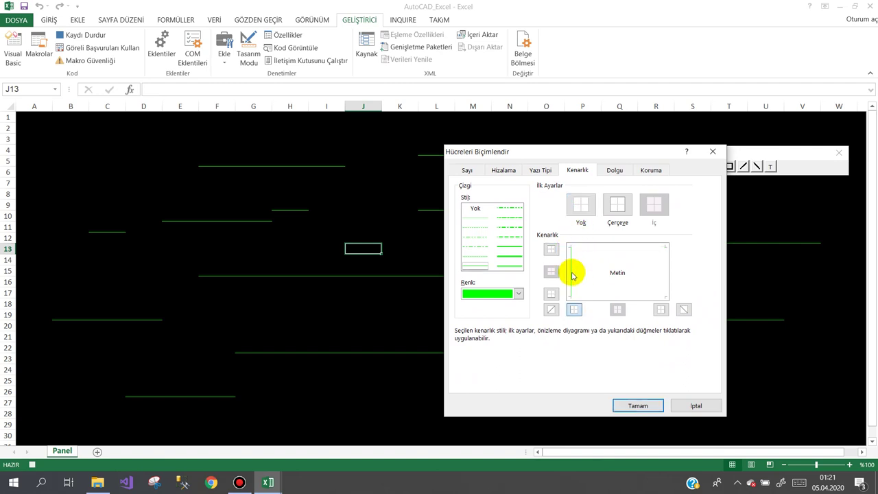
pyautogui.click(638, 405)
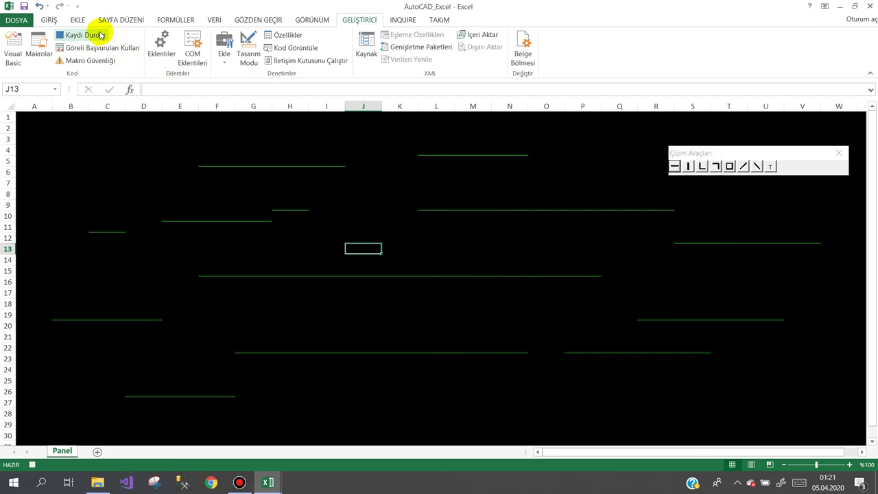
pyautogui.click(98, 34)
pyautogui.moveTo(268, 483)
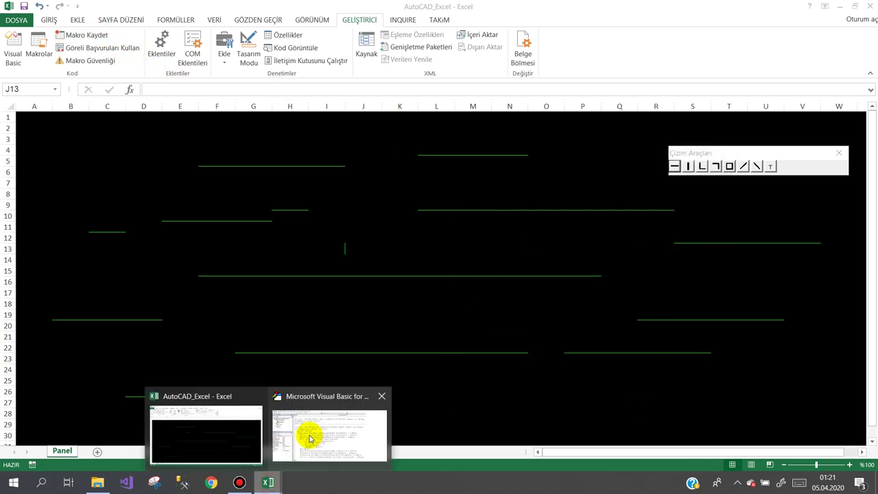
pyautogui.click(309, 434)
# Delete the recorded Makro2 border code from Module1
pyautogui.doubleClick(223, 218)
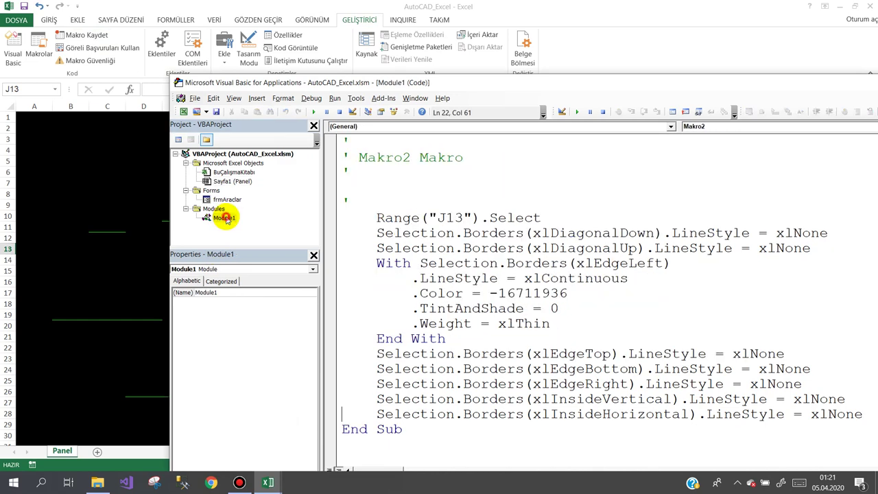
pyautogui.moveTo(376, 232); pyautogui.dragTo(863, 412)
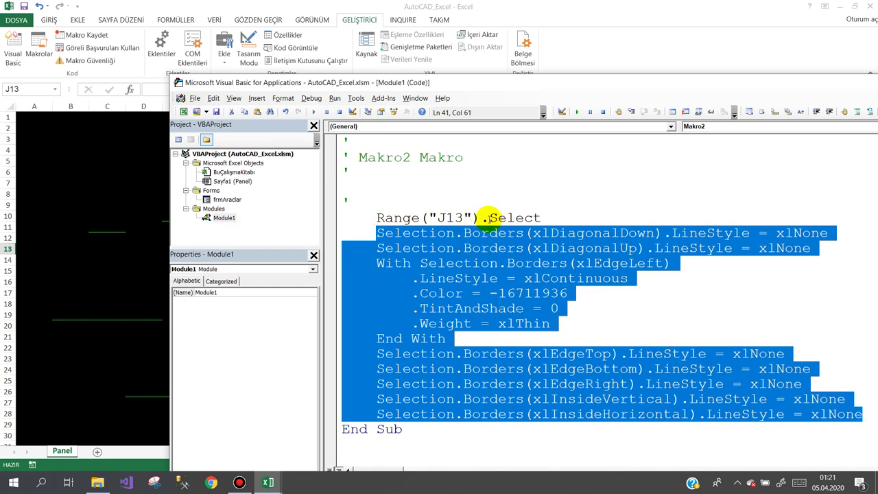
pyautogui.press('Delete')
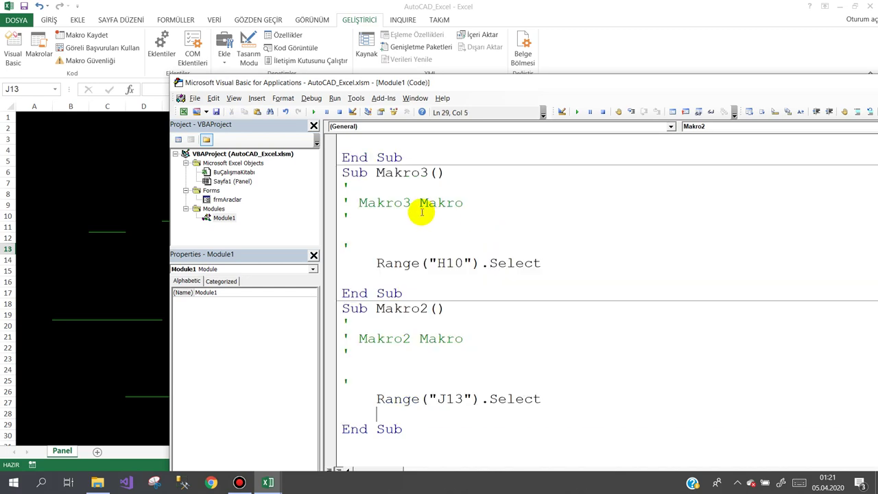
# In the Panel sheet's code, add an 'If frmAraclar.secim = 2 Then' condition below End If
pyautogui.doubleClick(232, 181)
pyautogui.doubleClick(611, 82)
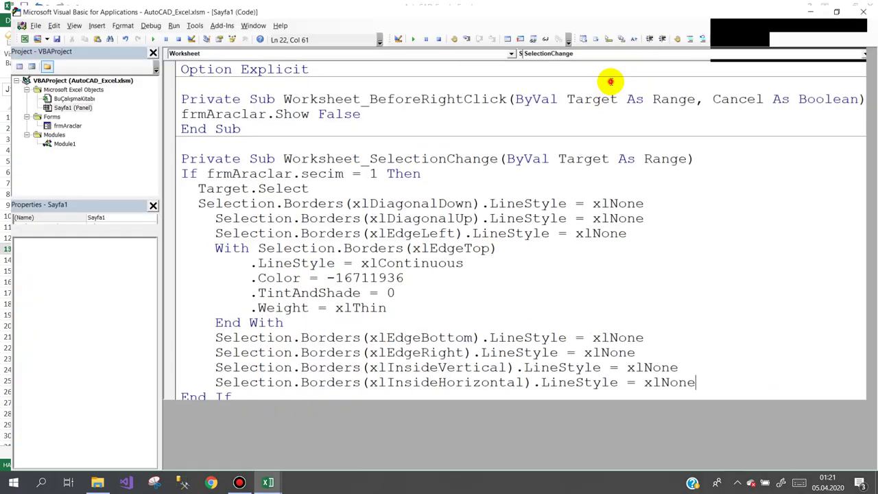
pyautogui.click(240, 395)
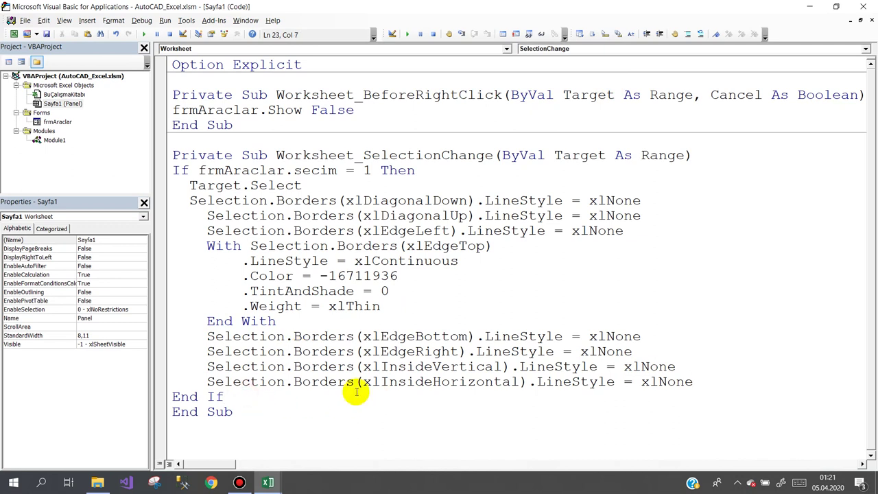
pyautogui.press('Return')
pyautogui.press('Return')
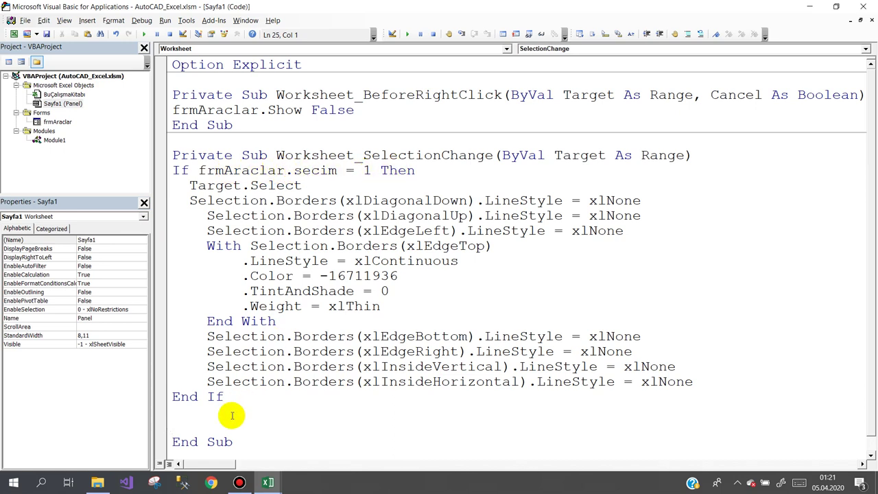
pyautogui.write('if frma')
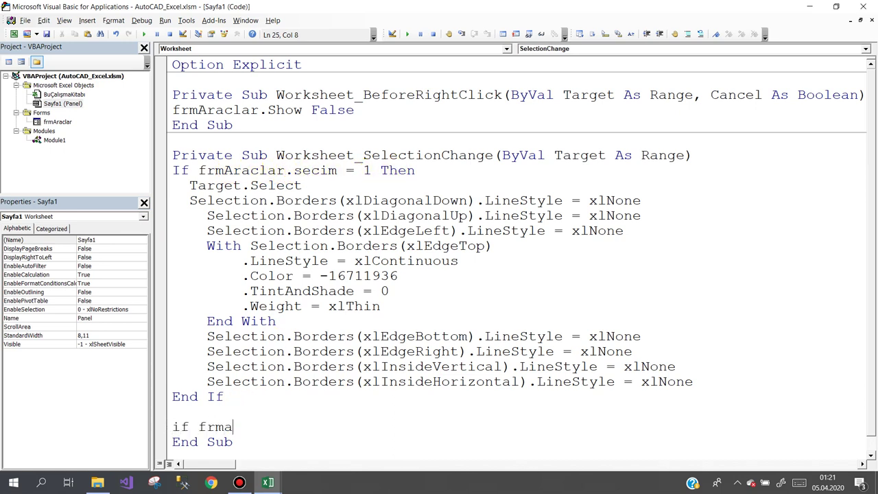
pyautogui.hotkey('ctrl', 'space')
pyautogui.write('.secim')
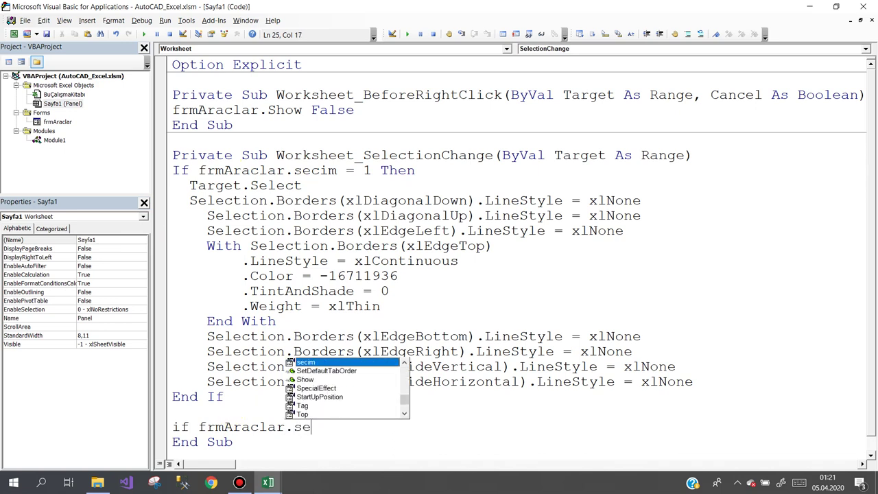
pyautogui.write('=2 then')
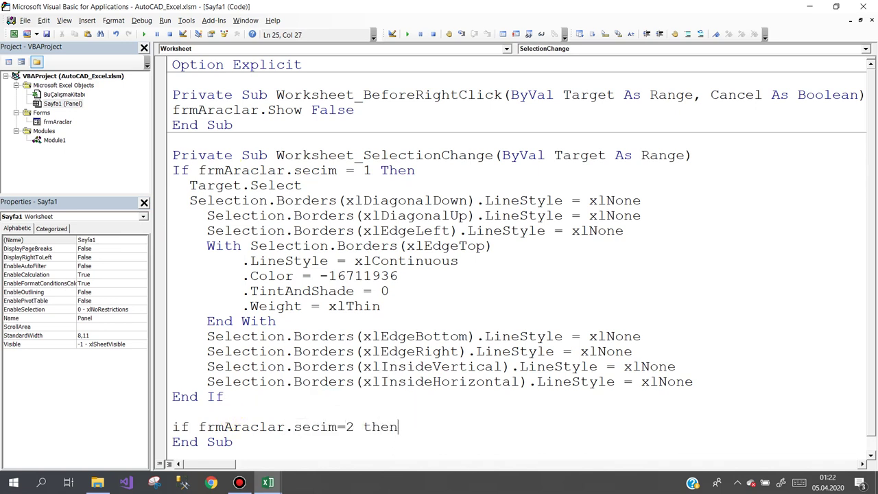
pyautogui.press('Return')
pyautogui.write('Target')
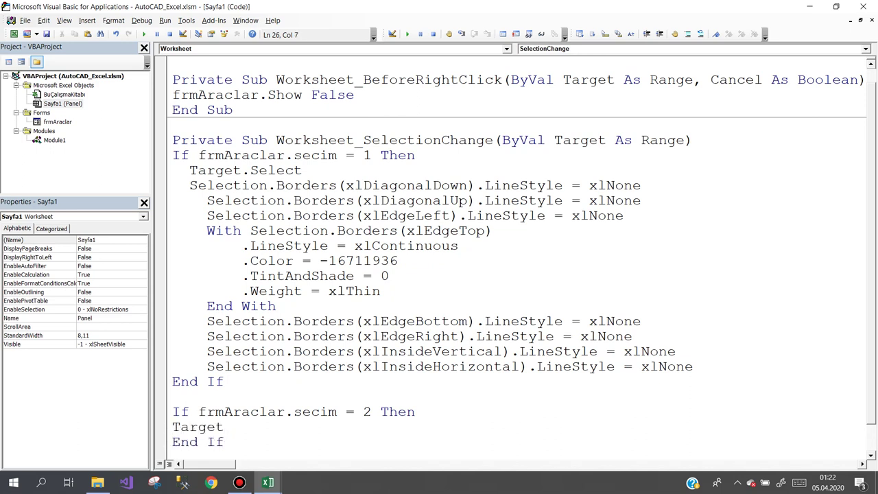
# Add Target.Select and paste the green left-border code into the secim = 2 branch
pyautogui.write('.se')
pyautogui.press('Return')
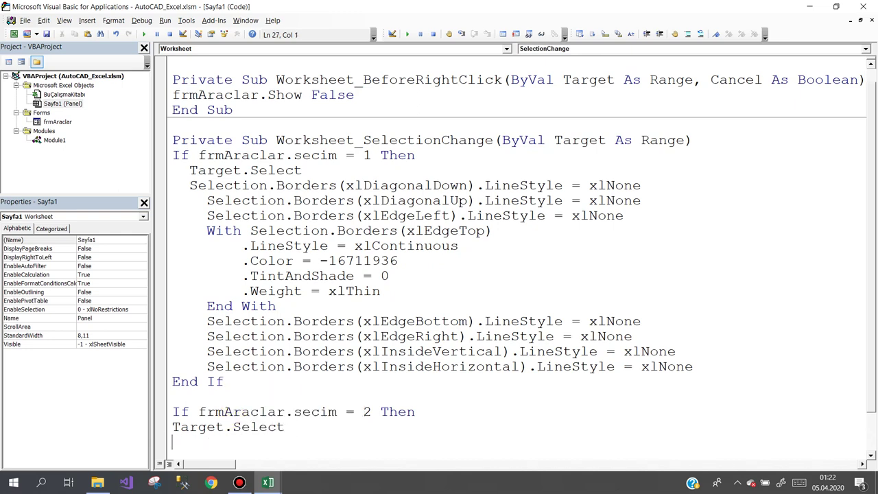
pyautogui.write('Selection.Borders(xlDiagonalDown).LineStyle = xlNone     Selection.Borders(xlDiagonalUp).LineStyle = xlNone     With Selection.Borders(xlEdgeLeft)         .LineStyle = xlContinuous         .Color = -16711936         .TintAndShade = 0         .Weight = xlThin     End With     Selection.Borders(xlEdgeTop).LineStyle = xlNone     Selection.Borders(xlEdgeBottom).LineStyle = xlNone     Selection.Borders(xlEdgeRight).LineStyle = xlNone     Selection.Borders(xlInsideVertical).LineStyle = xlNone     Selection.Borders(xlInsideHorizontal).LineStyle = xlNone')
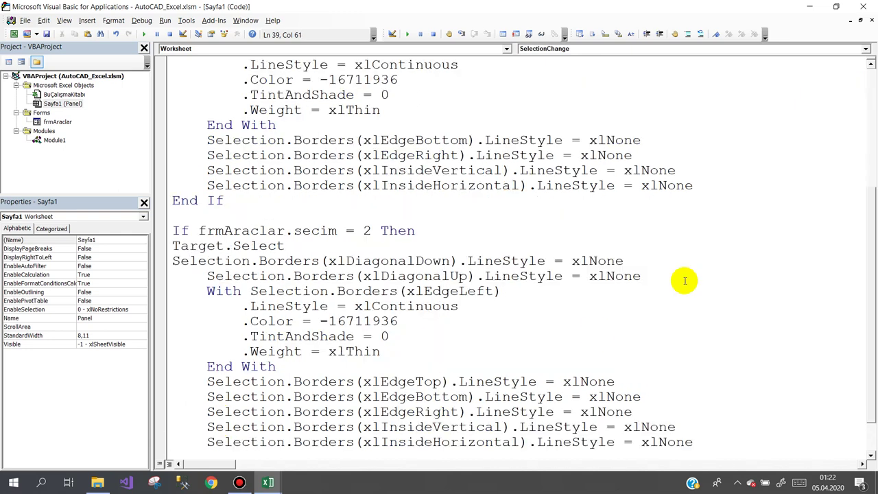
pyautogui.click(807, 9)
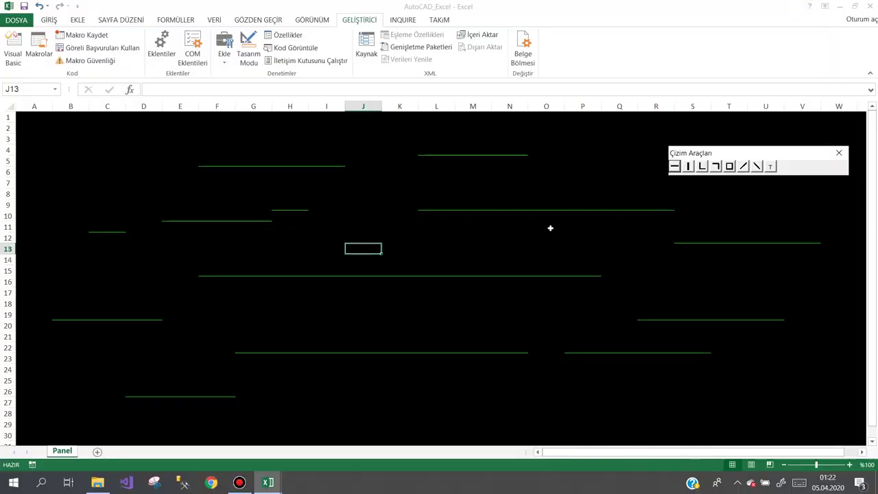
# Clear the sheet and draw vertical green lines down columns K, N and O10:P20
pyautogui.click(7, 106)
pyautogui.click(311, 162)
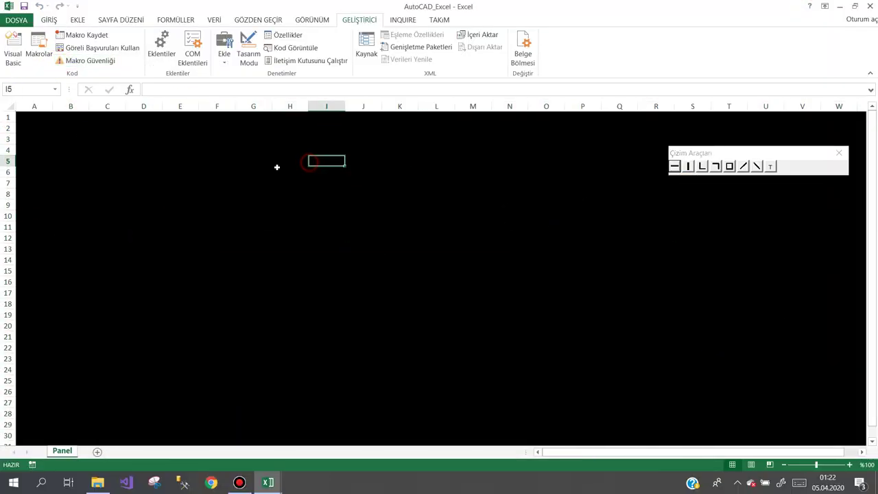
pyautogui.click(689, 166)
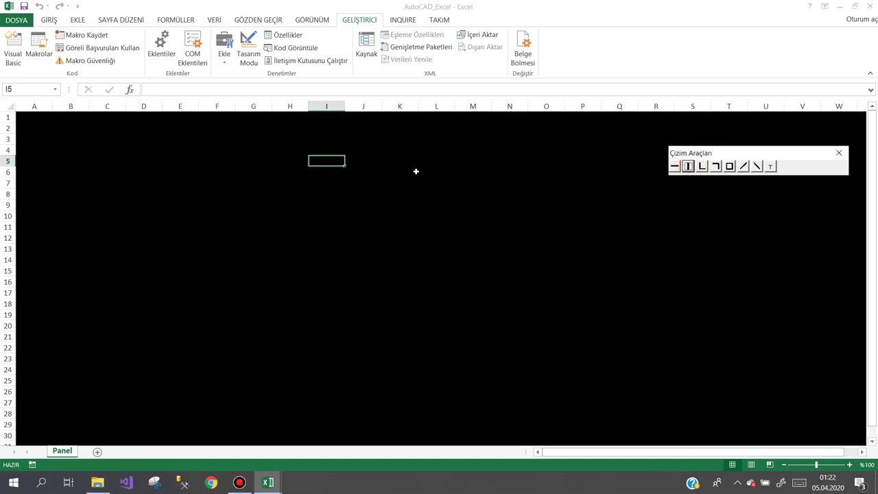
pyautogui.moveTo(416, 172)
pyautogui.mouseDown()
pyautogui.moveTo(451, 367)
pyautogui.moveTo(407, 370)
pyautogui.mouseUp()
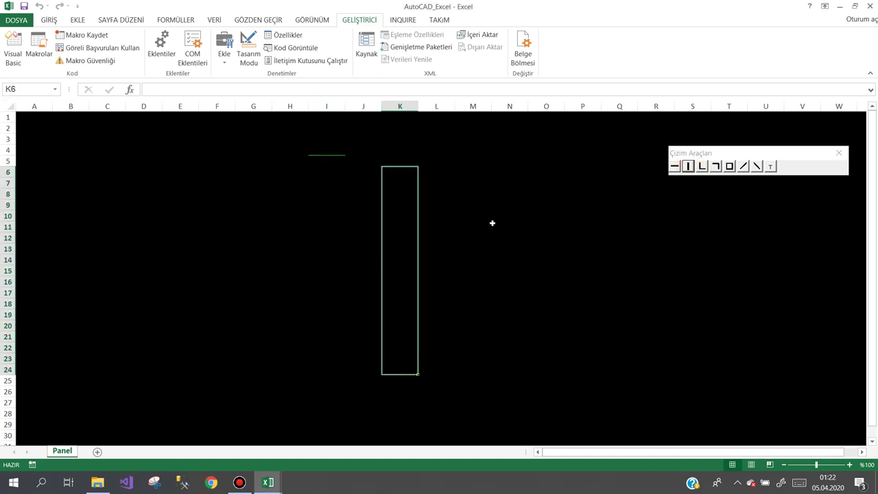
pyautogui.moveTo(494, 194); pyautogui.dragTo(497, 344)
pyautogui.moveTo(557, 211); pyautogui.dragTo(566, 328)
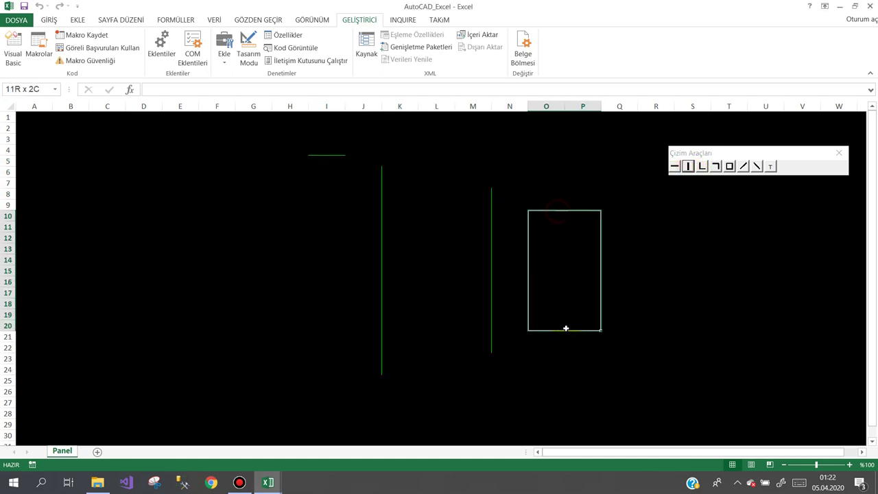
# Clear all cells and narrow every column to width 2,11
pyautogui.click(118, 230)
pyautogui.click(9, 106)
pyautogui.press('Delete')
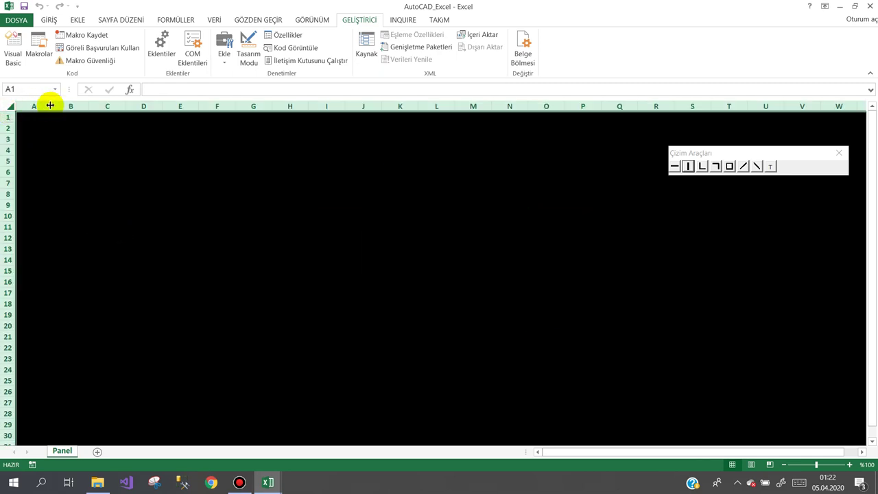
pyautogui.moveTo(53, 106); pyautogui.dragTo(25, 105)
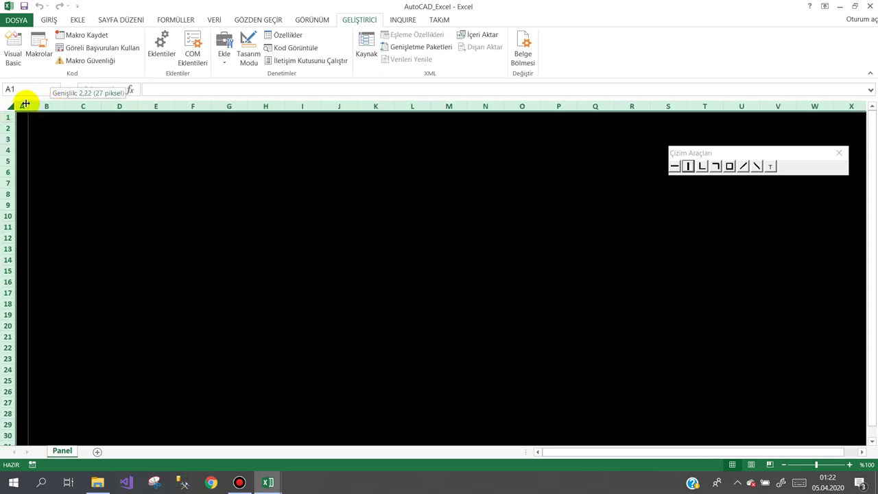
pyautogui.moveTo(25, 104); pyautogui.dragTo(24, 104)
# Draw vertical lines over W4:X19, AC7:AD19, AL6:AM14, AG9:AH20, AS8:AT16 and BC16
pyautogui.click(165, 161)
pyautogui.moveTo(282, 153); pyautogui.dragTo(296, 318)
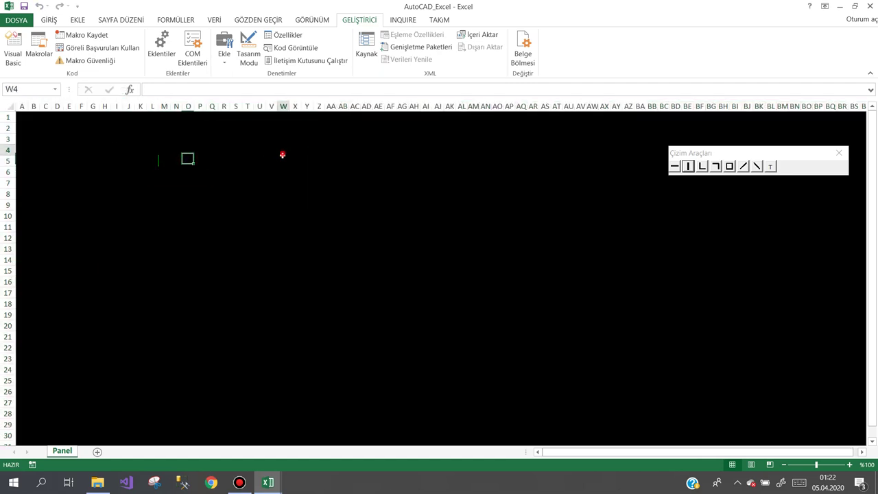
pyautogui.moveTo(357, 184); pyautogui.dragTo(370, 317)
pyautogui.moveTo(461, 171); pyautogui.dragTo(473, 263)
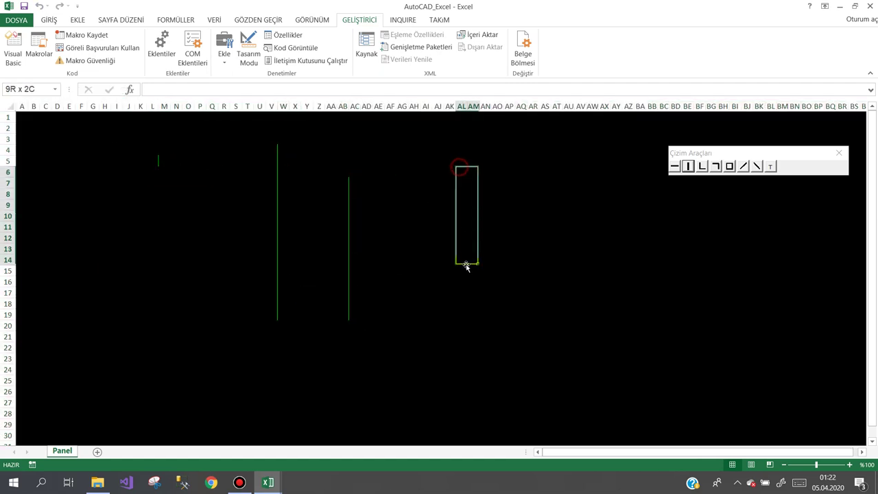
pyautogui.moveTo(402, 207); pyautogui.dragTo(414, 327)
pyautogui.moveTo(540, 182); pyautogui.dragTo(546, 283)
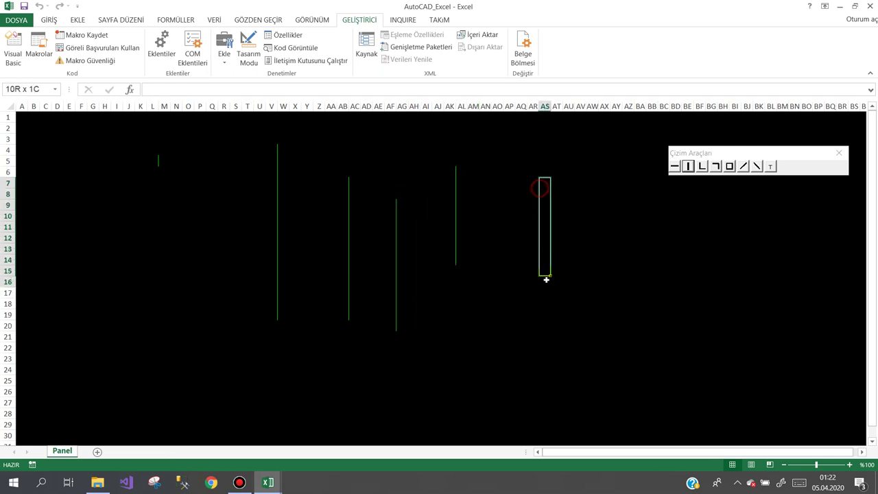
pyautogui.click(664, 281)
# Draw horizontal green lines across the sheet, including AK21:AX22, AK26:AW26, row 5 and R4:T4
pyautogui.click(675, 168)
pyautogui.moveTo(433, 347); pyautogui.dragTo(645, 343)
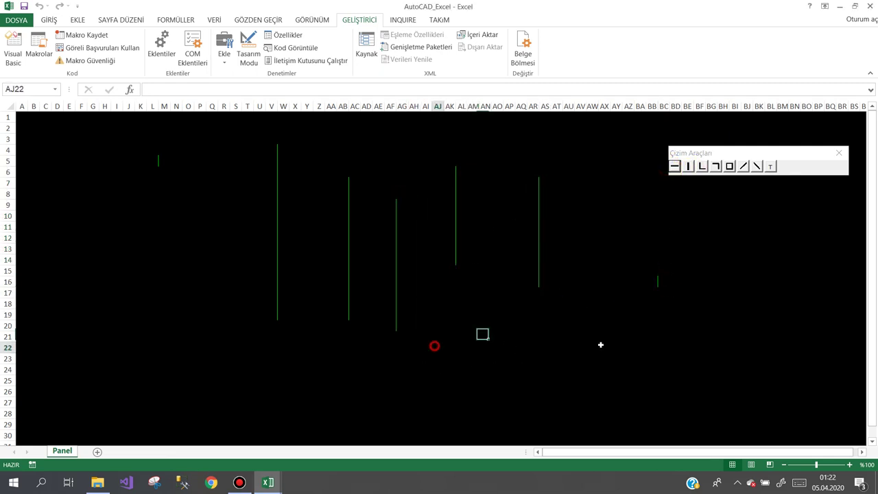
pyautogui.moveTo(453, 391); pyautogui.dragTo(608, 393)
pyautogui.moveTo(176, 402); pyautogui.dragTo(381, 379)
pyautogui.moveTo(96, 287); pyautogui.dragTo(182, 292)
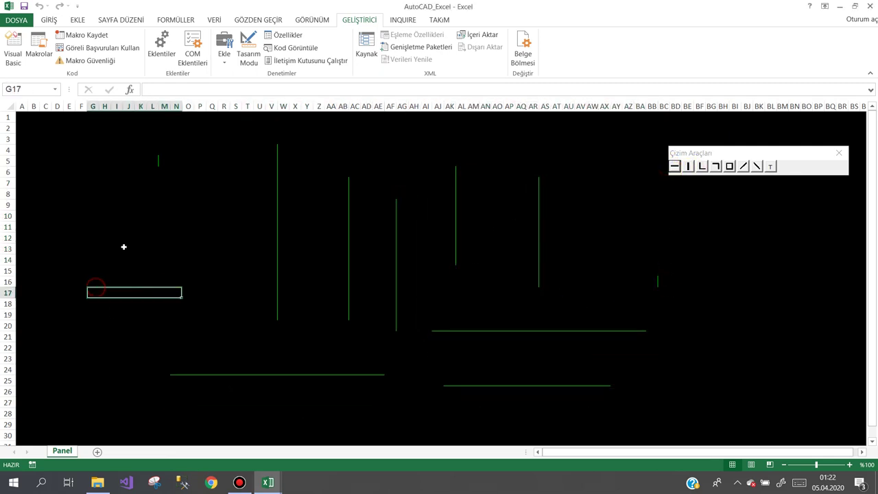
pyautogui.moveTo(112, 214); pyautogui.dragTo(193, 215)
pyautogui.moveTo(217, 182); pyautogui.dragTo(234, 250)
pyautogui.moveTo(112, 168)
pyautogui.mouseDown()
pyautogui.moveTo(217, 172)
pyautogui.moveTo(250, 150)
pyautogui.mouseUp()
pyautogui.moveTo(345, 143); pyautogui.dragTo(450, 150)
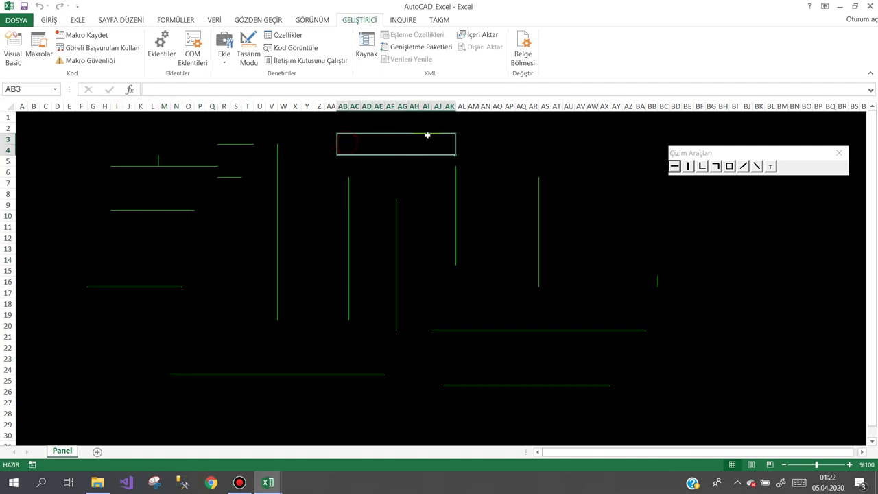
# Draw an L-shaped corner over BC12:BG16 and select cell BM16
pyautogui.click(702, 167)
pyautogui.moveTo(661, 235); pyautogui.dragTo(711, 285)
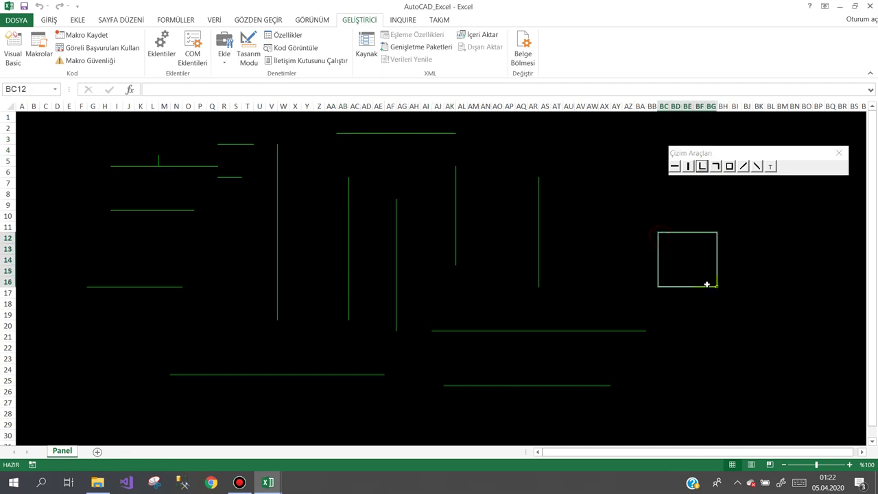
pyautogui.click(783, 282)
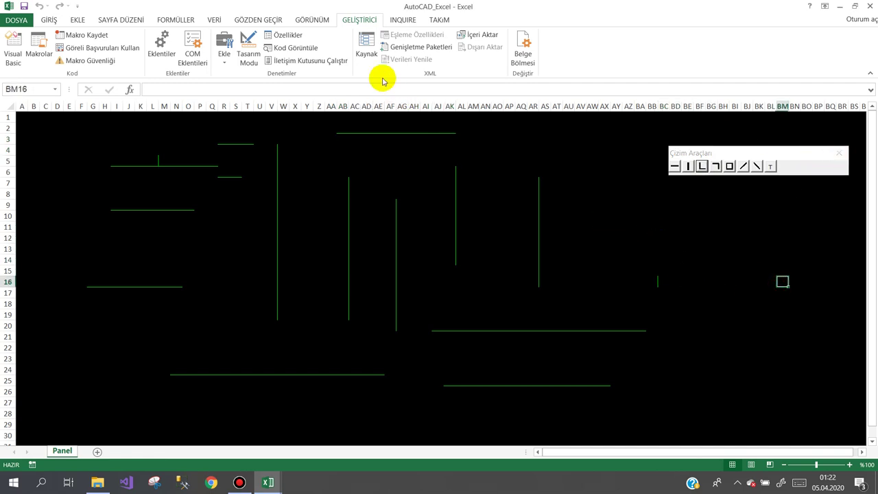
# Start recording a macro as Makro3, replacing the existing one
pyautogui.click(77, 39)
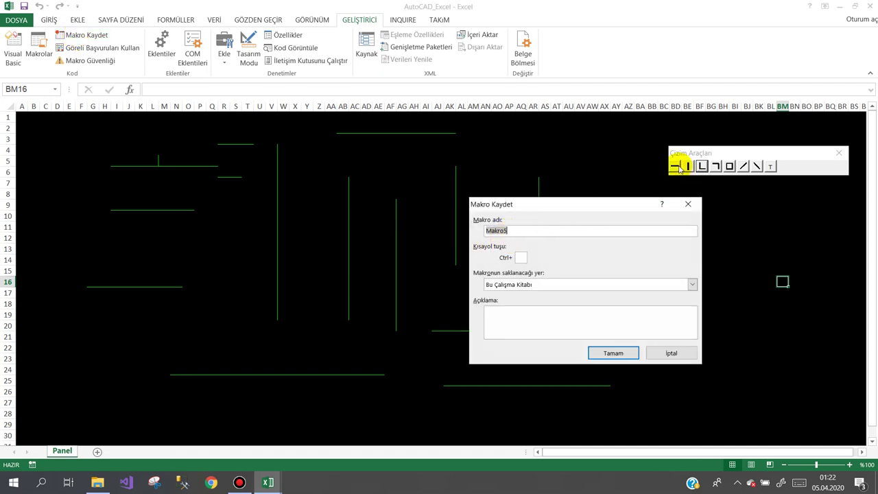
pyautogui.click(519, 231)
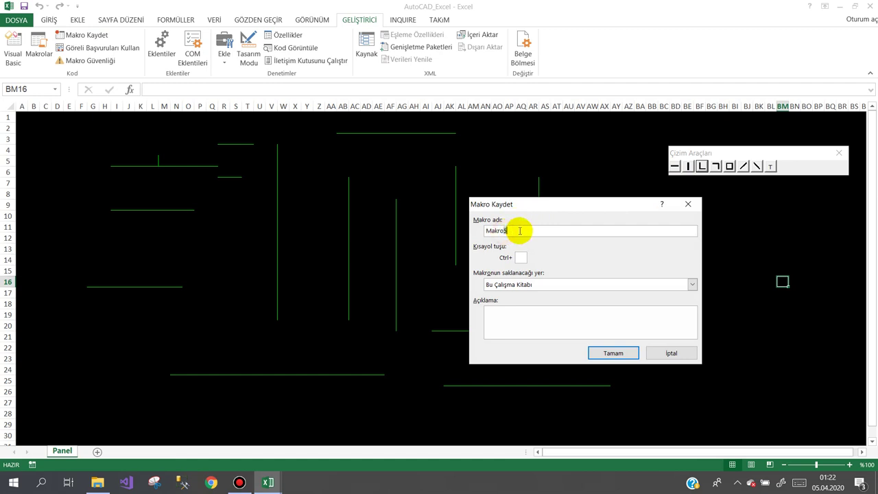
pyautogui.click(605, 351)
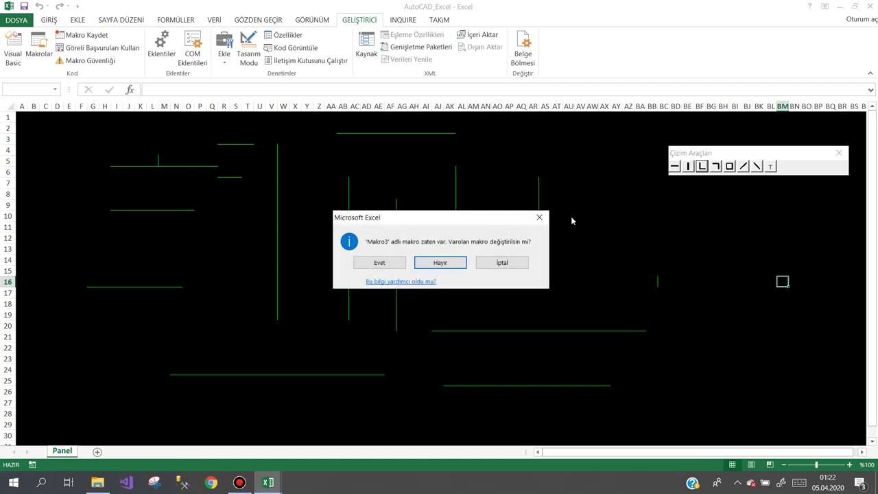
pyautogui.click(379, 264)
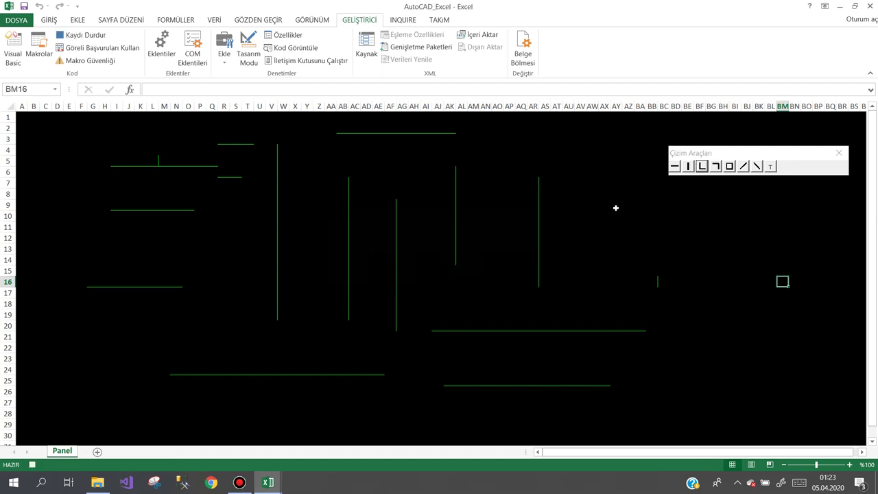
# Give the cell bright green left and bottom borders in Format Cells, then stop recording
pyautogui.hotkey('ctrl', '1')
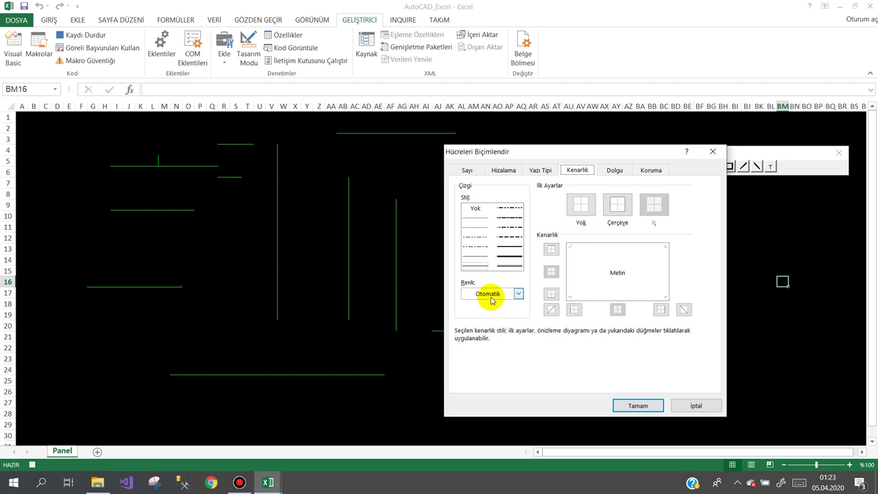
pyautogui.click(492, 300)
pyautogui.click(468, 416)
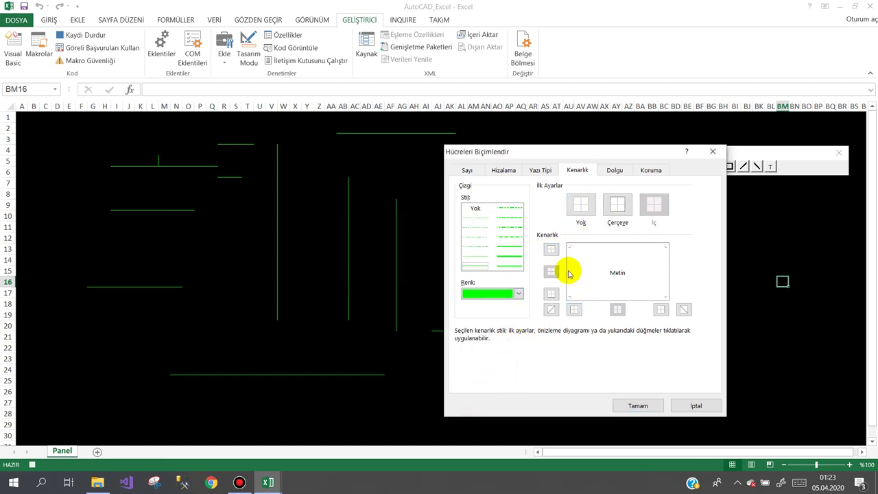
pyautogui.click(583, 295)
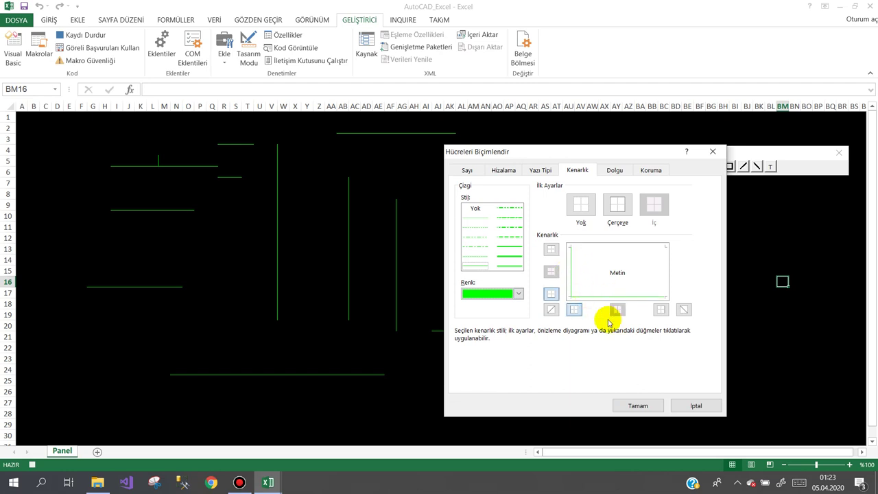
pyautogui.click(643, 406)
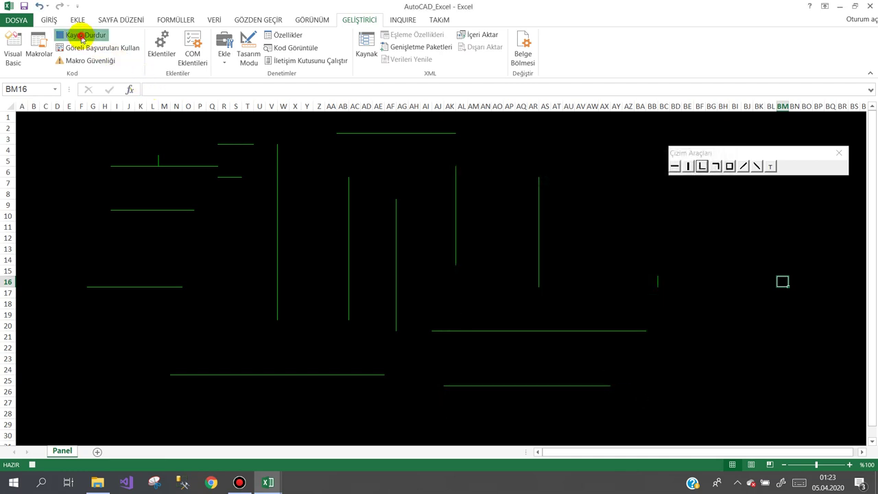
pyautogui.click(80, 35)
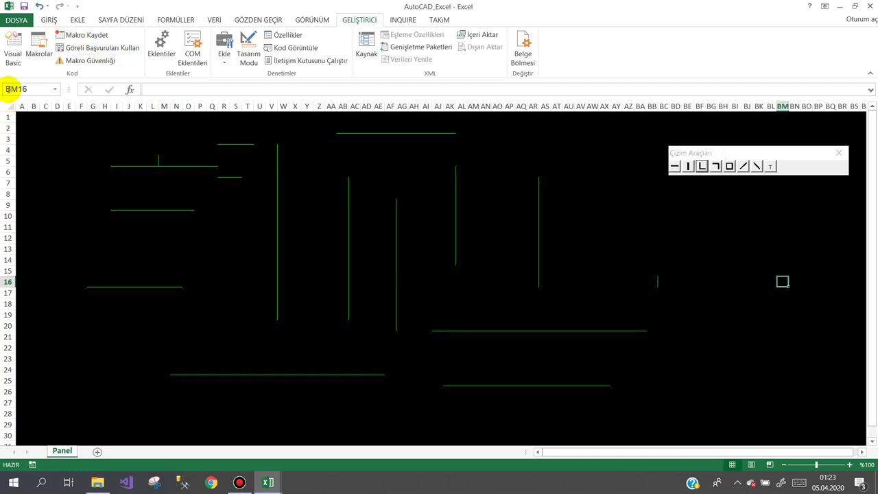
# In the VBA editor, delete the recorded border code from Makro3's body in Module1
pyautogui.click(269, 482)
pyautogui.click(310, 440)
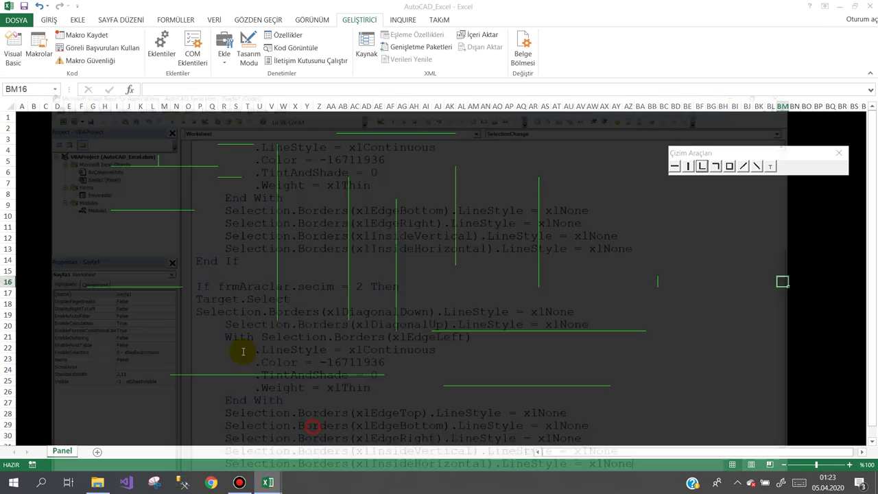
pyautogui.click(55, 141)
pyautogui.doubleClick(55, 141)
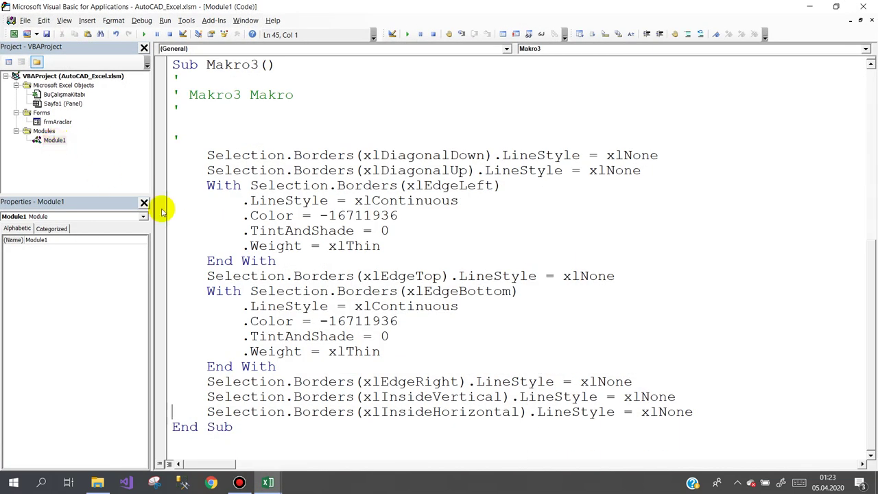
pyautogui.moveTo(206, 155); pyautogui.dragTo(807, 433)
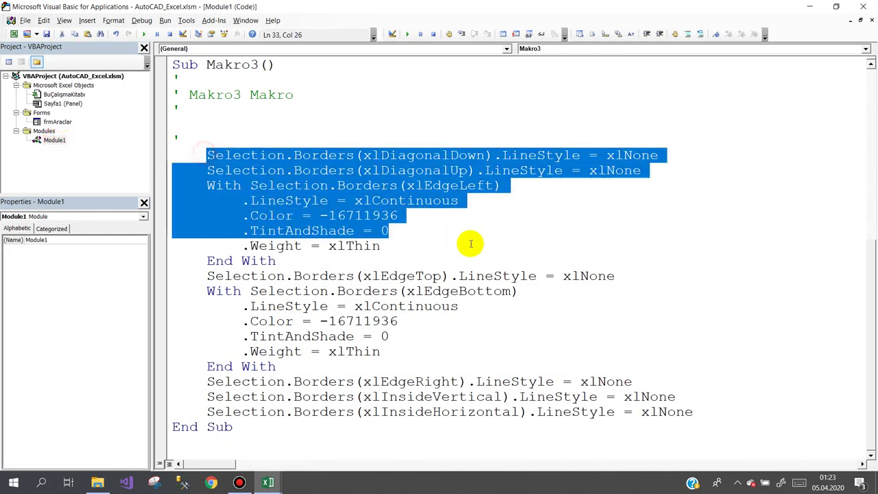
pyautogui.click(758, 424)
pyautogui.moveTo(717, 417); pyautogui.dragTo(423, 396)
pyautogui.moveTo(339, 371); pyautogui.dragTo(170, 151)
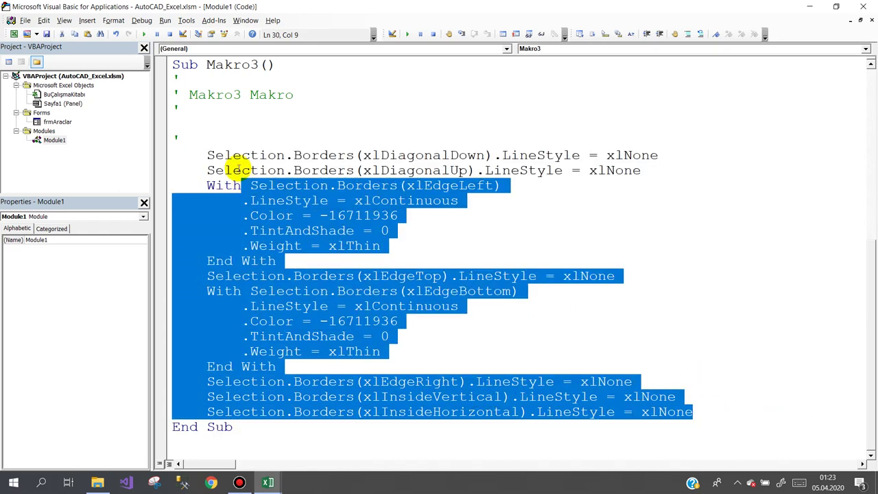
pyautogui.press('Delete')
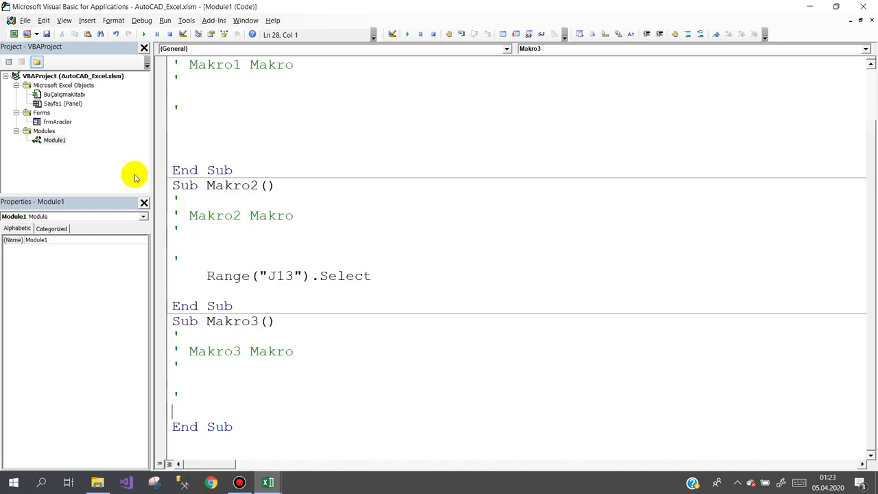
# Below the last End If in the Panel sheet code, add 'If frmAraclar.secim = 3 Then'
pyautogui.doubleClick(60, 103)
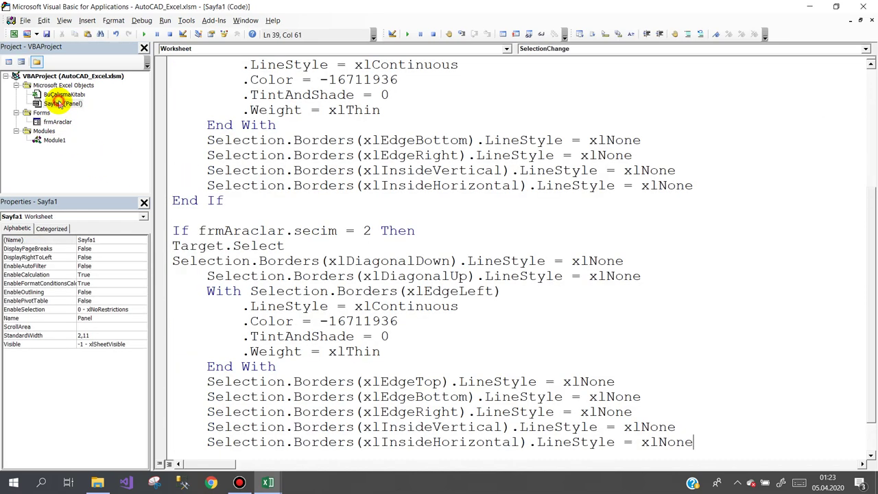
pyautogui.moveTo(873, 246); pyautogui.dragTo(869, 327)
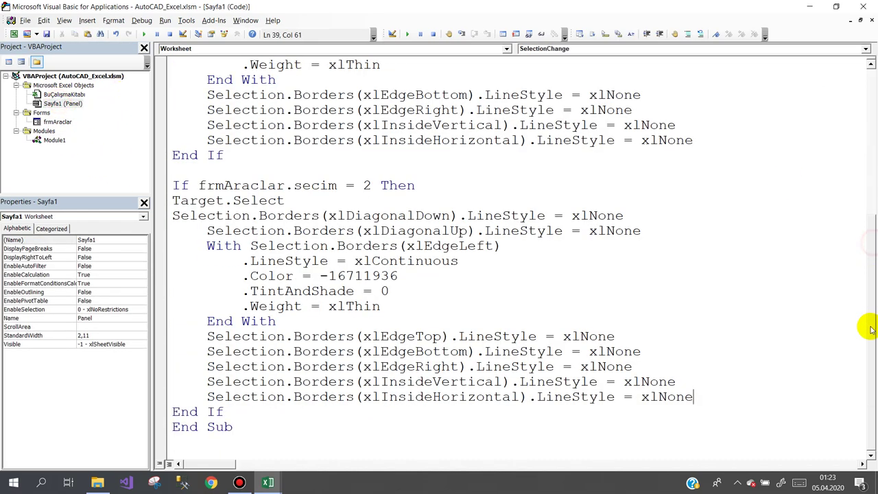
pyautogui.click(247, 412)
pyautogui.press('Return')
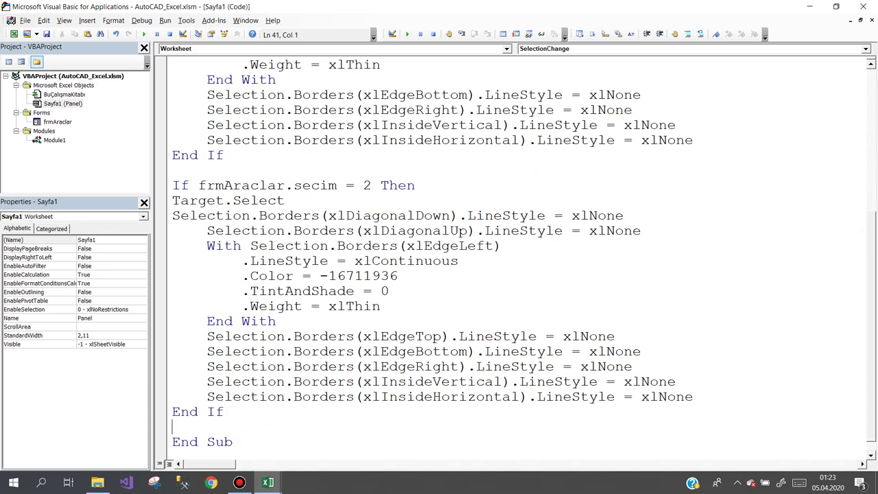
pyautogui.press('Return')
pyautogui.press('Return')
pyautogui.press('Return')
pyautogui.press('Return')
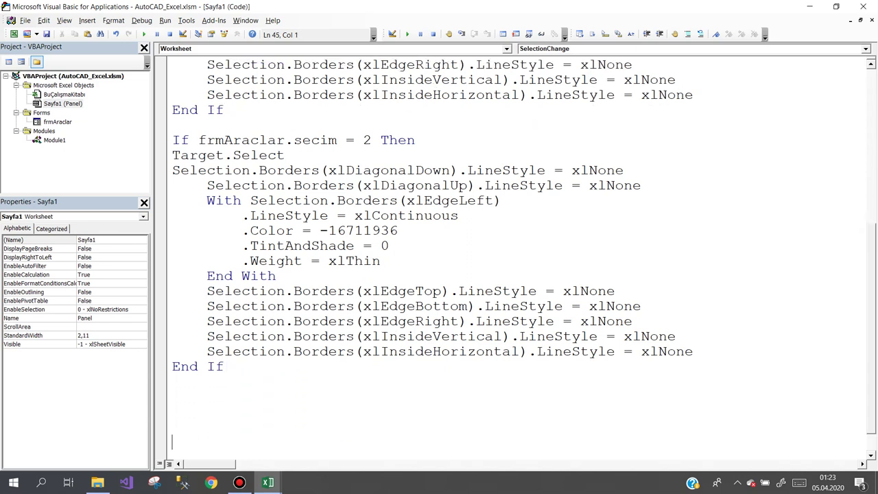
pyautogui.press('Return')
pyautogui.press('Return')
pyautogui.press('Return')
pyautogui.press('Return')
pyautogui.press('Return')
pyautogui.press('Return')
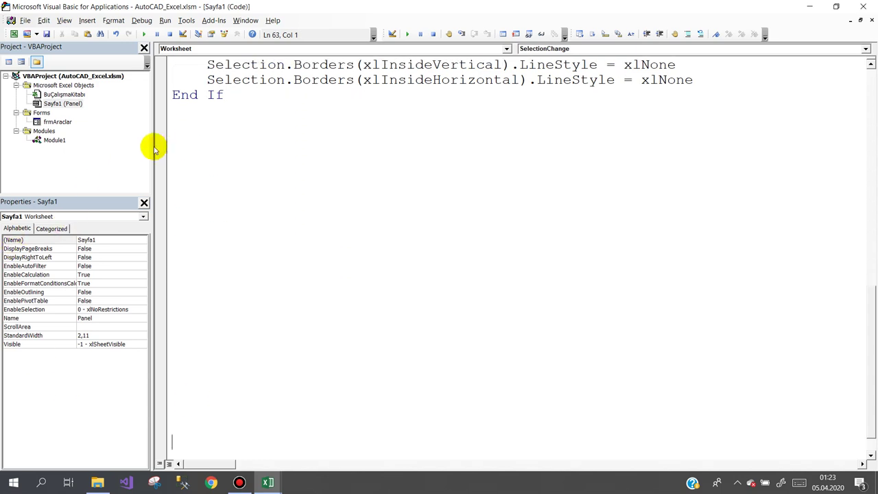
pyautogui.click(179, 110)
pyautogui.write('if frm')
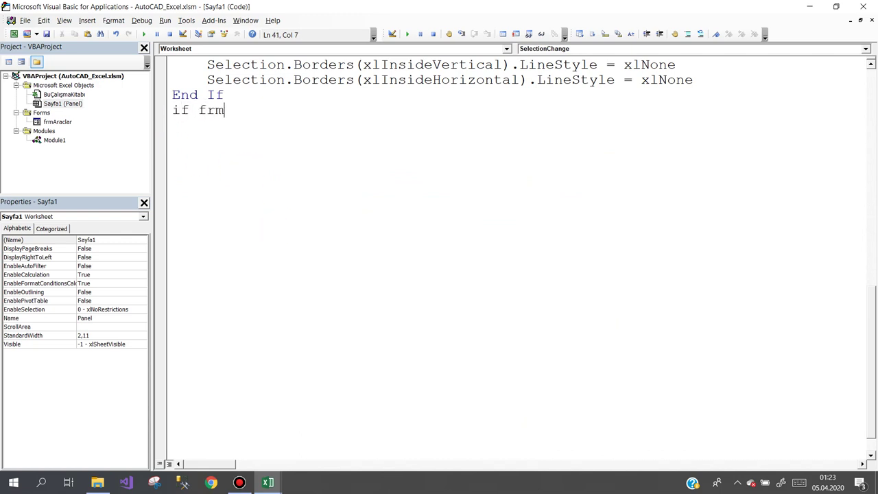
pyautogui.write('Araclar.secim')
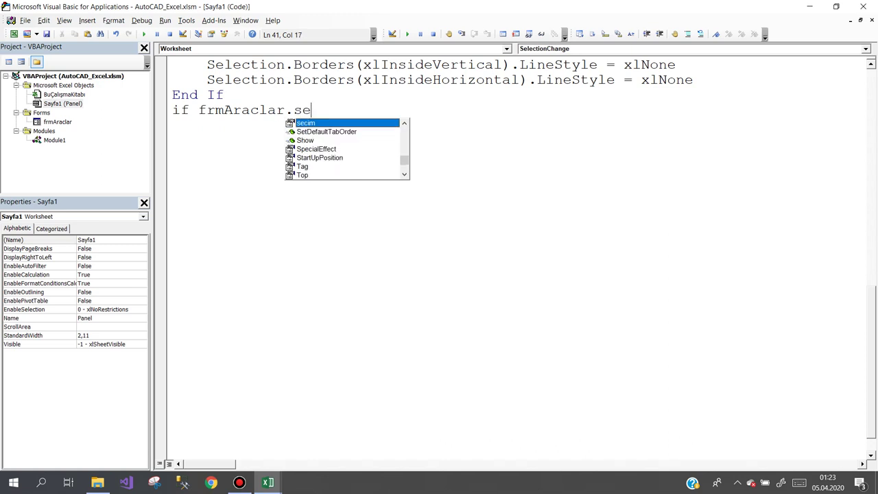
pyautogui.write('=3 then')
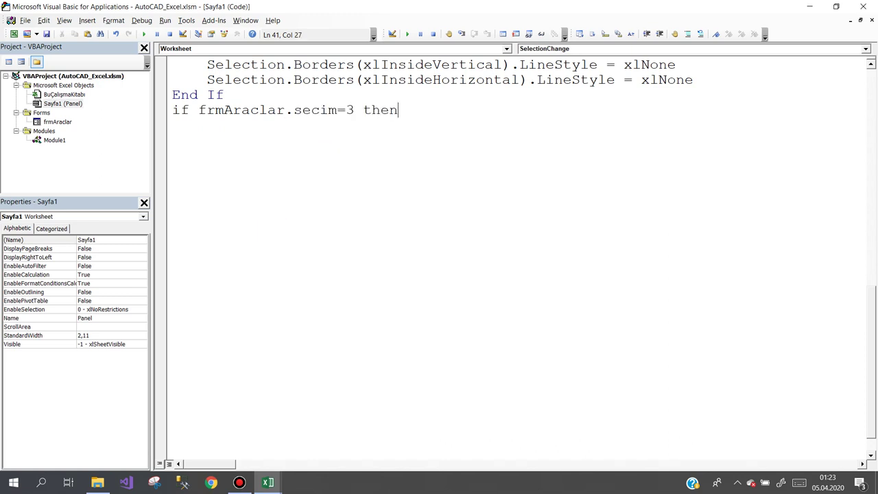
pyautogui.press('Return')
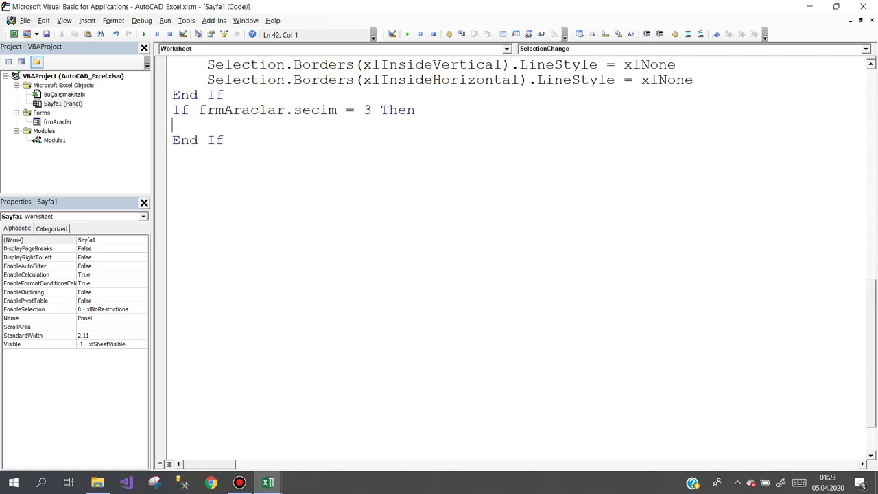
# Paste the green left-and-bottom border code and add Target.Select in the secim = 3 block
pyautogui.write('Selection.Borders(xlDiagonalDown).LineStyle = xlNone     Selection.Borders(xlDiagonalUp).LineStyle = xlNone     With Selection.Borders(xlEdgeLeft)         .LineStyle = xlContinuous         .Color = -16711936         .TintAndShade = 0         .Weight = xlThin     End With     Selection.Borders(xlEdgeTop).LineStyle = xlNone     With Selection.Borders(xlEdgeBottom)         .LineStyle = xlContinuous         .Color = -16711936         .TintAndShade = 0         .Weight = xlThin     End With     Selection.Borders(xlEdgeRight).LineStyle = xlNone     Selection.Borders(xlInsideVertical).LineStyle = xlNone     Selection.Borders(xlInsideHorizontal).LineStyle = xlNone')
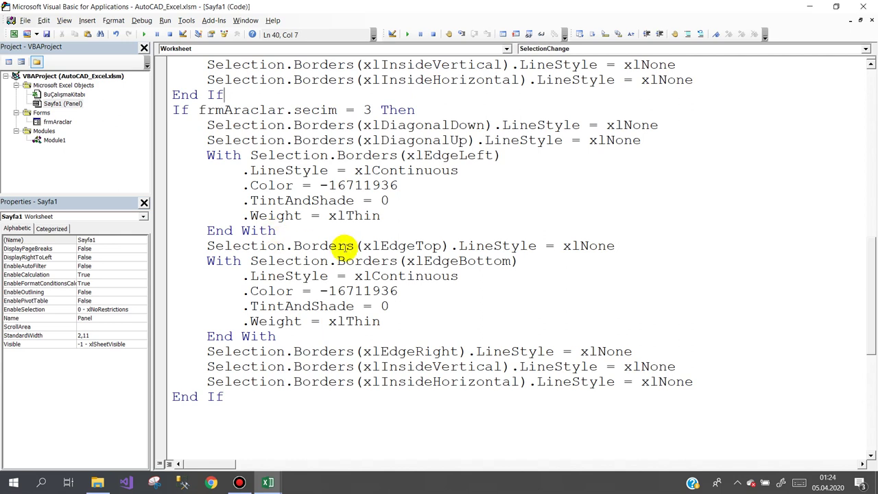
pyautogui.click(434, 111)
pyautogui.press('Return')
pyautogui.write('Target')
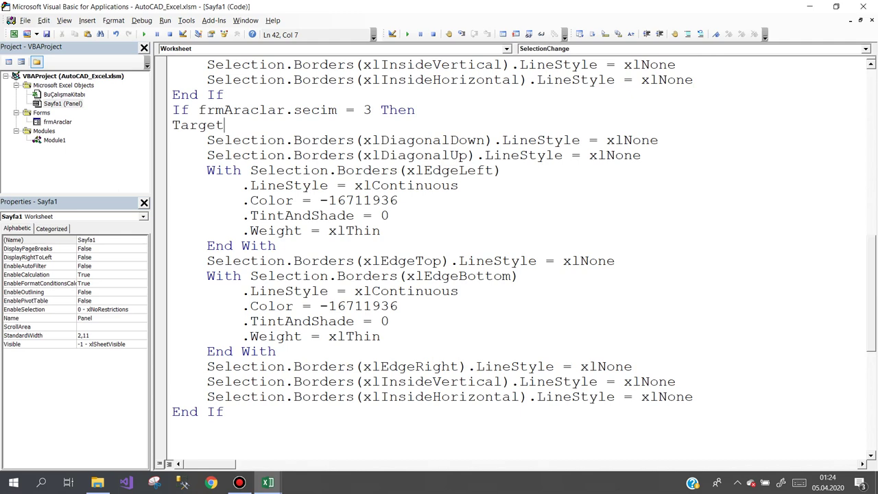
pyautogui.write('.se')
pyautogui.press('Tab')
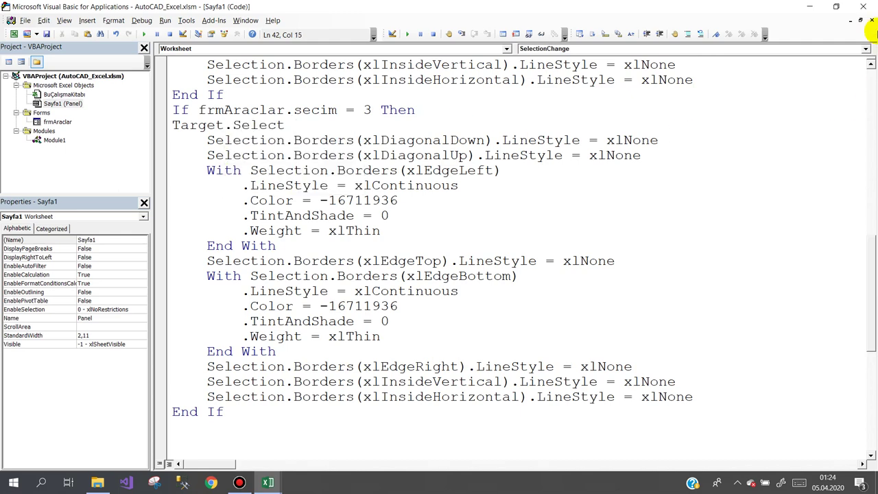
pyautogui.click(810, 6)
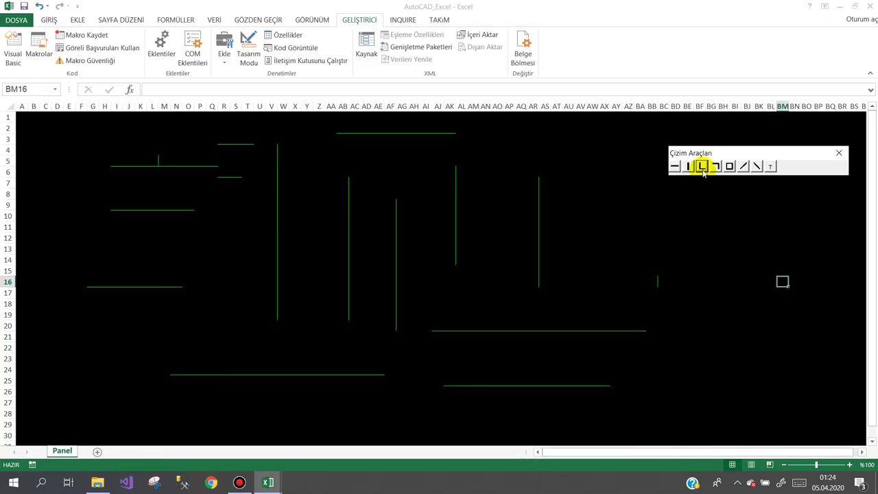
# Draw L-shaped corners over ranges including BD26:BF29, B21:D25, B7:D11, E4:F5, G13:H14 and O13:Q15
pyautogui.click(703, 168)
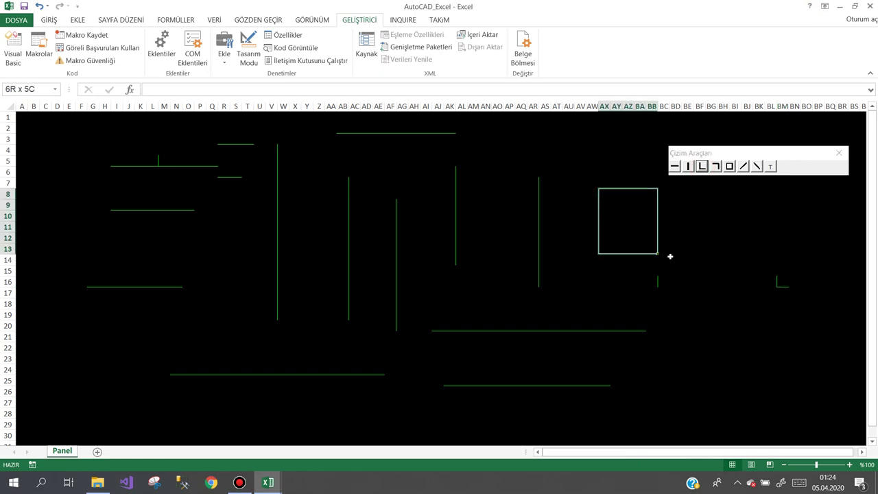
pyautogui.moveTo(601, 195); pyautogui.dragTo(680, 263)
pyautogui.moveTo(707, 313); pyautogui.dragTo(764, 386)
pyautogui.click(672, 393)
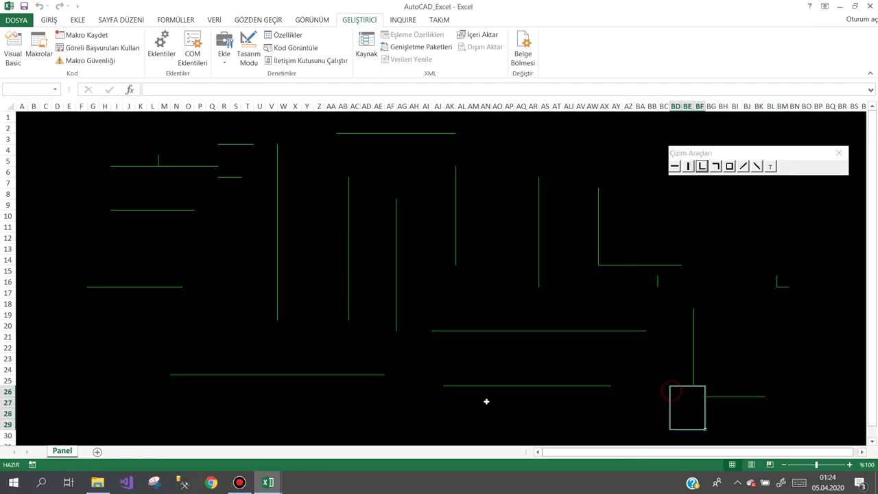
pyautogui.moveTo(56, 332); pyautogui.dragTo(96, 387)
pyautogui.moveTo(39, 186); pyautogui.dragTo(63, 230)
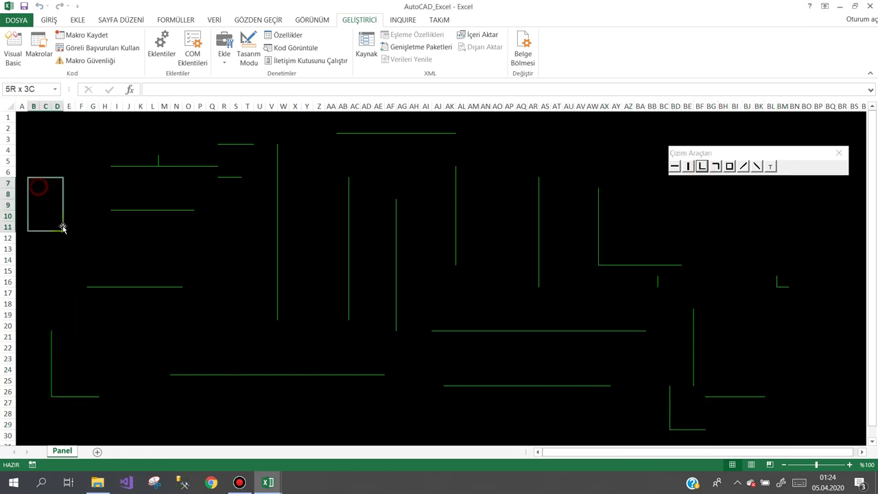
pyautogui.moveTo(65, 146); pyautogui.dragTo(85, 165)
pyautogui.moveTo(88, 234); pyautogui.dragTo(110, 252)
pyautogui.moveTo(184, 245); pyautogui.dragTo(215, 273)
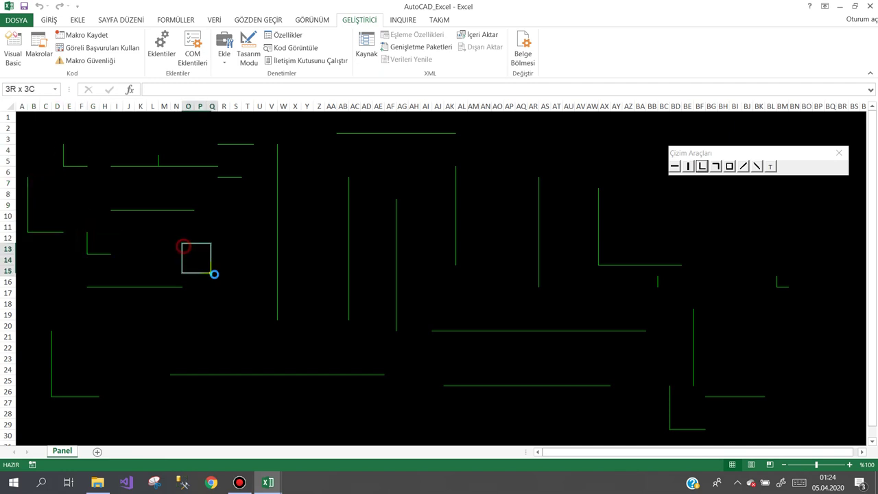
# Draw more corners over Q19:S20, L20:N23, the bottom rows, AQ3:AV5 and AN5, then pick cell BE10
pyautogui.moveTo(211, 313); pyautogui.dragTo(237, 328)
pyautogui.moveTo(151, 327); pyautogui.dragTo(177, 359)
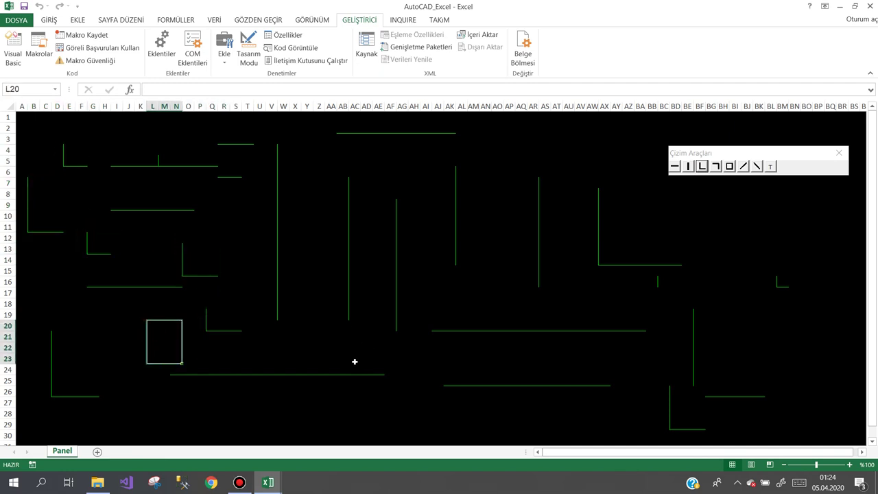
pyautogui.moveTo(248, 403)
pyautogui.mouseDown()
pyautogui.moveTo(333, 435)
pyautogui.moveTo(415, 437)
pyautogui.mouseUp()
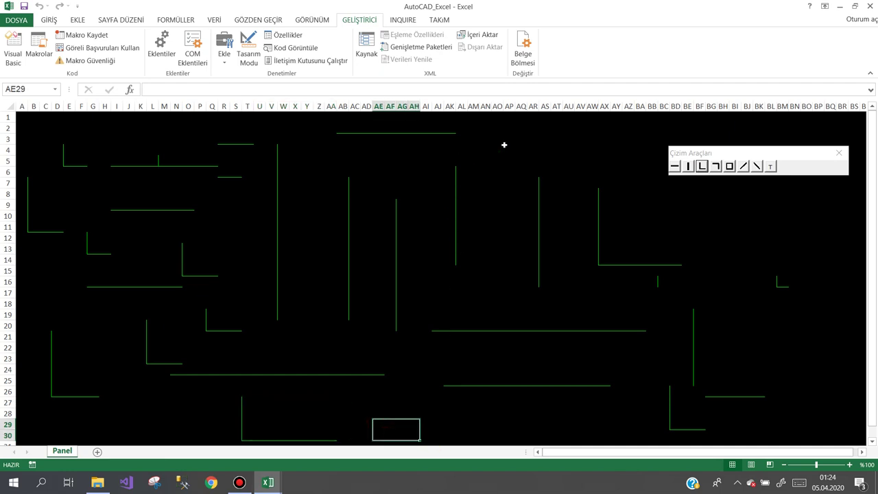
pyautogui.moveTo(527, 126); pyautogui.dragTo(609, 152)
pyautogui.click(485, 160)
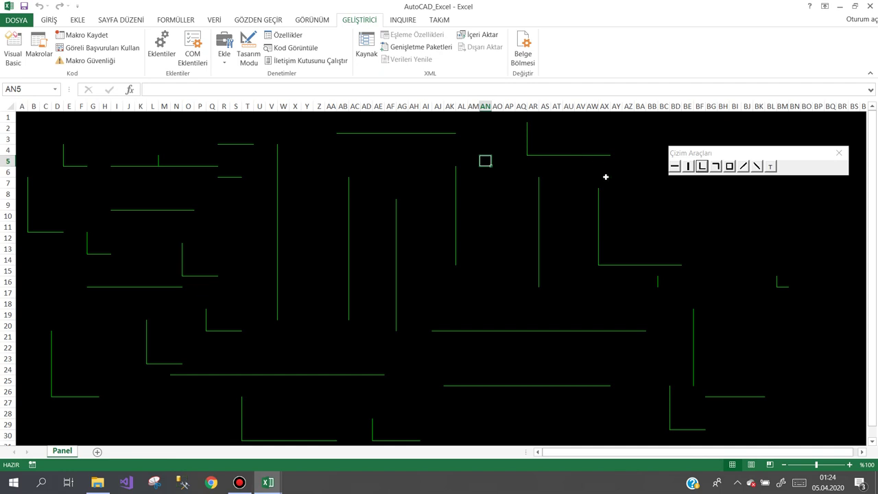
pyautogui.click(702, 167)
pyautogui.click(684, 217)
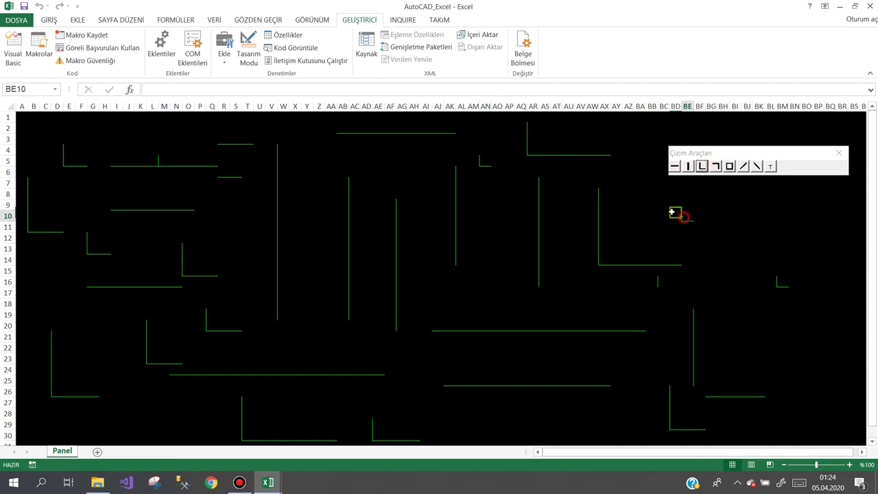
pyautogui.click(87, 35)
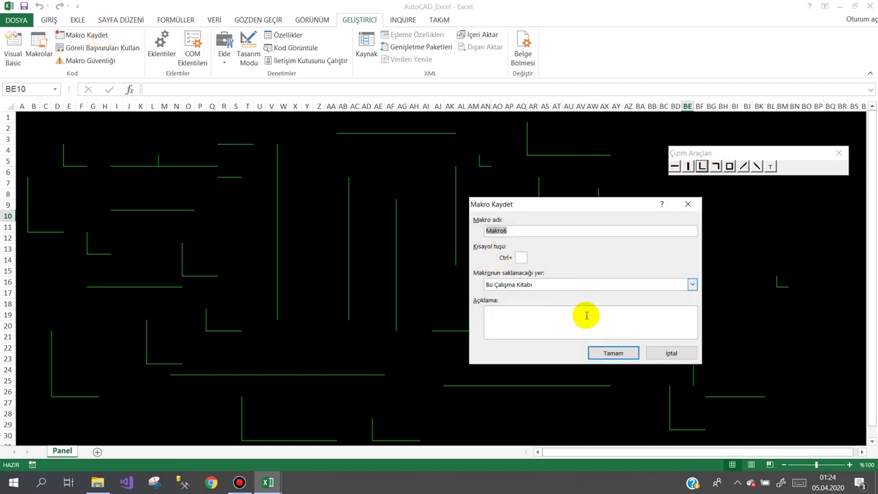
# Record Makro6 clearing BE10's borders and adding green top and right borders, then return to the VBA editor
pyautogui.click(506, 231)
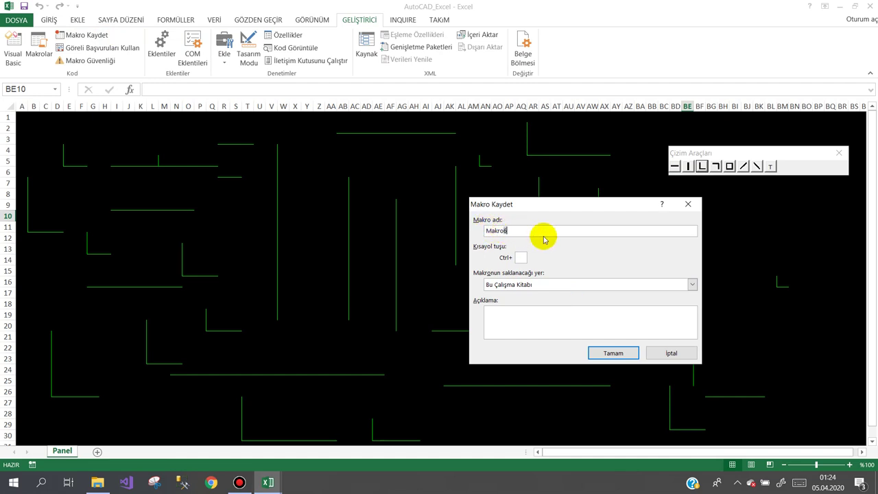
pyautogui.write('4')
pyautogui.press('Return')
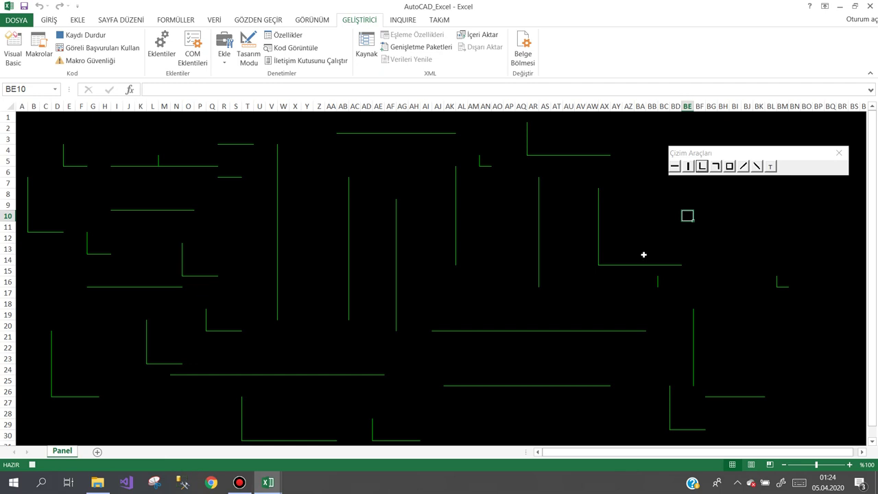
pyautogui.hotkey('ctrl', '1')
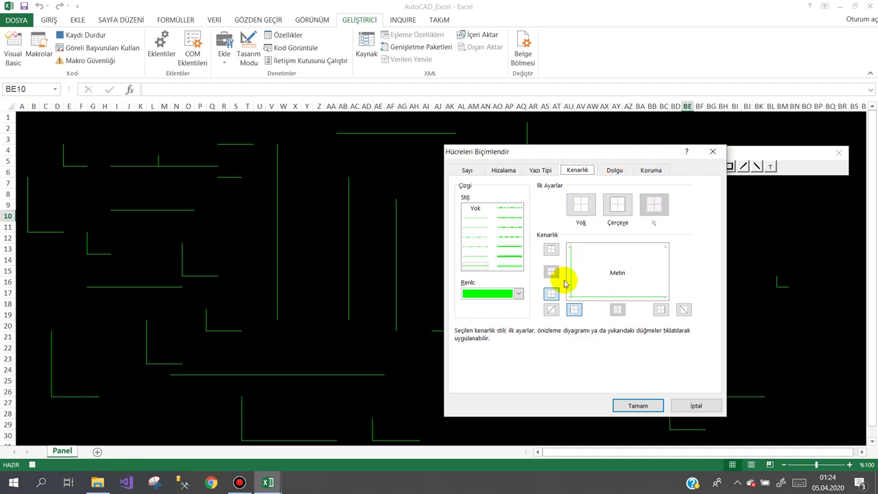
pyautogui.click(579, 210)
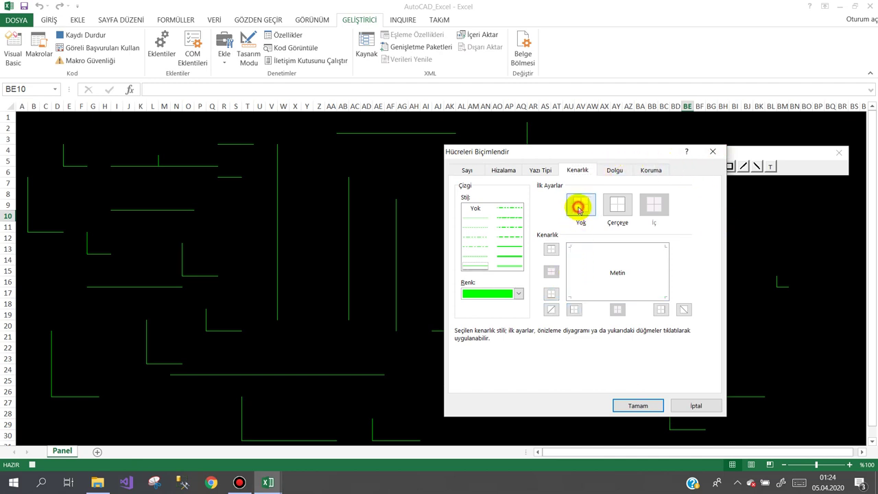
pyautogui.click(494, 294)
pyautogui.click(467, 414)
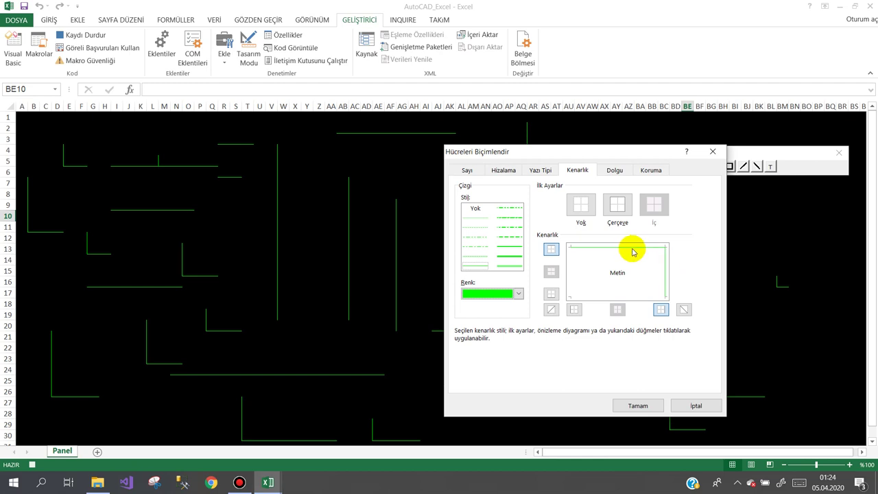
pyautogui.click(638, 406)
pyautogui.click(70, 42)
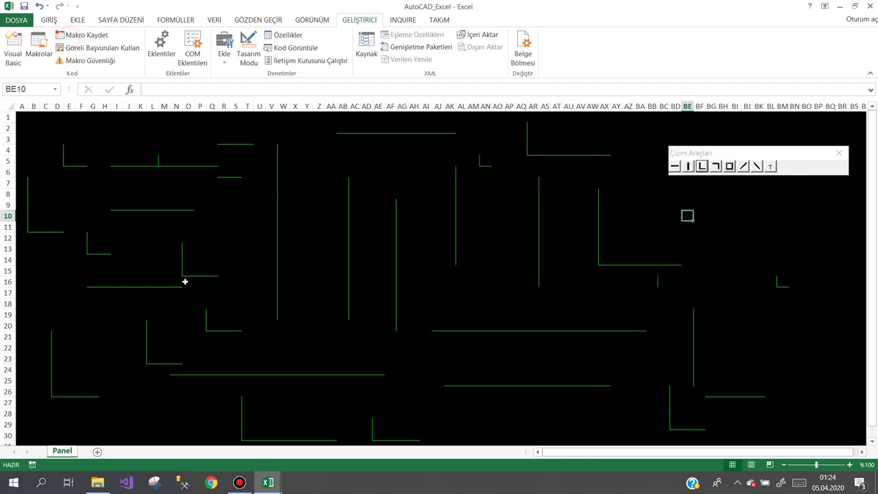
pyautogui.moveTo(271, 481)
pyautogui.click(297, 431)
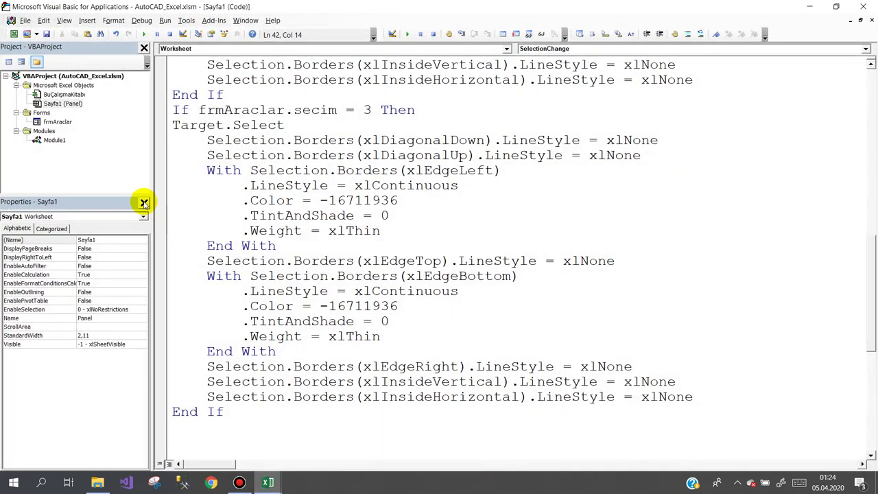
# Remove the recorded Selection.Borders code from Makro4 in the module
pyautogui.doubleClick(54, 140)
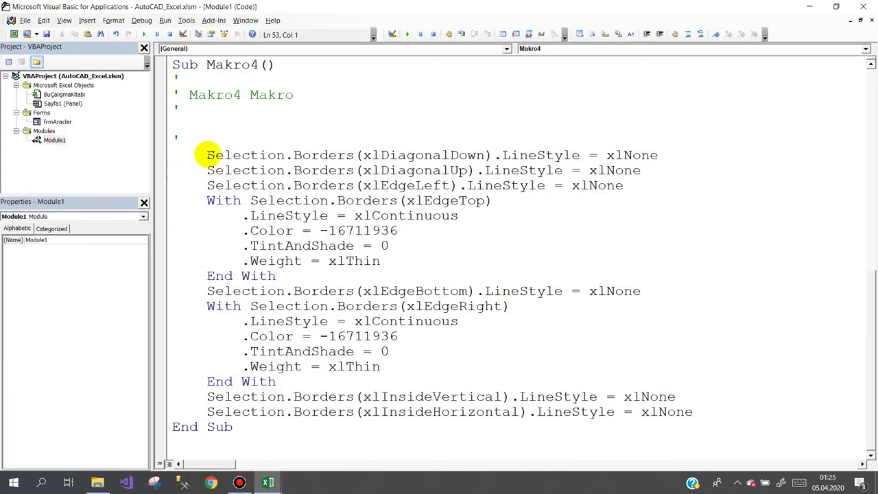
pyautogui.moveTo(207, 155); pyautogui.dragTo(849, 407)
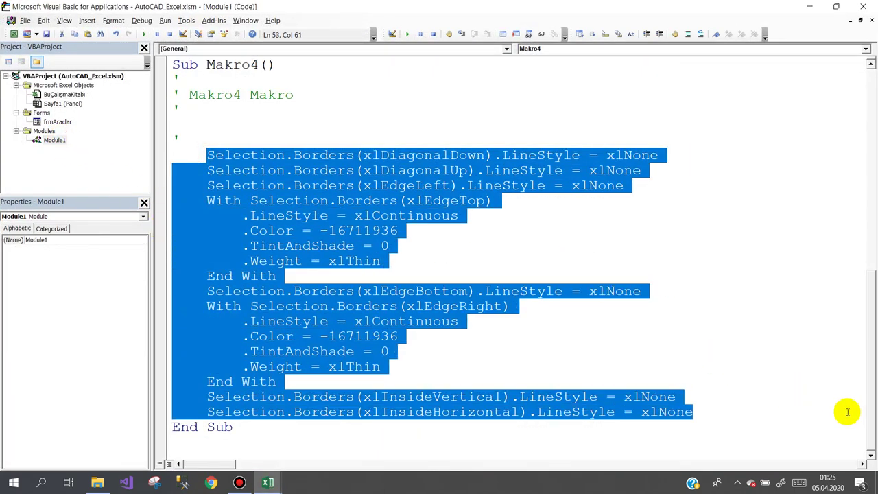
pyautogui.press('Delete')
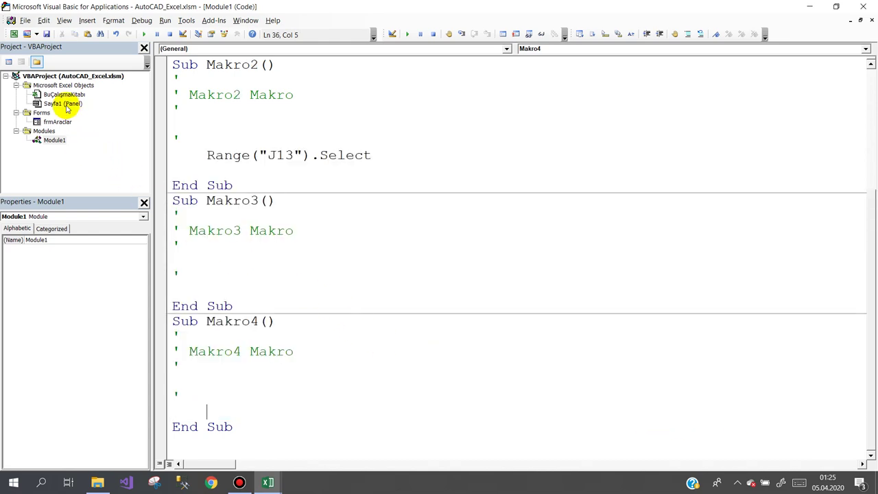
# In the Panel sheet code, add an 'If frmAraclar.secim = 4 Then' branch with Target.Select and the pasted border code
pyautogui.doubleClick(67, 104)
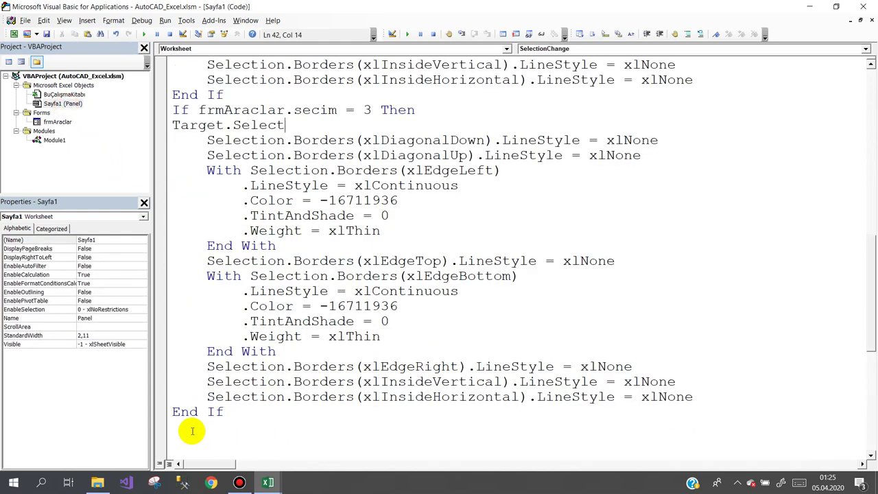
pyautogui.click(193, 431)
pyautogui.write('if frmAraclar')
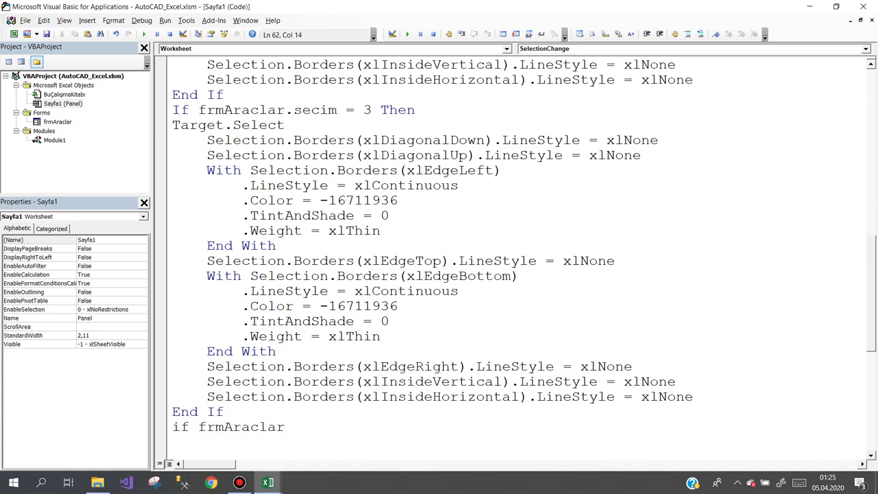
pyautogui.write('.se')
pyautogui.press('Escape')
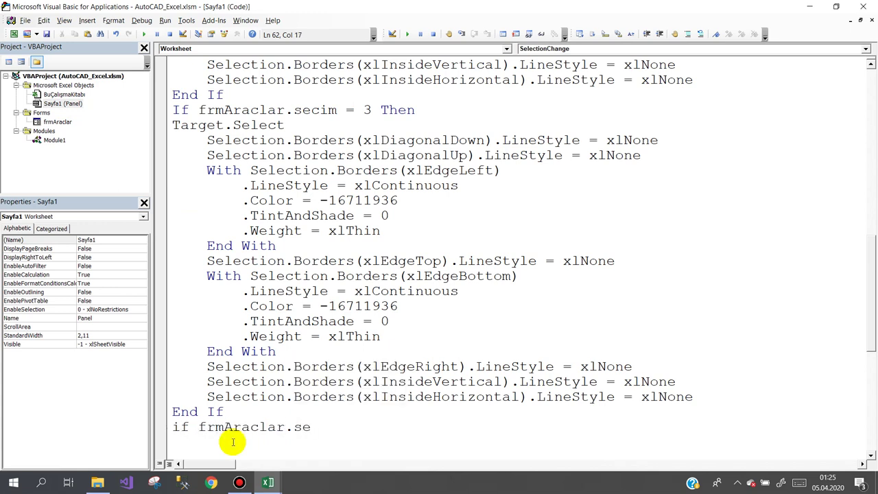
pyautogui.write('cim=4 then')
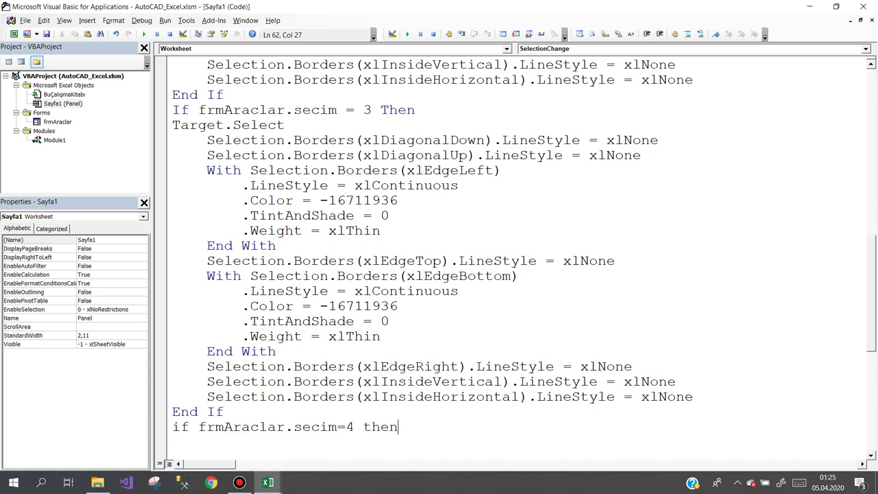
pyautogui.press('Return')
pyautogui.press('Return')
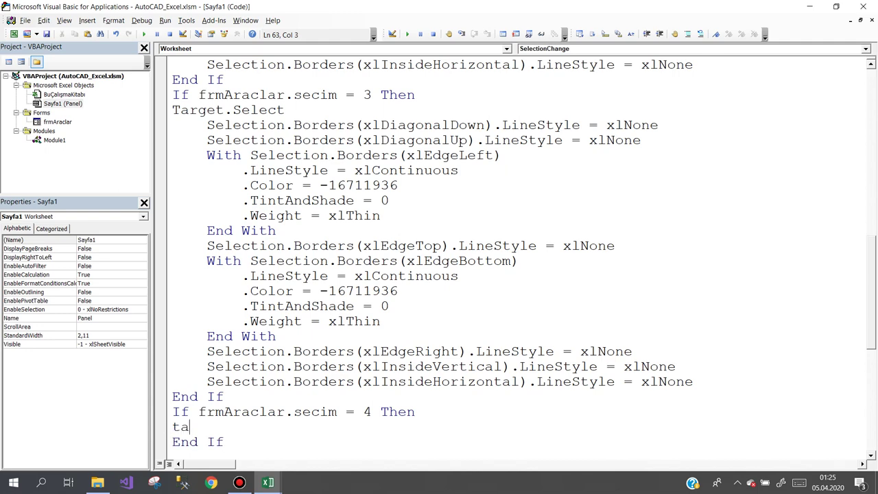
pyautogui.write('.se')
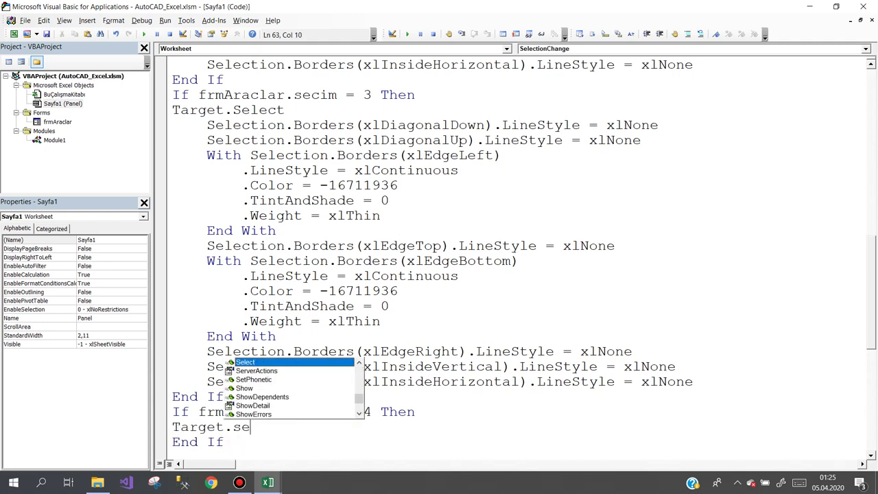
pyautogui.press('Return')
pyautogui.write('Selection.Borders(xlDiagonalDown).LineStyle = xlNone     Selection.Borders(xlDiagonalUp).LineStyle = xlNone     Selection.Borders(xlEdgeLeft).LineStyle = xlNone     With Selection.Borders(xlEdgeTop)         .LineStyle = xlContinuous         .Color = -16711936         .TintAndShade = 0         .Weight = xlThin     End With     Selection.Borders(xlEdgeBottom).LineStyle = xlNone     With Selection.Borders(xlEdgeRight)         .LineStyle = xlContinuous         .Color = -16711936         .TintAndShade = 0         .Weight = xlThin     End With     Selection.Borders(xlInsideVertical).LineStyle = xlNone     Selection.Borders(xlInsideHorizontal).LineStyle = xlNone')
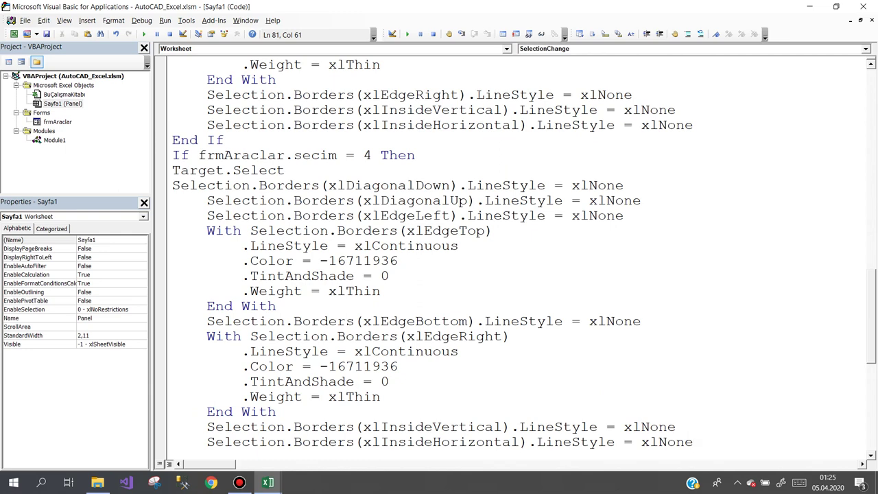
# Return to Excel and clear all drawn lines from the Panel sheet
pyautogui.click(810, 6)
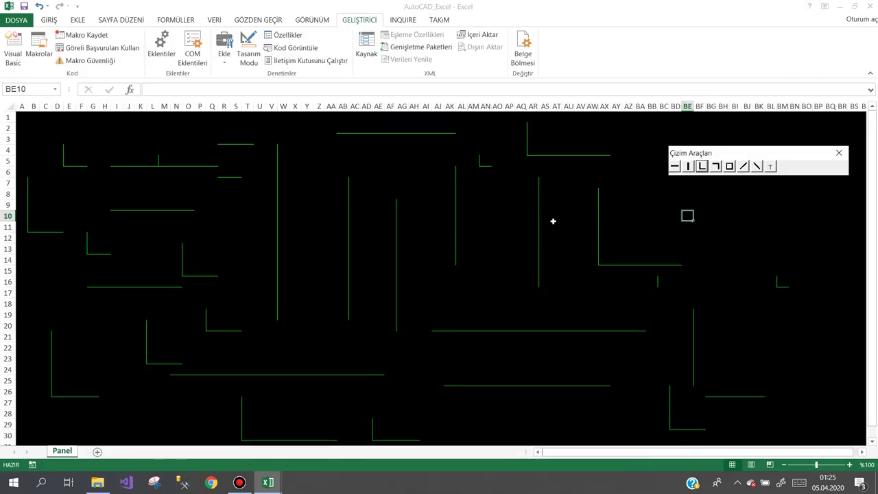
pyautogui.click(507, 215)
pyautogui.click(9, 107)
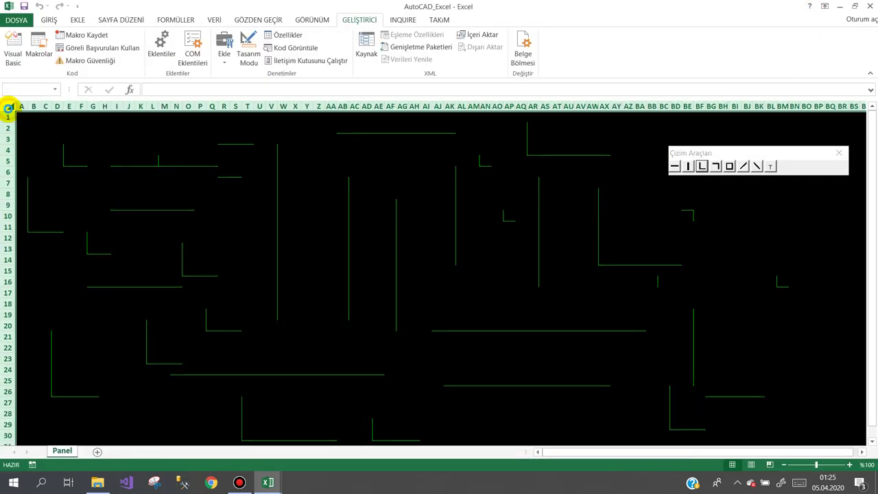
pyautogui.click(283, 150)
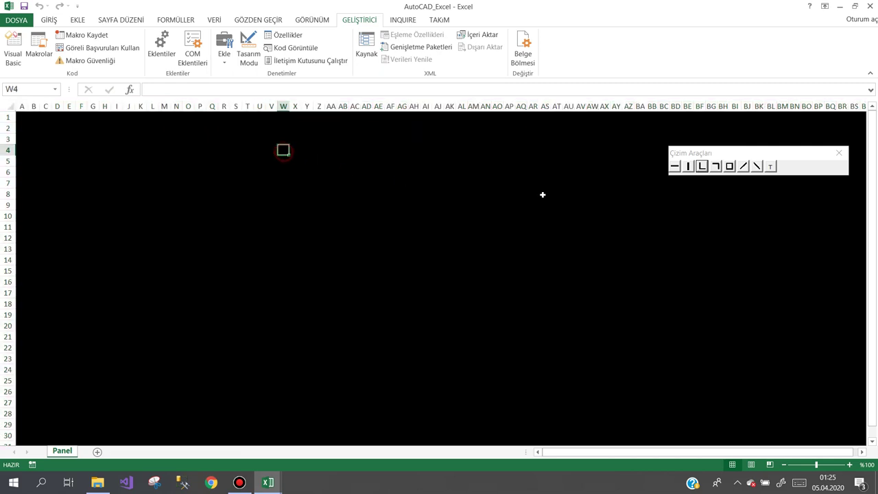
# Draw ┐ corners over P10:AH17, AL11:AX25, BA16:BI27, P17:Z25, AM17:AR27, D20:L27 and C5:H12
pyautogui.click(716, 167)
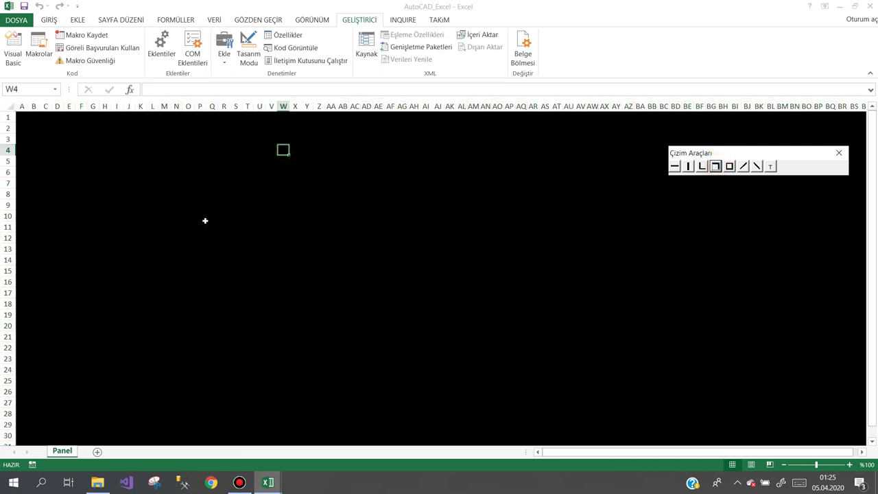
pyautogui.moveTo(200, 215); pyautogui.dragTo(415, 293)
pyautogui.moveTo(462, 227); pyautogui.dragTo(604, 381)
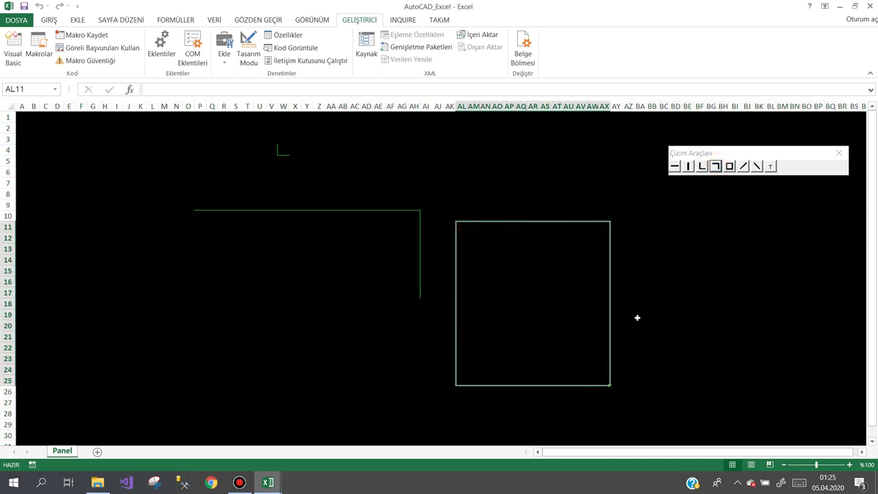
pyautogui.moveTo(634, 276); pyautogui.dragTo(739, 406)
pyautogui.moveTo(198, 288); pyautogui.dragTo(428, 365)
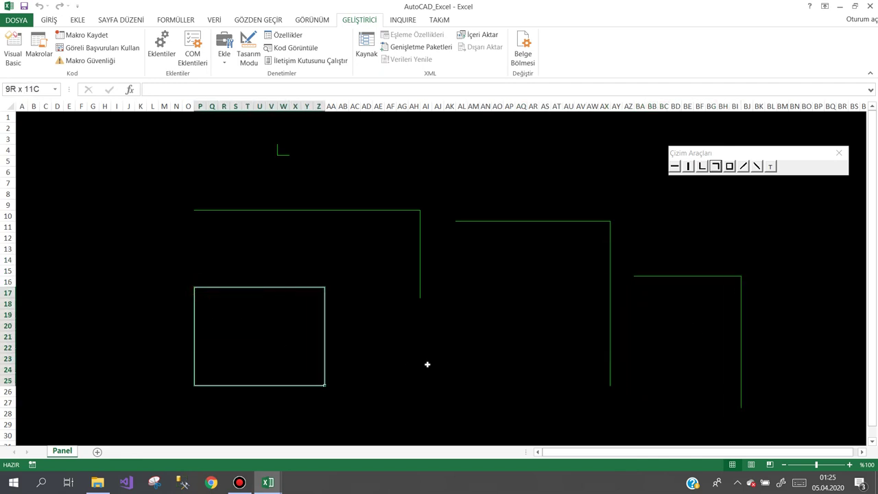
pyautogui.moveTo(469, 289); pyautogui.dragTo(528, 405)
pyautogui.moveTo(54, 321); pyautogui.dragTo(157, 405)
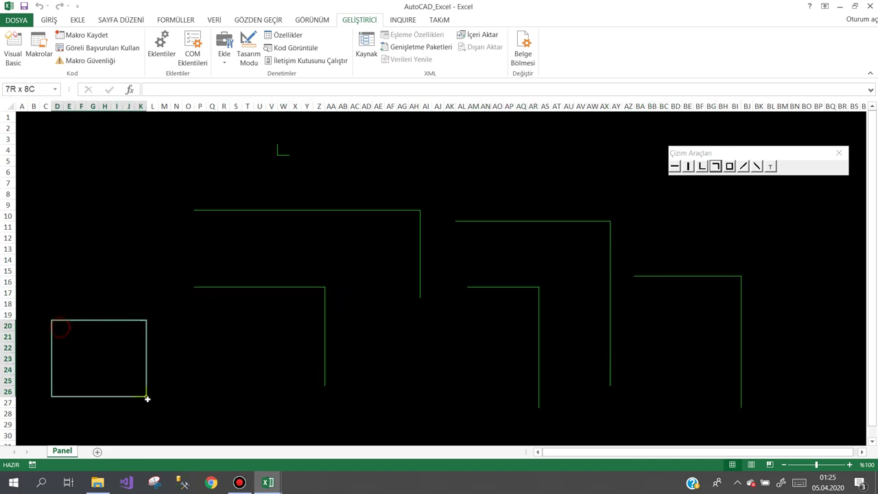
pyautogui.moveTo(41, 164); pyautogui.dragTo(107, 239)
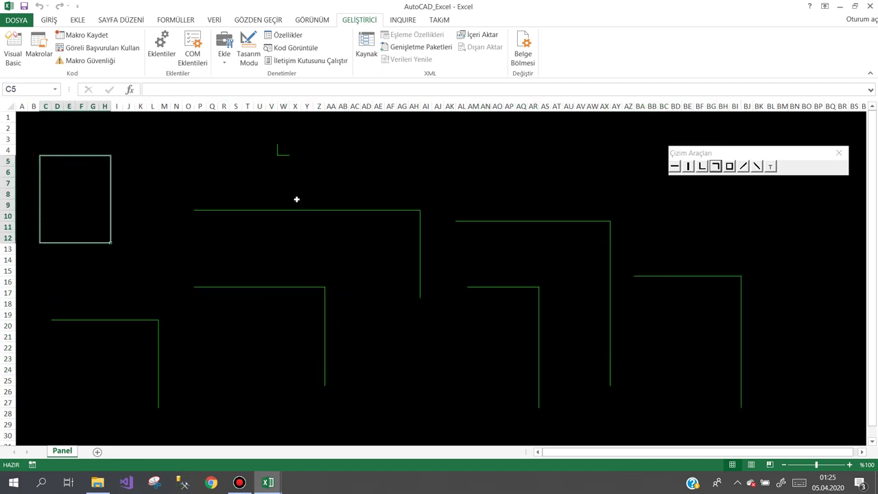
# Draw └ corners over AK20:AQ28, AB21:AD28, R21:V28, B10:F17 and U5, then select AT4
pyautogui.click(701, 171)
pyautogui.moveTo(490, 323); pyautogui.dragTo(435, 411)
pyautogui.moveTo(371, 337); pyautogui.dragTo(343, 414)
pyautogui.moveTo(271, 332); pyautogui.dragTo(221, 414)
pyautogui.moveTo(150, 237); pyautogui.dragTo(126, 289)
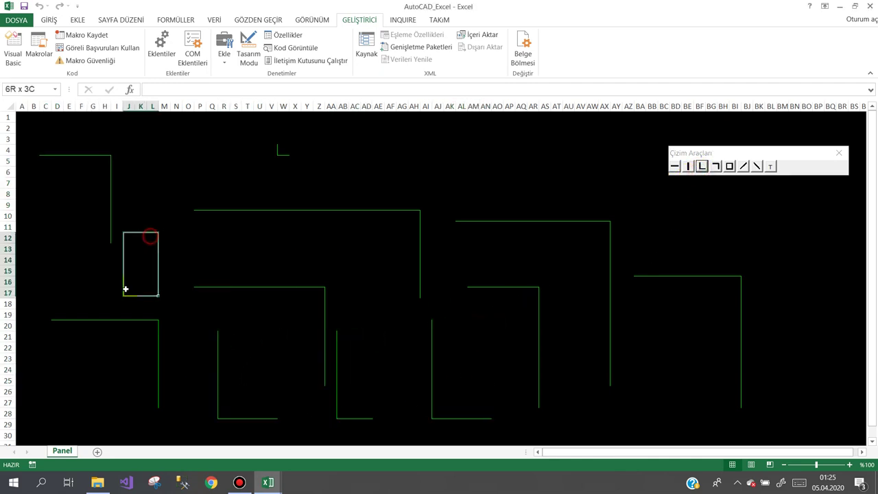
pyautogui.moveTo(72, 216); pyautogui.dragTo(33, 296)
pyautogui.click(258, 161)
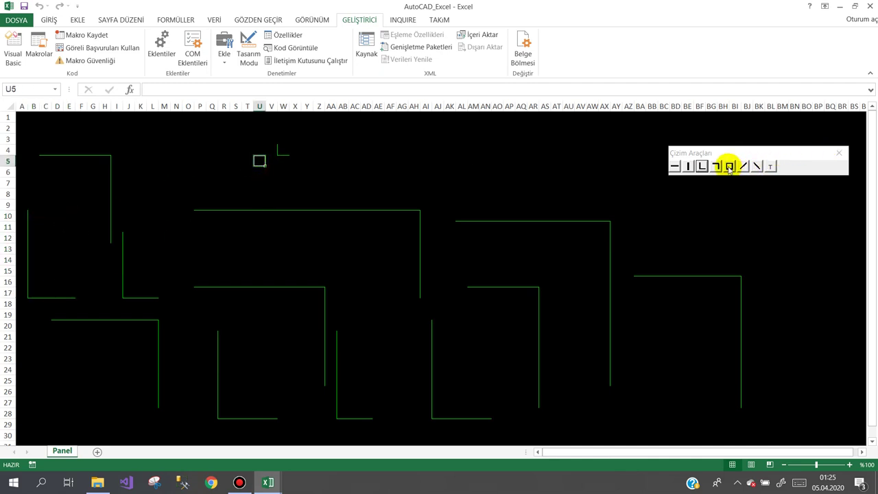
pyautogui.click(557, 151)
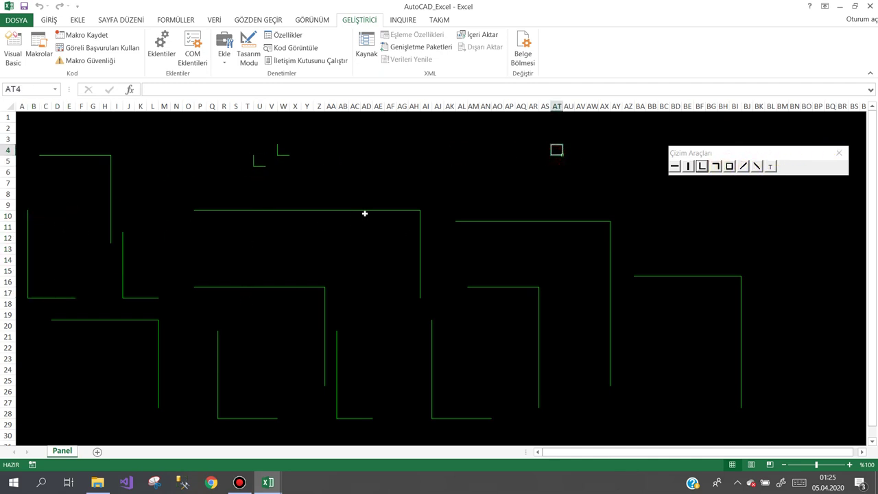
# Start recording a new macro under the default Makro7 name
pyautogui.click(82, 34)
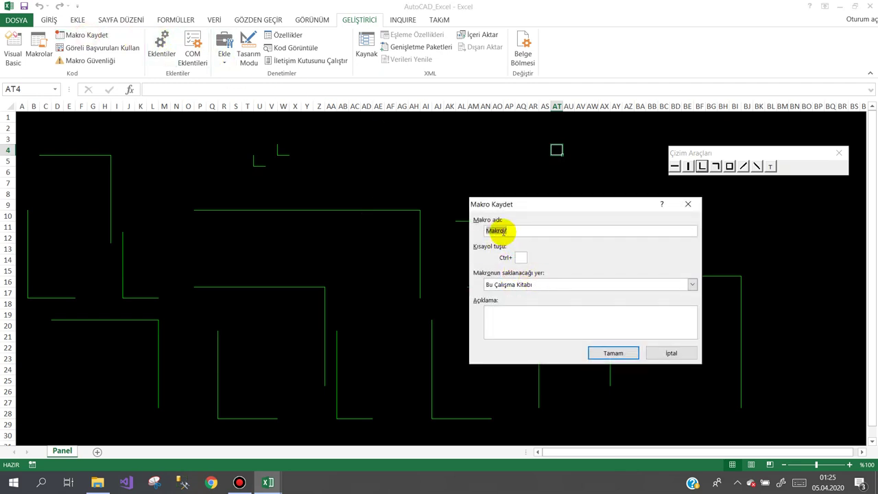
pyautogui.click(505, 231)
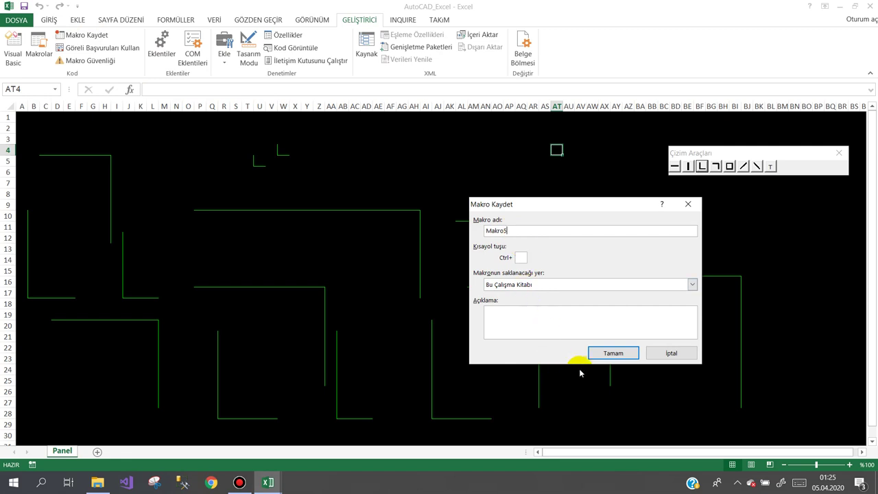
pyautogui.click(604, 353)
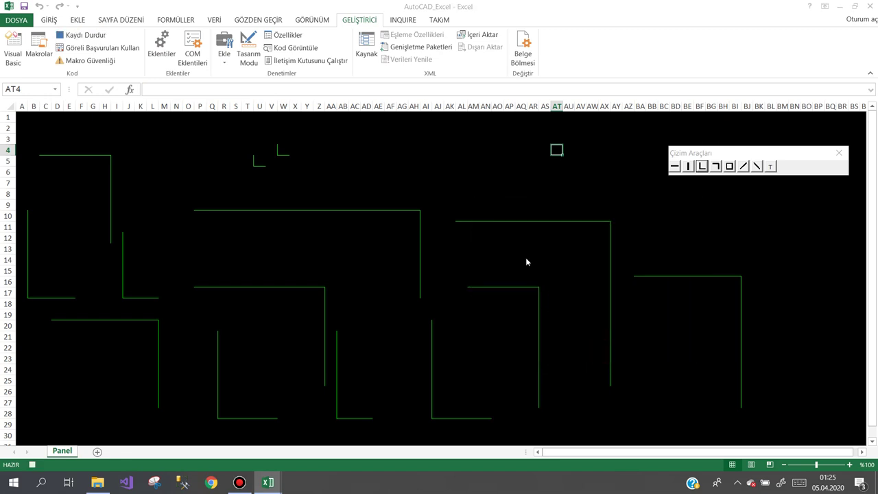
# Give the selected cell green top and right borders, then stop the recording
pyautogui.hotkey('ctrl', '1')
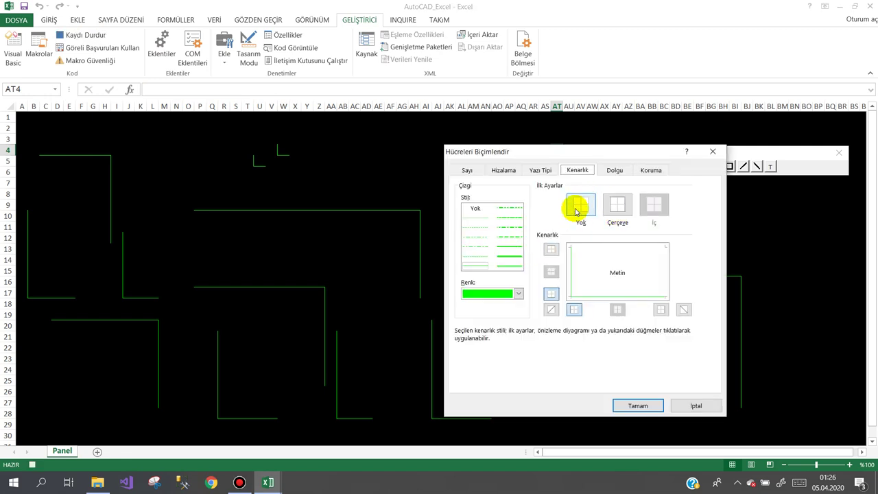
pyautogui.click(577, 212)
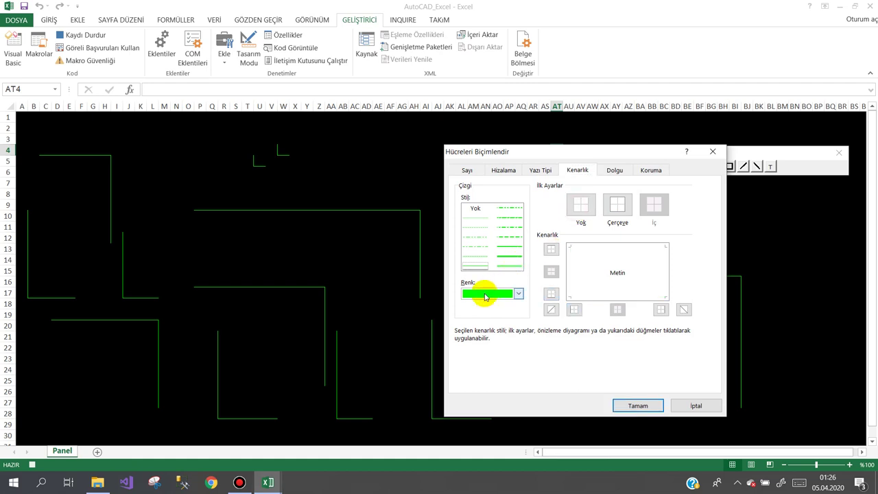
pyautogui.click(518, 294)
pyautogui.click(470, 415)
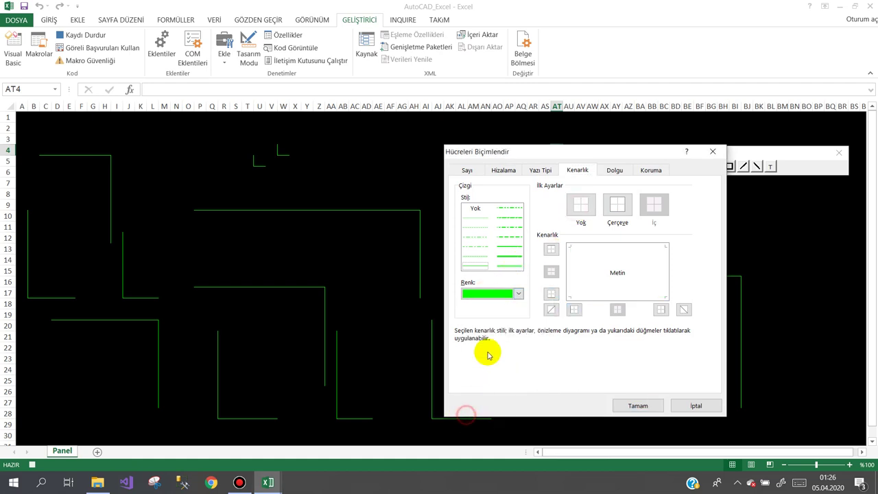
pyautogui.click(618, 213)
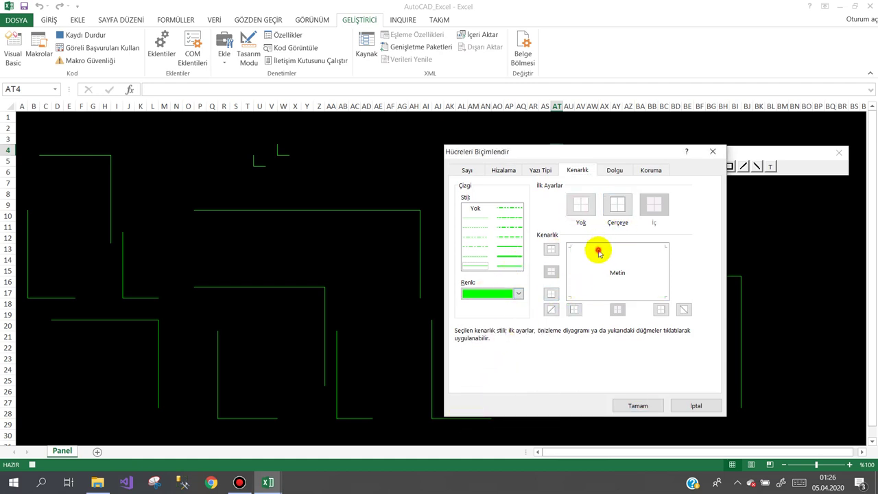
pyautogui.click(598, 252)
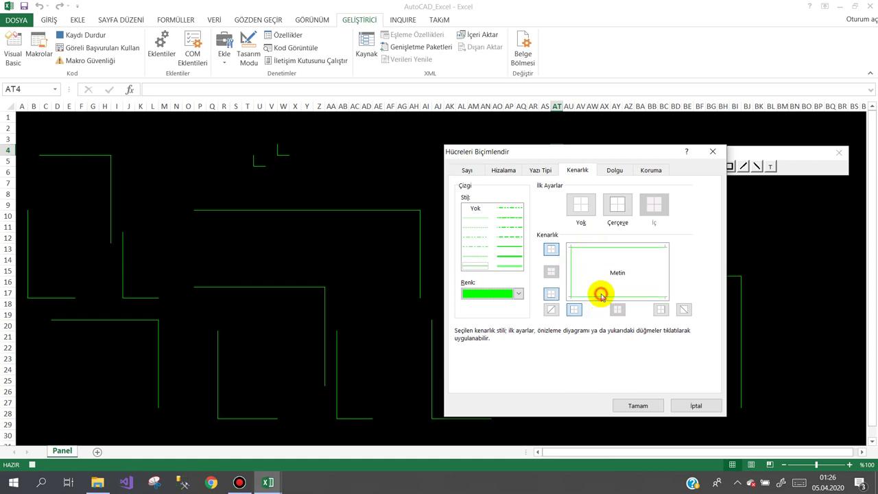
pyautogui.click(664, 270)
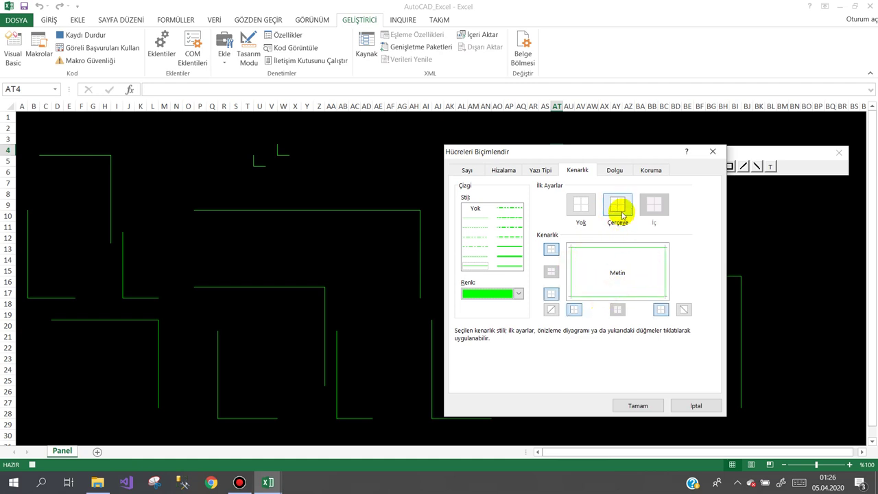
pyautogui.click(632, 406)
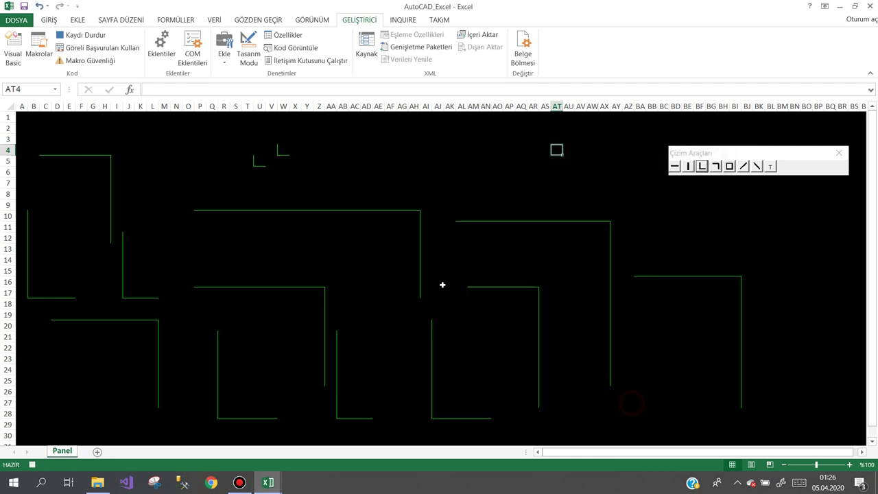
pyautogui.click(86, 36)
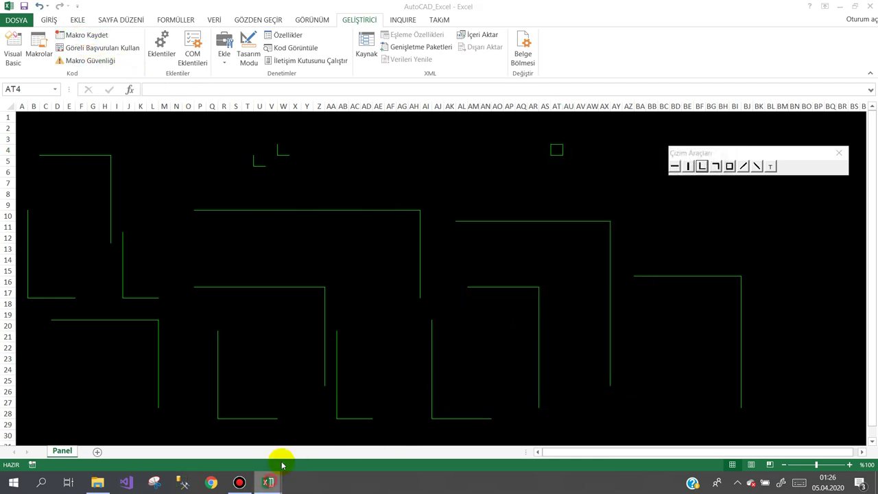
# In the VBA editor's Module1, delete Makro5's two diagonal-border lines
pyautogui.moveTo(278, 477)
pyautogui.click(310, 439)
pyautogui.doubleClick(59, 144)
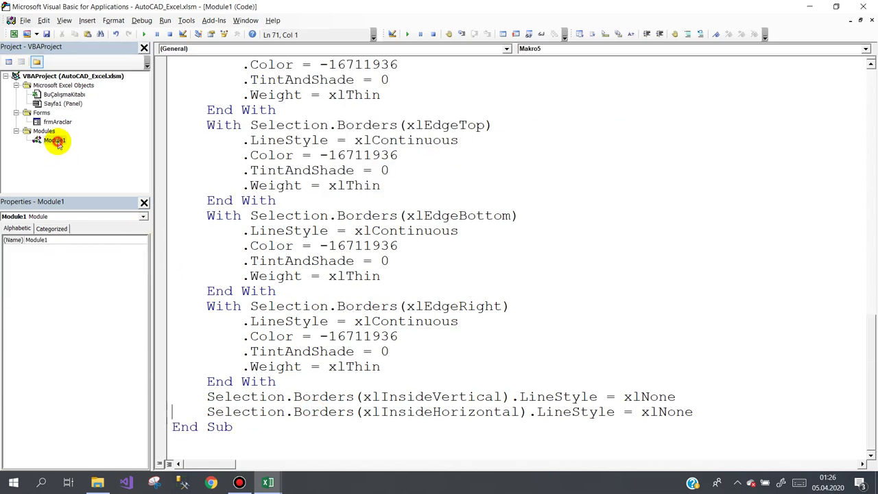
pyautogui.moveTo(704, 411); pyautogui.dragTo(157, 221)
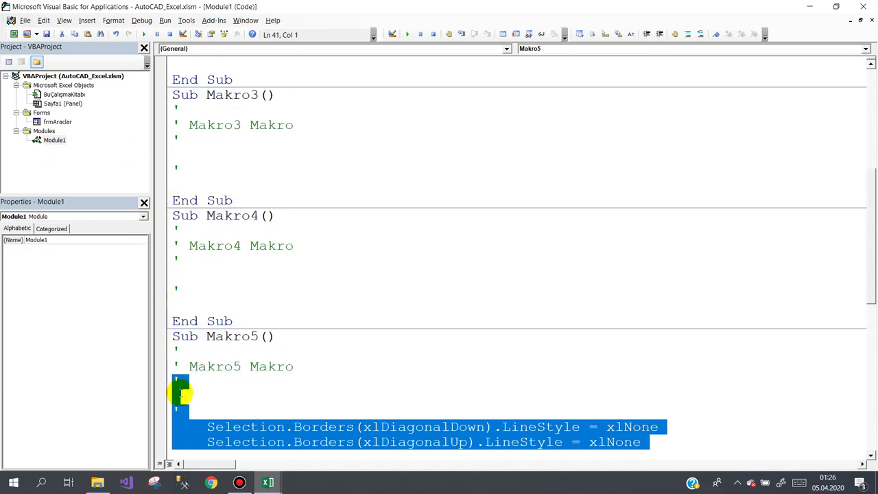
pyautogui.moveTo(157, 221); pyautogui.dragTo(196, 427)
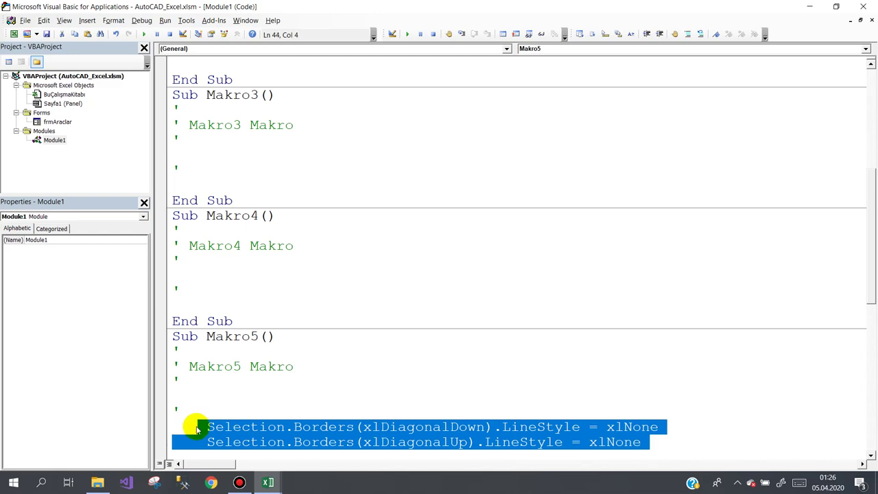
pyautogui.press('Delete')
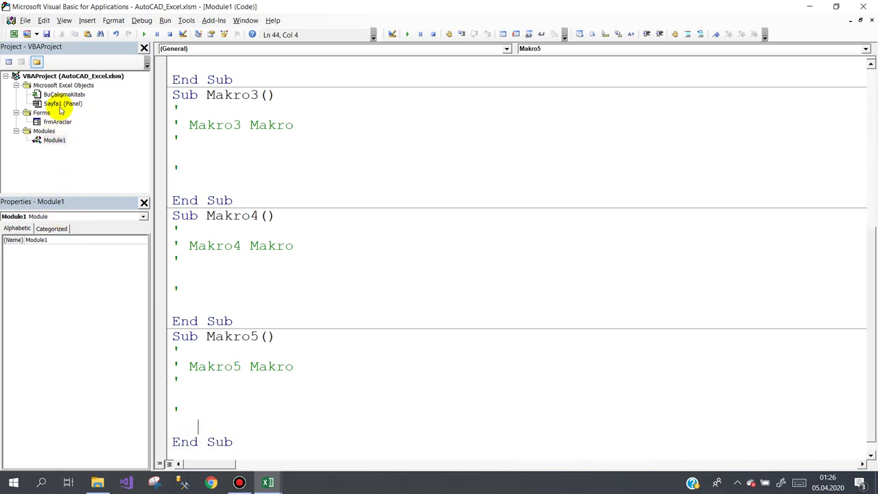
# In the Panel sheet code, add an If frmAraclar.secim = 5 branch selecting Target with the pasted green box code
pyautogui.doubleClick(62, 103)
pyautogui.moveTo(864, 291)
pyautogui.mouseDown()
pyautogui.moveTo(863, 349)
pyautogui.moveTo(873, 313)
pyautogui.moveTo(866, 329)
pyautogui.mouseUp()
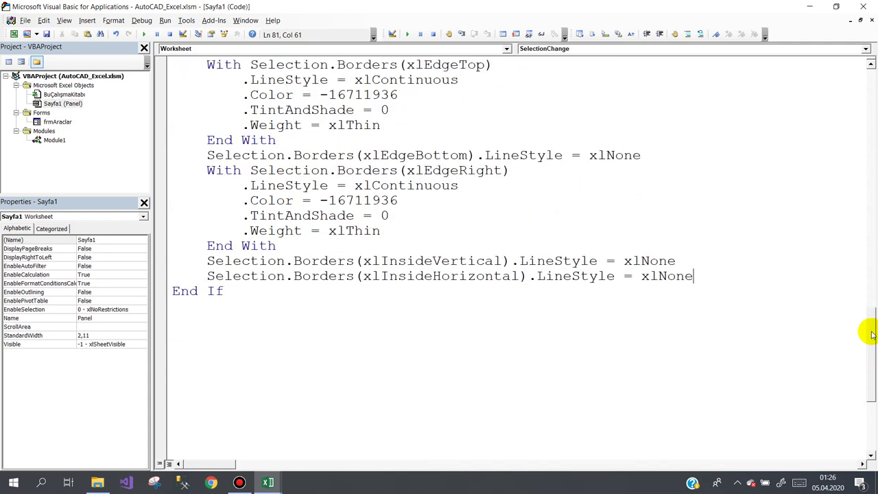
pyautogui.click(185, 322)
pyautogui.write('if frmAraclar')
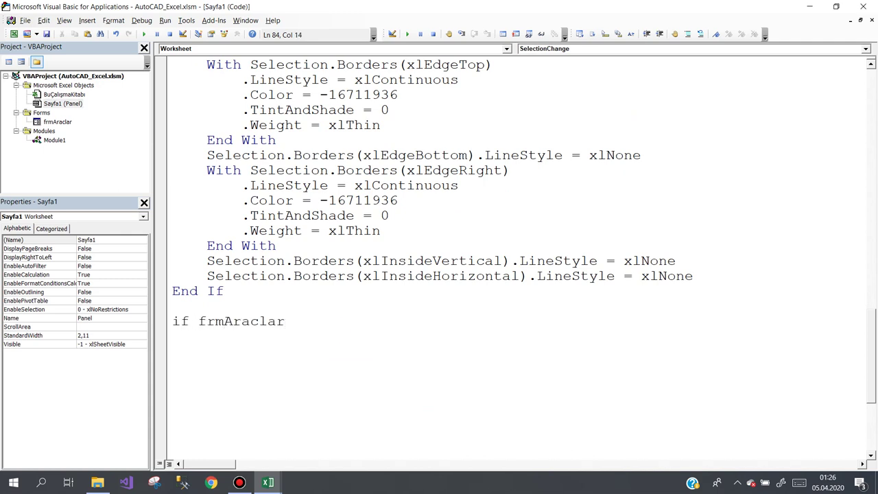
pyautogui.write('.secim =5 then')
pyautogui.press('Return')
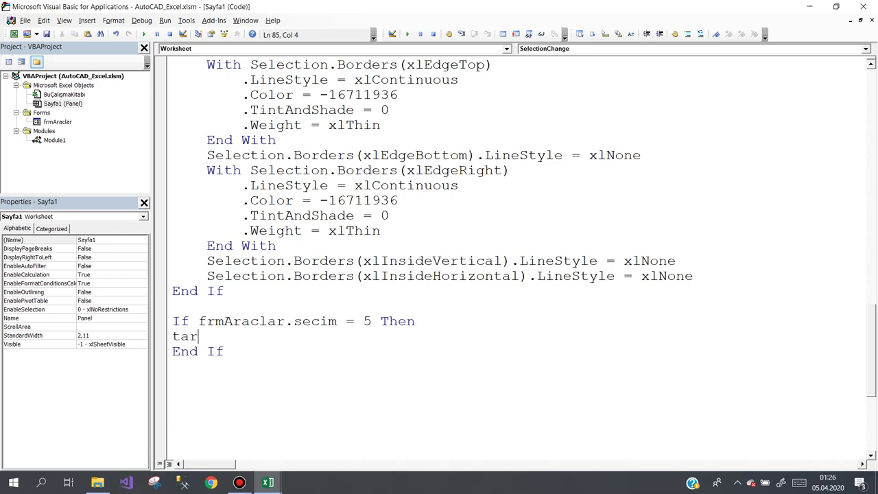
pyautogui.write('Target.se')
pyautogui.press('Return')
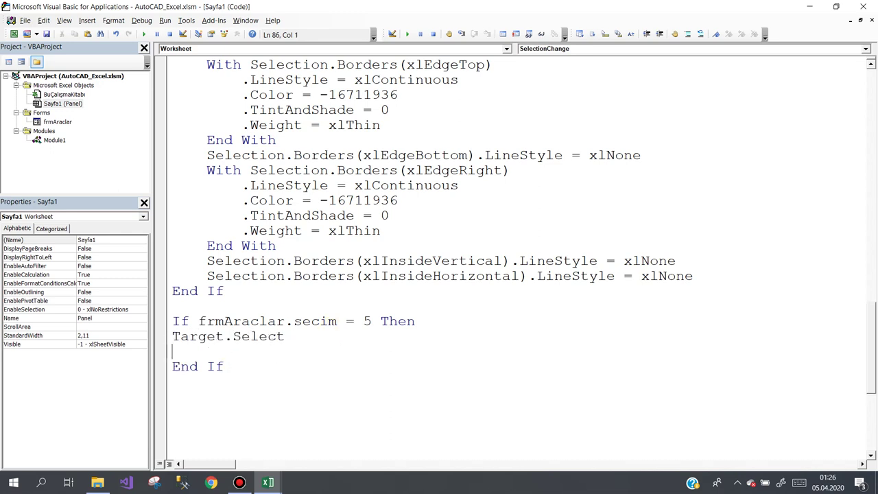
pyautogui.hotkey('ctrl', 'v')
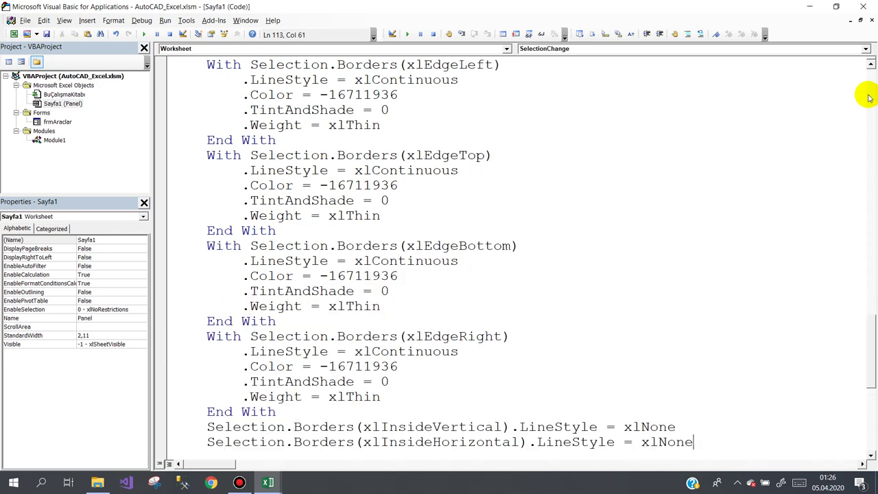
pyautogui.click(809, 7)
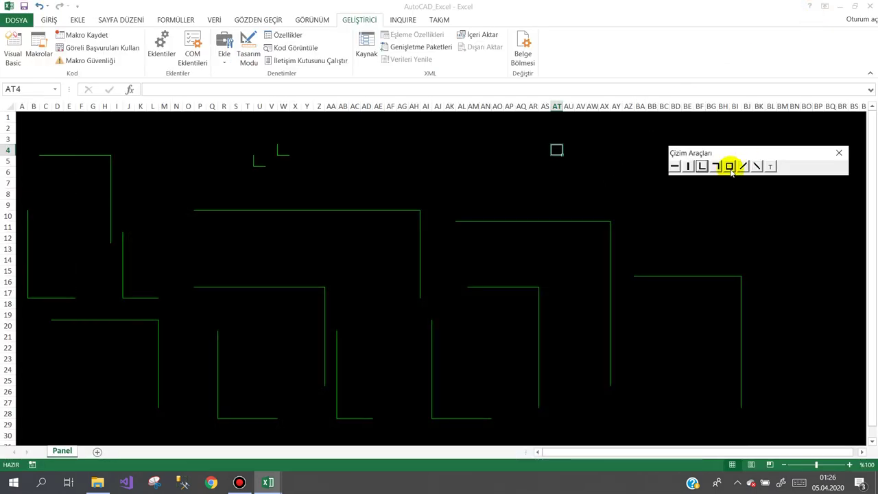
# Draw test rectangles at AK3:AN7, AF4:AH9, O12:V16 and N5:S10, then clear them all
pyautogui.moveTo(438, 136); pyautogui.dragTo(498, 180)
pyautogui.moveTo(447, 147)
pyautogui.mouseDown()
pyautogui.moveTo(487, 171)
pyautogui.moveTo(466, 160)
pyautogui.mouseUp()
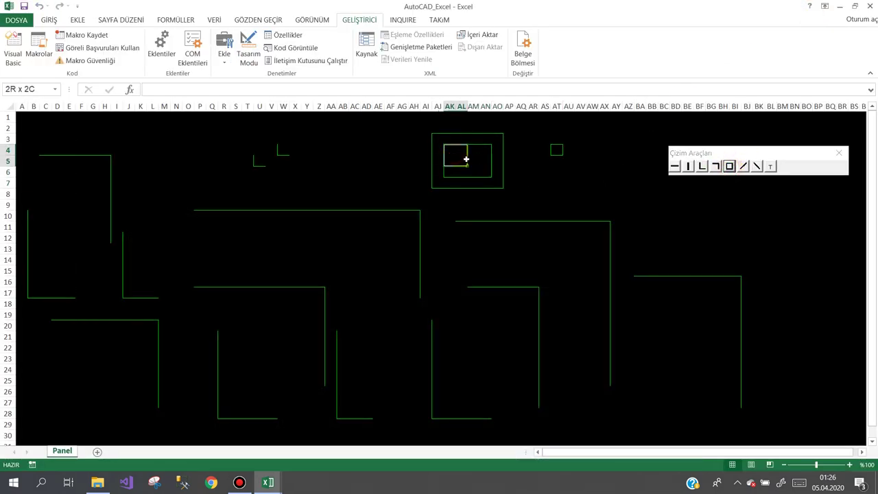
pyautogui.moveTo(380, 150); pyautogui.dragTo(419, 208)
pyautogui.moveTo(227, 235); pyautogui.dragTo(312, 285)
pyautogui.moveTo(171, 159); pyautogui.dragTo(241, 220)
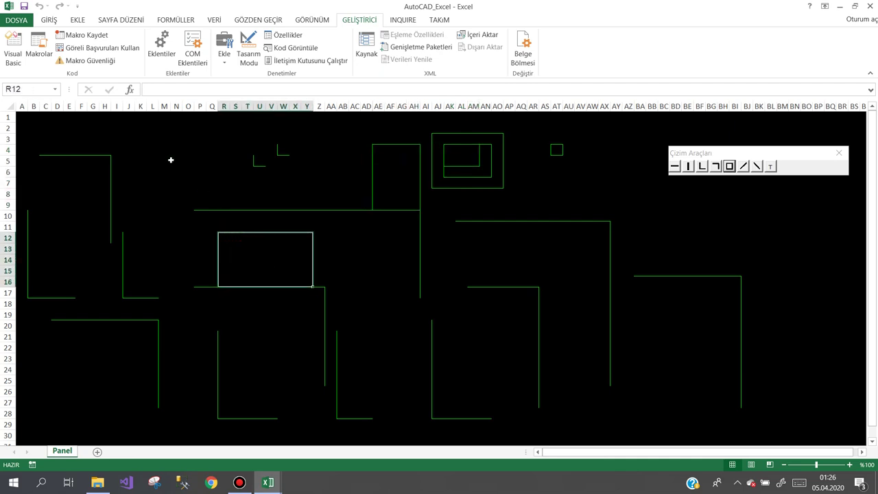
pyautogui.click(12, 107)
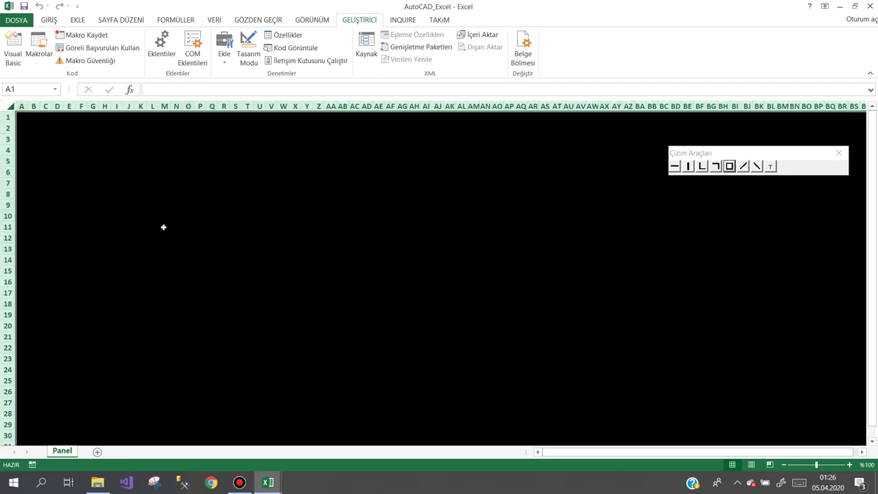
# Draw four nested green rectangles from J5, K6, L7 and M8, then select AL14
pyautogui.moveTo(130, 159); pyautogui.dragTo(394, 365)
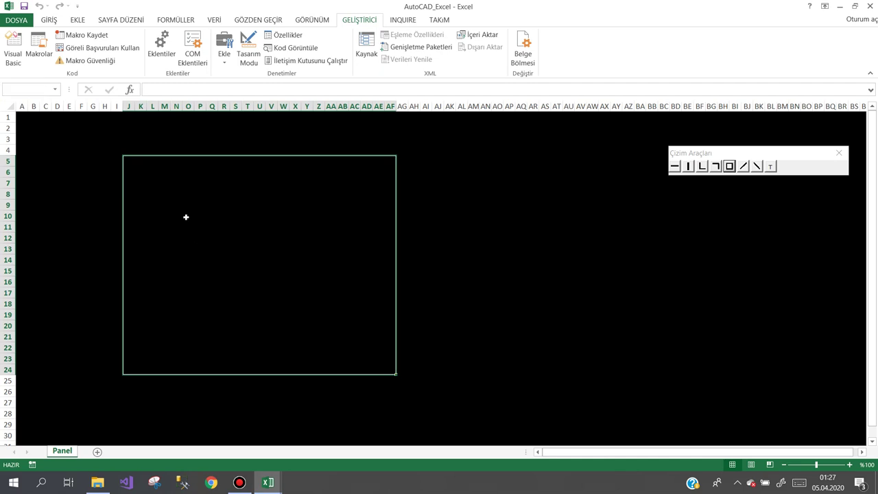
pyautogui.moveTo(142, 172); pyautogui.dragTo(377, 358)
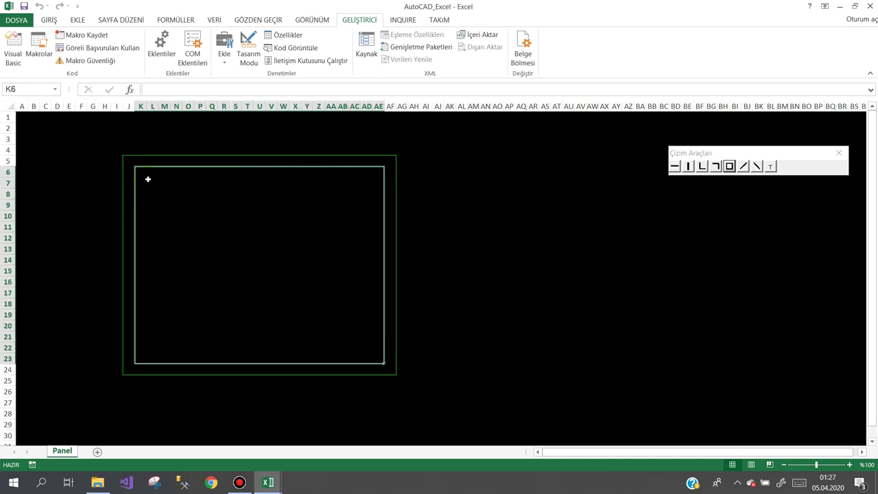
pyautogui.moveTo(147, 179); pyautogui.dragTo(369, 345)
pyautogui.moveTo(166, 194); pyautogui.dragTo(354, 338)
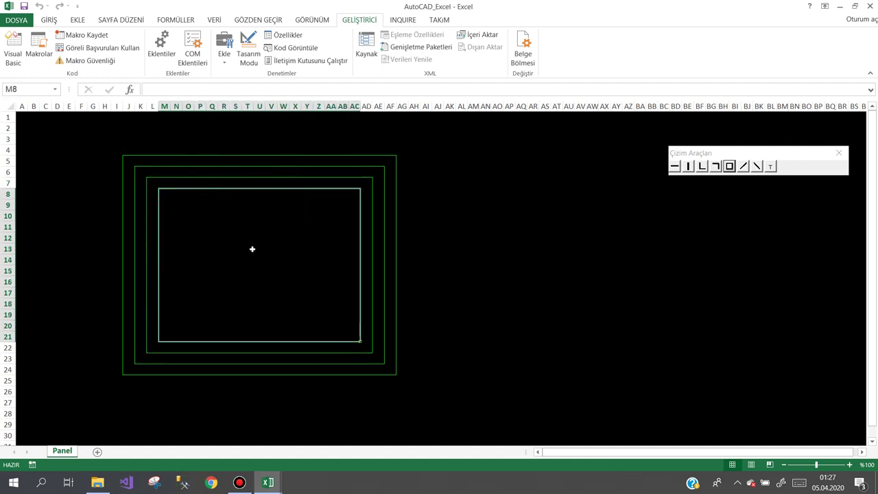
pyautogui.click(462, 257)
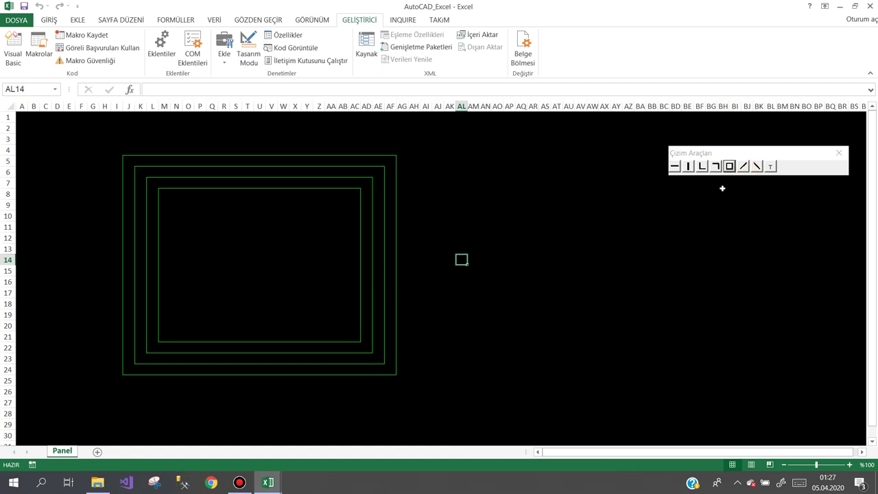
# Start recording a new macro and open Format Cells for cell AL14
pyautogui.click(72, 34)
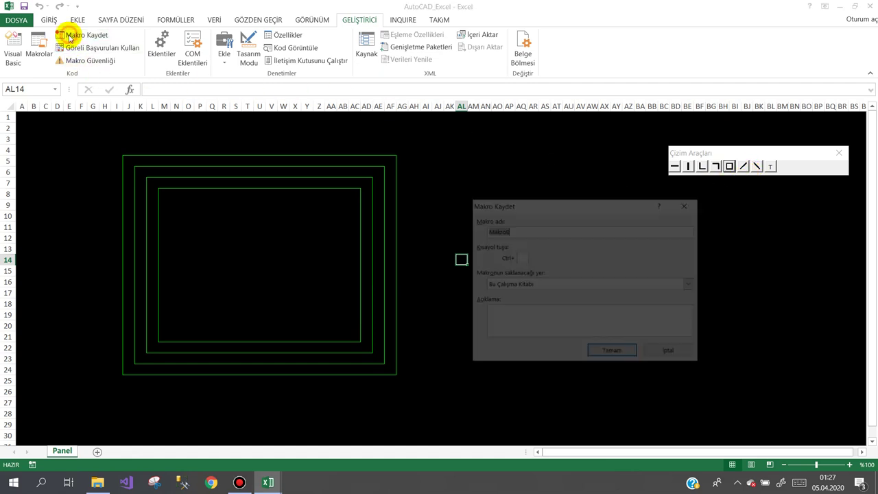
pyautogui.click(613, 353)
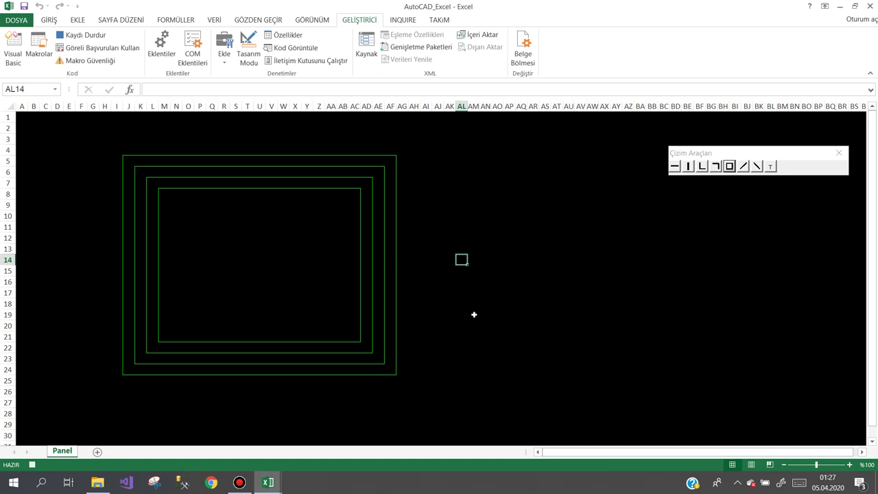
pyautogui.rightClick(461, 259)
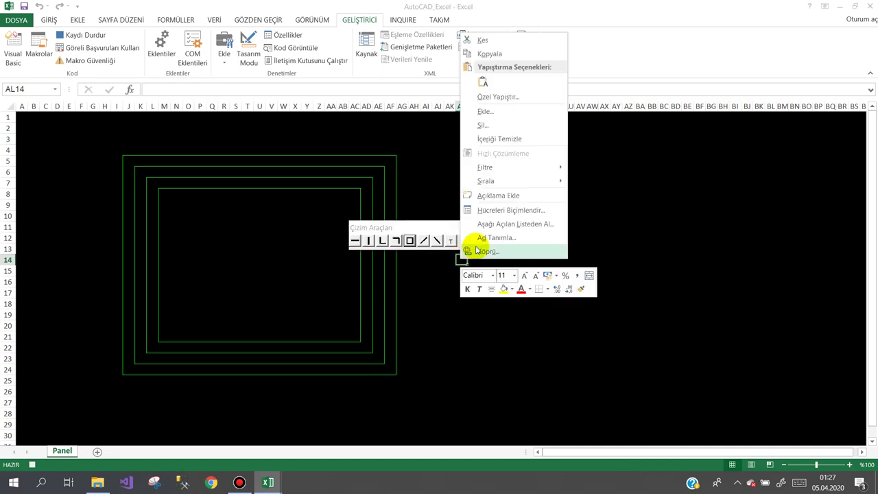
pyautogui.click(495, 212)
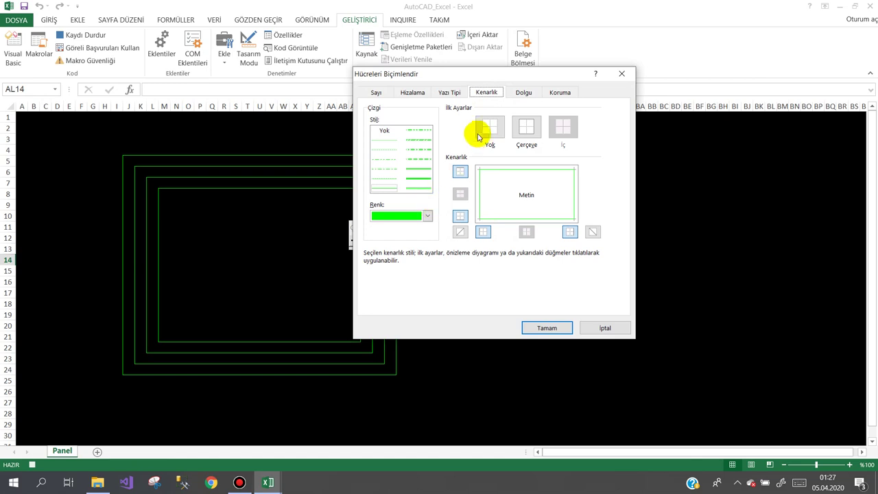
# Give AL14 a green upward diagonal border only, then stop the recording
pyautogui.click(490, 127)
pyautogui.click(398, 217)
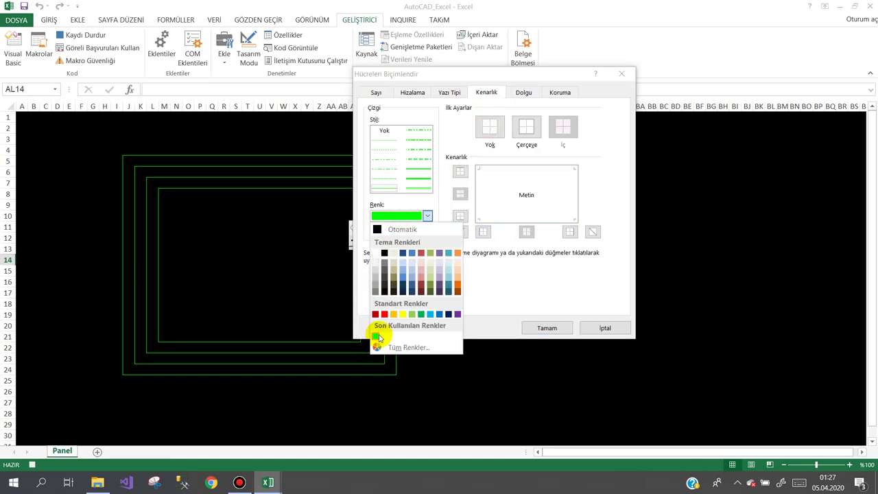
pyautogui.click(376, 337)
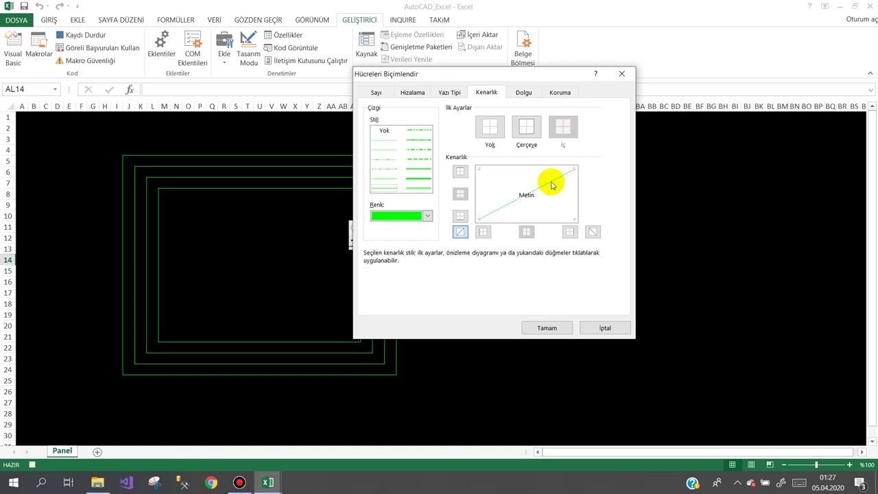
pyautogui.moveTo(494, 73)
pyautogui.mouseDown()
pyautogui.moveTo(239, 172)
pyautogui.moveTo(239, 155)
pyautogui.mouseUp()
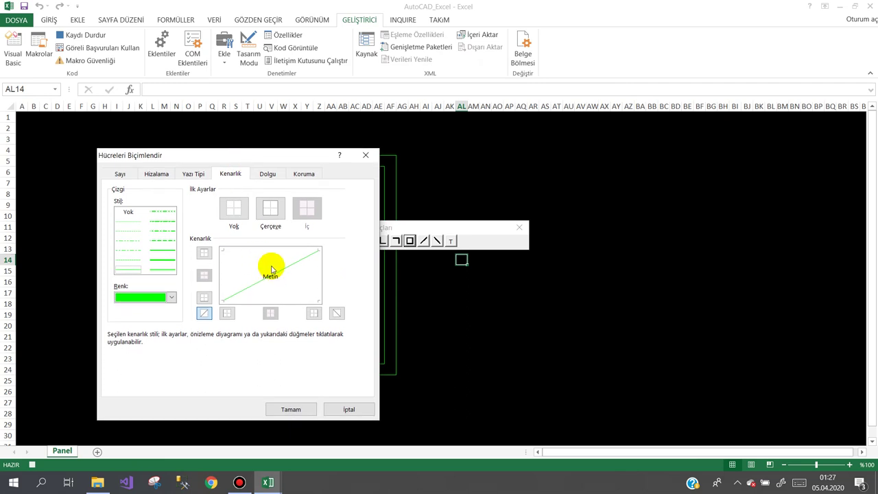
pyautogui.moveTo(241, 153); pyautogui.dragTo(394, 106)
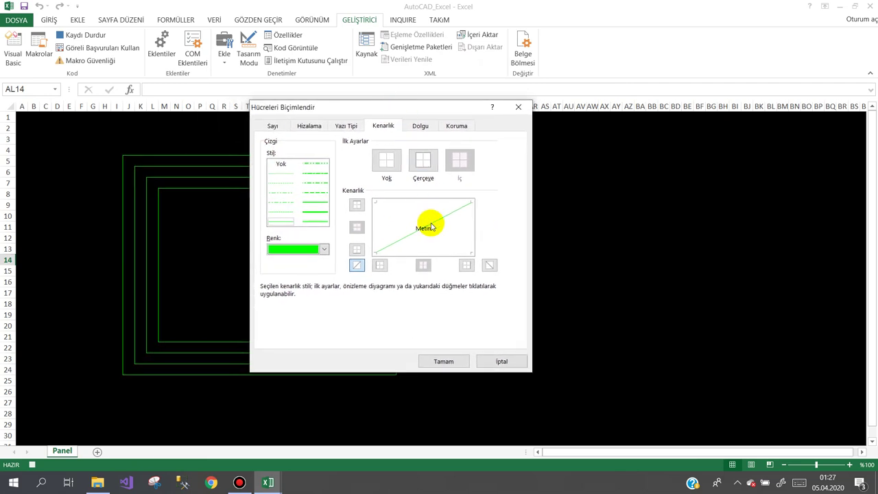
pyautogui.click(441, 360)
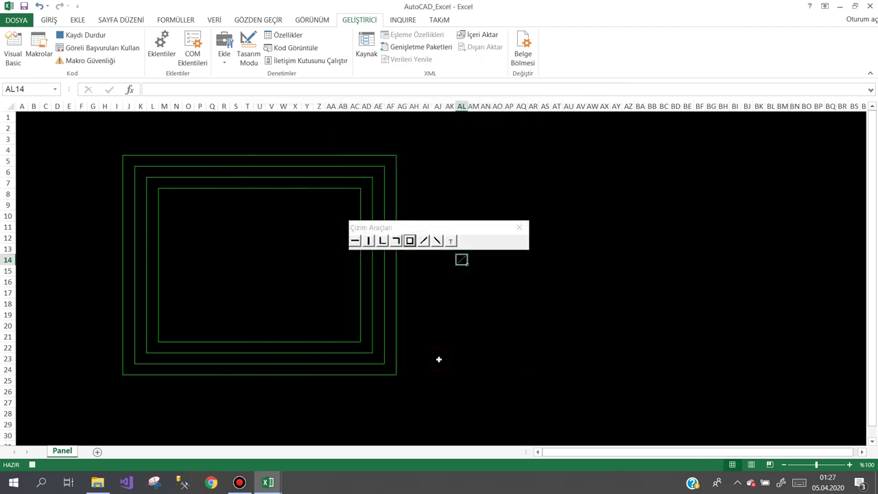
pyautogui.click(77, 34)
# Cut the recorded Makro8 diagonal border code out of Module1
pyautogui.moveTo(274, 486)
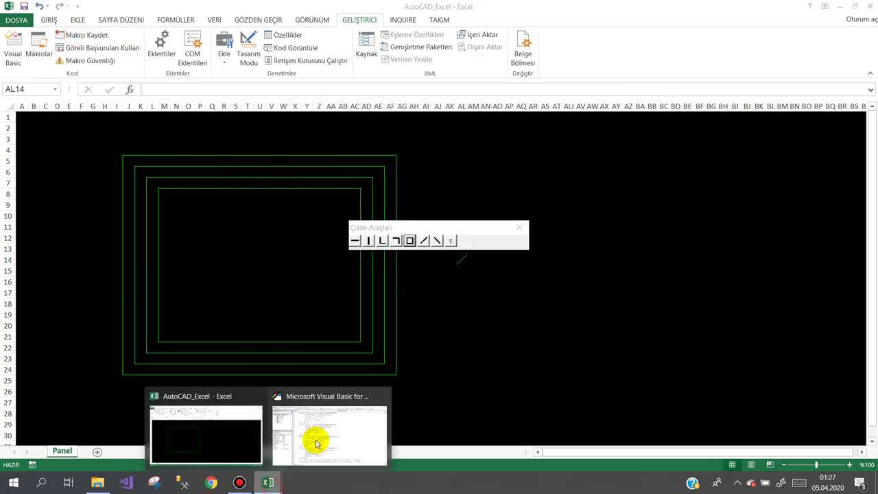
pyautogui.click(337, 432)
pyautogui.doubleClick(56, 140)
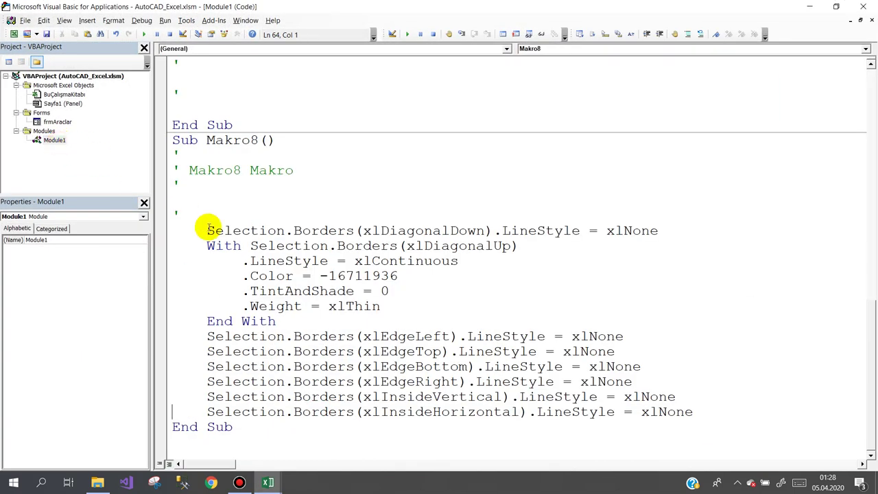
pyautogui.moveTo(206, 230)
pyautogui.mouseDown()
pyautogui.moveTo(460, 366)
pyautogui.moveTo(723, 413)
pyautogui.mouseUp()
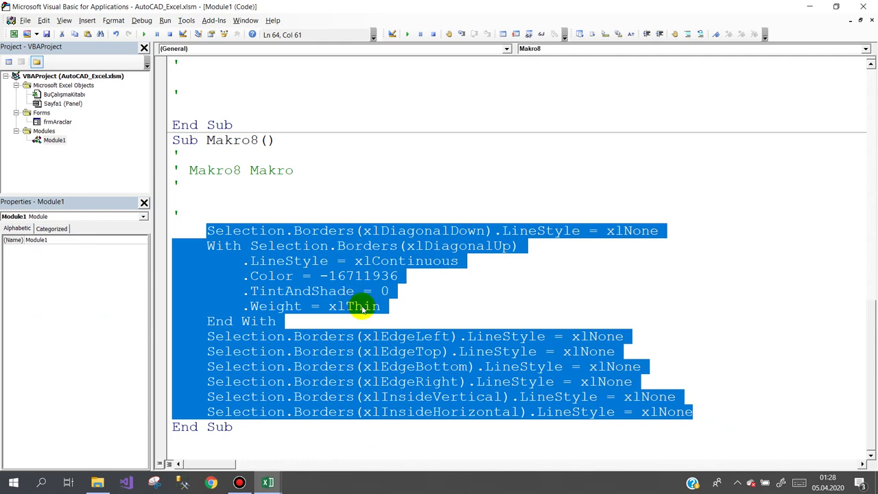
pyautogui.hotkey('ctrl', 'x')
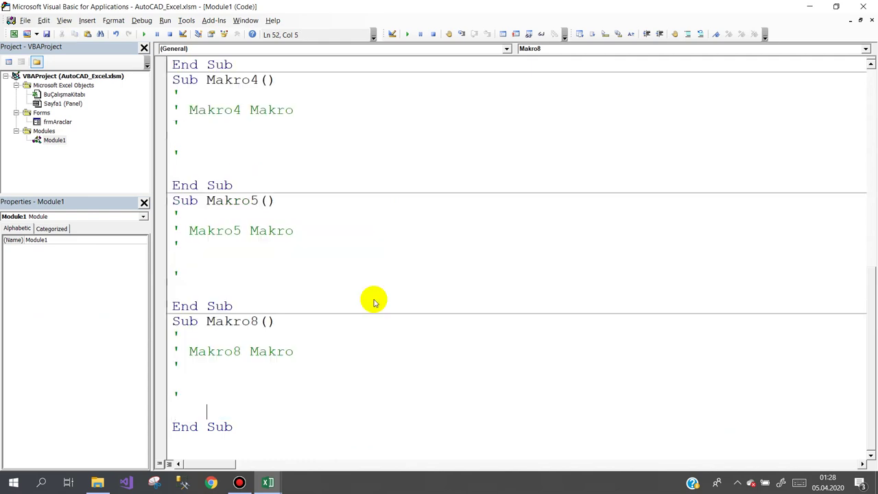
# In Sayfa1's code, add an If frmAraclar.secim = 6 branch with Target.Select and the pasted diagonal code
pyautogui.doubleClick(64, 103)
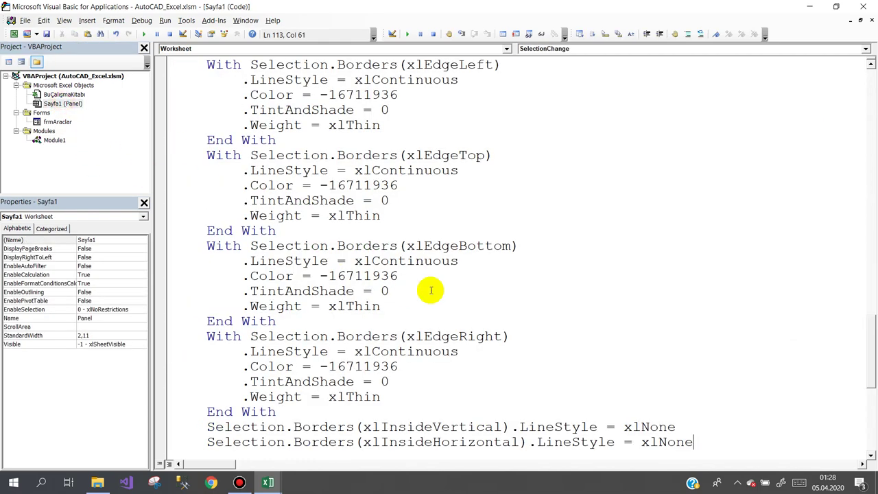
pyautogui.moveTo(870, 343); pyautogui.dragTo(873, 400)
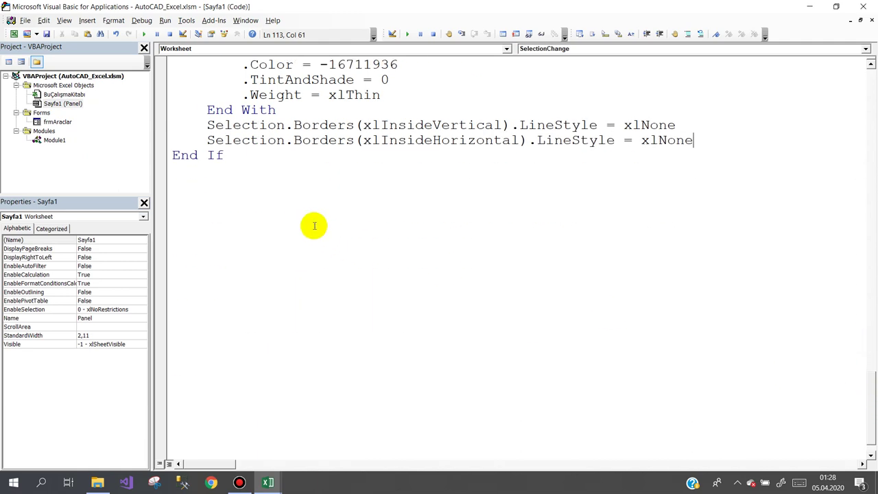
pyautogui.click(199, 197)
pyautogui.write('if fr')
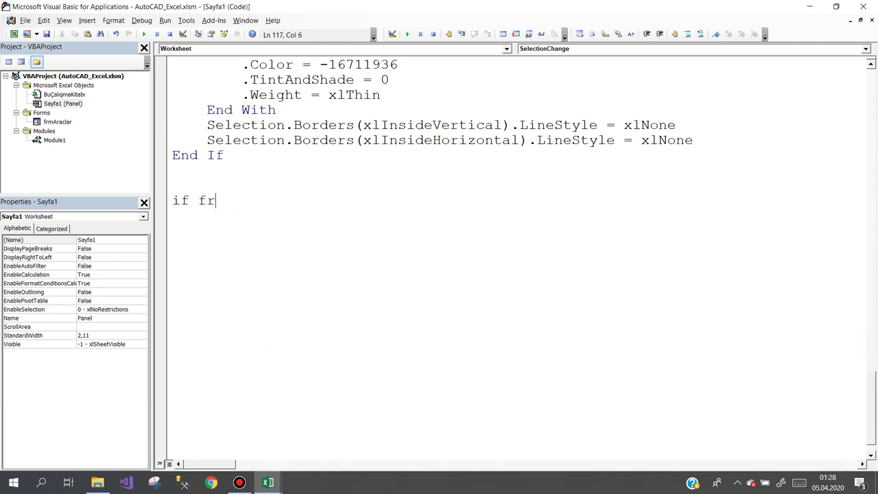
pyautogui.write('mAraclar.s')
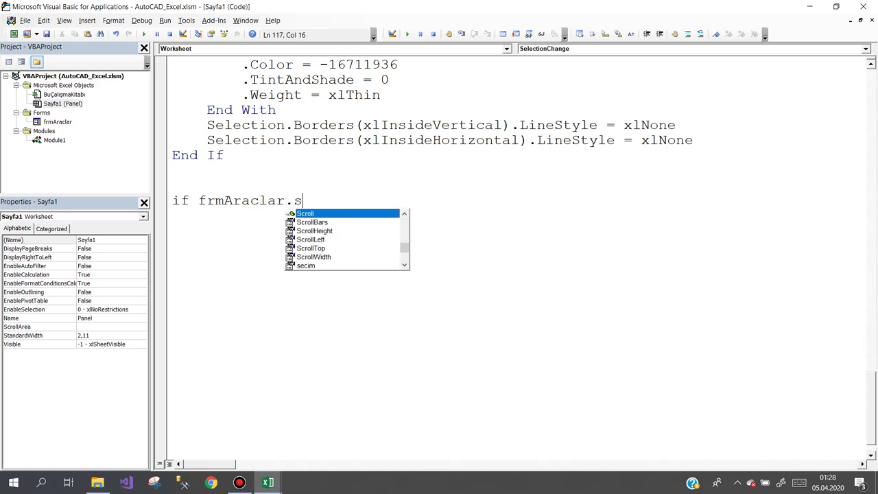
pyautogui.write('e')
pyautogui.press('Escape')
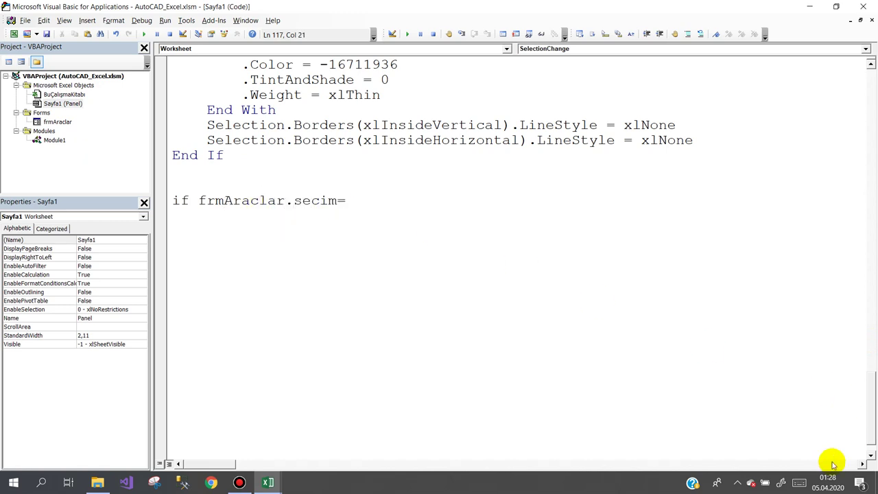
pyautogui.moveTo(871, 412)
pyautogui.mouseDown()
pyautogui.moveTo(873, 332)
pyautogui.moveTo(873, 398)
pyautogui.mouseUp()
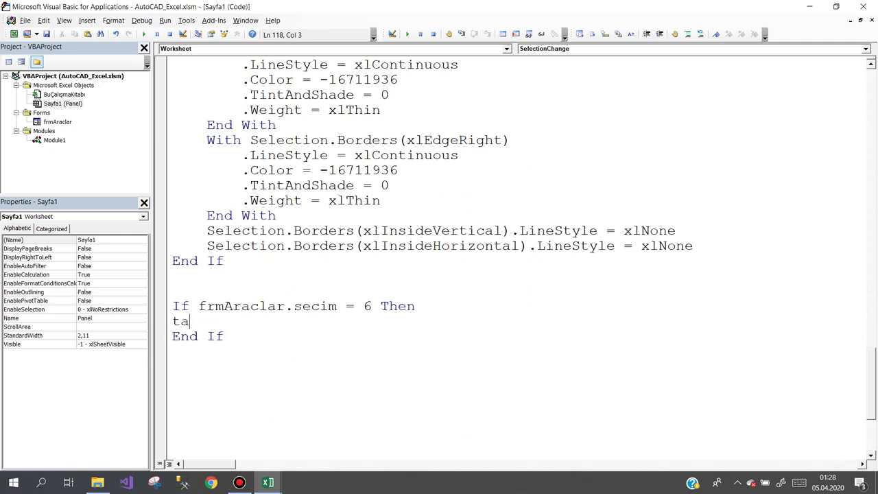
pyautogui.write('.se')
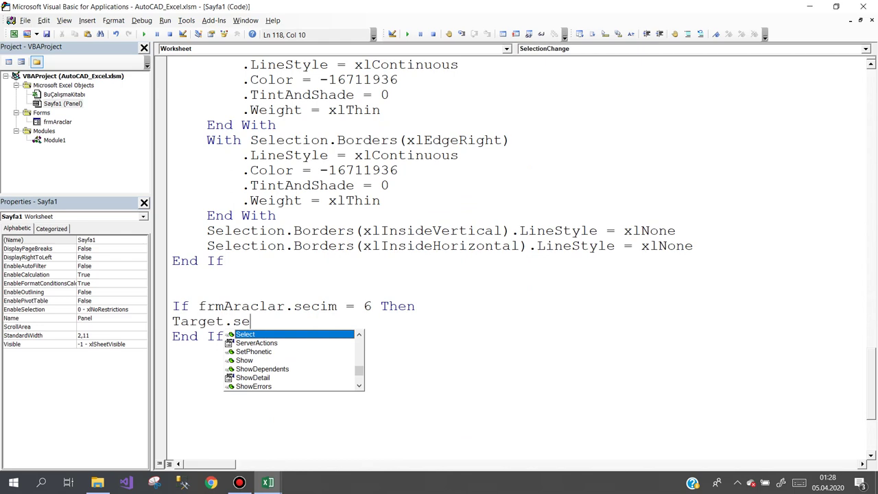
pyautogui.press('Return')
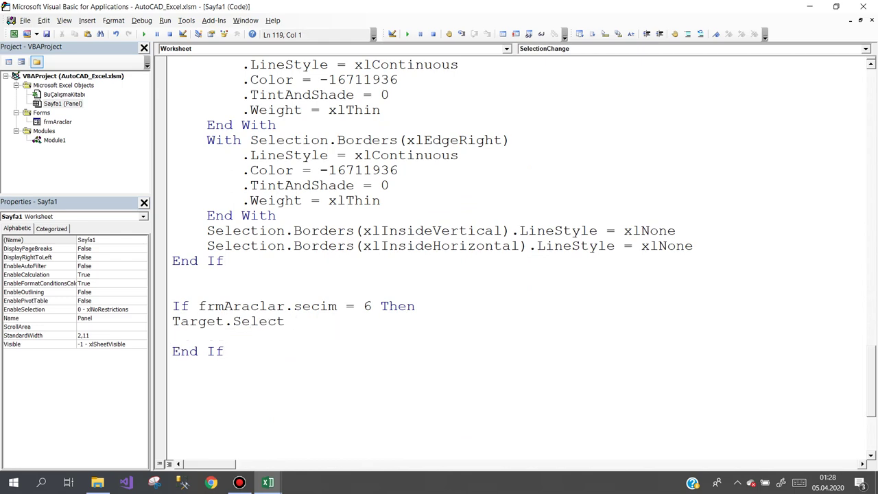
pyautogui.hotkey('ctrl', 'v')
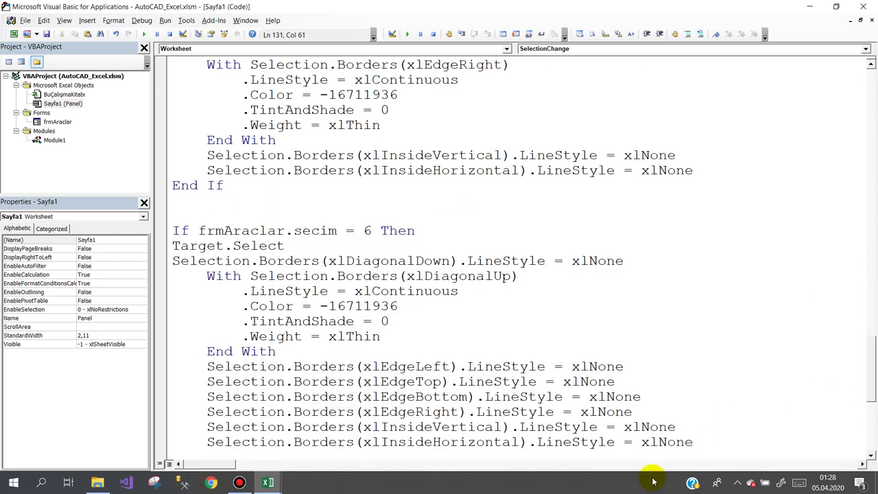
pyautogui.click(267, 482)
# Move the Çizim Araçları form aside and hatch blocks including BH17:BL21, BM10, AJ3:AQ7 and AU5:AV8
pyautogui.click(240, 439)
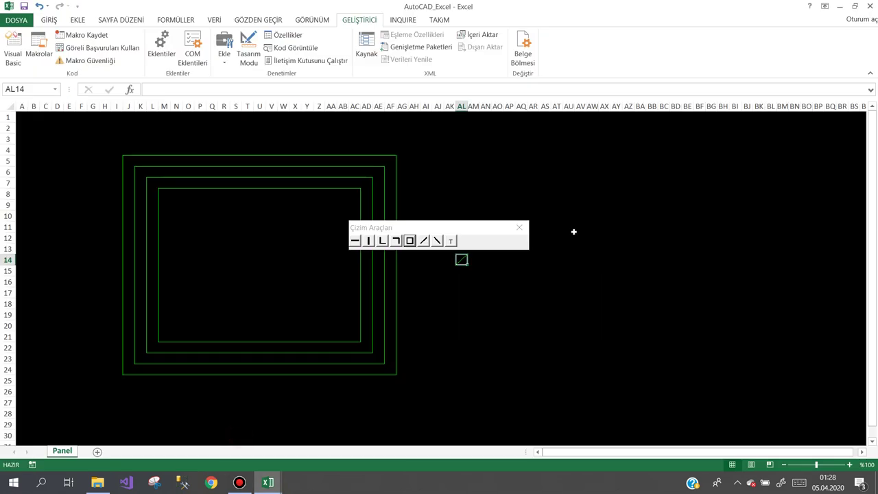
pyautogui.moveTo(476, 227)
pyautogui.mouseDown()
pyautogui.moveTo(839, 133)
pyautogui.moveTo(797, 122)
pyautogui.mouseUp()
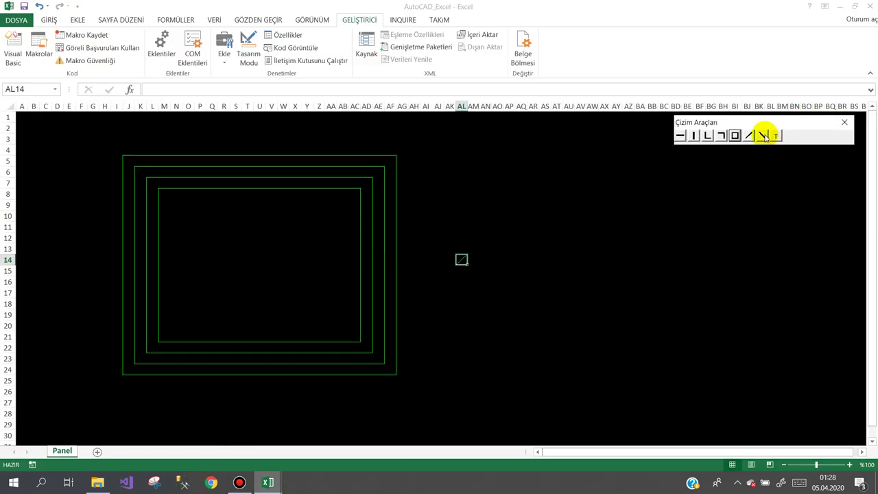
pyautogui.moveTo(492, 222); pyautogui.dragTo(647, 331)
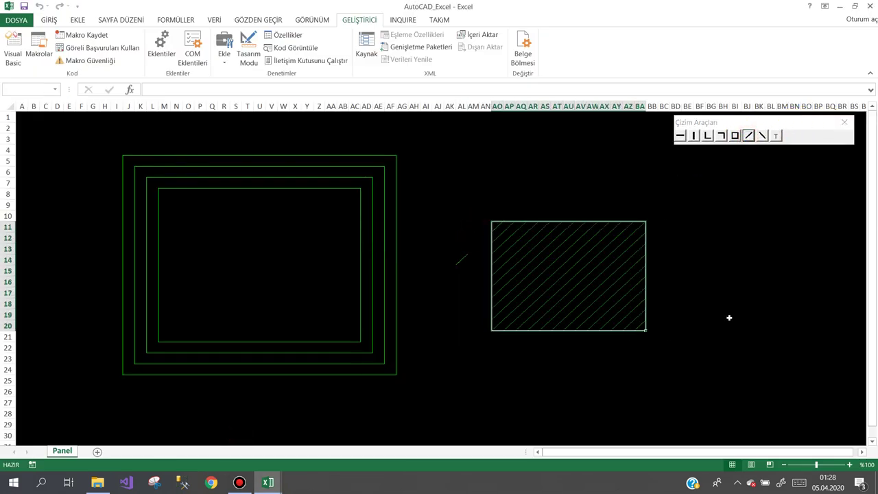
pyautogui.moveTo(717, 287); pyautogui.dragTo(777, 341)
pyautogui.click(784, 215)
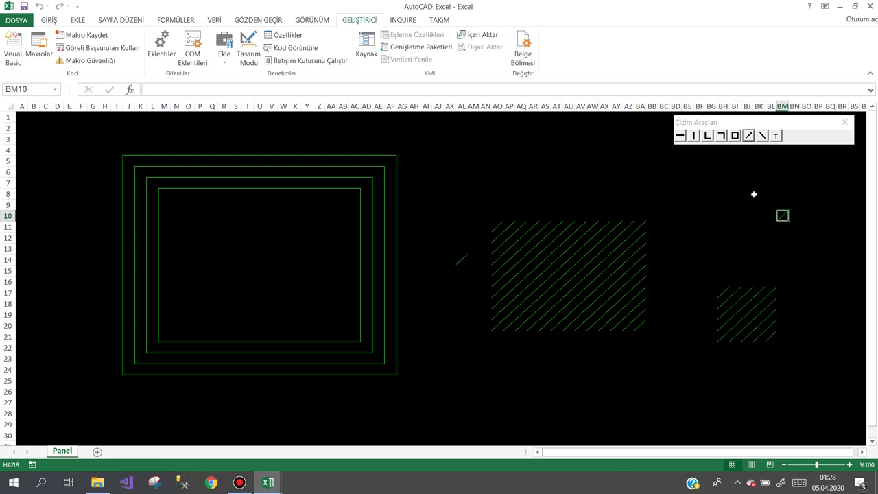
pyautogui.moveTo(527, 134); pyautogui.dragTo(432, 188)
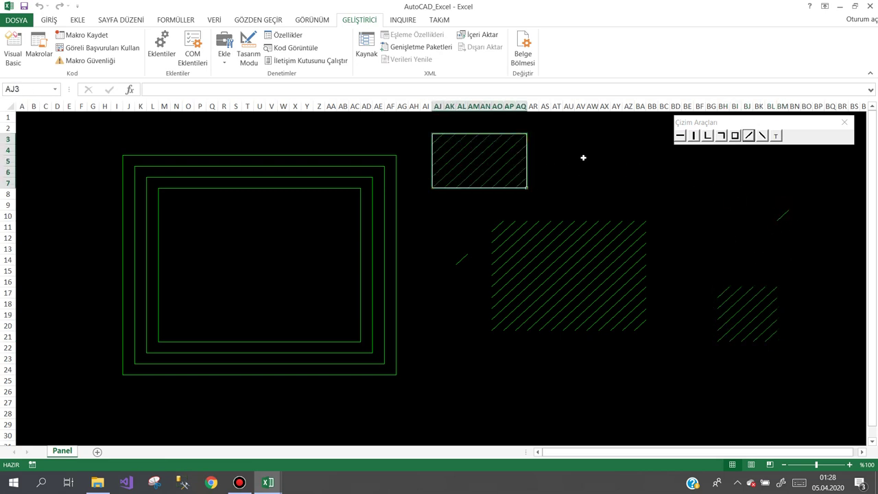
pyautogui.moveTo(585, 155); pyautogui.dragTo(564, 197)
# Hatch BG14:BI16, AP23:AS27, BA25:BD27, O10:Z20 and AJ16, then the entire sheet
pyautogui.moveTo(635, 167); pyautogui.dragTo(706, 220)
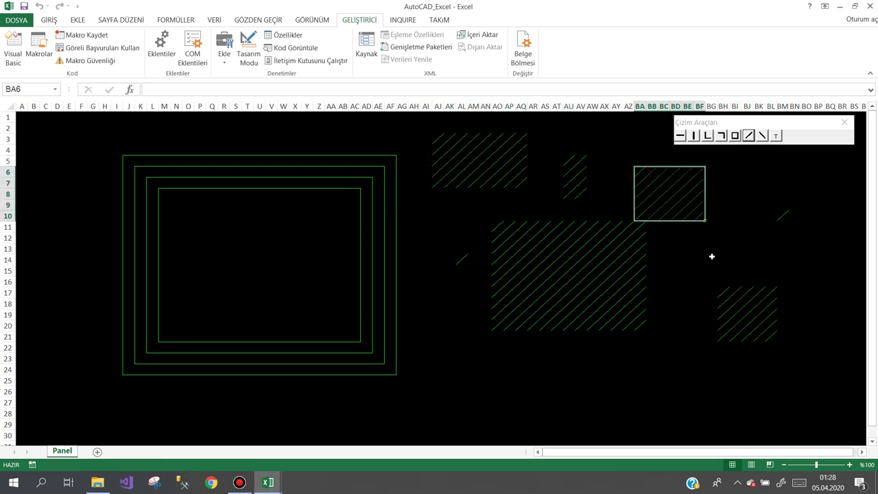
pyautogui.moveTo(708, 255); pyautogui.dragTo(740, 286)
pyautogui.moveTo(500, 350); pyautogui.dragTo(533, 393)
pyautogui.moveTo(641, 380); pyautogui.dragTo(676, 403)
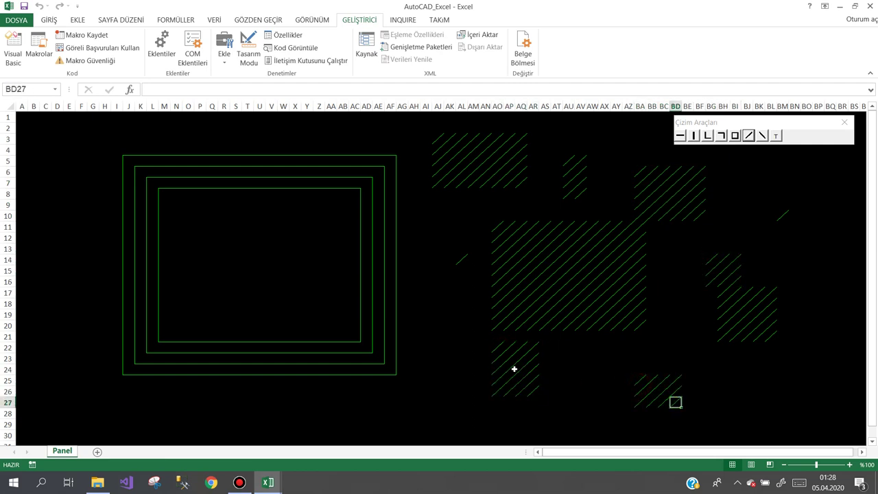
pyautogui.moveTo(190, 217); pyautogui.dragTo(324, 329)
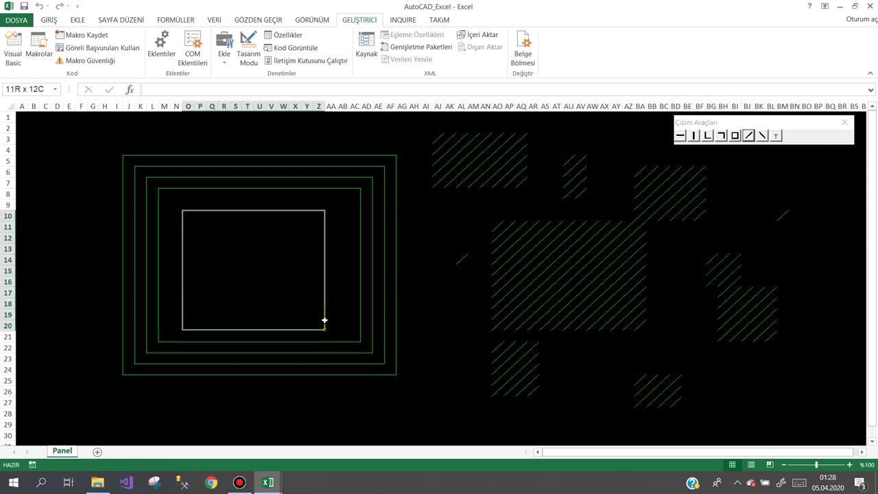
pyautogui.click(439, 286)
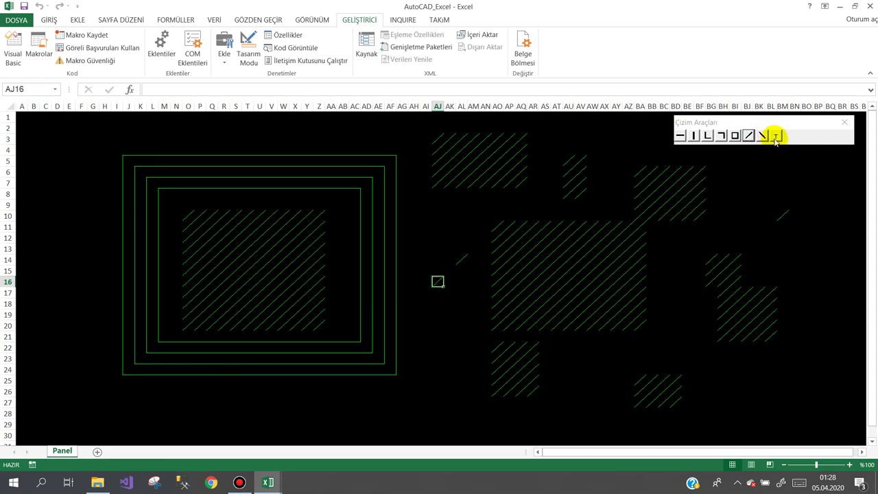
pyautogui.click(10, 106)
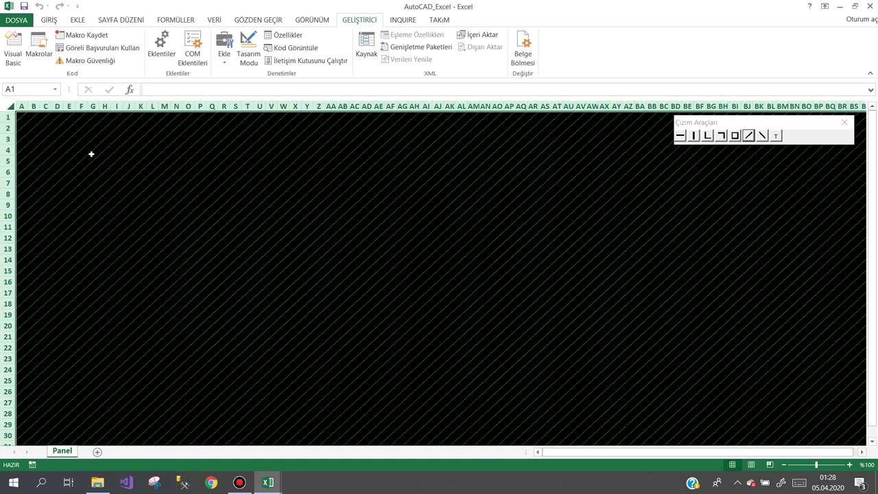
# Remove the diagonal hatch from the whole sheet by clearing its fill
pyautogui.click(8, 106)
pyautogui.click(49, 20)
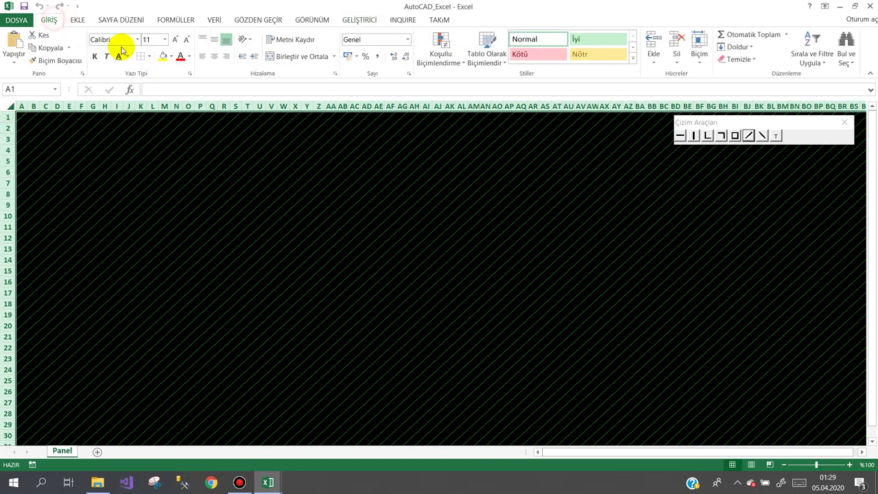
pyautogui.click(171, 57)
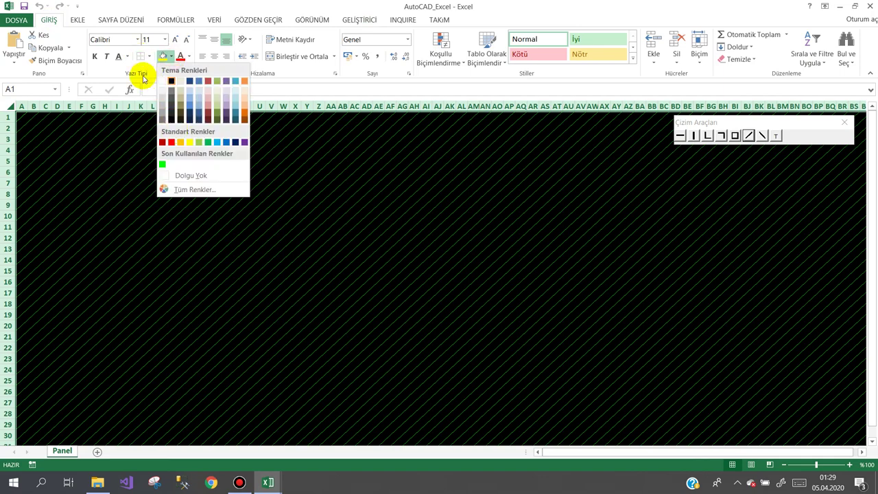
pyautogui.click(155, 135)
# Select cell M5 and start recording a new macro named Makro7
pyautogui.click(168, 162)
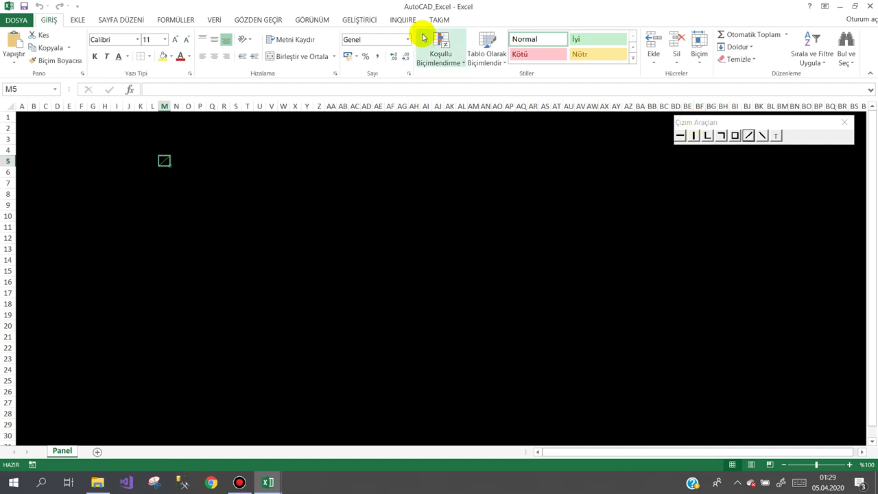
pyautogui.click(360, 20)
pyautogui.click(77, 34)
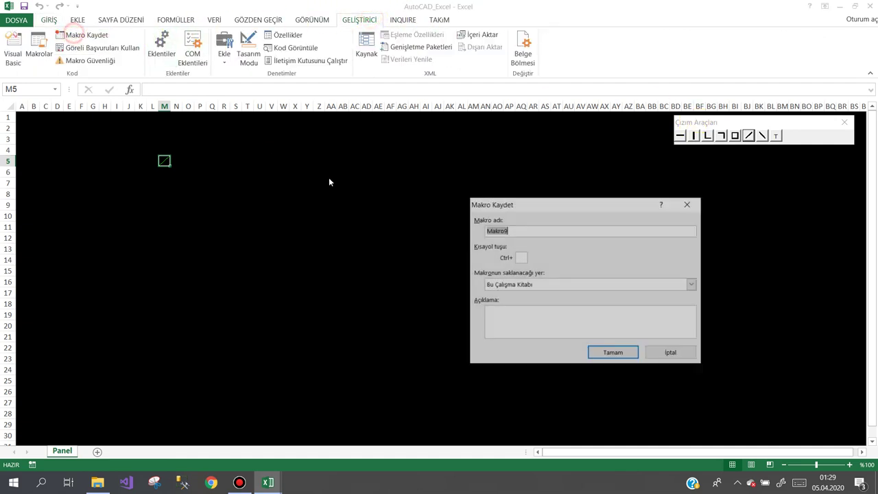
pyautogui.click(509, 230)
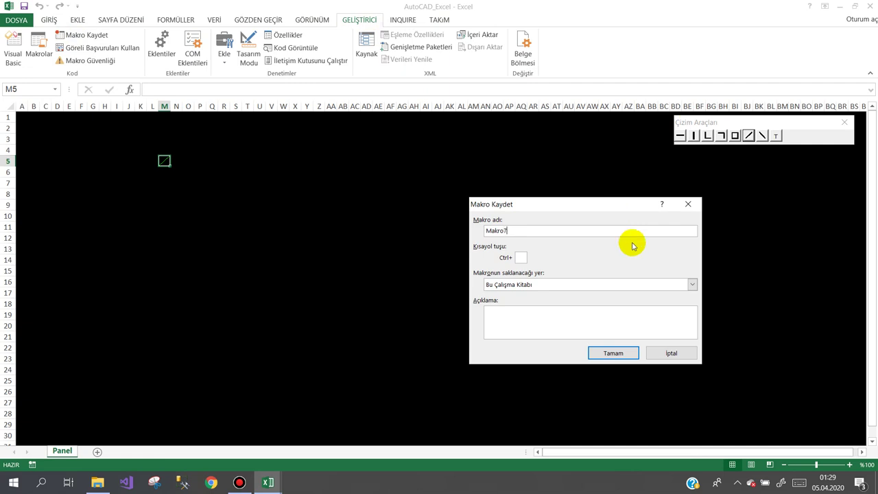
pyautogui.click(613, 353)
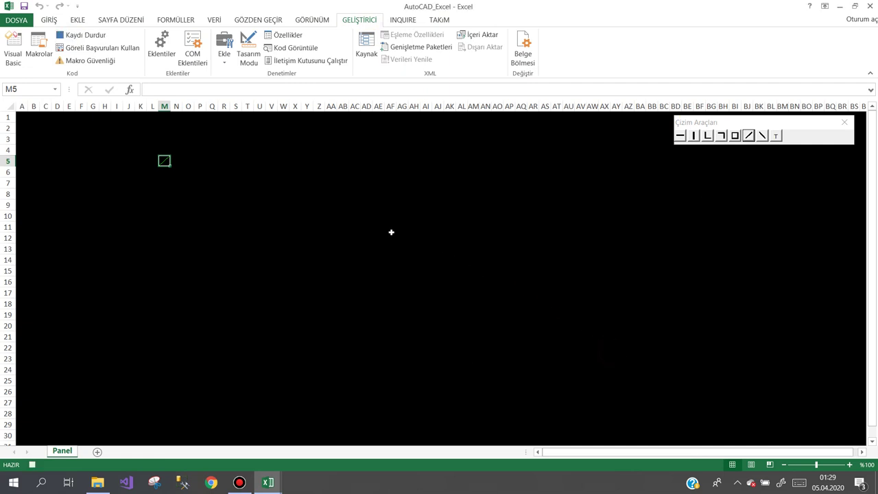
# Give M5 a green downward diagonal border and stop the recording
pyautogui.hotkey('ctrl', '1')
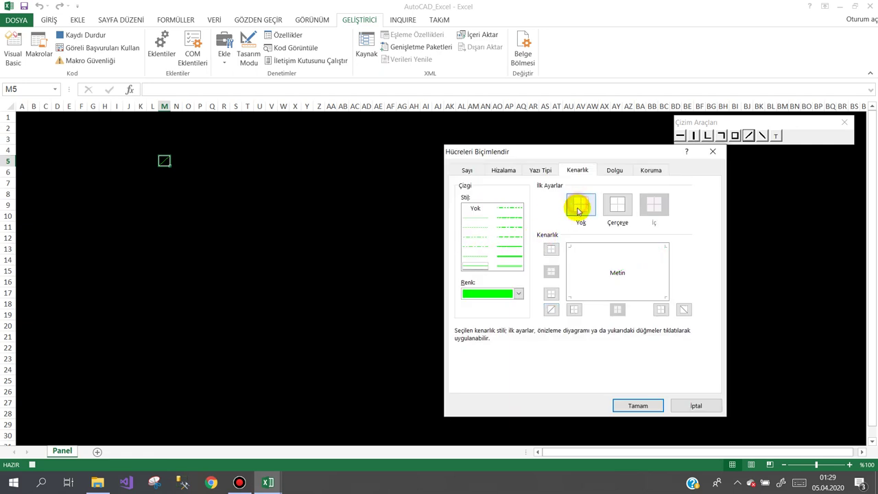
pyautogui.click(501, 293)
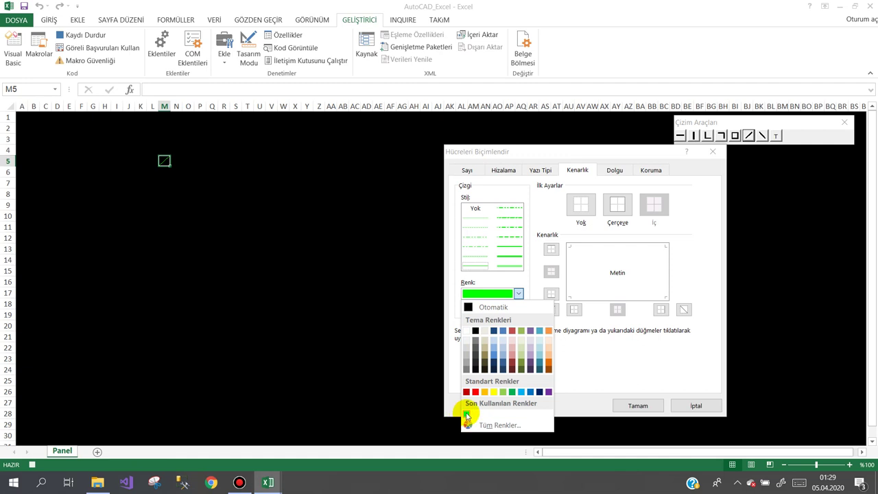
pyautogui.click(467, 415)
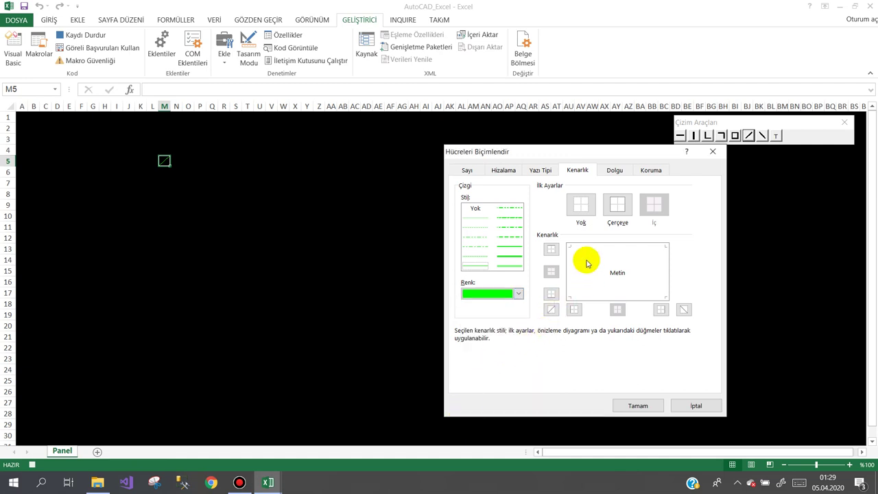
pyautogui.click(638, 404)
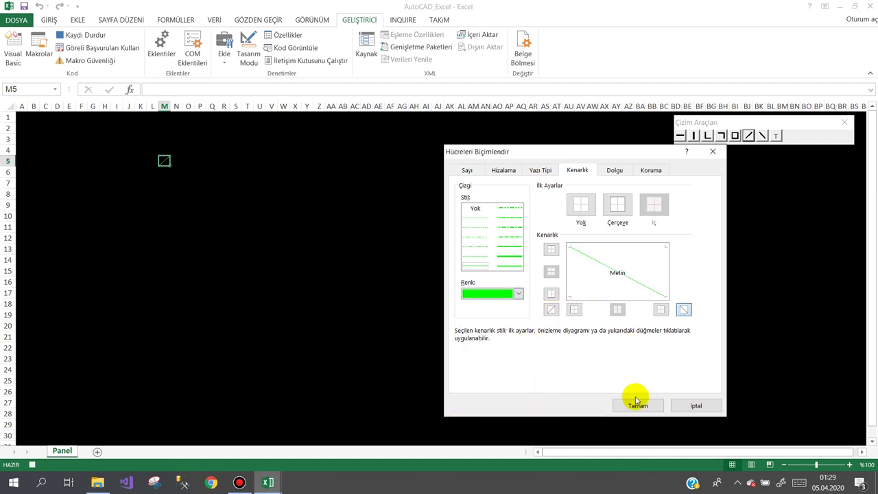
pyautogui.click(85, 35)
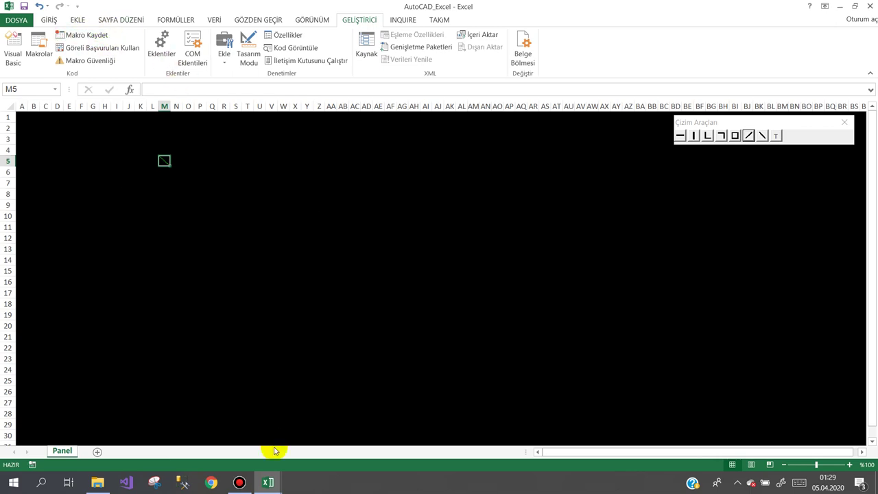
# Open Module1 in the VBA editor to view the recorded Makro7 code
pyautogui.moveTo(269, 482)
pyautogui.click(304, 445)
pyautogui.doubleClick(54, 140)
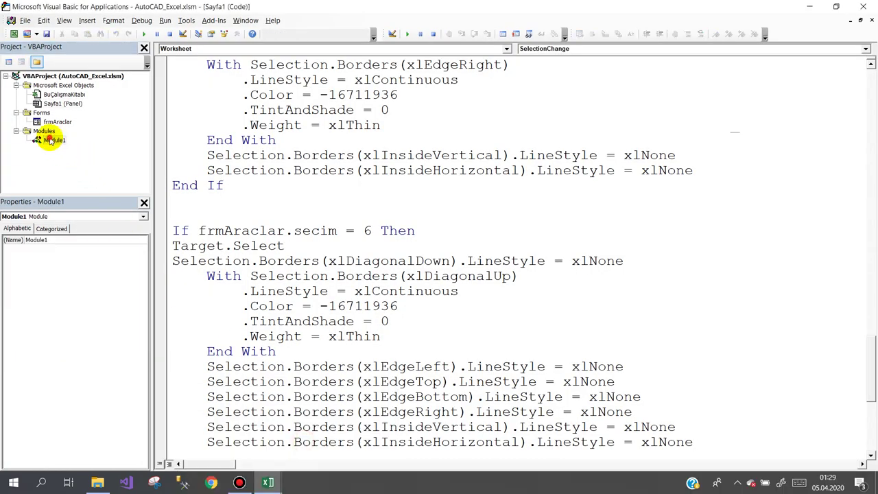
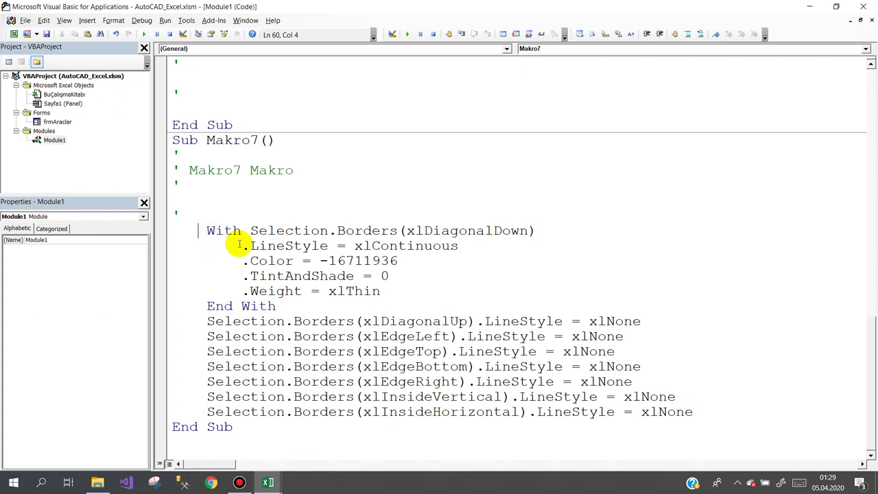
# Cut the recorded diagonal-down border code out of Makro7 and open the Panel sheet's code
pyautogui.moveTo(199, 231); pyautogui.dragTo(709, 414)
pyautogui.hotkey('ctrl', 'c')
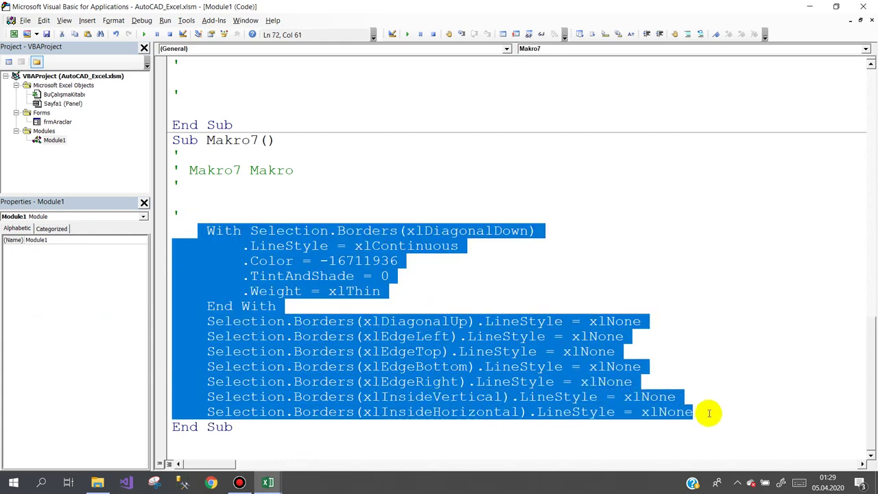
pyautogui.press('Delete')
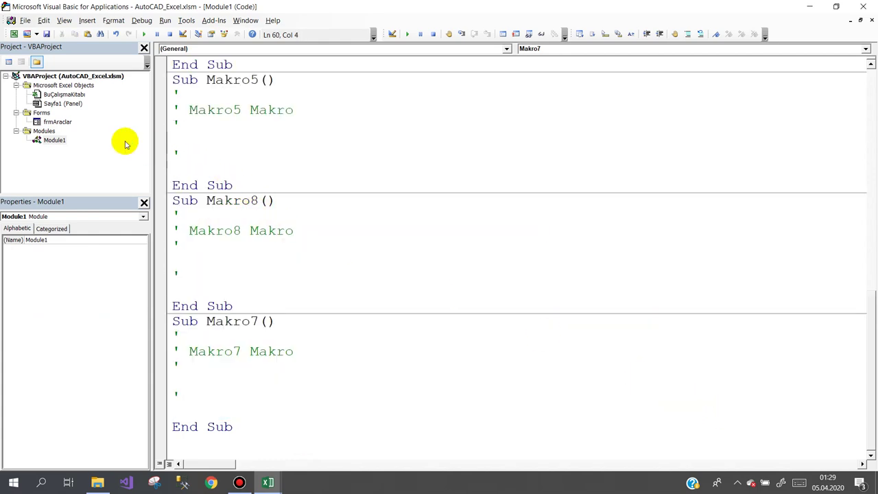
pyautogui.doubleClick(72, 106)
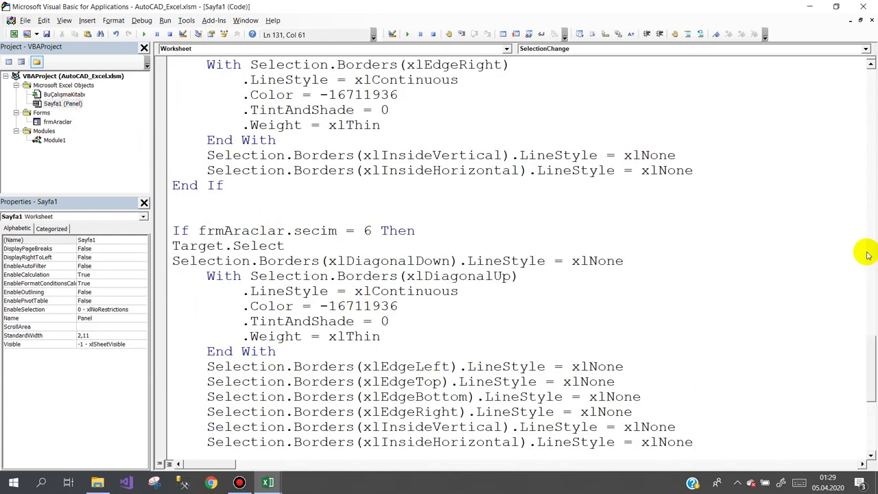
pyautogui.moveTo(868, 350); pyautogui.dragTo(869, 390)
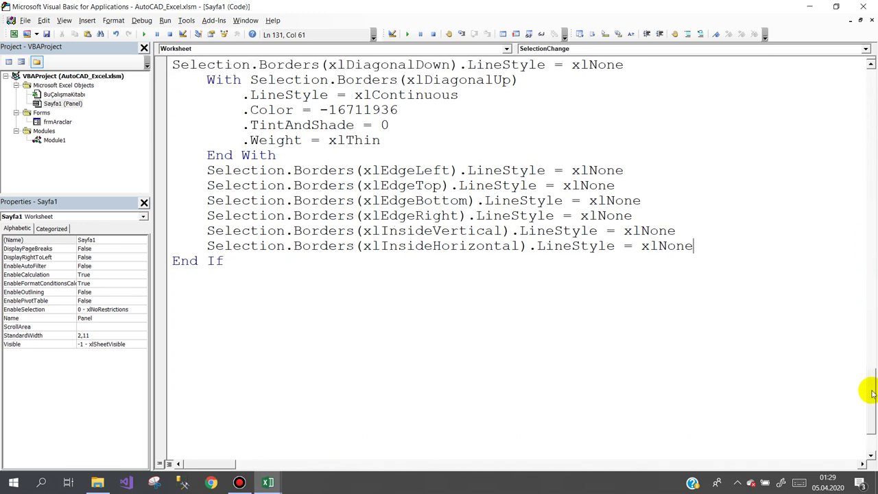
# Add an If frmAraclar.secim = 7 branch with Target.Select and the pasted border code
pyautogui.click(180, 259)
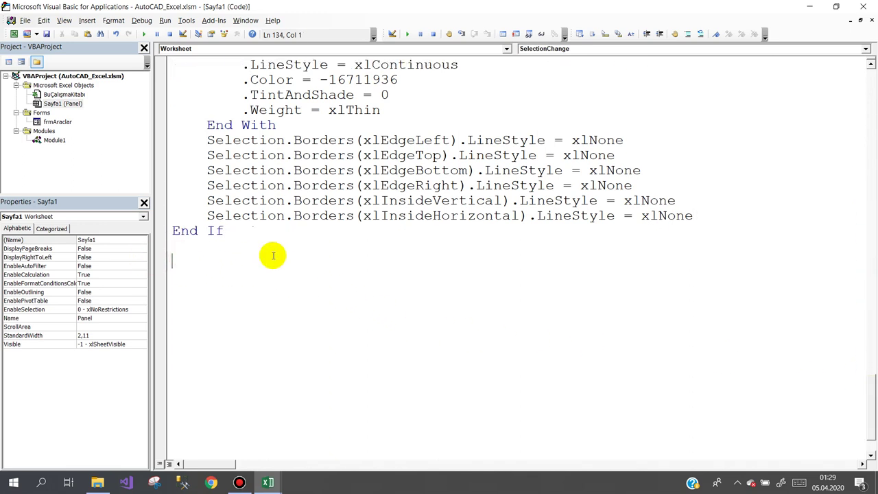
pyautogui.write('if frm')
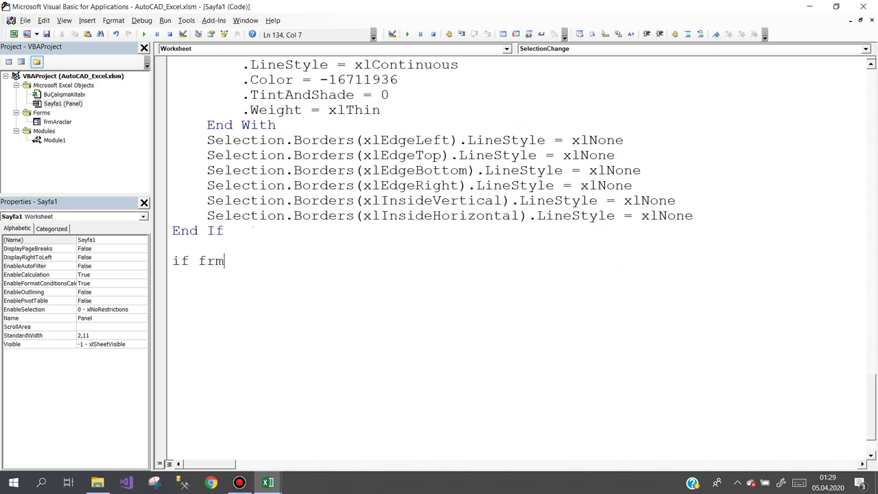
pyautogui.write('Araclar.se')
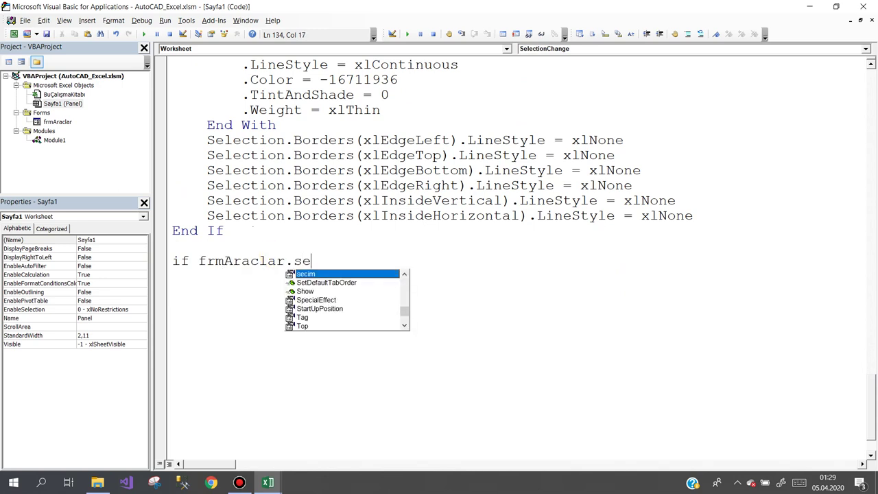
pyautogui.write('cim=7 then')
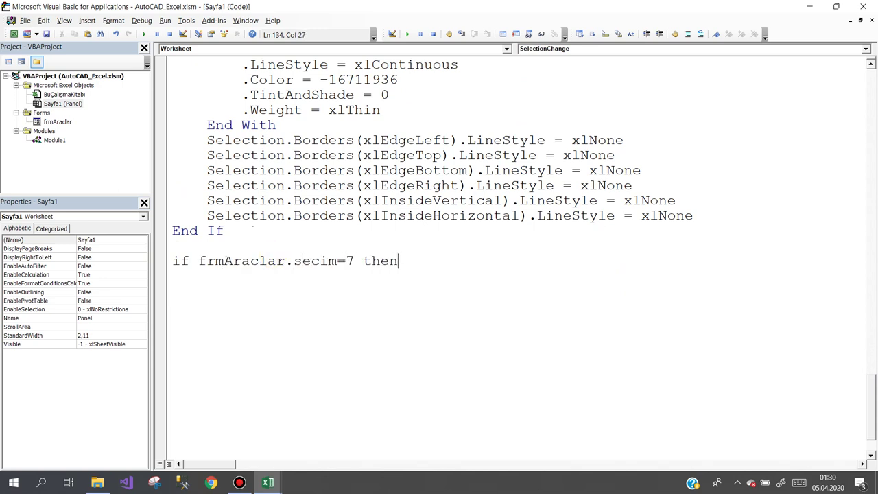
pyautogui.press('Return')
pyautogui.write('Target')
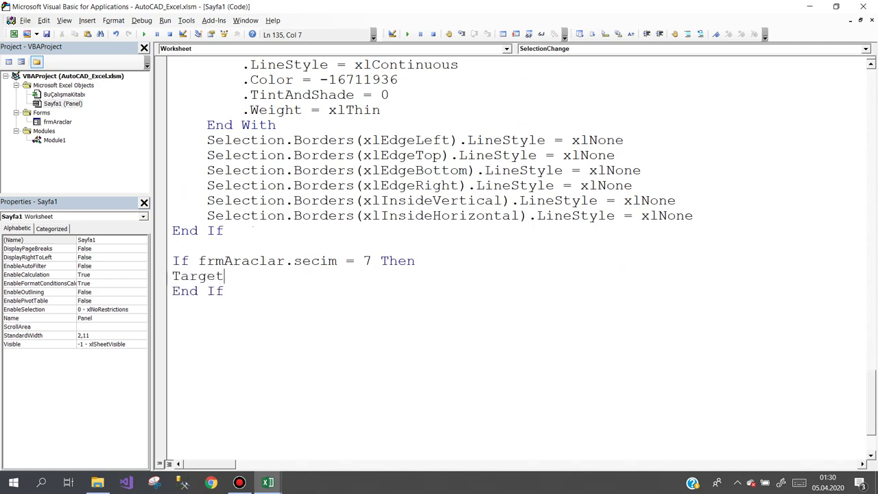
pyautogui.write('.s v')
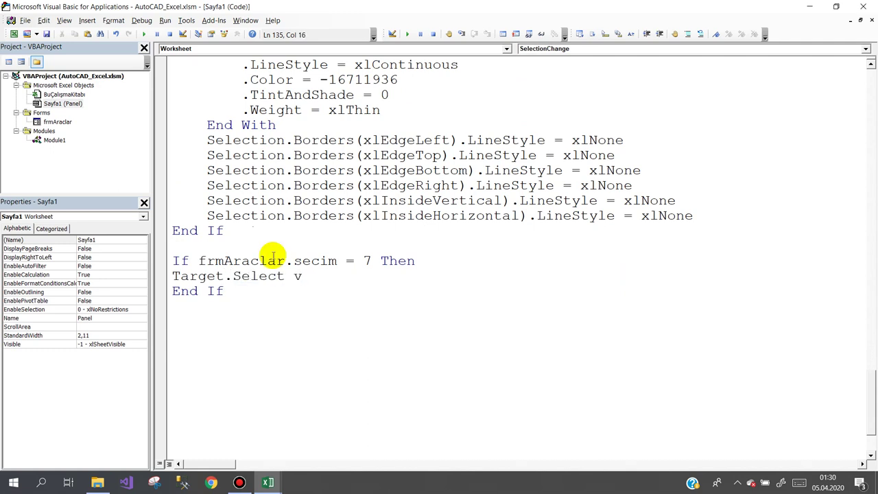
pyautogui.press('BackSpace')
pyautogui.press('BackSpace')
pyautogui.press('Return')
pyautogui.hotkey('ctrl', 'v')
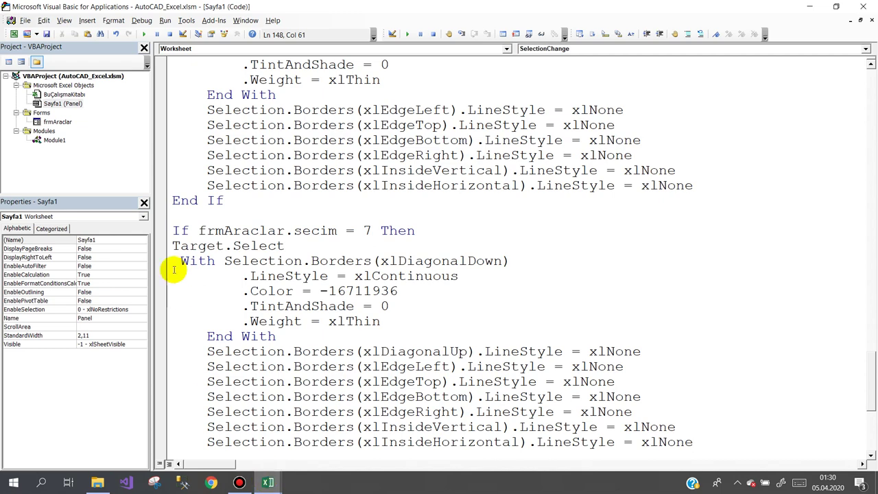
pyautogui.moveTo(271, 481)
pyautogui.click(206, 430)
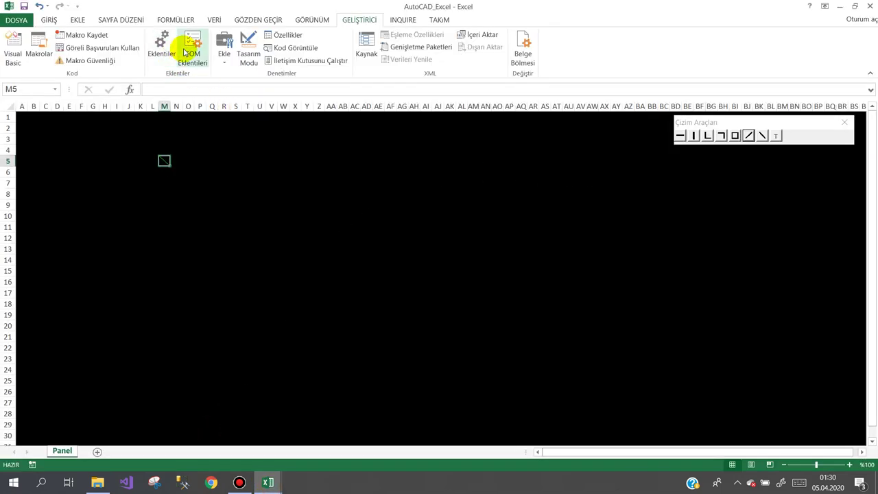
# Start recording a macro named Makro8, replacing the existing Makro8
pyautogui.click(79, 34)
pyautogui.click(496, 230)
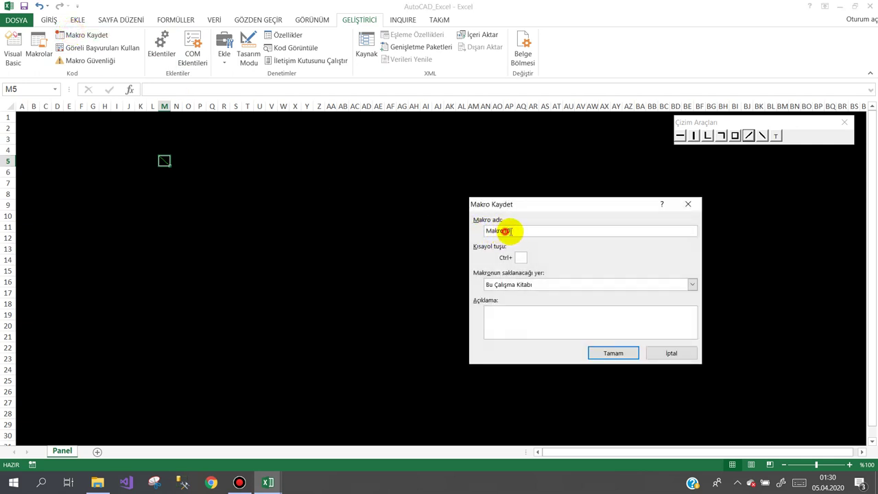
pyautogui.moveTo(503, 231); pyautogui.dragTo(524, 232)
pyautogui.click(598, 347)
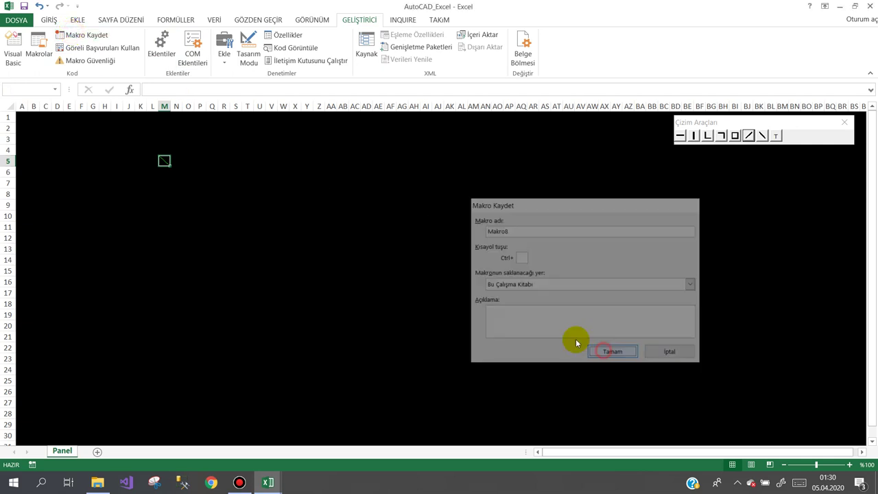
pyautogui.click(397, 264)
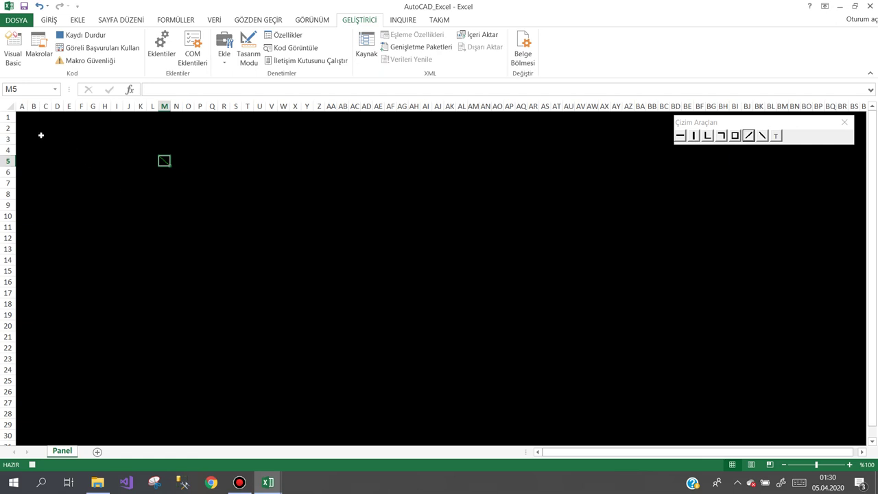
# Set borders to None for all cells in Format Cells, then stop recording
pyautogui.click(4, 114)
pyautogui.hotkey('ctrl', '1')
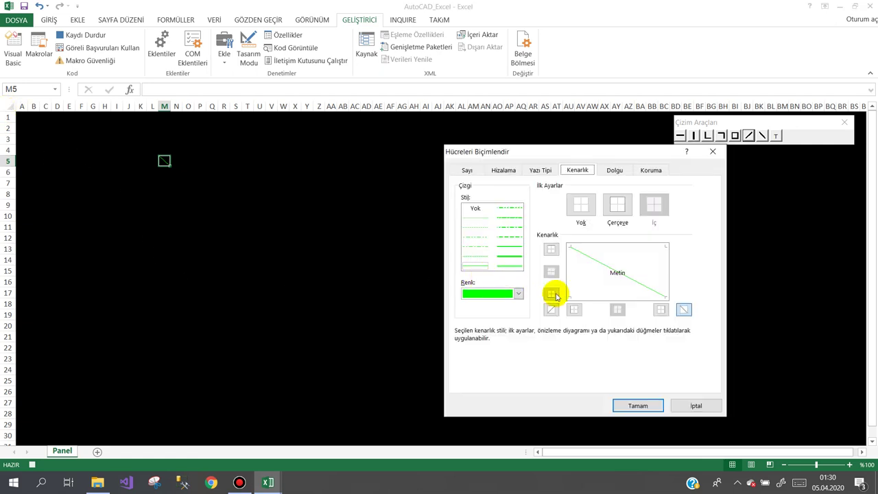
pyautogui.click(581, 205)
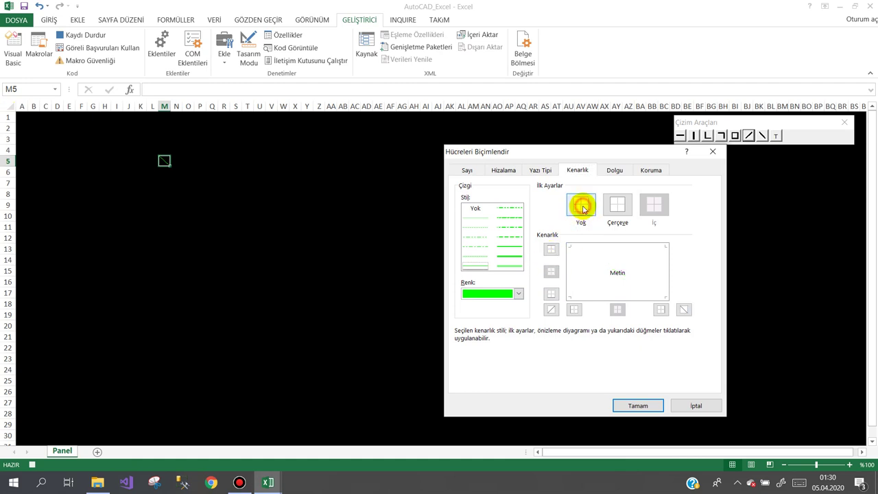
pyautogui.click(639, 405)
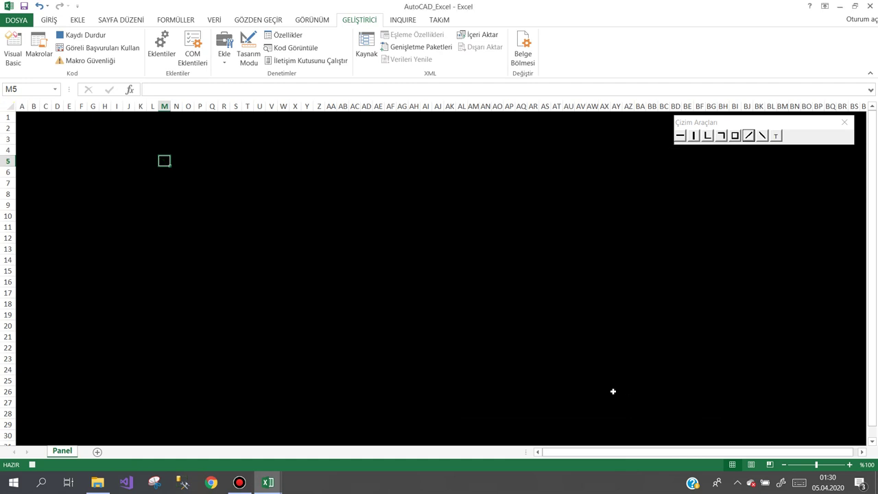
pyautogui.click(86, 35)
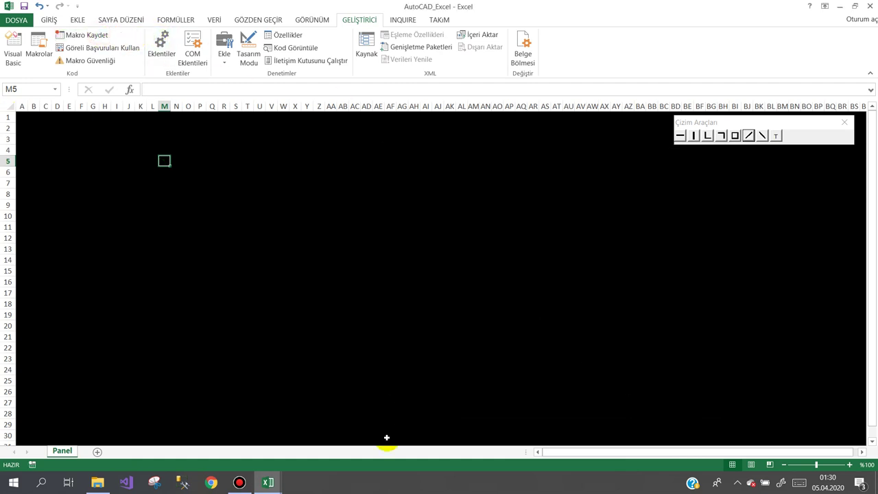
pyautogui.moveTo(269, 480)
pyautogui.click(306, 420)
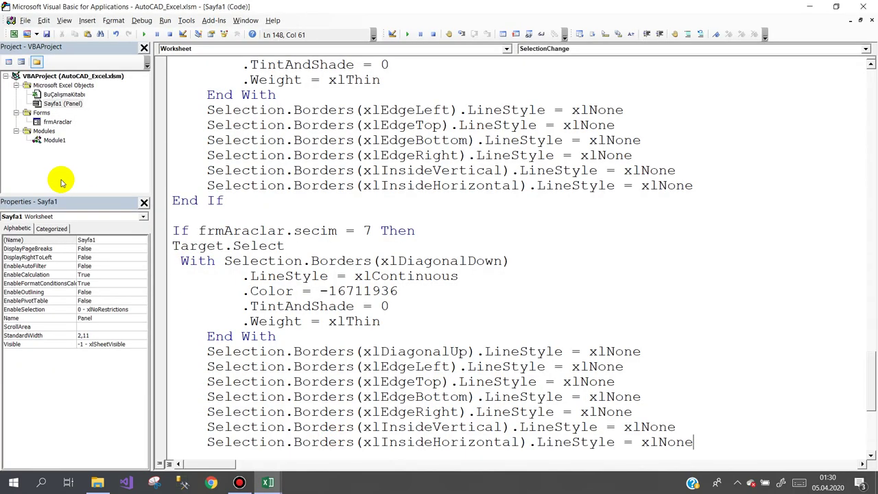
# Cut the recorded border-clearing lines out of Makro8 in Module1 and open the Panel sheet code
pyautogui.doubleClick(50, 141)
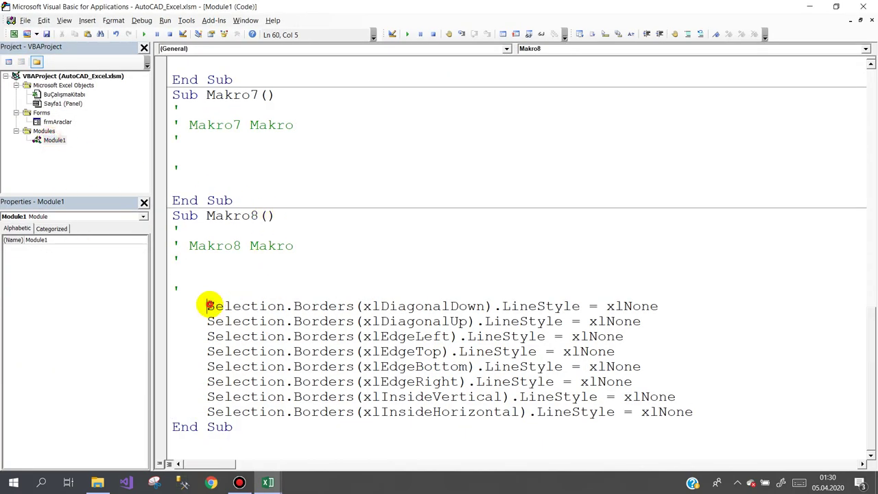
pyautogui.moveTo(206, 306); pyautogui.dragTo(714, 405)
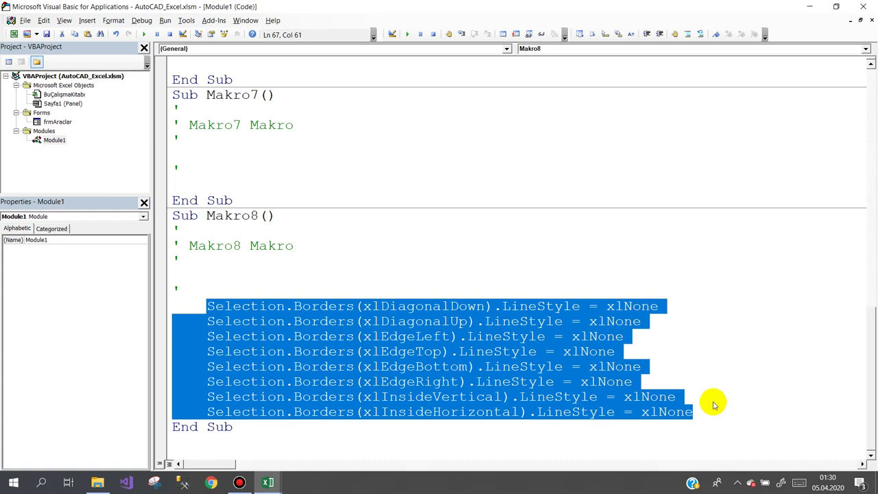
pyautogui.hotkey('ctrl', 'x')
pyautogui.doubleClick(55, 103)
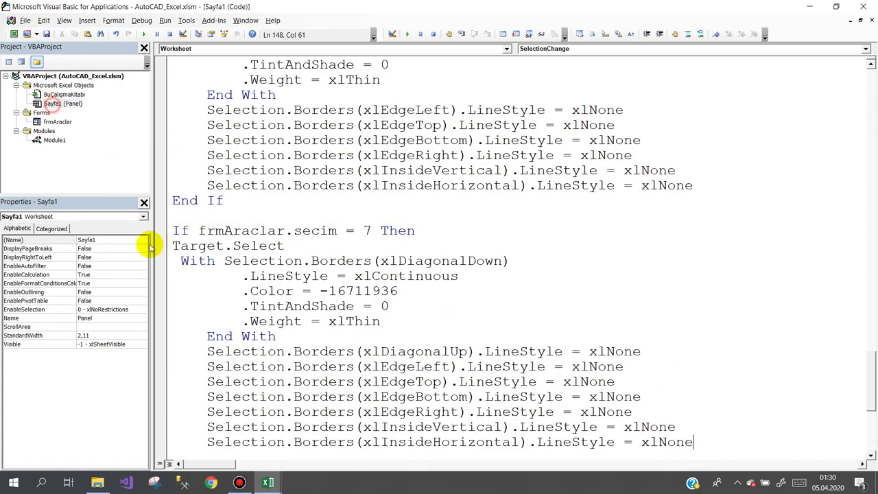
pyautogui.moveTo(872, 373); pyautogui.dragTo(872, 412)
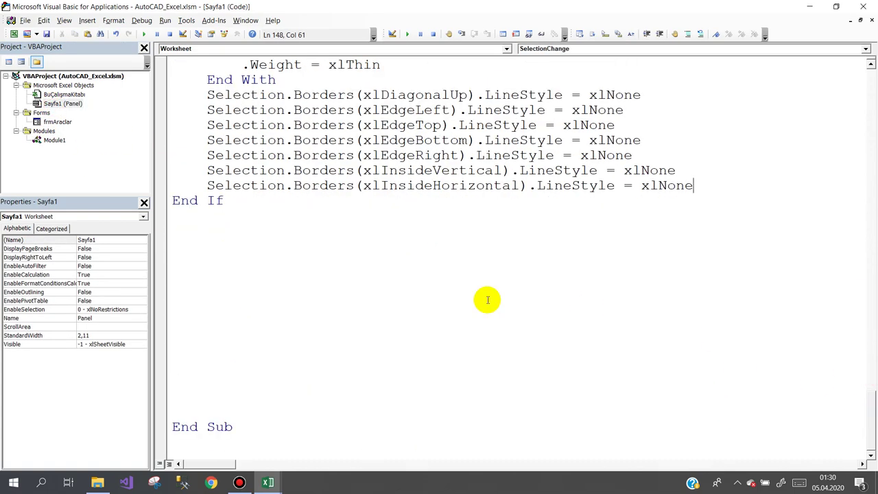
# Add an If frmAraclar.secim = 8 branch with Target.Select and the pasted Borders xlNone lines
pyautogui.click(191, 229)
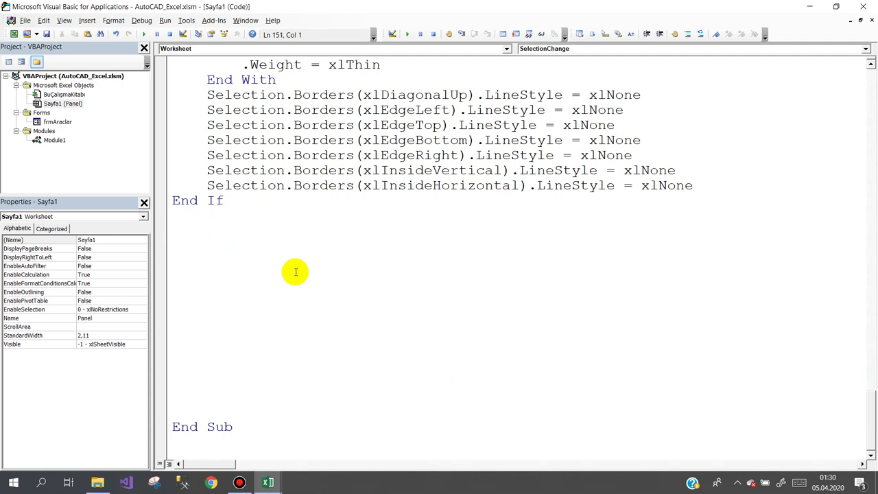
pyautogui.write('if fr')
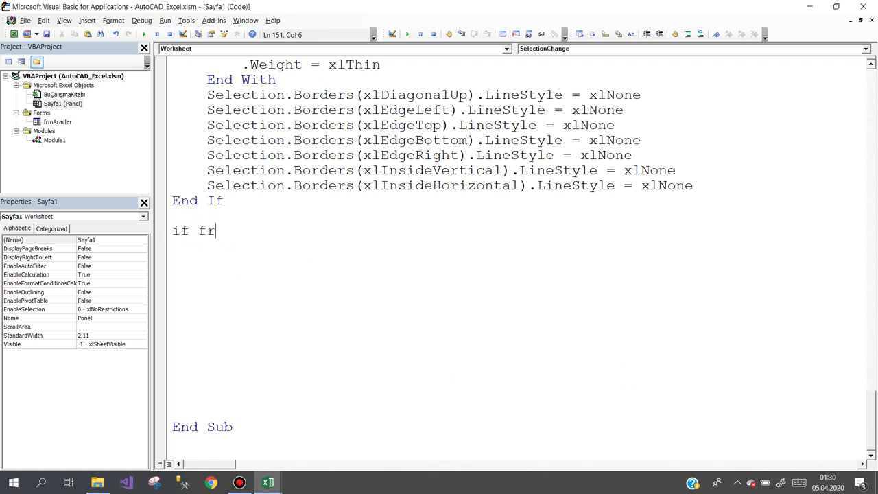
pyautogui.write('mAraclar.s')
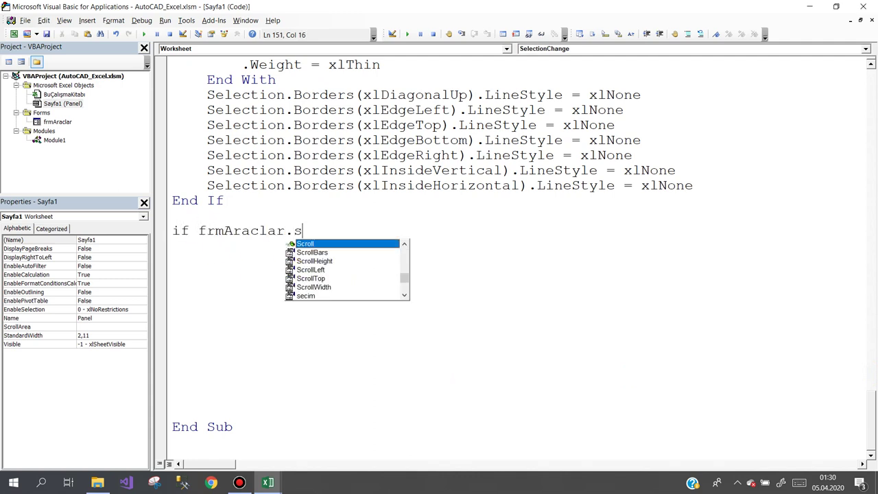
pyautogui.write('ecim=8')
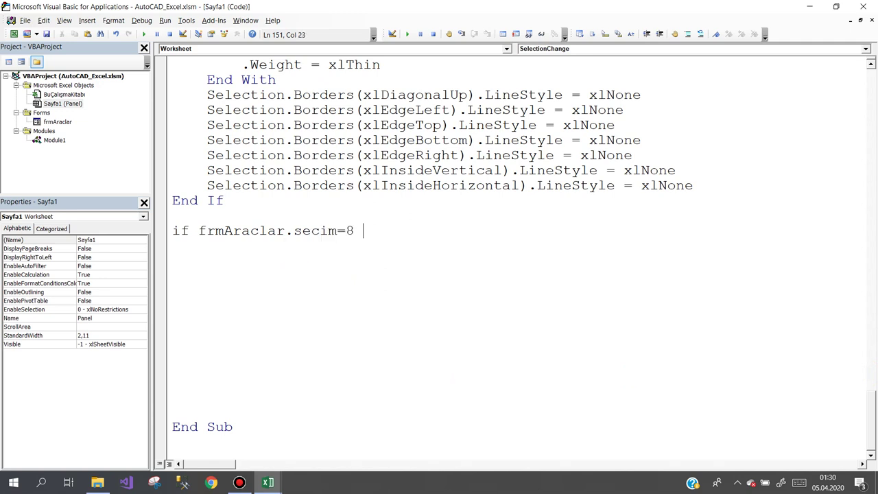
pyautogui.press('Return')
pyautogui.press('Return')
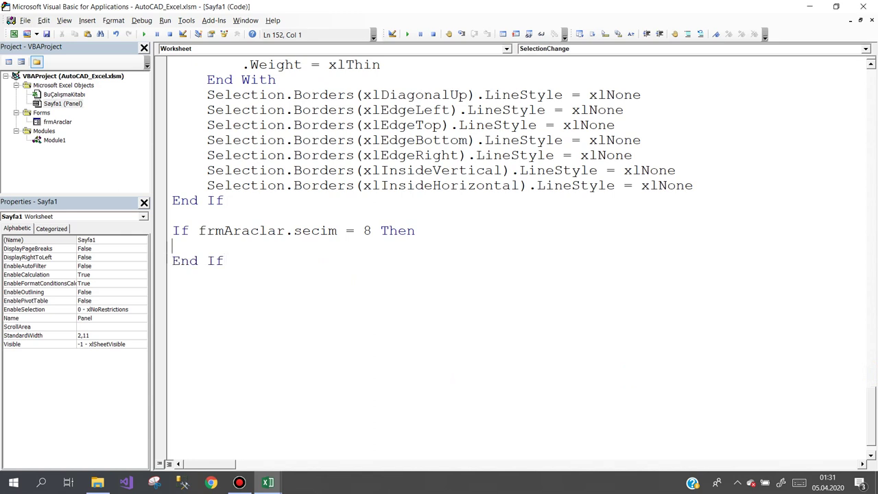
pyautogui.write('Target.')
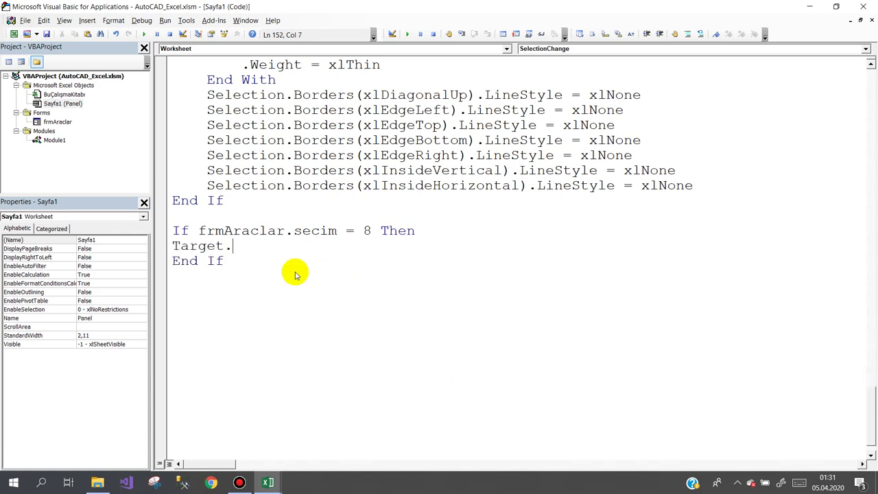
pyautogui.write('se')
pyautogui.press('space')
pyautogui.press('Return')
pyautogui.hotkey('ctrl', 'v')
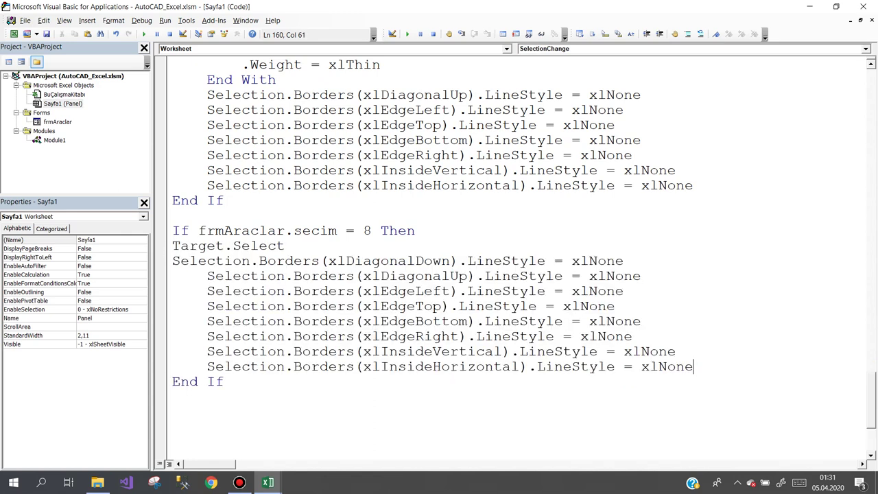
pyautogui.click(864, 7)
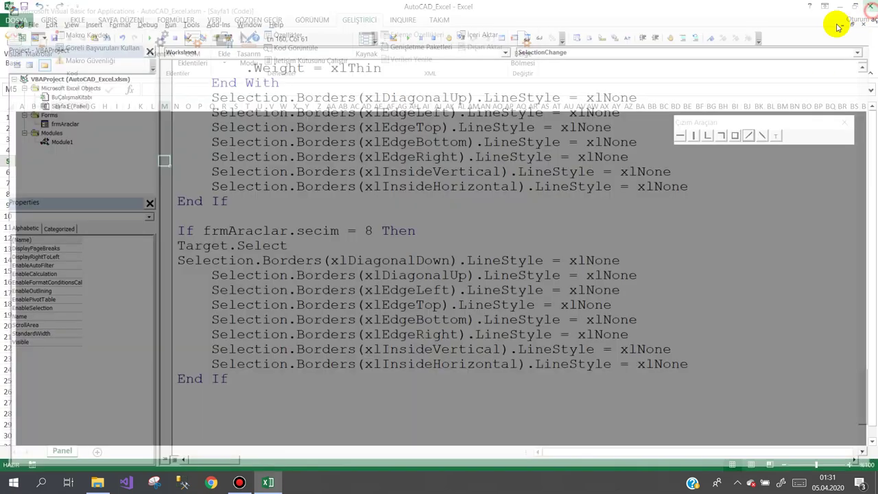
pyautogui.click(488, 202)
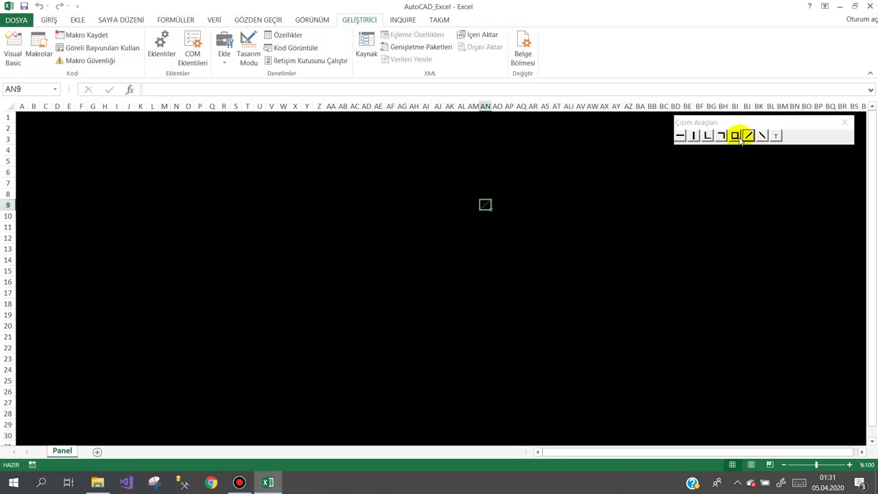
pyautogui.moveTo(245, 212); pyautogui.dragTo(454, 317)
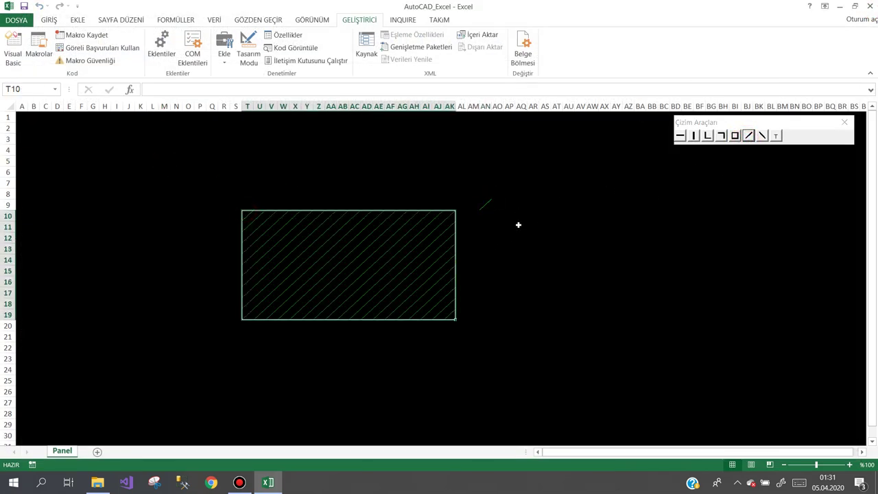
pyautogui.moveTo(520, 225); pyautogui.dragTo(621, 319)
pyautogui.moveTo(679, 252); pyautogui.dragTo(727, 296)
pyautogui.click(776, 136)
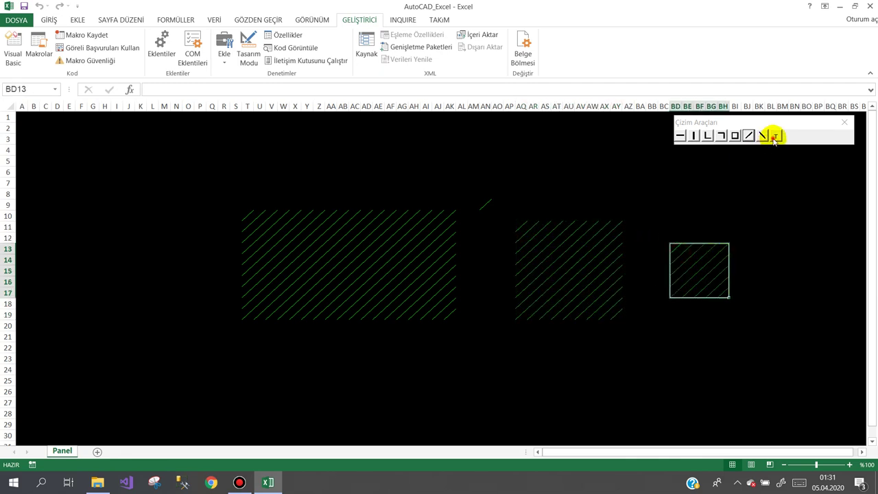
pyautogui.moveTo(763, 218)
pyautogui.mouseDown()
pyautogui.moveTo(689, 301)
pyautogui.moveTo(661, 278)
pyautogui.mouseUp()
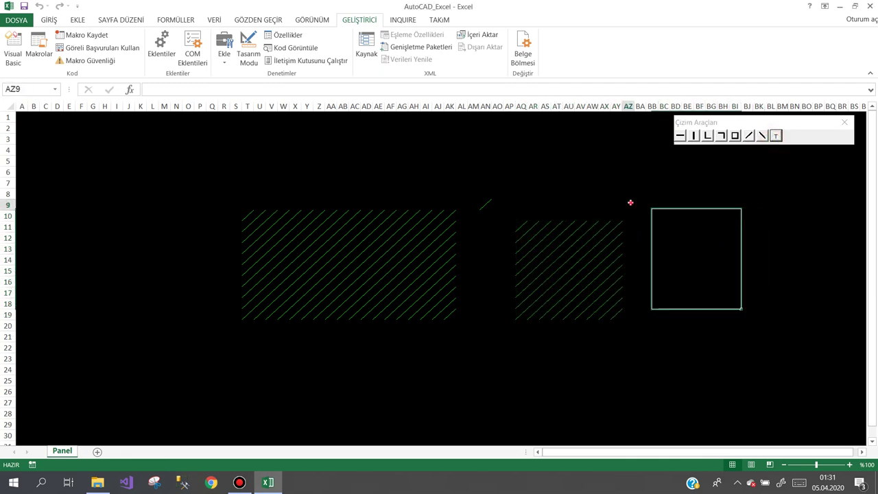
pyautogui.moveTo(631, 201); pyautogui.dragTo(497, 349)
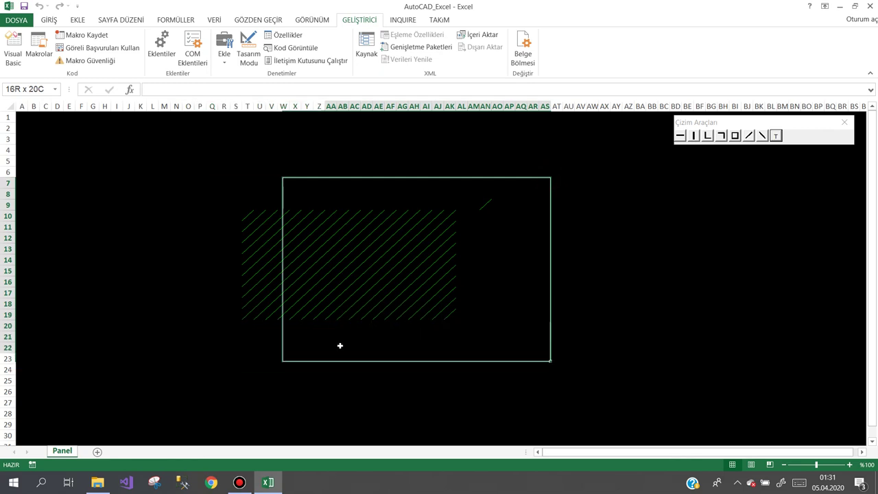
pyautogui.moveTo(547, 178); pyautogui.dragTo(386, 365)
pyautogui.moveTo(206, 188); pyautogui.dragTo(177, 219)
pyautogui.moveTo(345, 297); pyautogui.dragTo(432, 373)
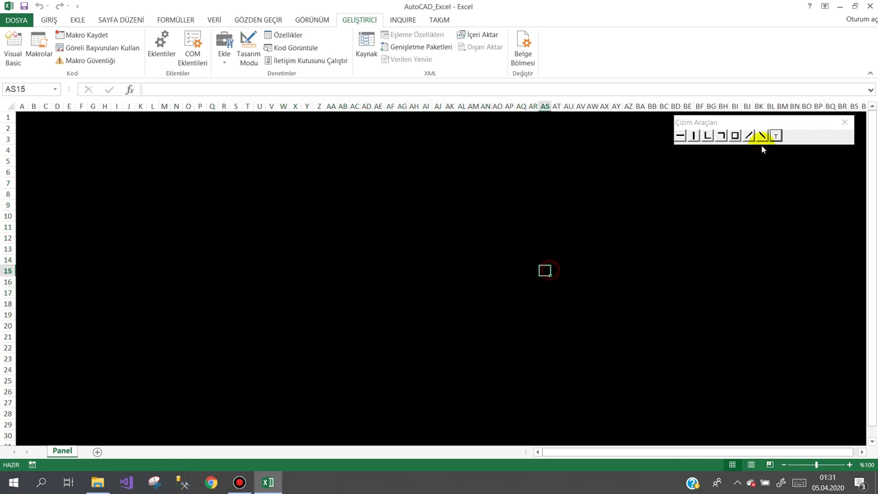
pyautogui.click(734, 135)
# Draw nested rectangles from M4:AO26 inward, plus one from O6 and a smaller O7:AC15 rectangle
pyautogui.moveTo(159, 148); pyautogui.dragTo(503, 396)
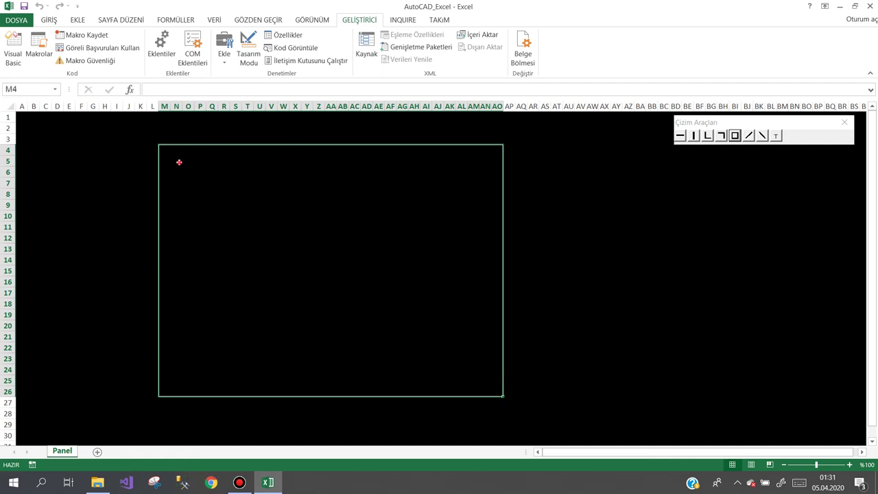
pyautogui.moveTo(179, 162); pyautogui.dragTo(488, 378)
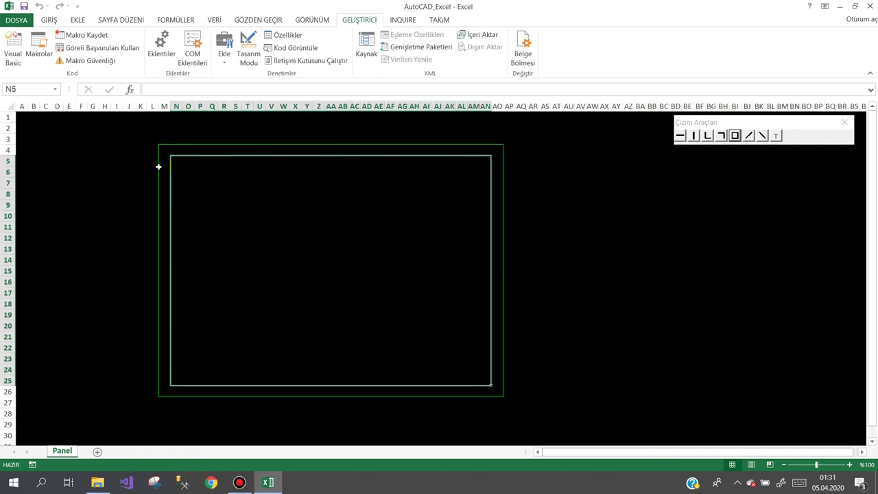
pyautogui.moveTo(182, 168); pyautogui.dragTo(475, 369)
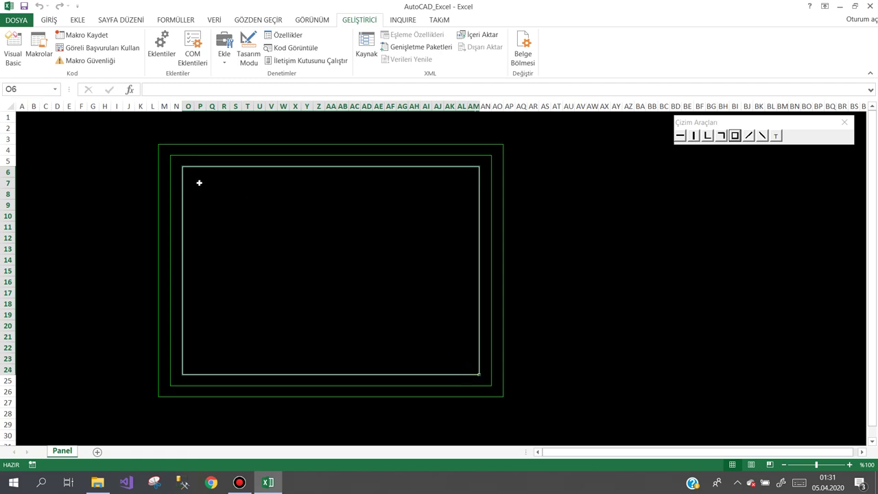
pyautogui.moveTo(193, 179); pyautogui.dragTo(351, 275)
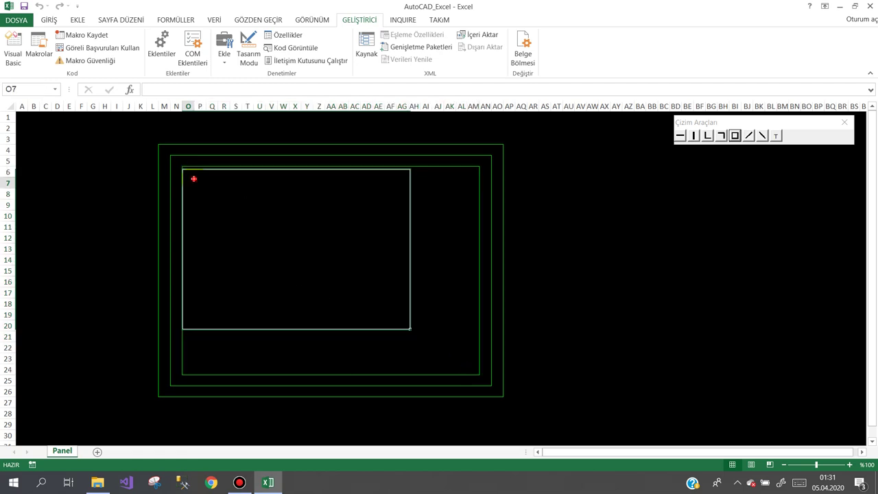
pyautogui.click(379, 225)
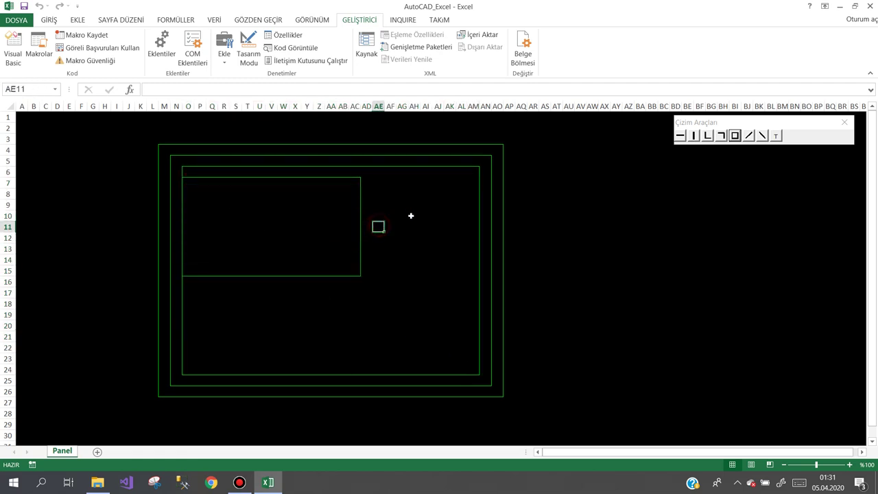
# Erase the block around the smaller O7:AC15 rectangle
pyautogui.click(775, 135)
pyautogui.moveTo(376, 176); pyautogui.dragTo(190, 319)
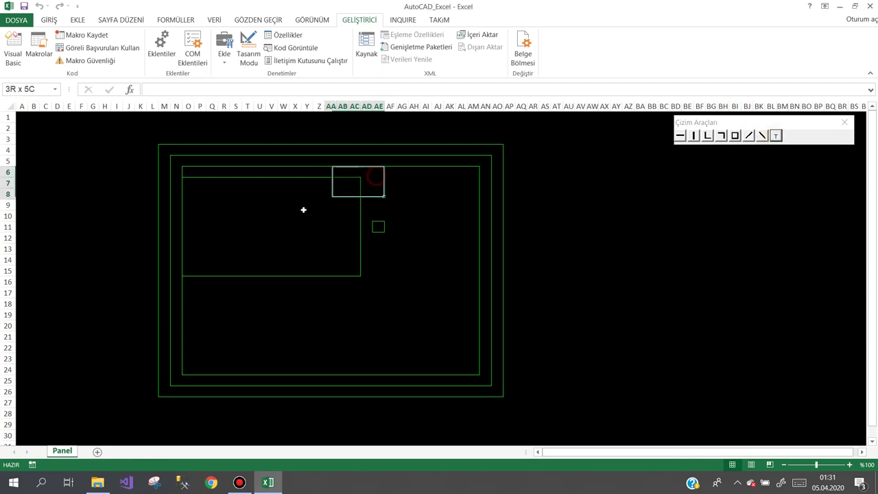
pyautogui.click(437, 269)
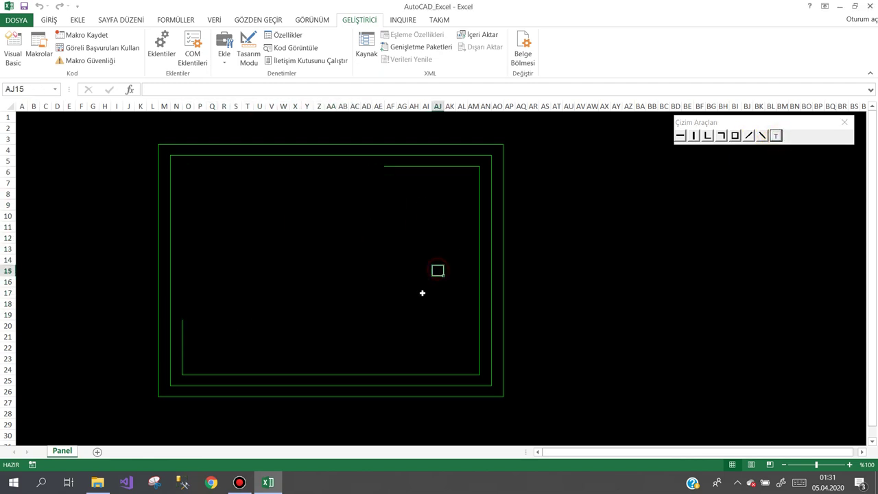
# Redraw the O6 rectangle, add nested frames from P7, Q8 and R9, and a small square
pyautogui.click(735, 135)
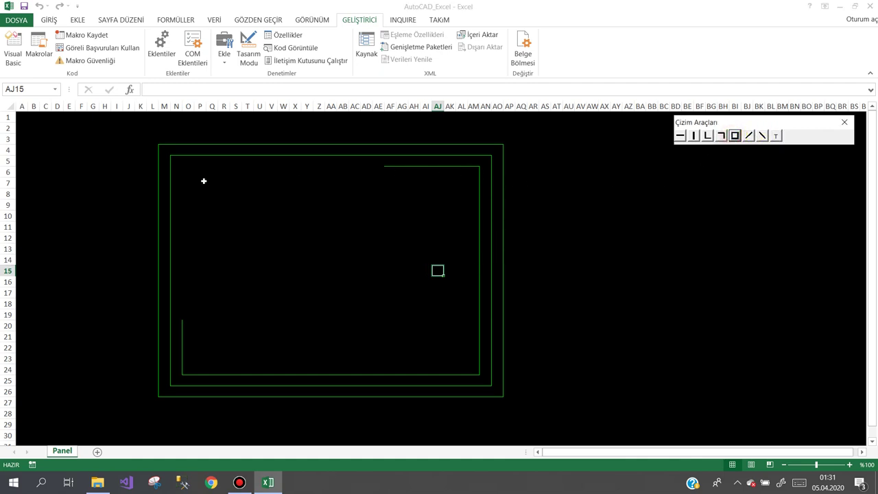
pyautogui.moveTo(183, 169)
pyautogui.mouseDown()
pyautogui.moveTo(408, 364)
pyautogui.moveTo(475, 363)
pyautogui.mouseUp()
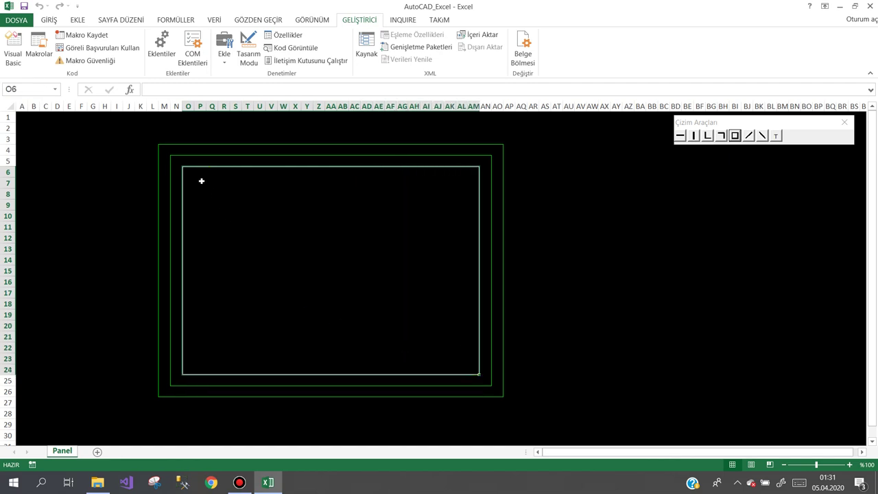
pyautogui.moveTo(201, 180); pyautogui.dragTo(467, 358)
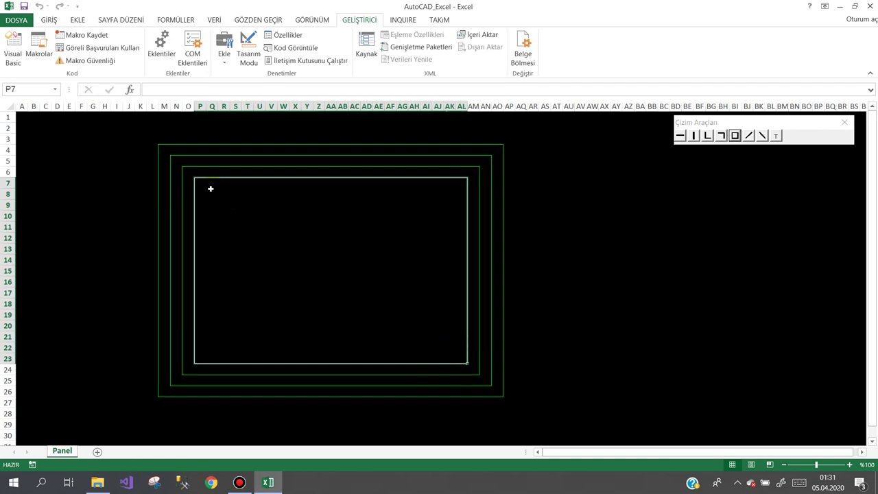
pyautogui.moveTo(210, 189); pyautogui.dragTo(454, 345)
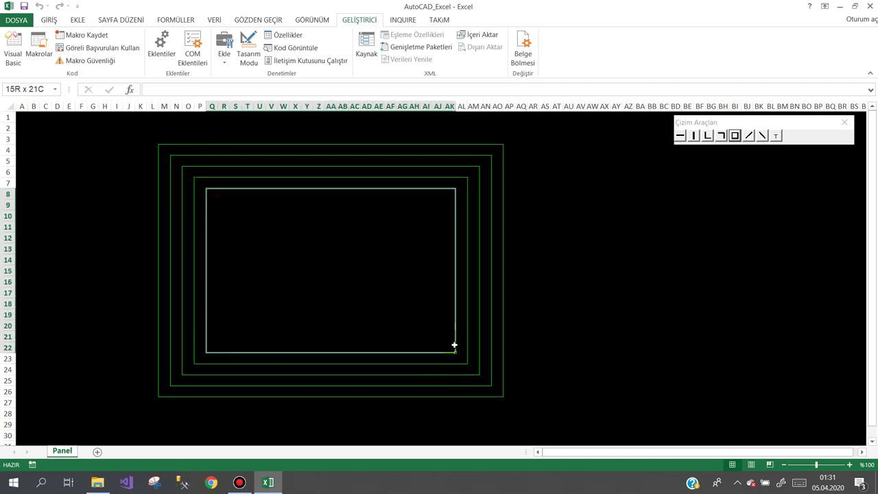
pyautogui.moveTo(222, 205); pyautogui.dragTo(434, 336)
pyautogui.moveTo(234, 209); pyautogui.dragTo(295, 258)
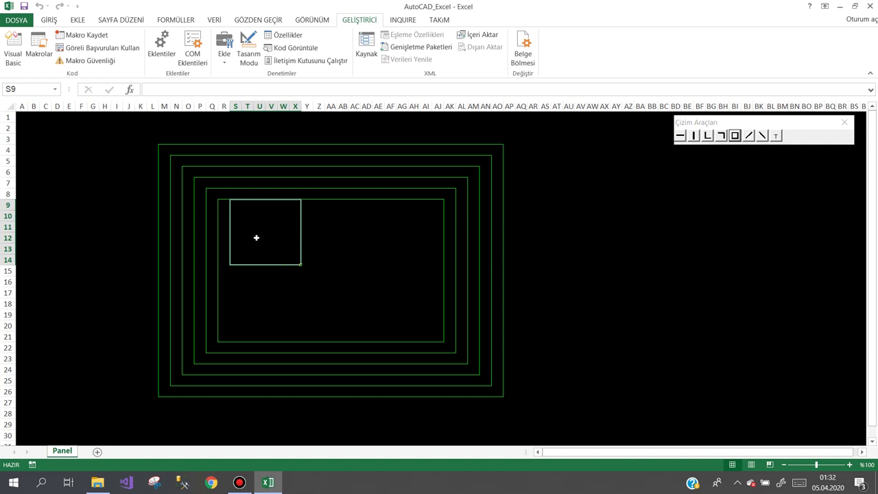
pyautogui.click(277, 283)
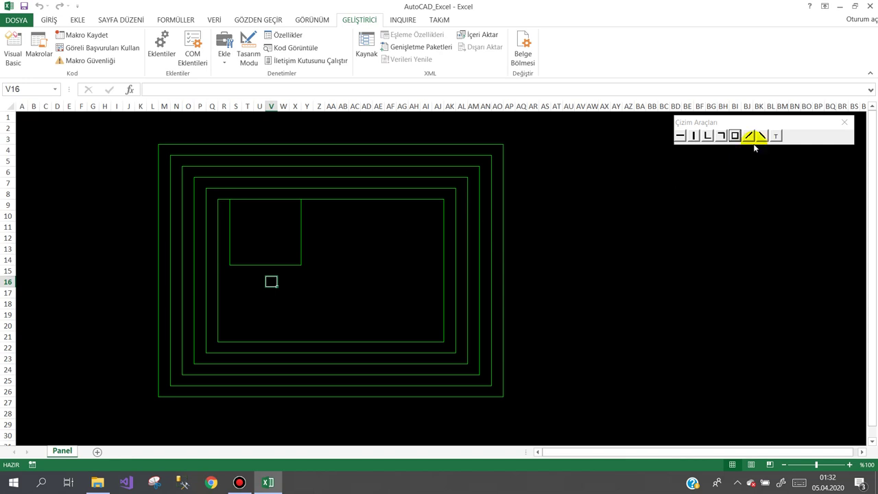
# Erase the small square over S10:AB17, leaving two short stubs on its top edge
pyautogui.click(776, 135)
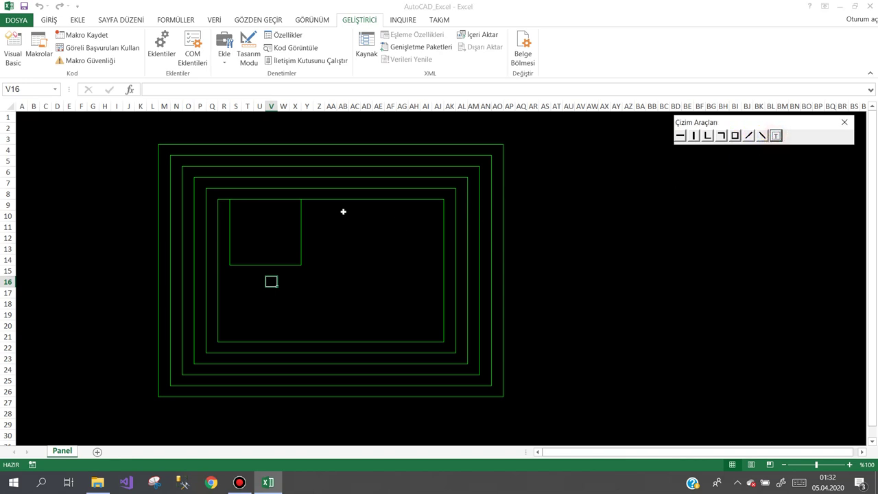
pyautogui.click(304, 210)
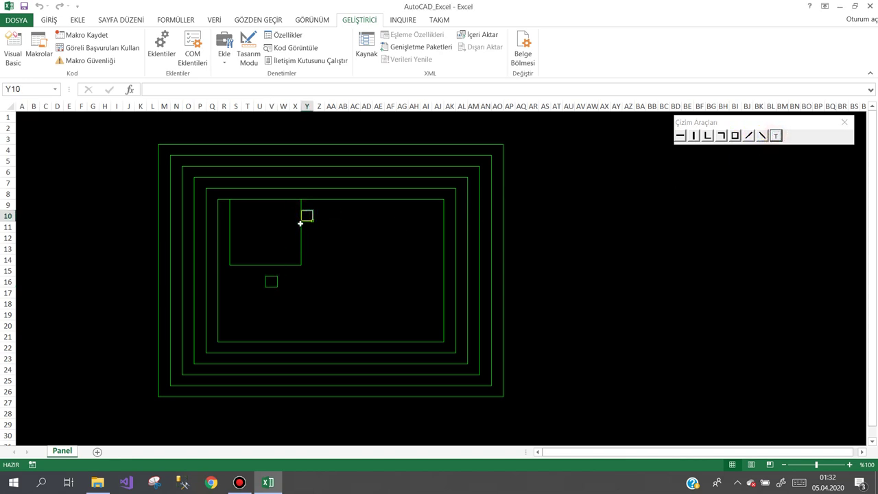
pyautogui.click(300, 224)
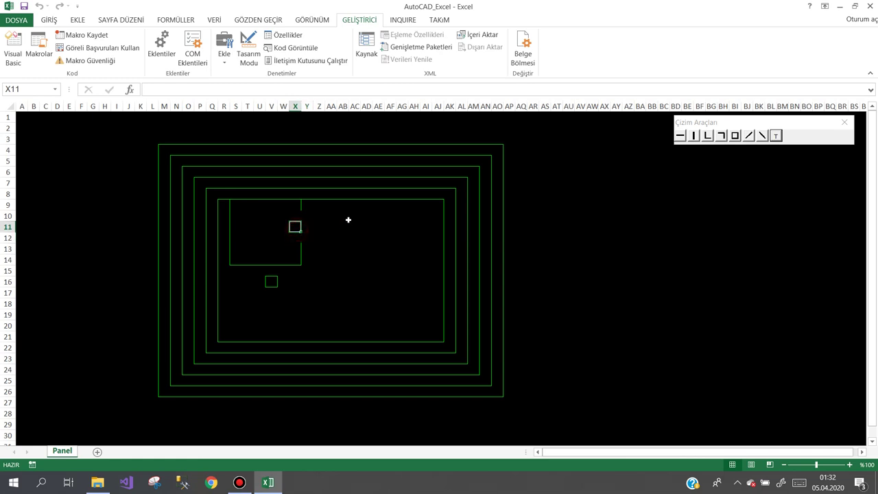
pyautogui.moveTo(347, 216); pyautogui.dragTo(232, 289)
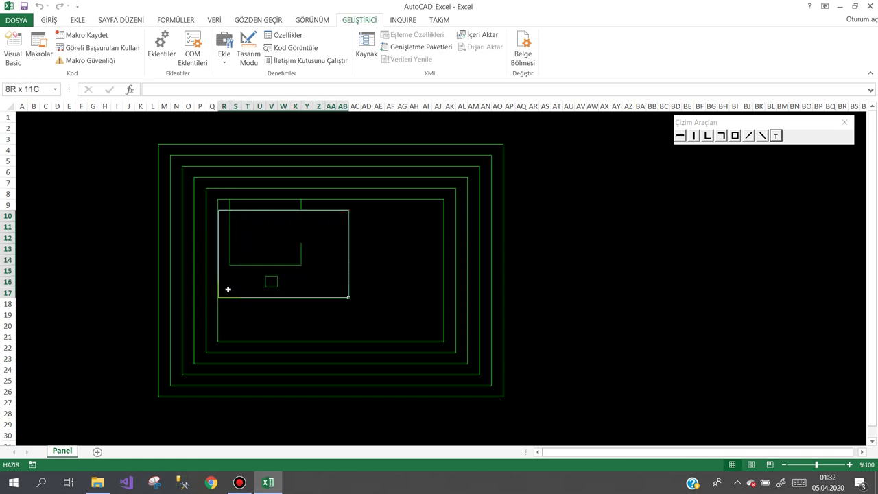
pyautogui.press('Delete')
pyautogui.click(273, 270)
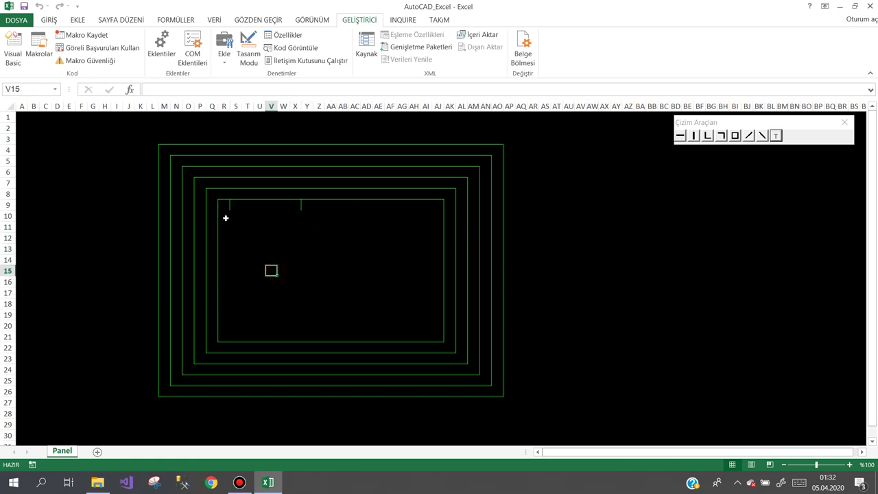
# Draw six successively smaller rectangles inside the innermost frame, ending with the X15:AD15 strip
pyautogui.click(735, 135)
pyautogui.moveTo(232, 219); pyautogui.dragTo(422, 324)
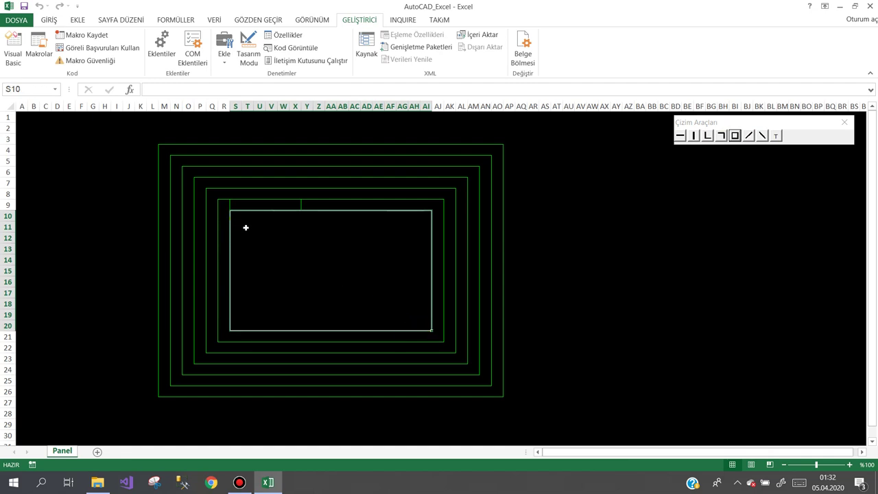
pyautogui.moveTo(245, 227); pyautogui.dragTo(418, 314)
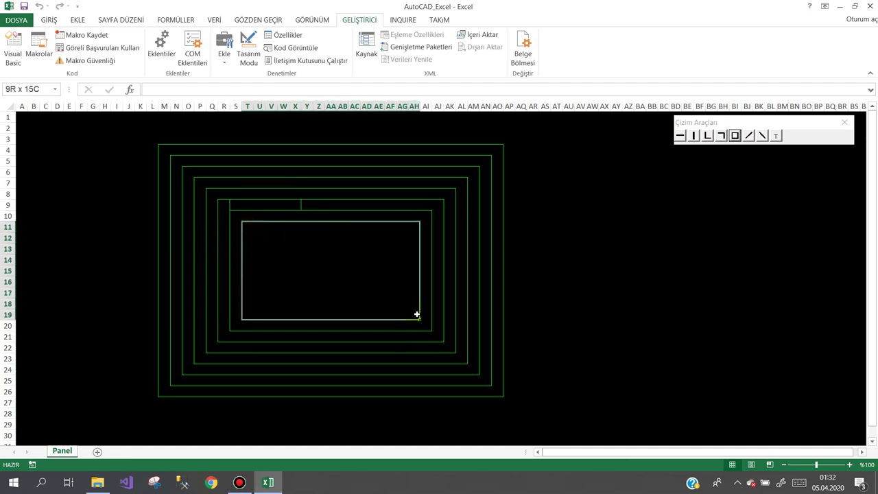
pyautogui.moveTo(256, 234); pyautogui.dragTo(402, 303)
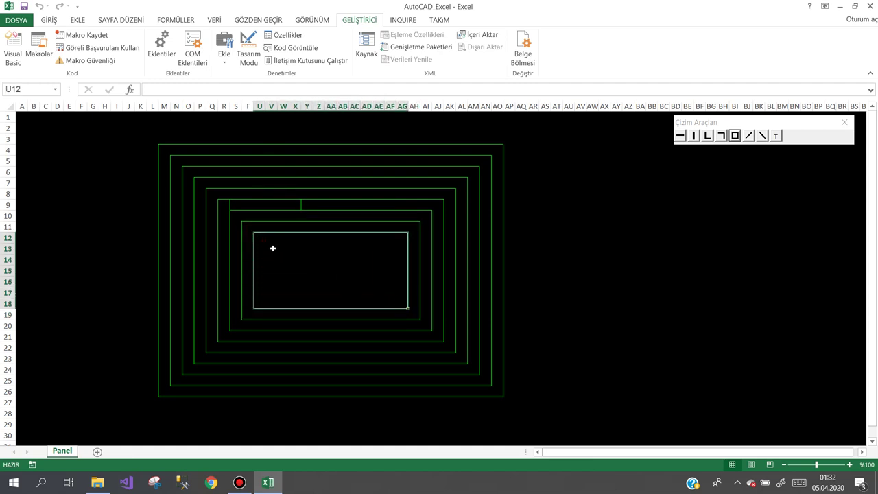
pyautogui.moveTo(268, 244); pyautogui.dragTo(396, 298)
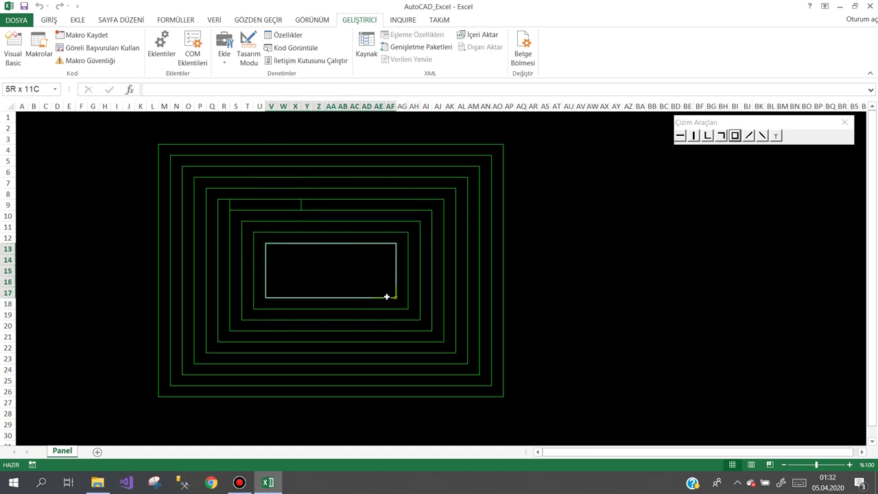
pyautogui.moveTo(280, 254); pyautogui.dragTo(376, 285)
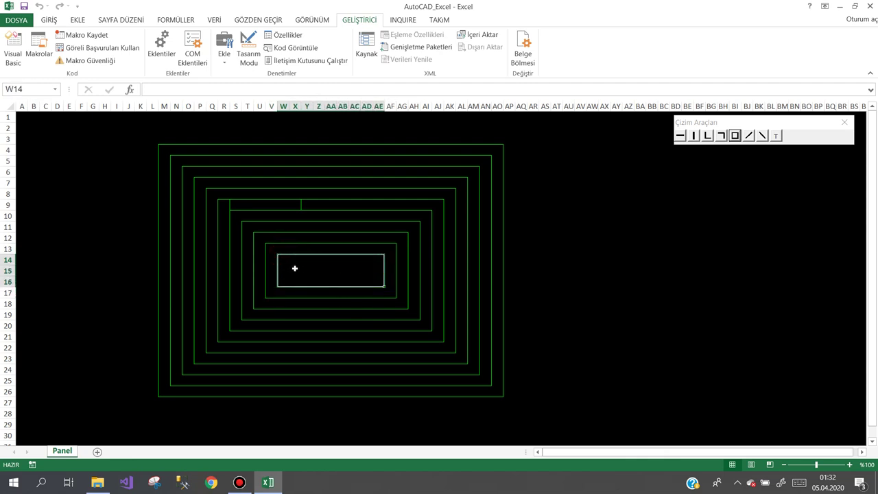
pyautogui.moveTo(295, 268); pyautogui.dragTo(370, 274)
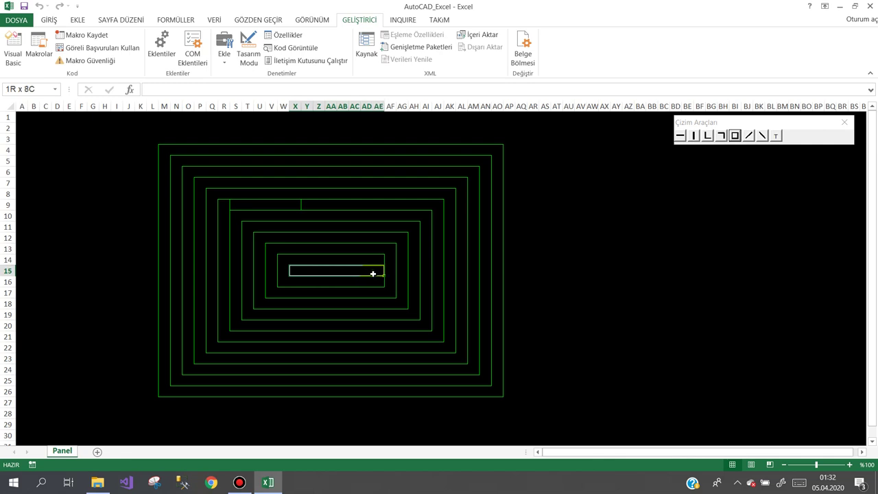
pyautogui.click(603, 247)
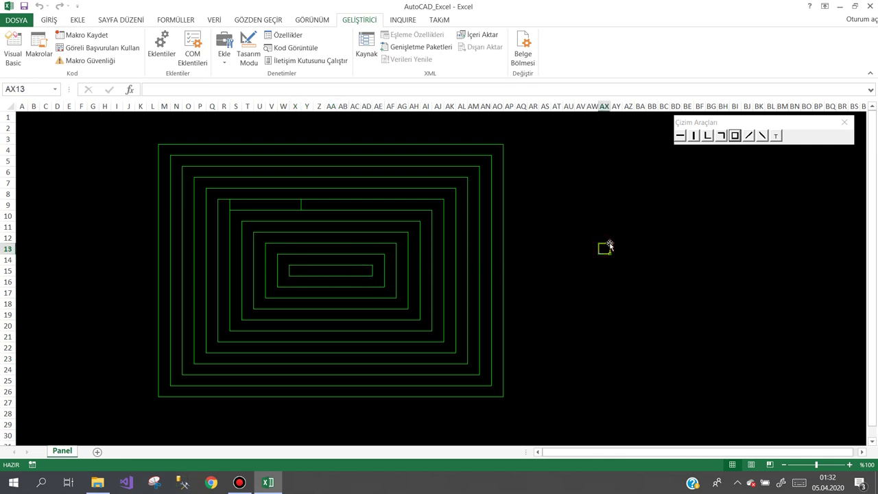
# Draw horizontal lines along rows 9, 14 and 17 to the right of the rectangles
pyautogui.click(680, 135)
pyautogui.moveTo(564, 203); pyautogui.dragTo(648, 204)
pyautogui.moveTo(741, 205); pyautogui.dragTo(788, 204)
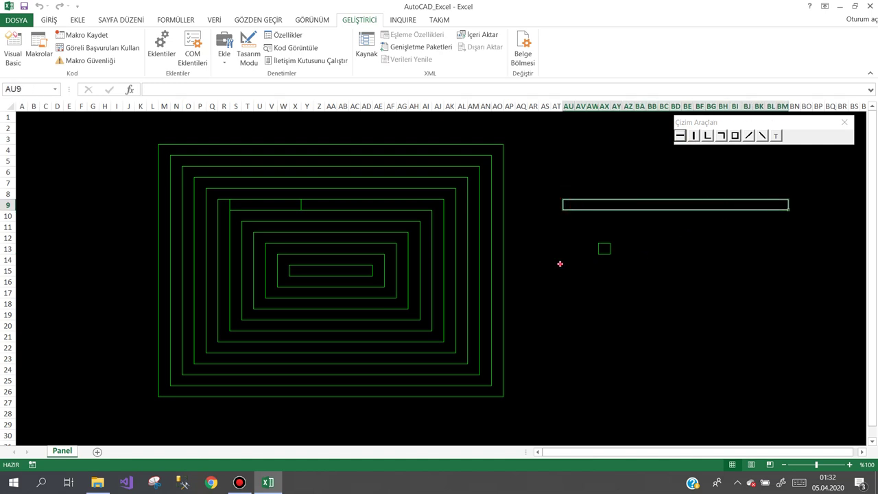
pyautogui.moveTo(560, 263); pyautogui.dragTo(790, 260)
pyautogui.moveTo(568, 293); pyautogui.dragTo(798, 293)
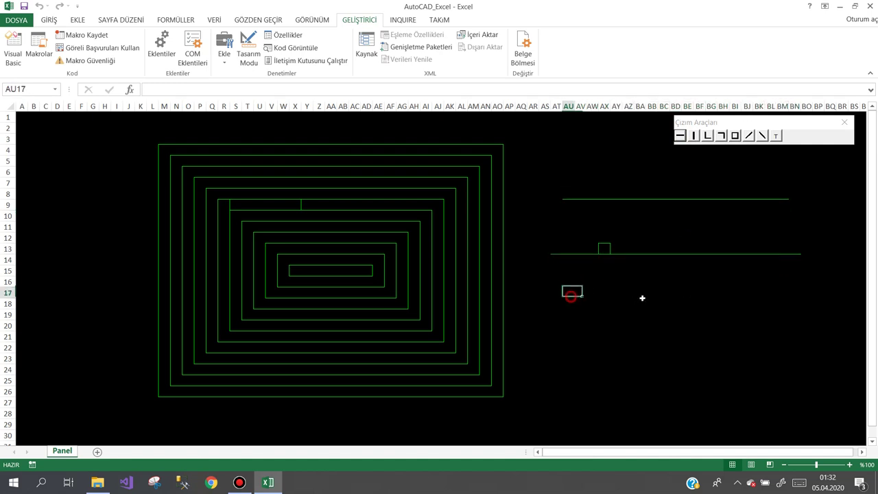
# Draw vertical lines at columns AT, AX, BD, BH–BI and BN
pyautogui.click(694, 135)
pyautogui.moveTo(555, 319); pyautogui.dragTo(557, 393)
pyautogui.moveTo(639, 334); pyautogui.dragTo(639, 370)
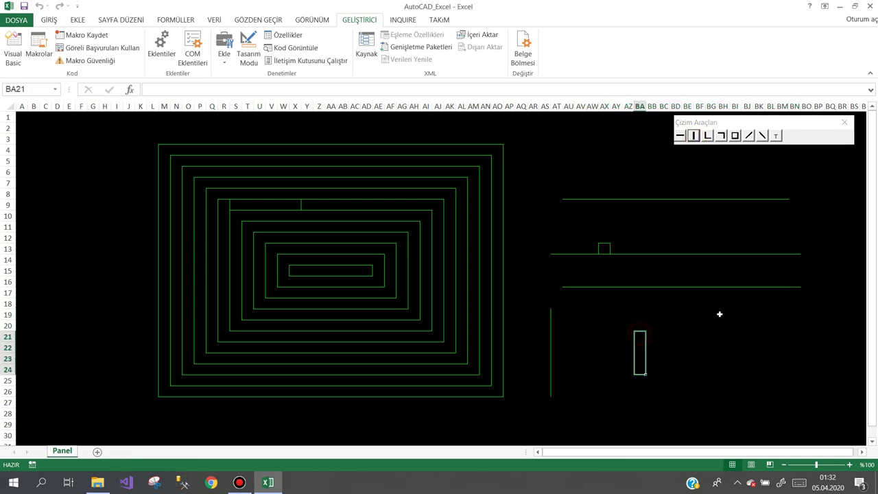
pyautogui.moveTo(720, 313); pyautogui.dragTo(736, 370)
pyautogui.moveTo(690, 330); pyautogui.dragTo(689, 391)
pyautogui.moveTo(795, 325); pyautogui.dragTo(794, 371)
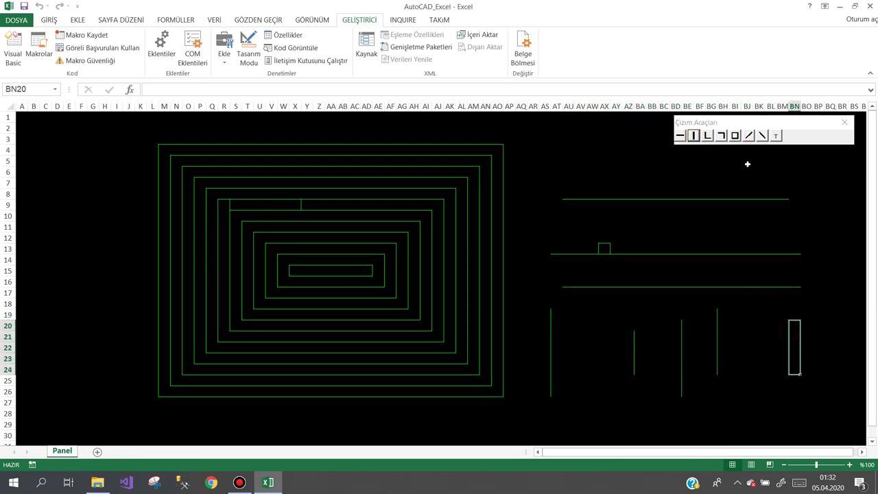
# Draw ┐ corner shapes at the top right, at C12:E17 and at C21:D25
pyautogui.click(721, 135)
pyautogui.moveTo(566, 135); pyautogui.dragTo(645, 169)
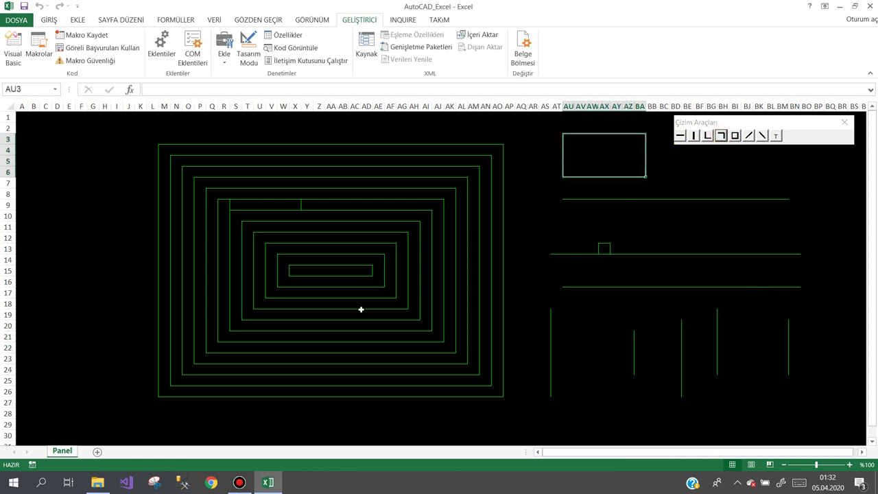
pyautogui.moveTo(72, 234); pyautogui.dragTo(43, 295)
pyautogui.moveTo(43, 336)
pyautogui.mouseDown()
pyautogui.moveTo(60, 382)
pyautogui.moveTo(118, 404)
pyautogui.mouseUp()
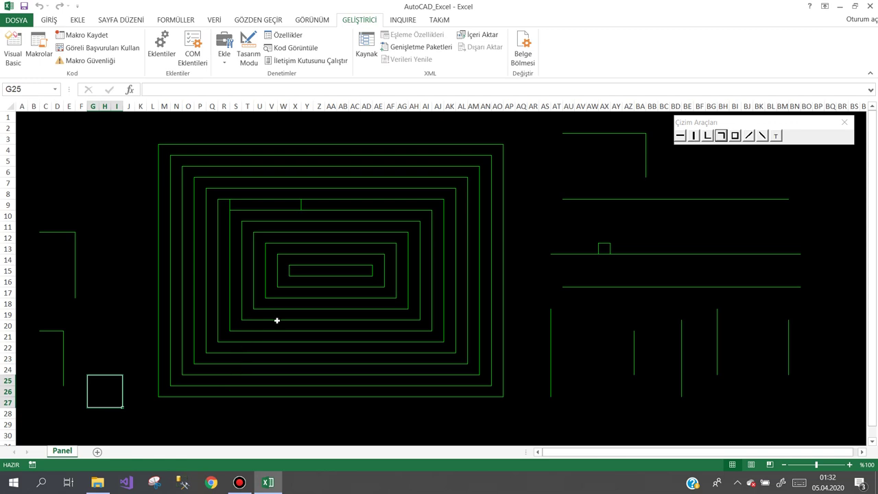
# Erase the vertical strip AA3:AA29 through the nested rectangles
pyautogui.click(777, 136)
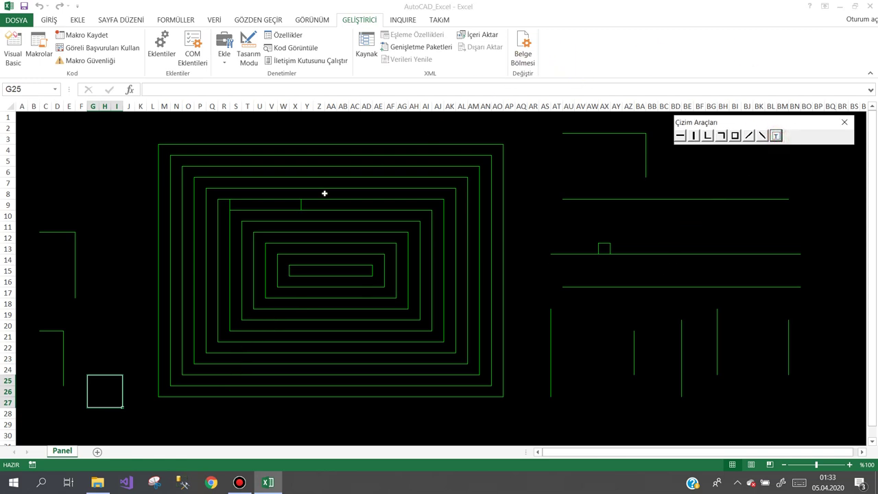
pyautogui.moveTo(333, 134); pyautogui.dragTo(331, 424)
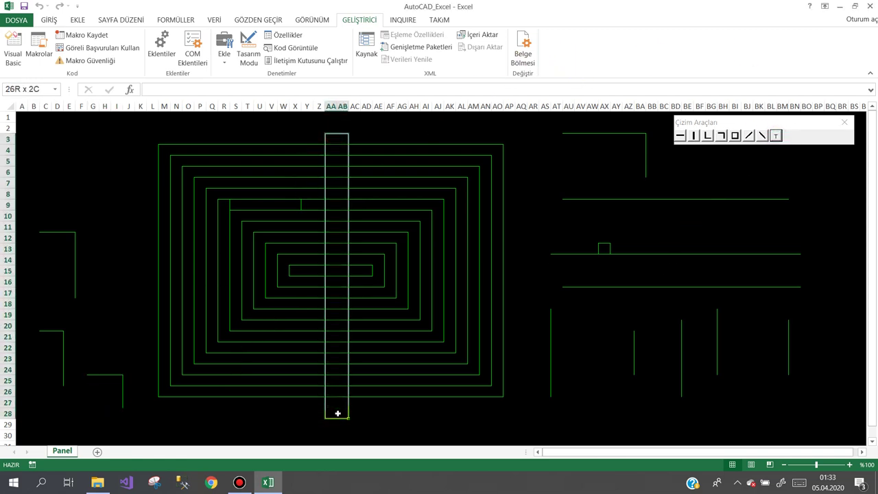
pyautogui.click(375, 422)
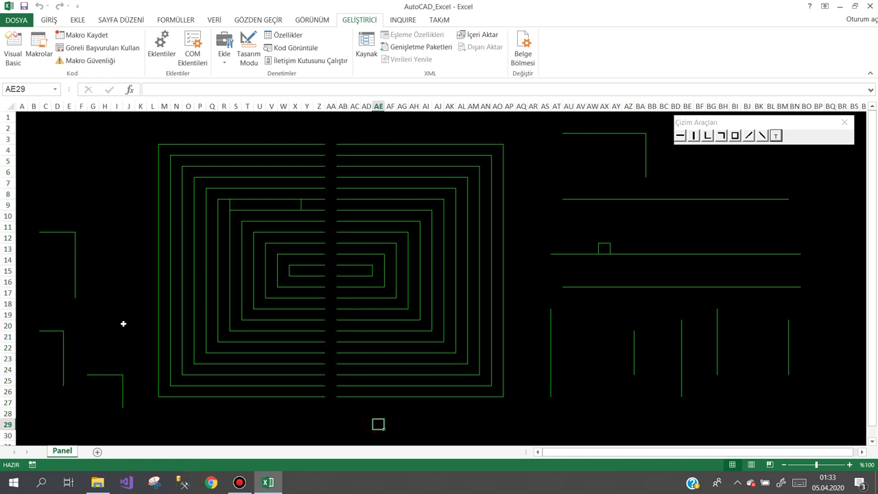
# Bring up and reposition Bandicam, select J15:AQ15 in Excel, then minimize Excel
pyautogui.click(240, 483)
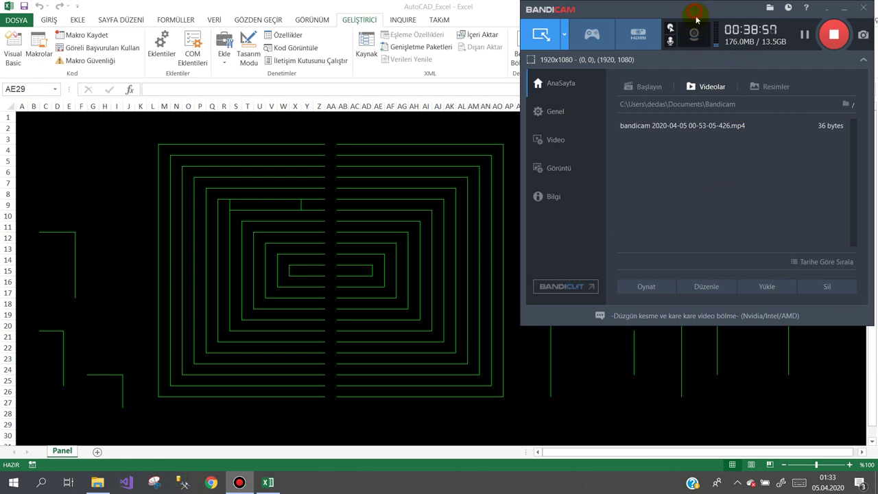
pyautogui.moveTo(696, 19); pyautogui.dragTo(694, 14)
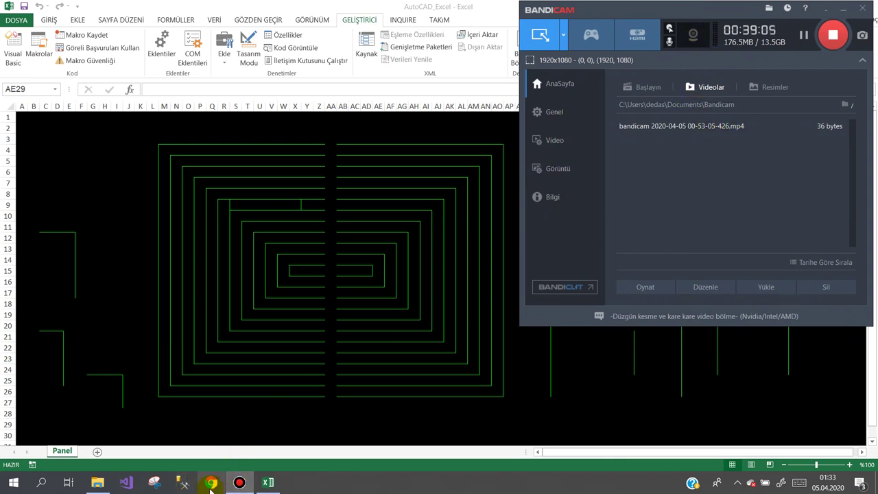
pyautogui.click(129, 272)
pyautogui.moveTo(130, 269); pyautogui.dragTo(519, 270)
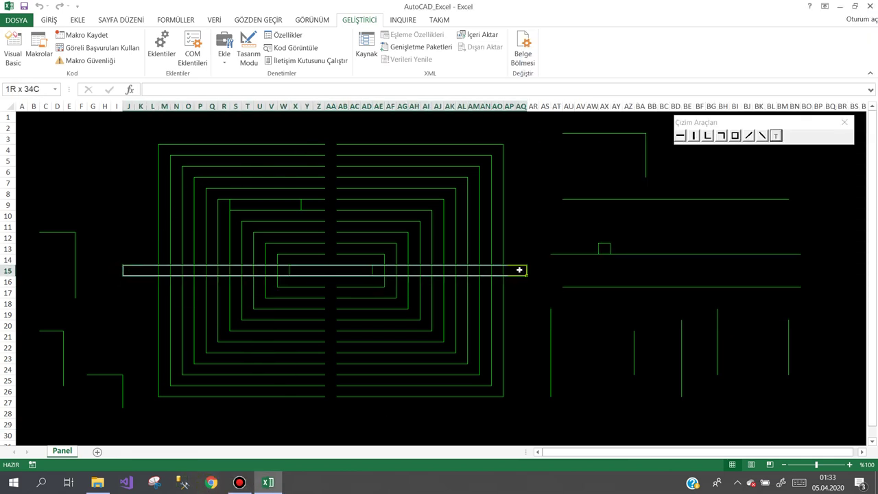
pyautogui.click(269, 483)
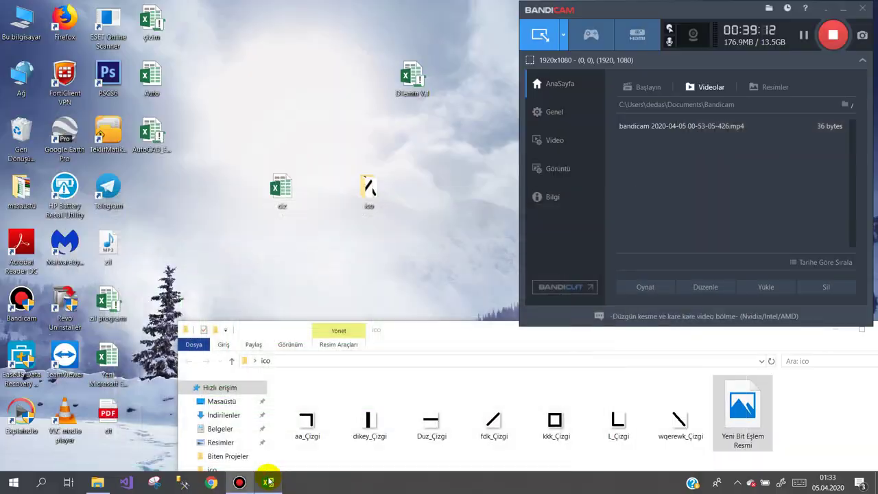